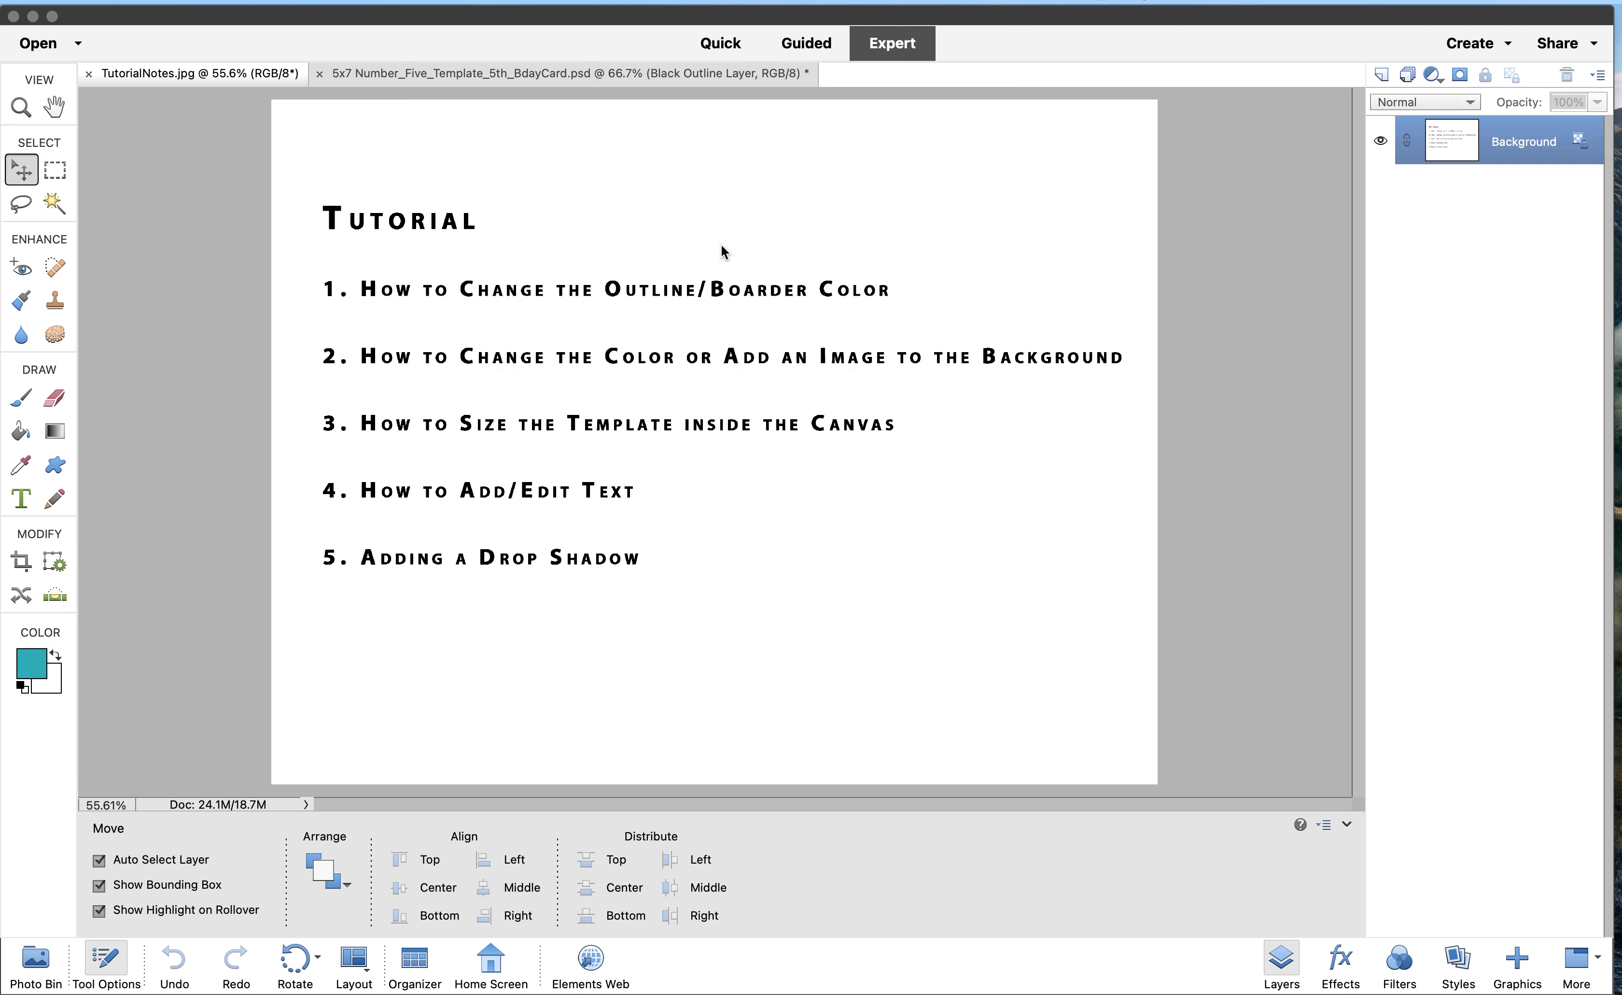
Check the TutorialNotes.jpg image, then return to the 5x7 Number_Five_Template card
left_click(486, 74)
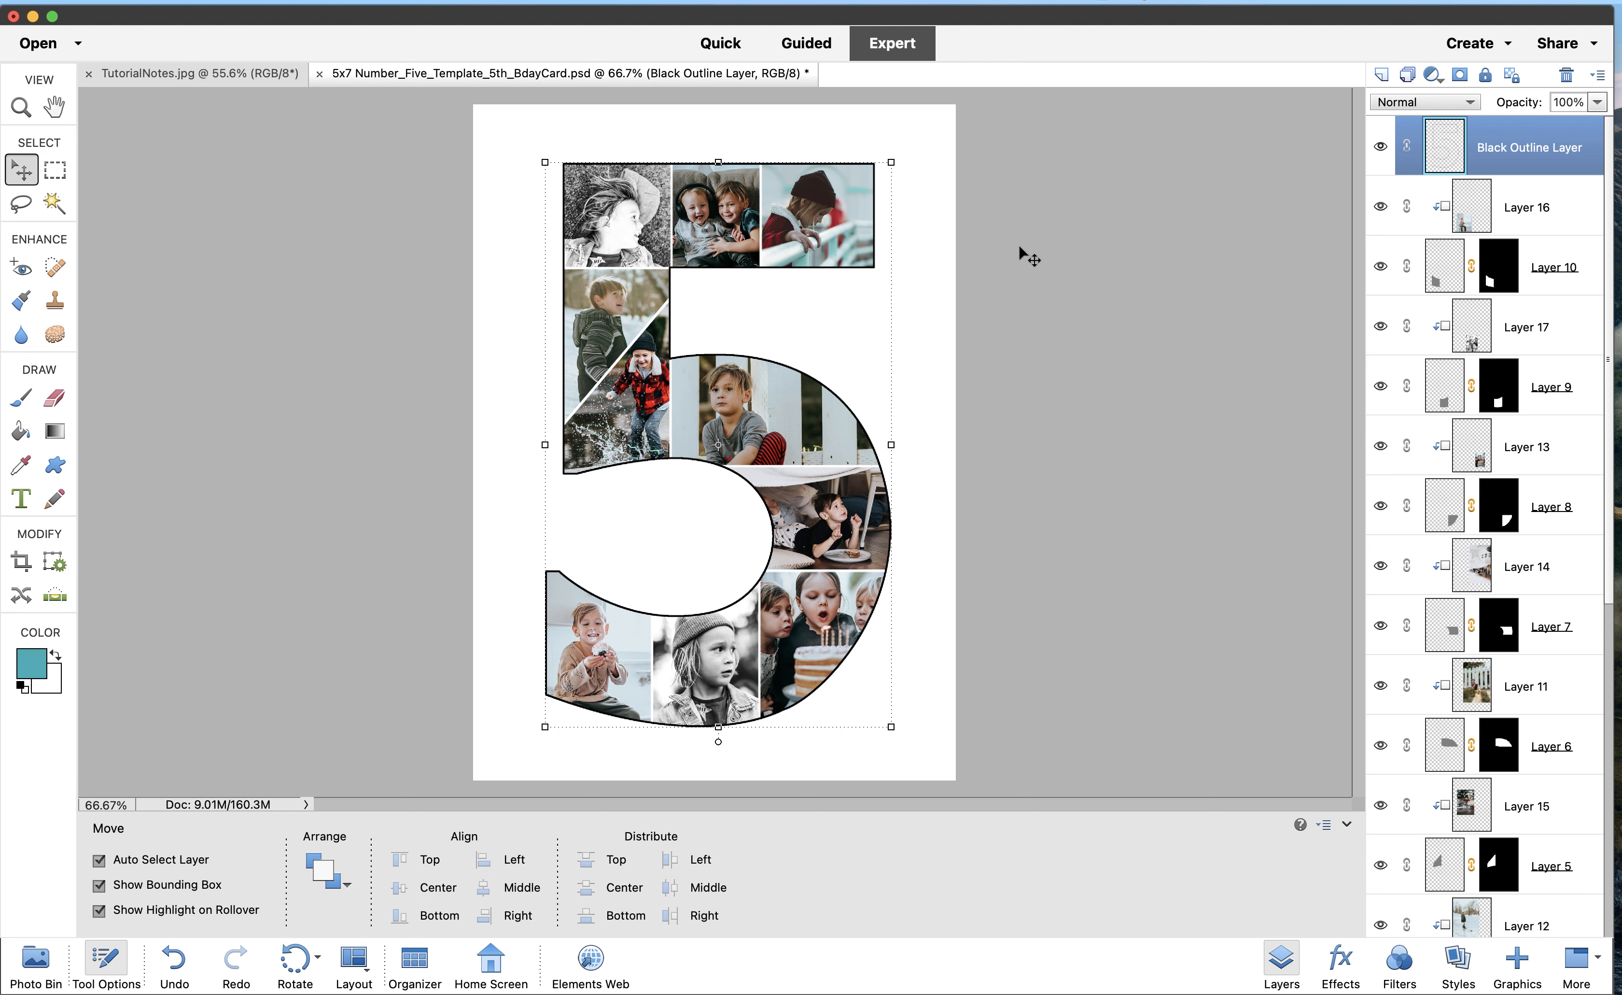
left_click(209, 71)
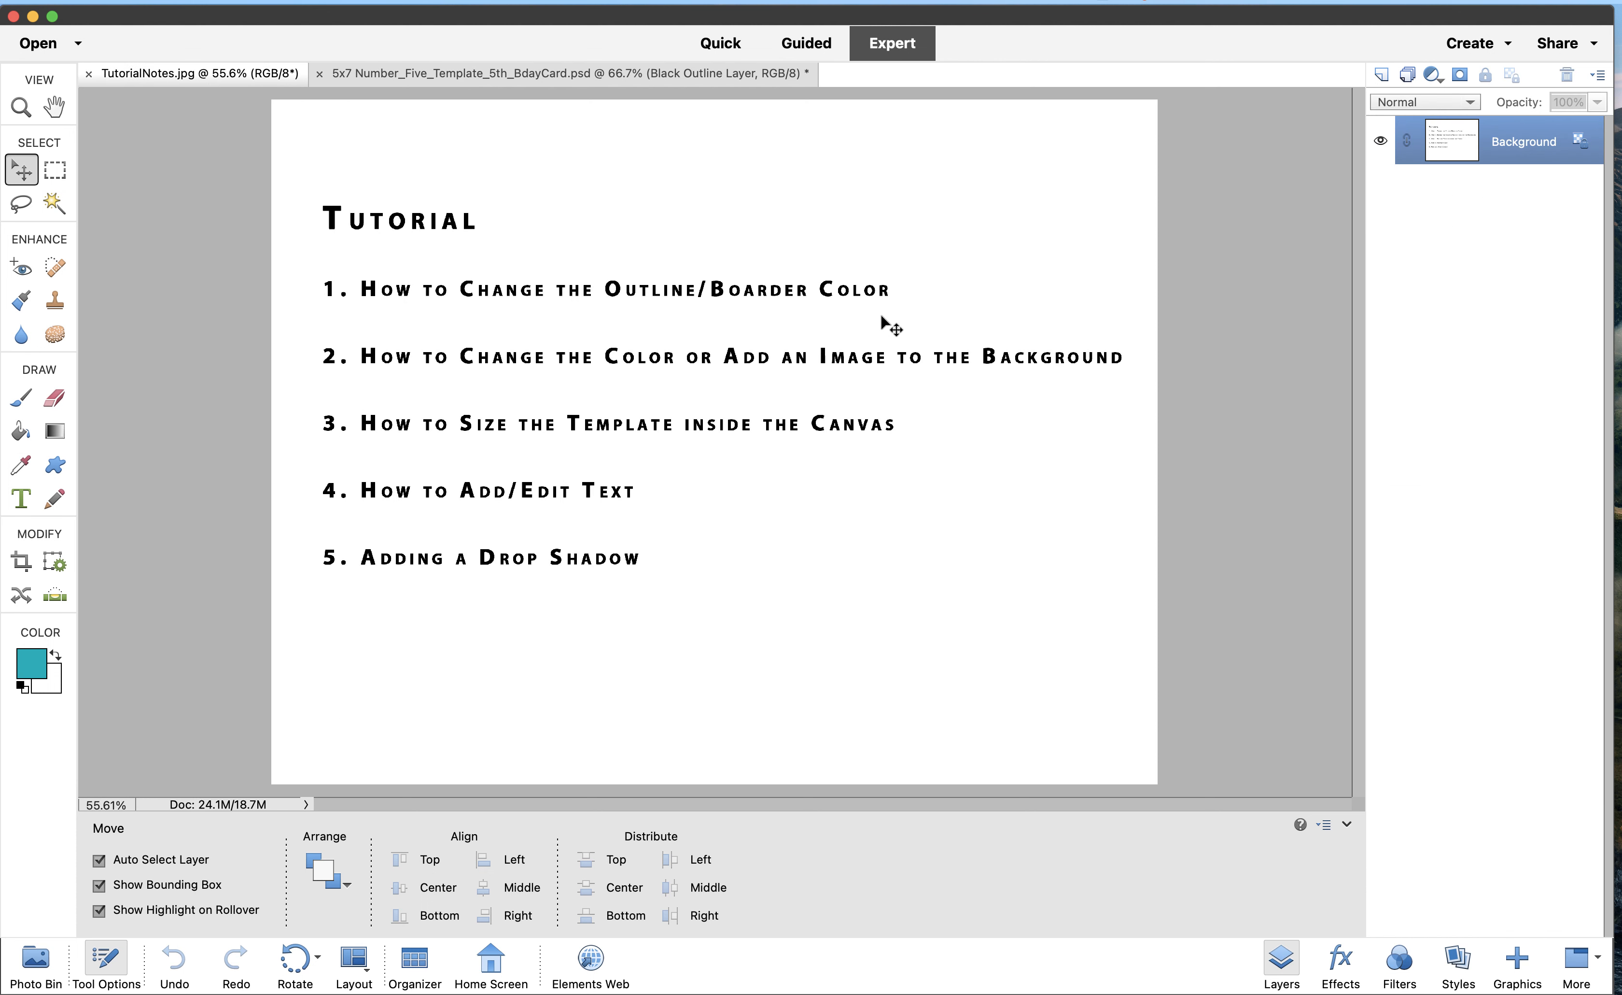
left_click(632, 74)
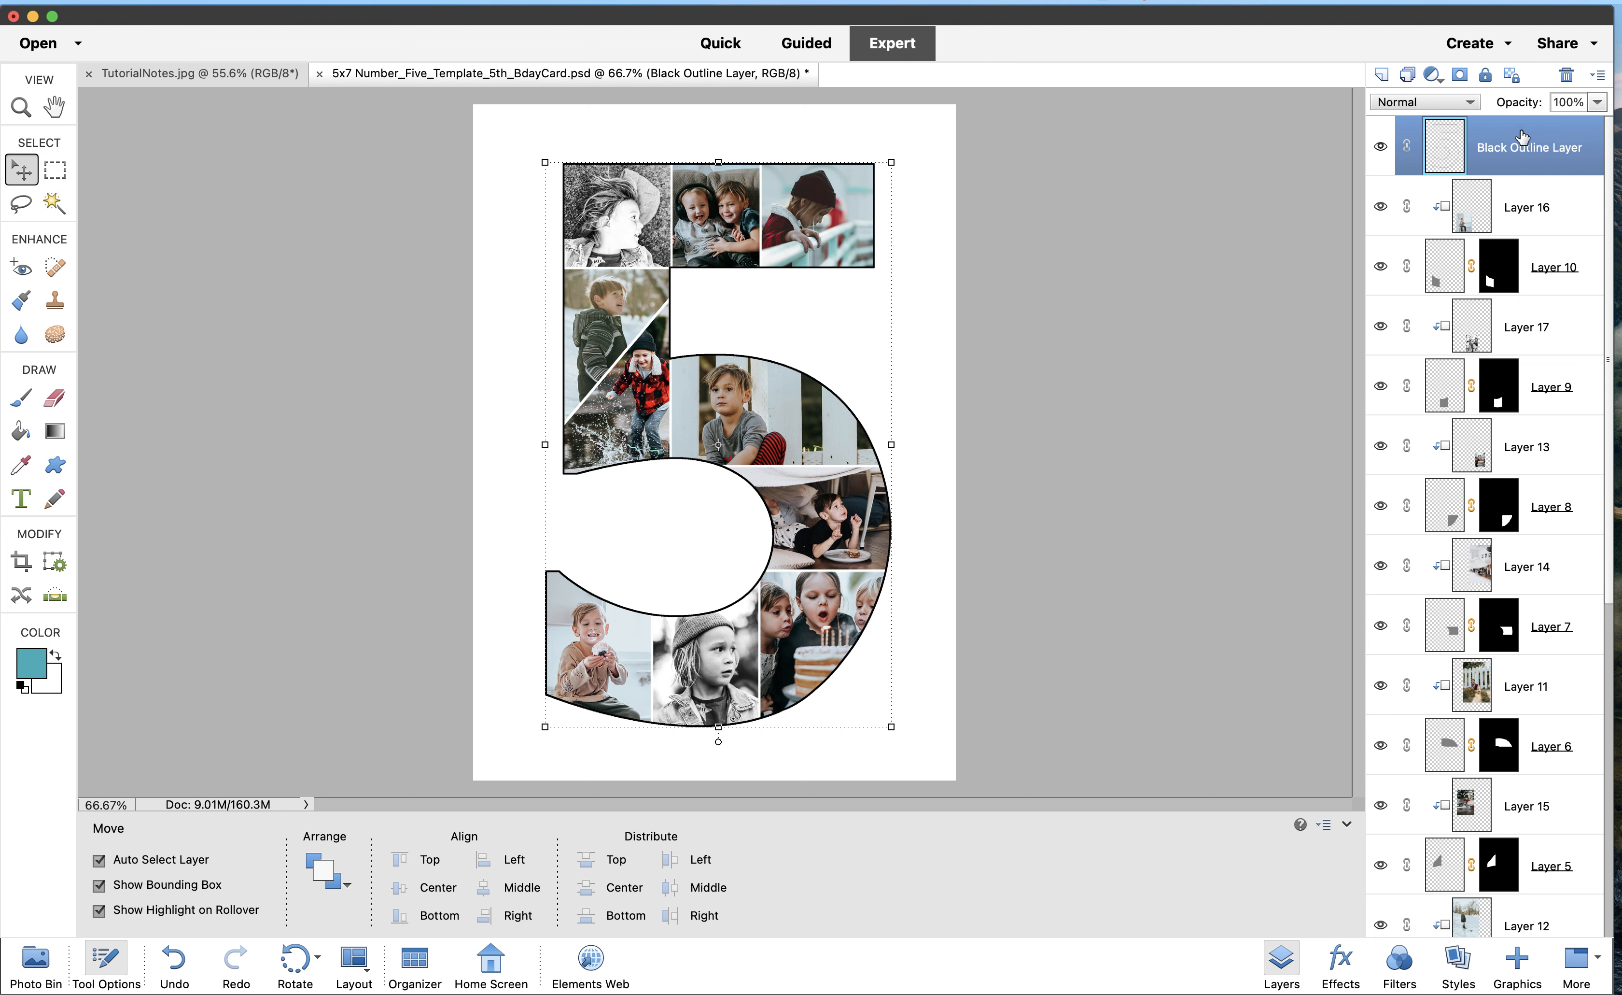
Magic-wand the white background around the 5 and invert the selection to the digit
left_click(1381, 147)
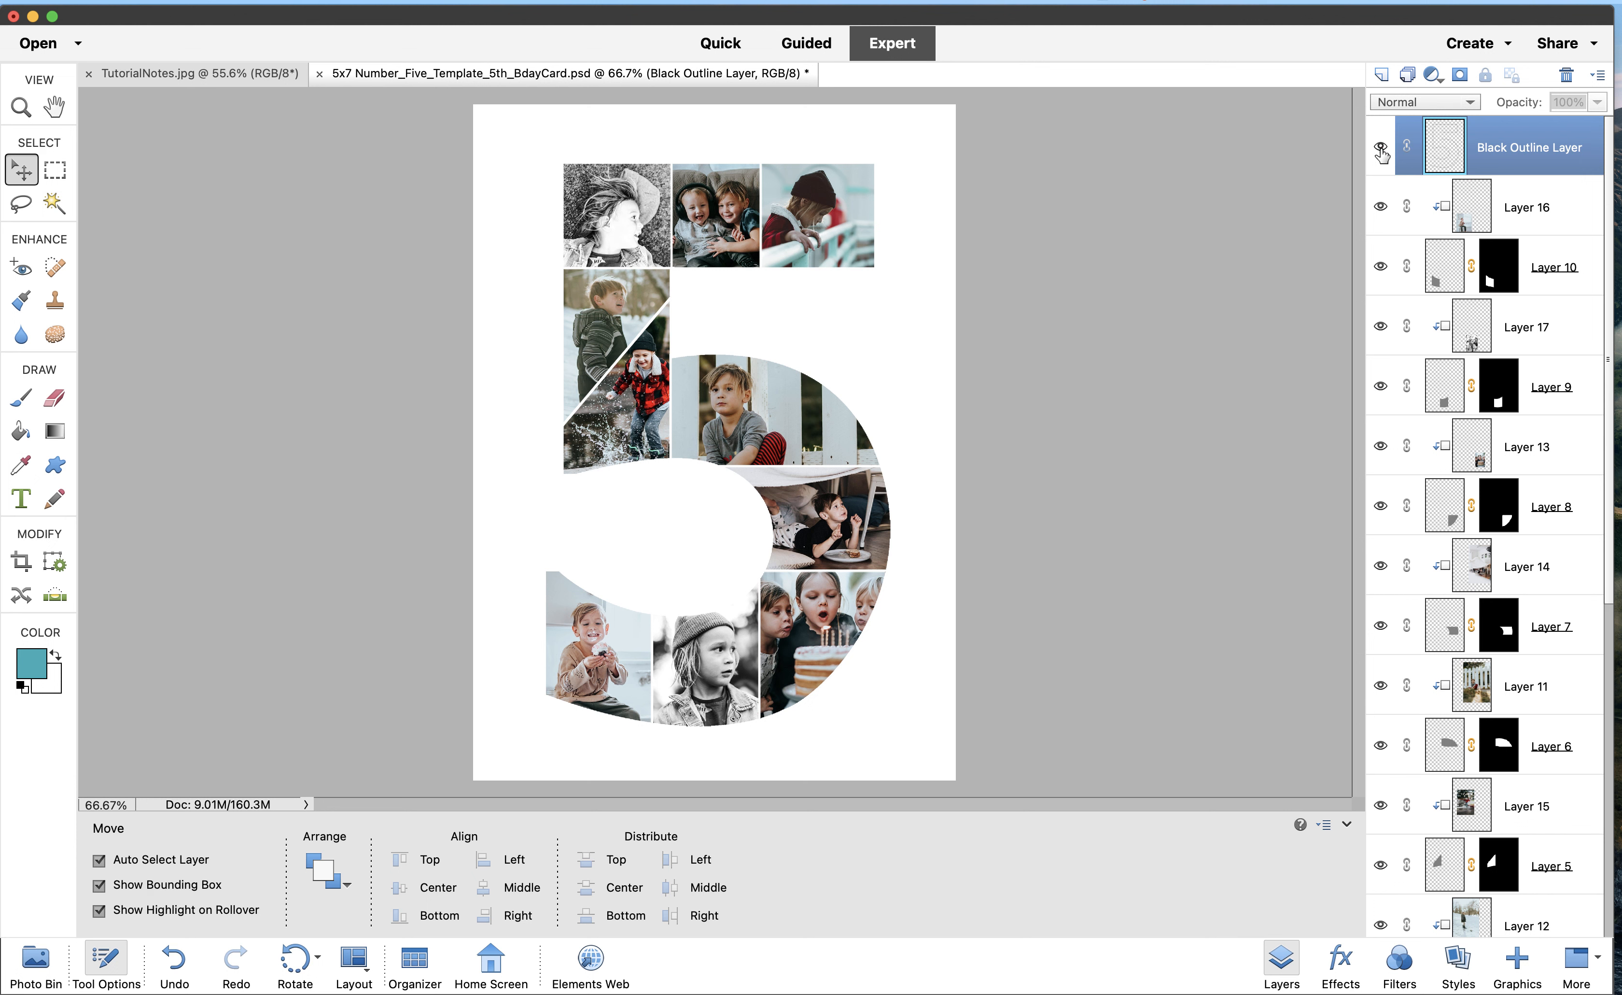
left_click(1380, 149)
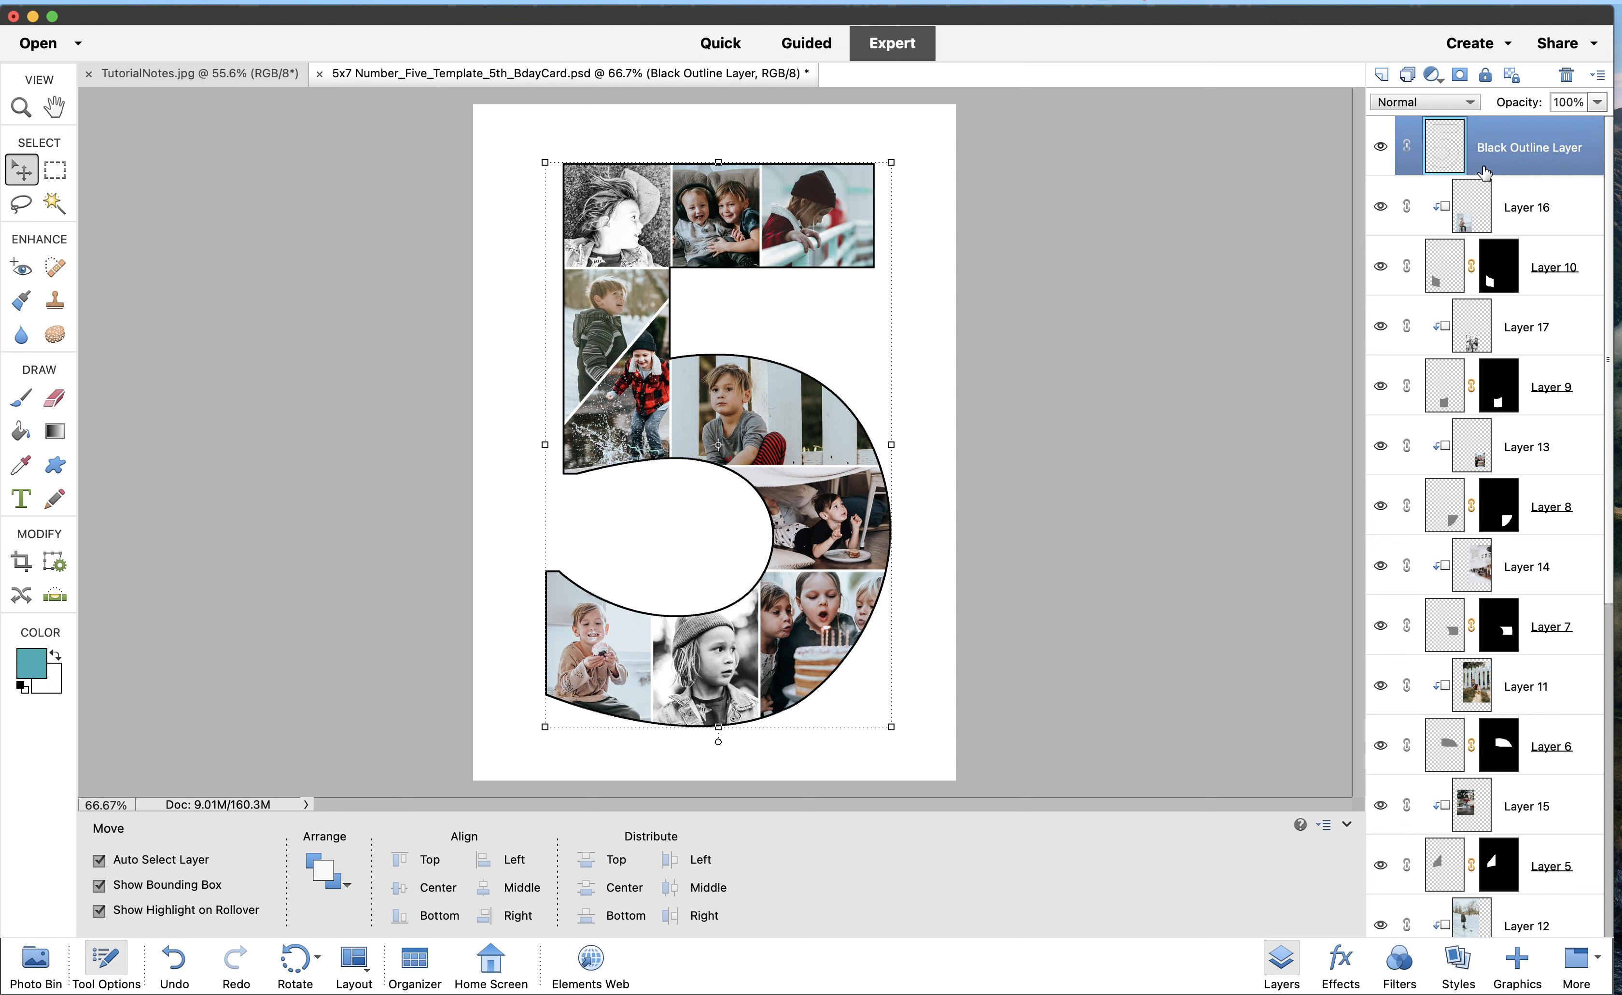
left_click(53, 203)
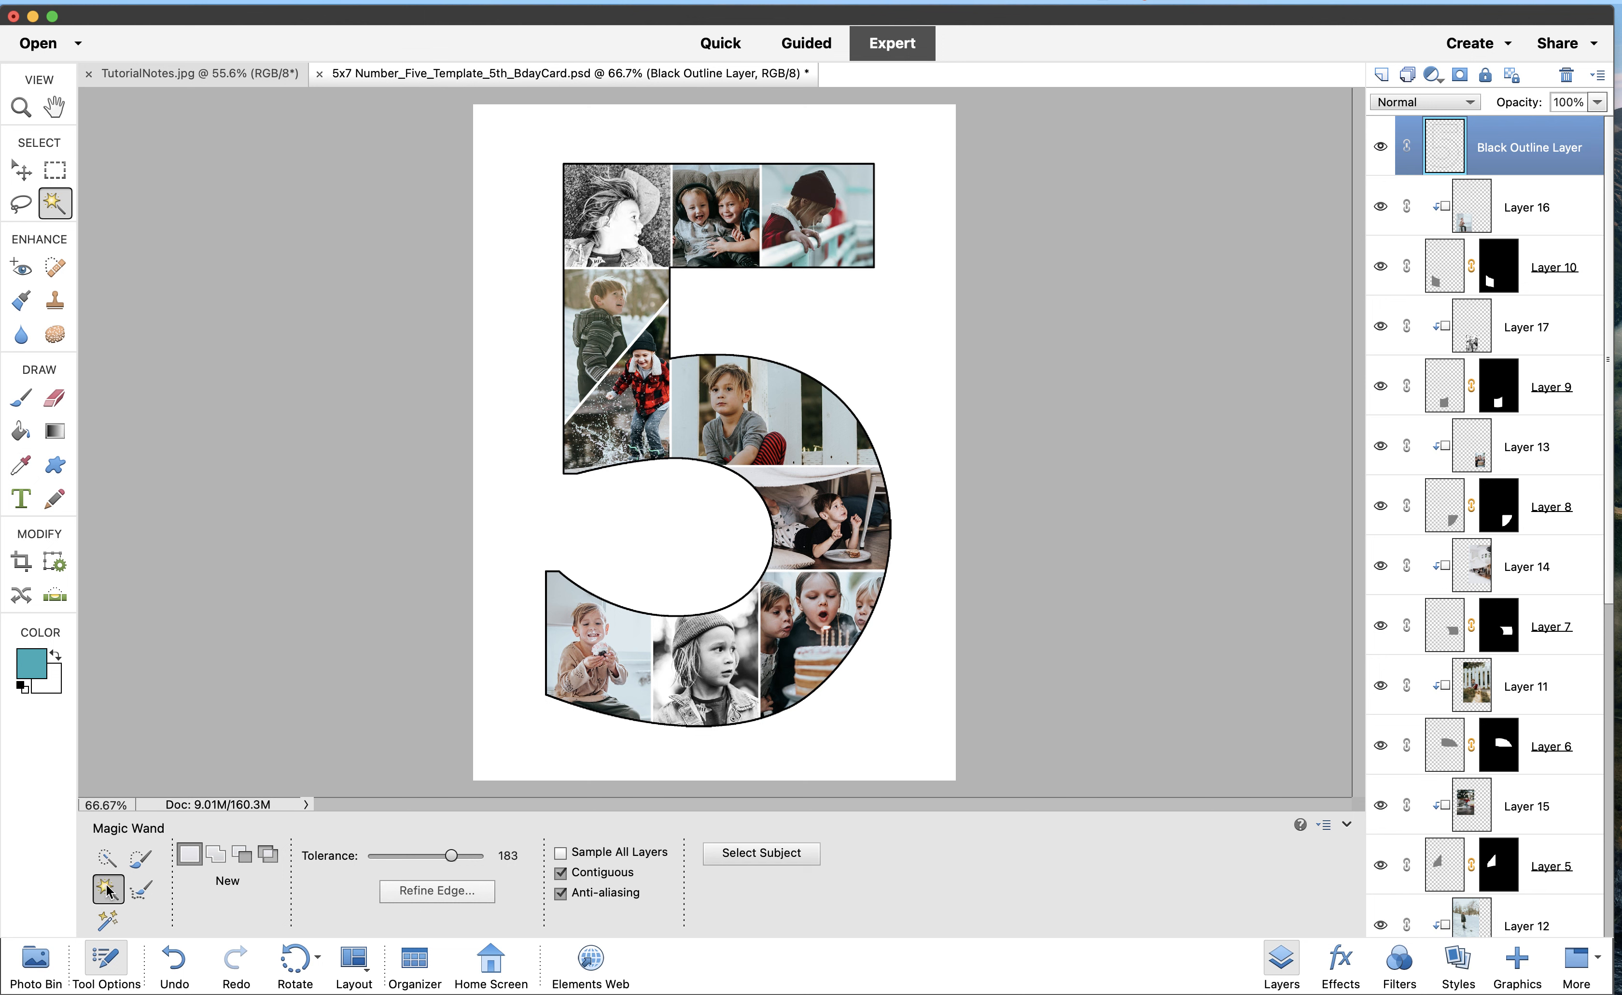
left_click(531, 250)
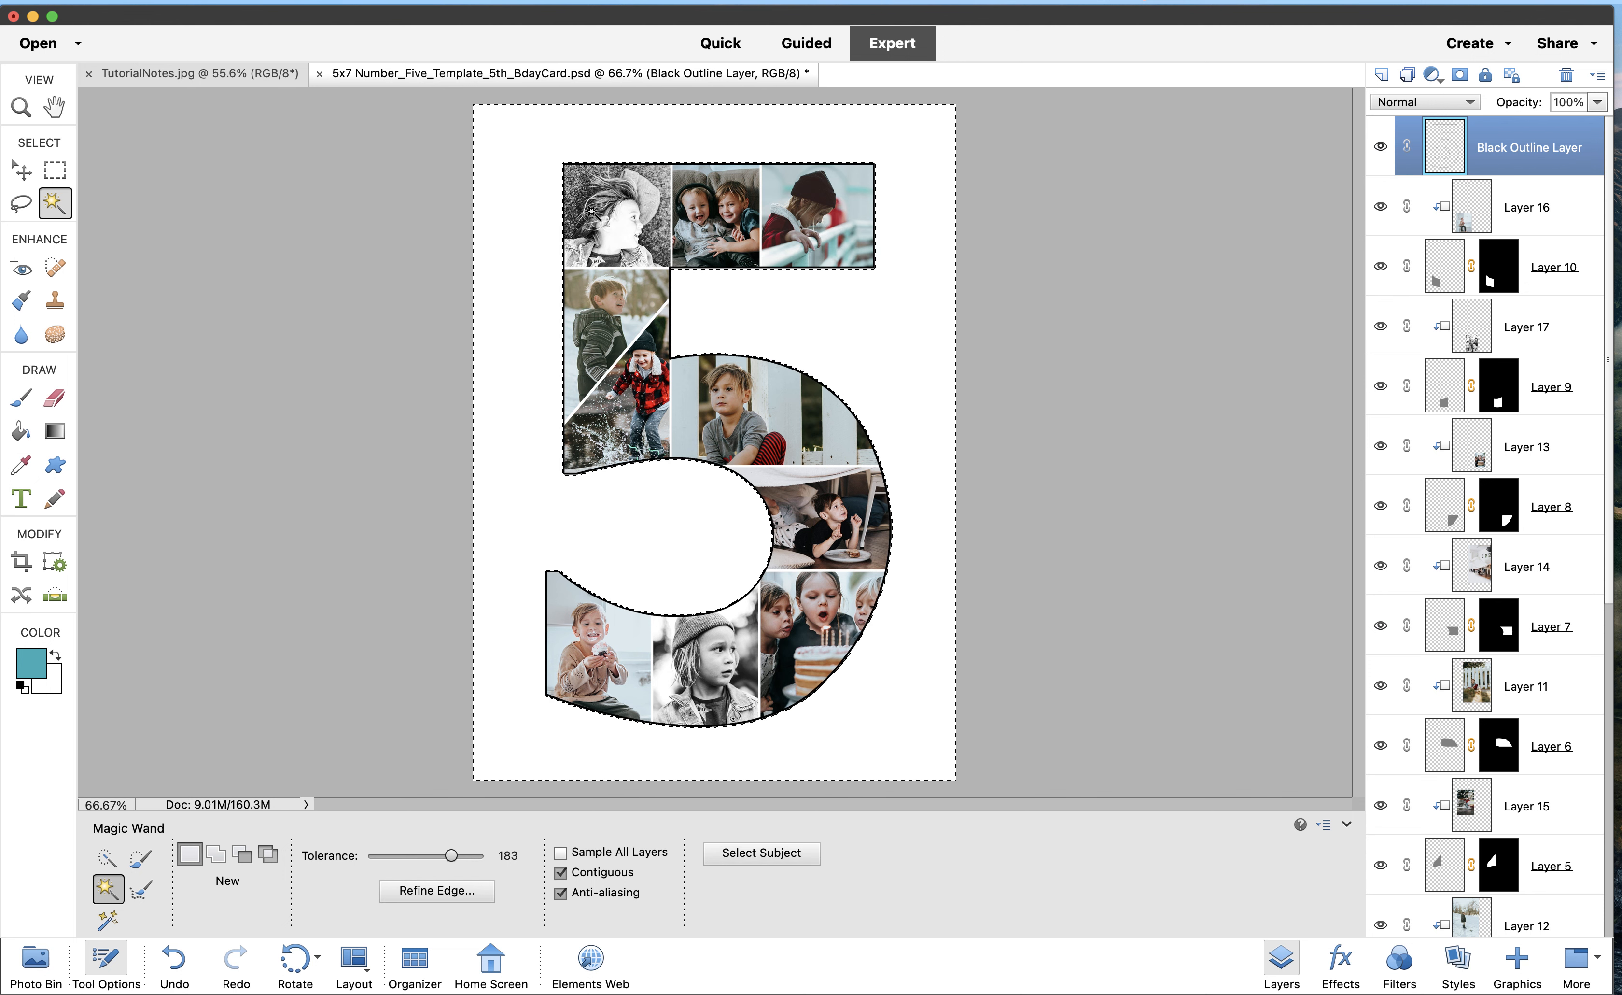
left_click(608, 0)
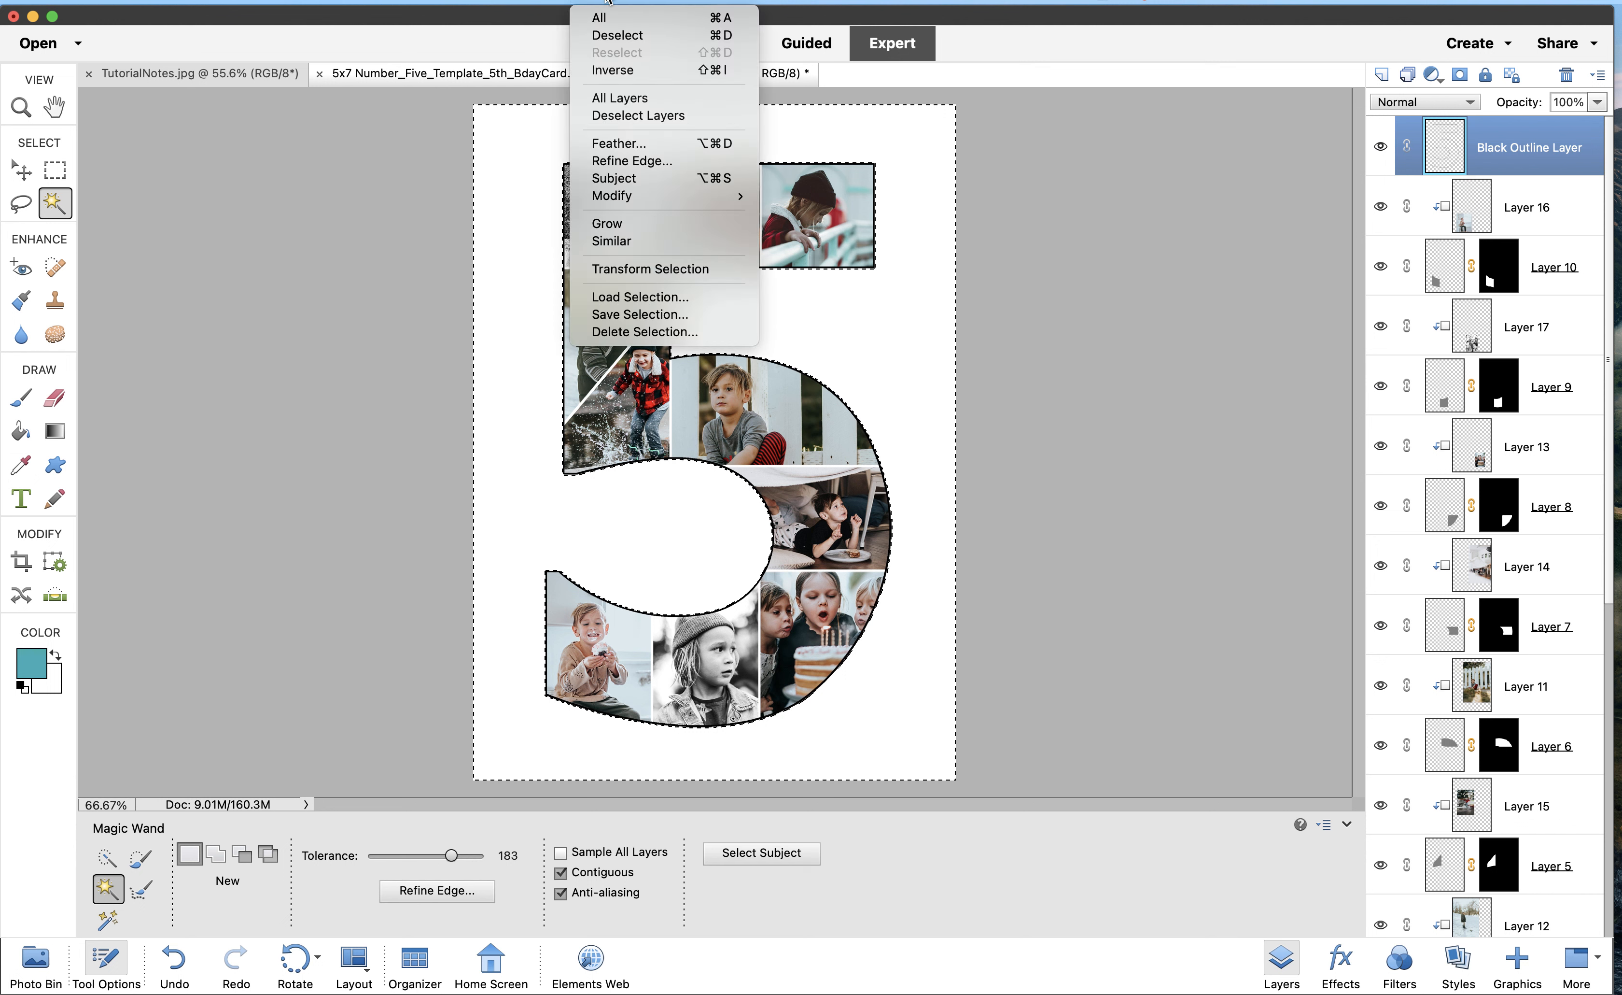
left_click(621, 70)
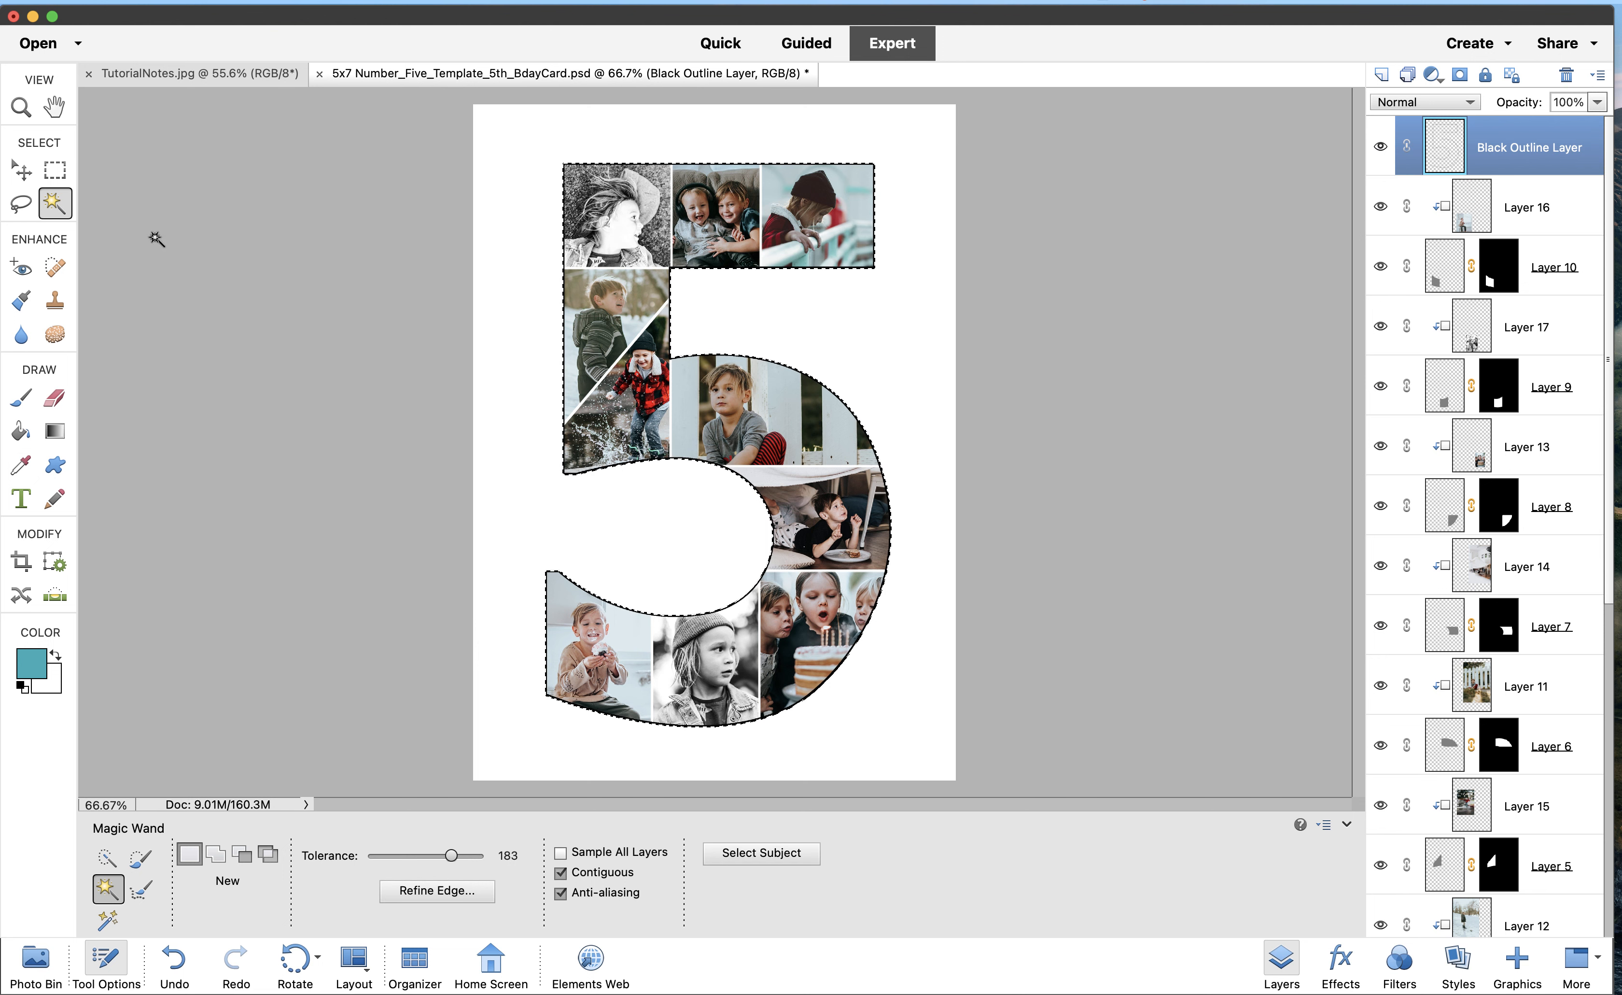
left_click(21, 172)
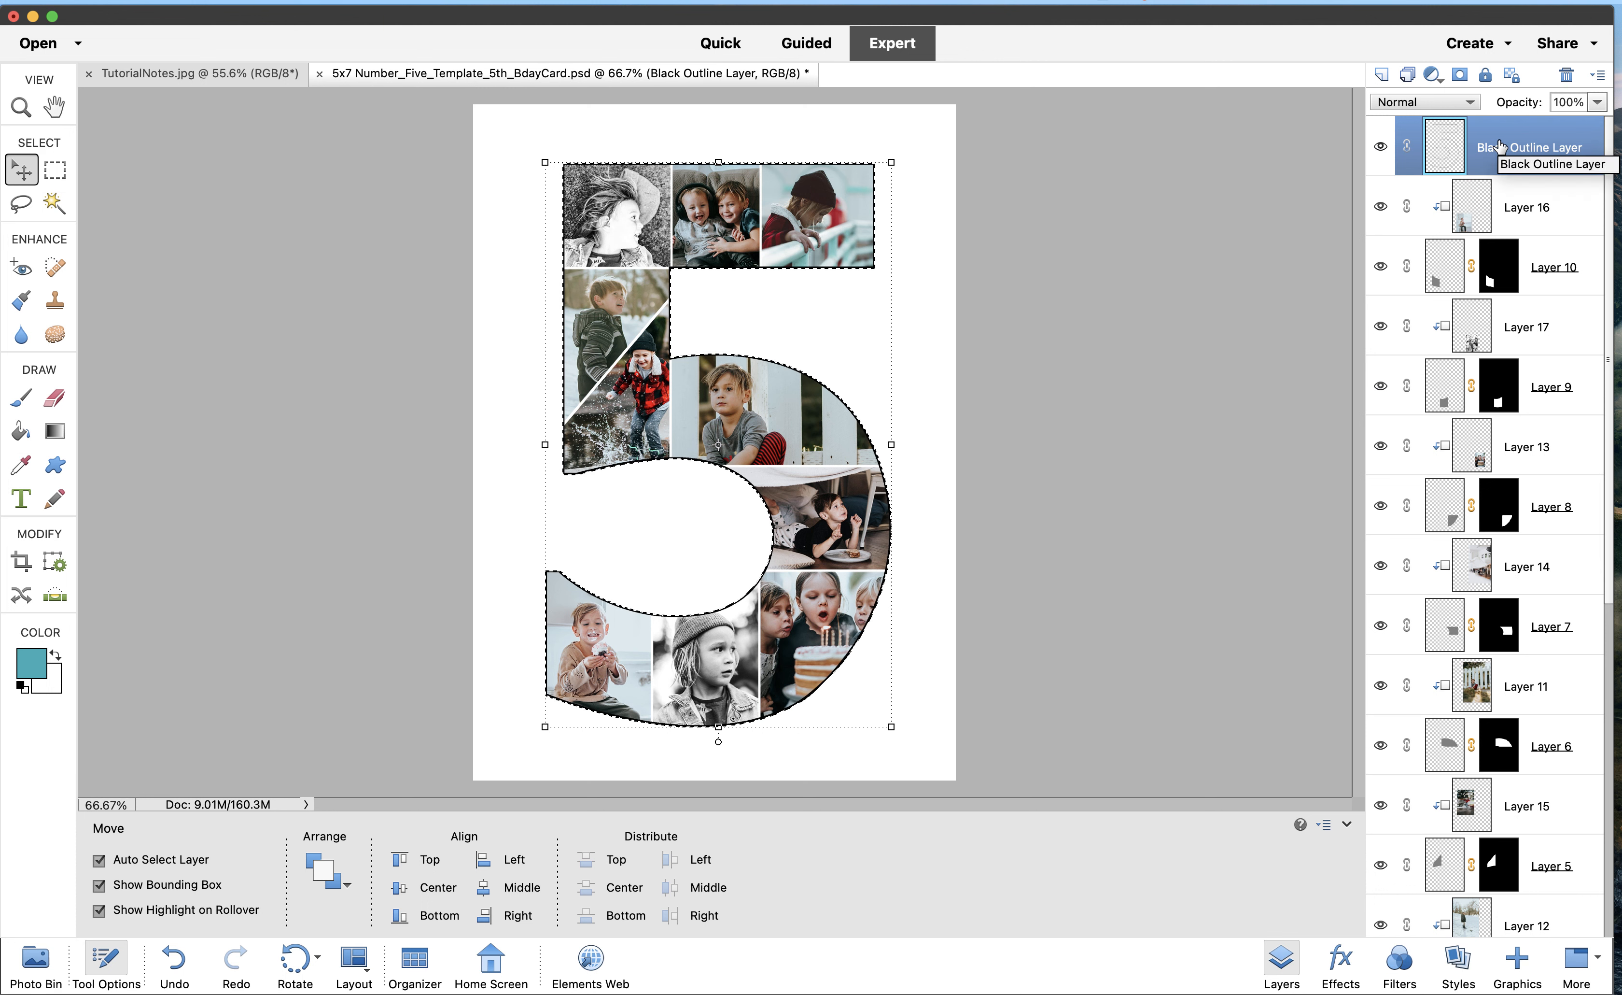
On a new layer, stroke the 5 selection Inside with colour 32acb8 at 8 px
left_click(1382, 75)
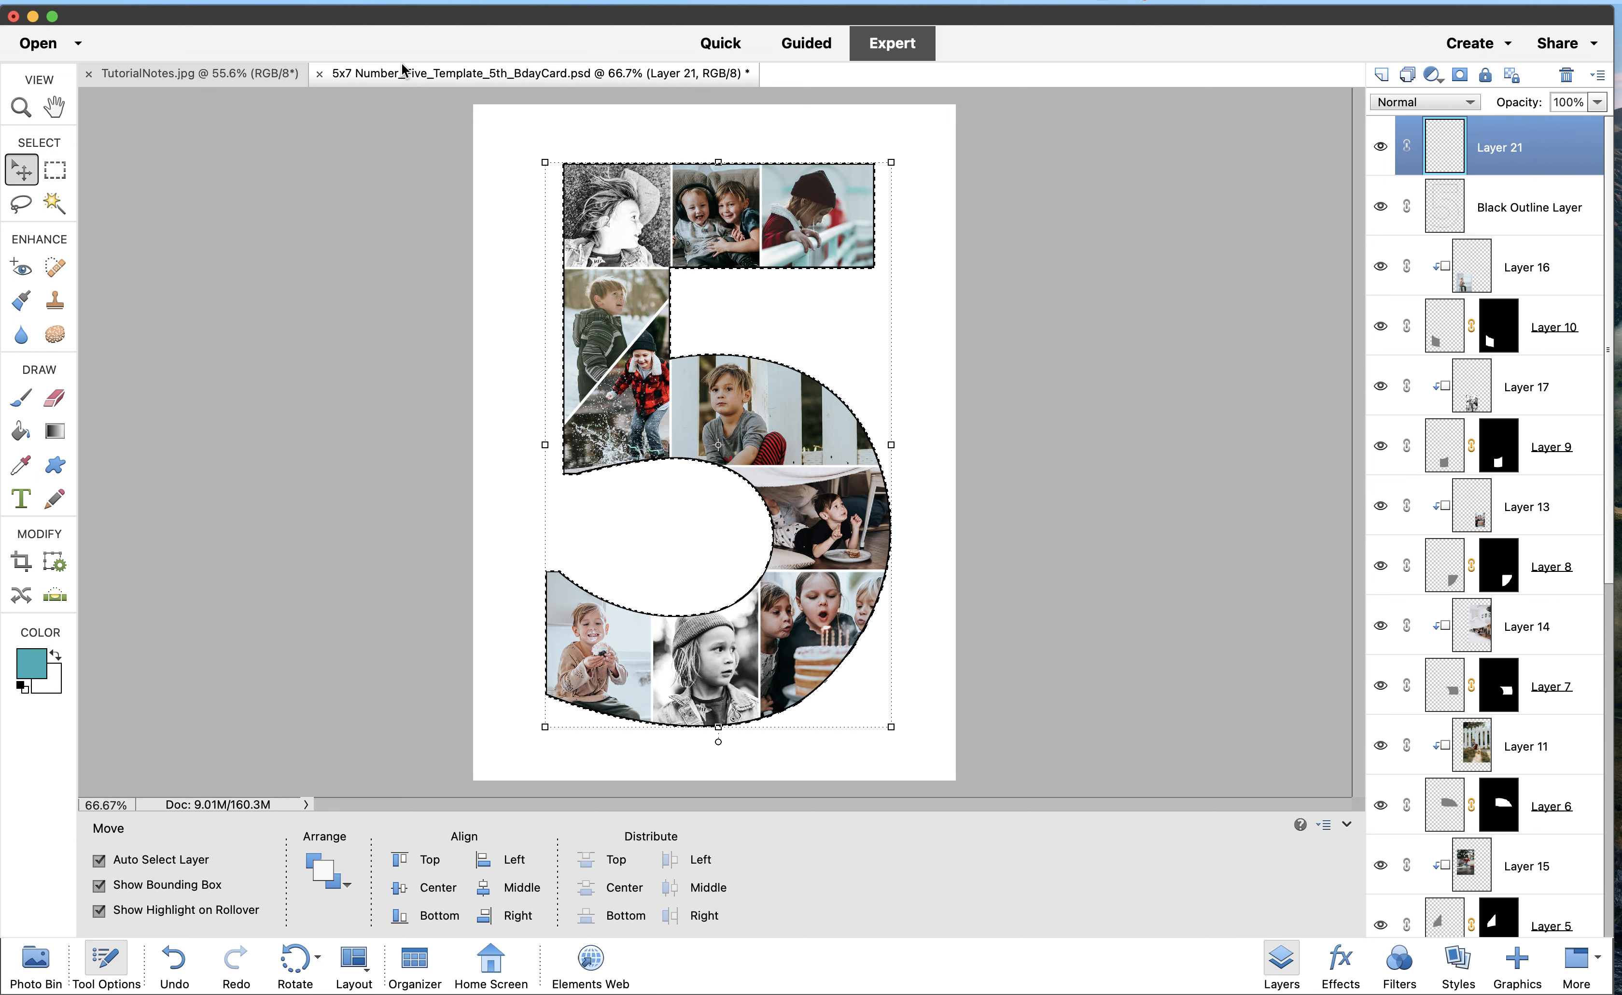
left_click(376, 2)
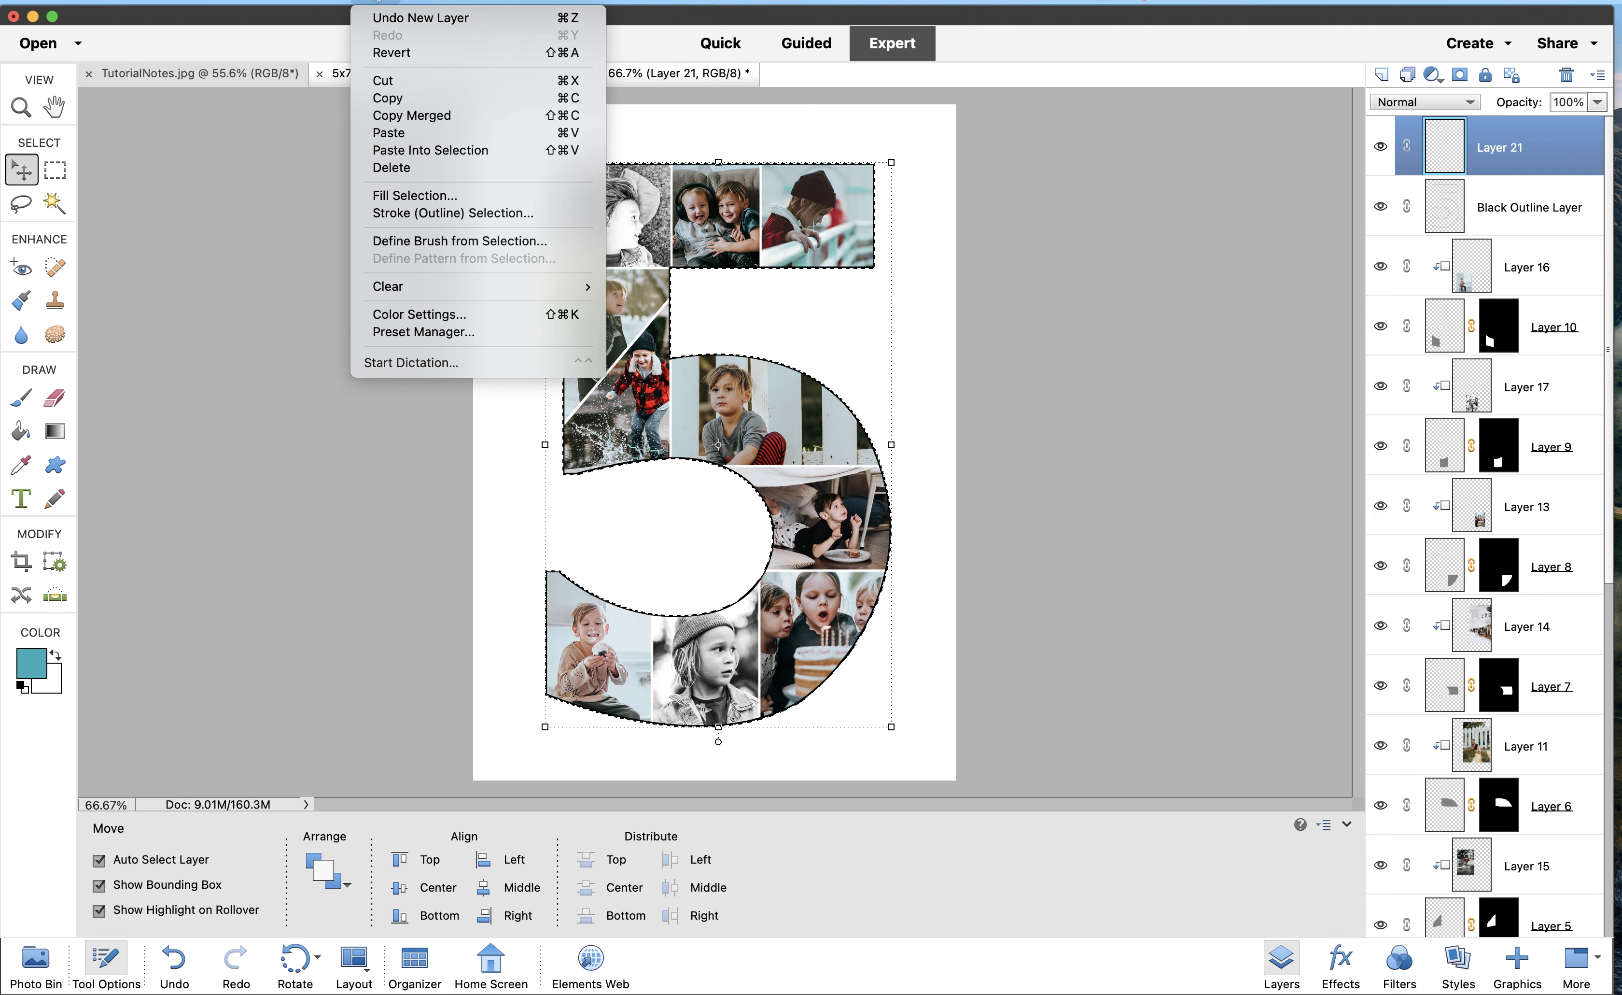
left_click(402, 216)
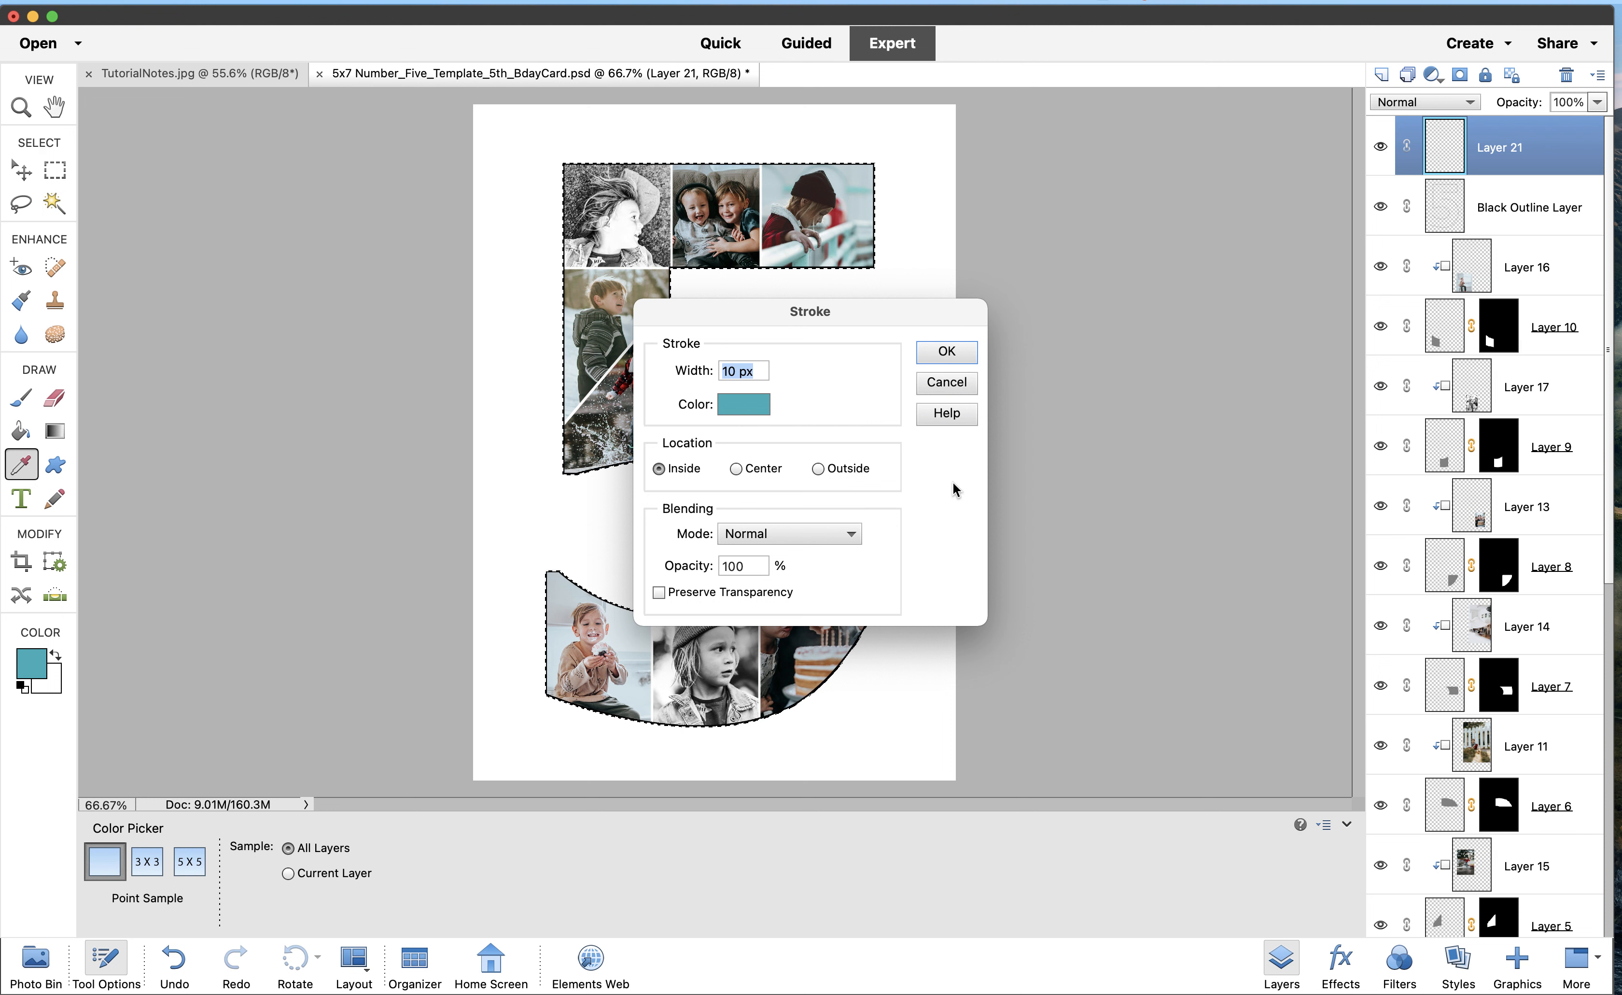
left_click(744, 403)
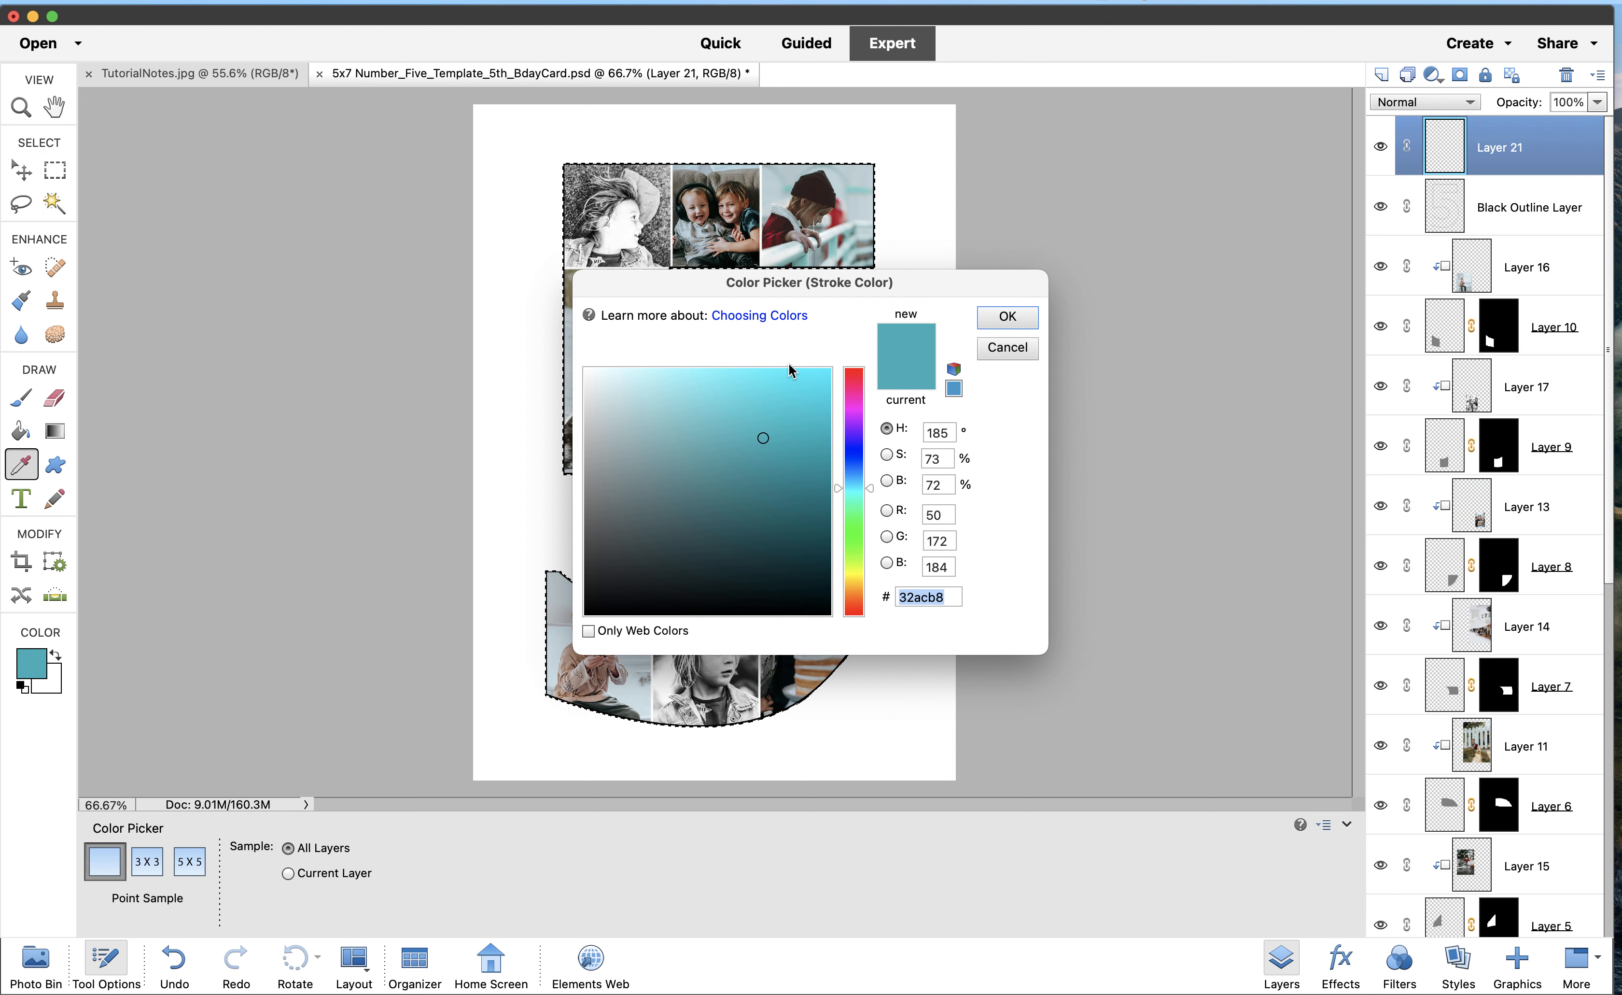
left_click(994, 319)
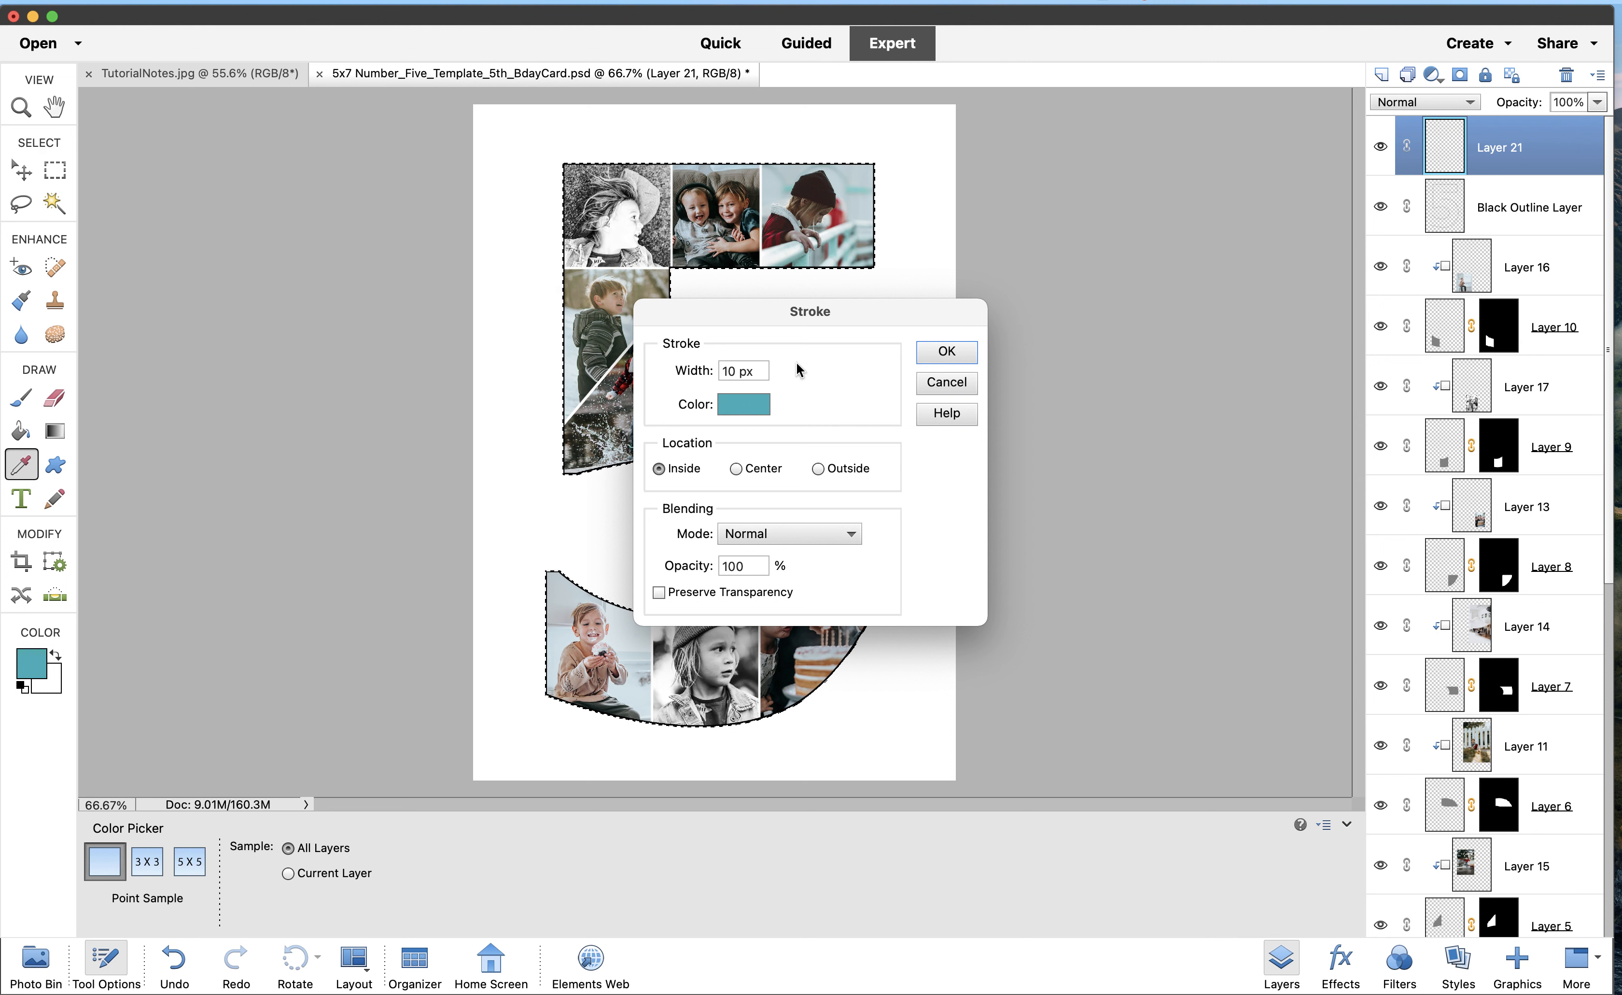
left_click_drag(757, 370, 677, 371)
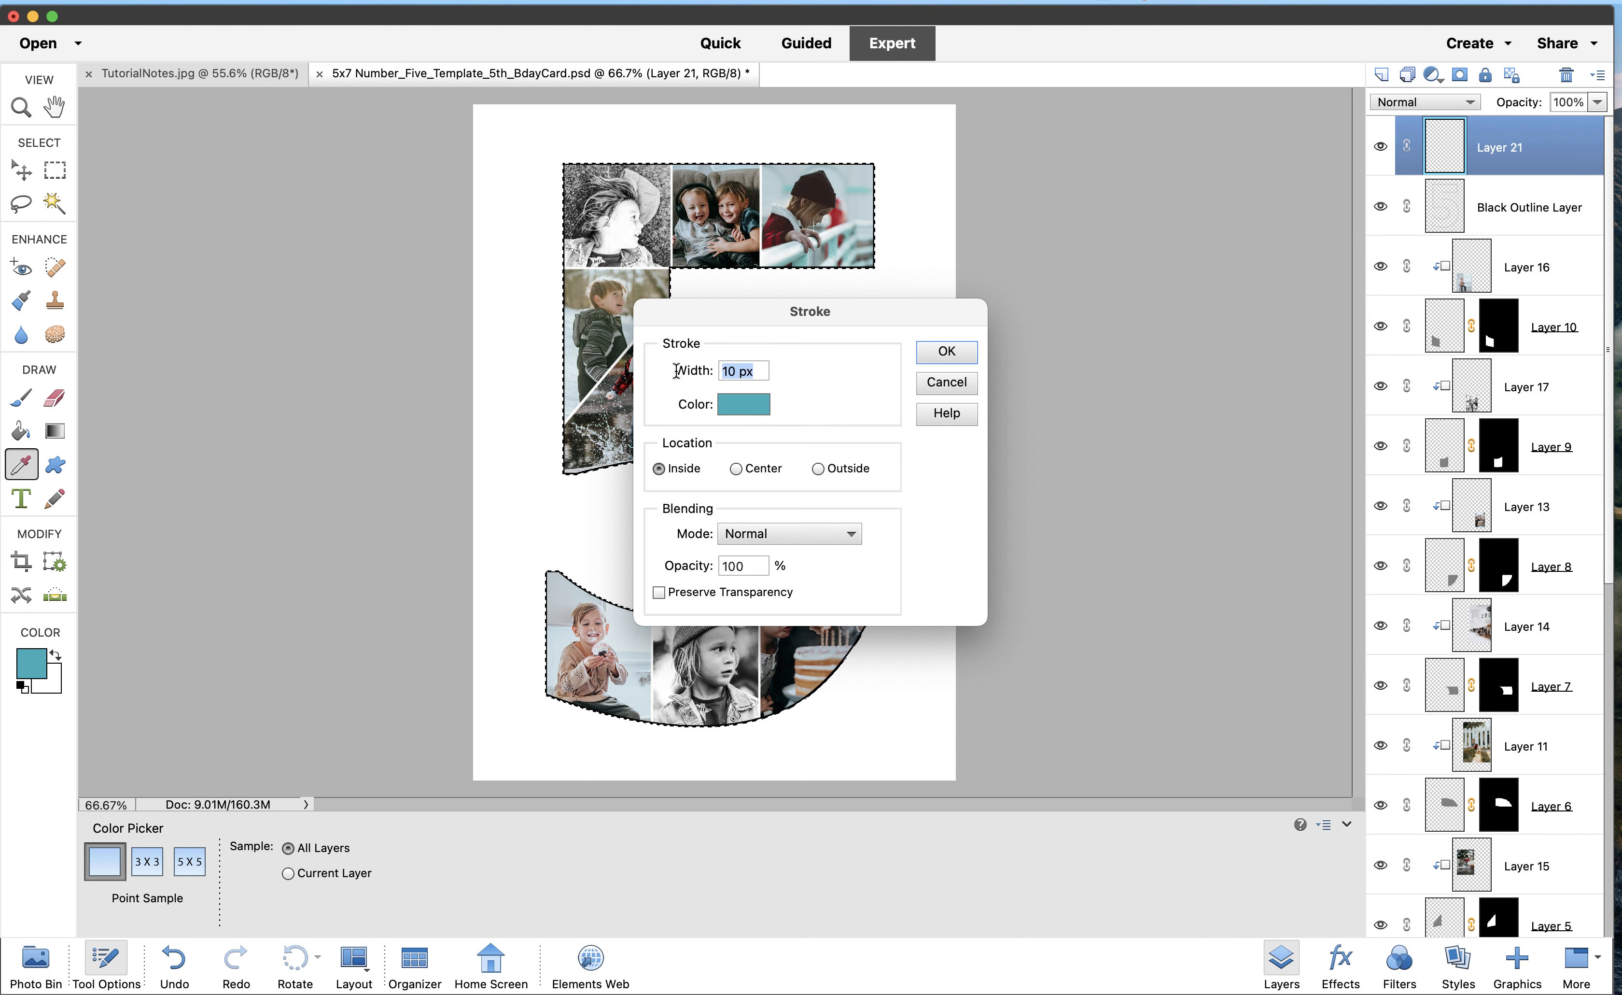
type("8")
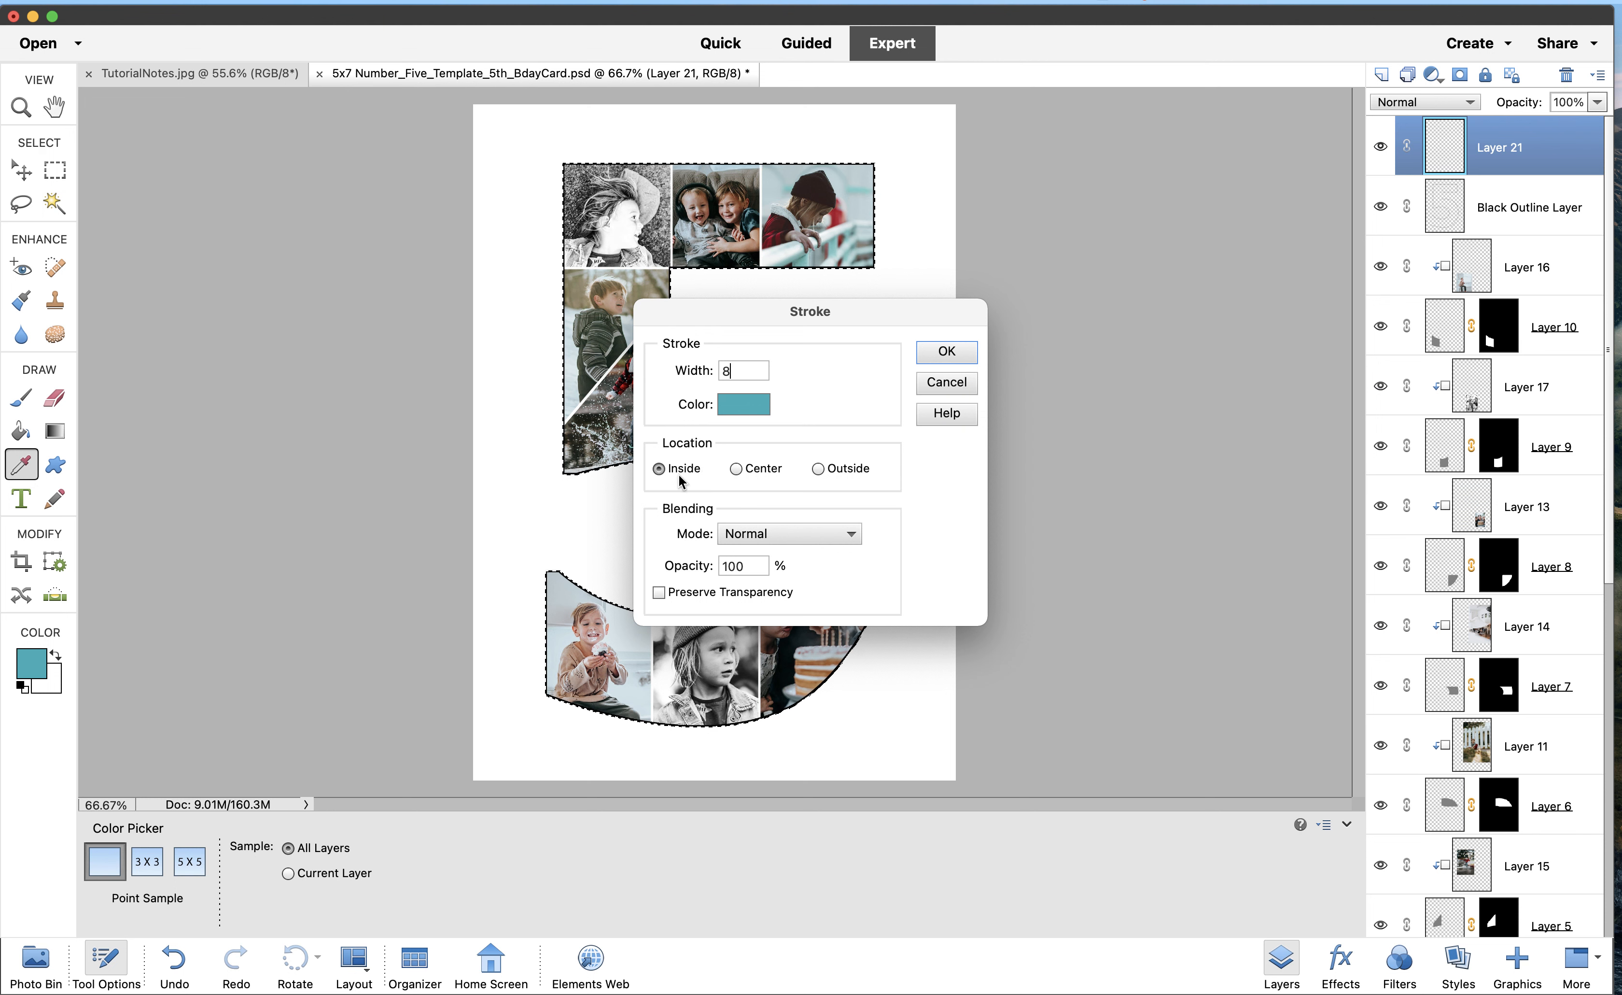
left_click(947, 351)
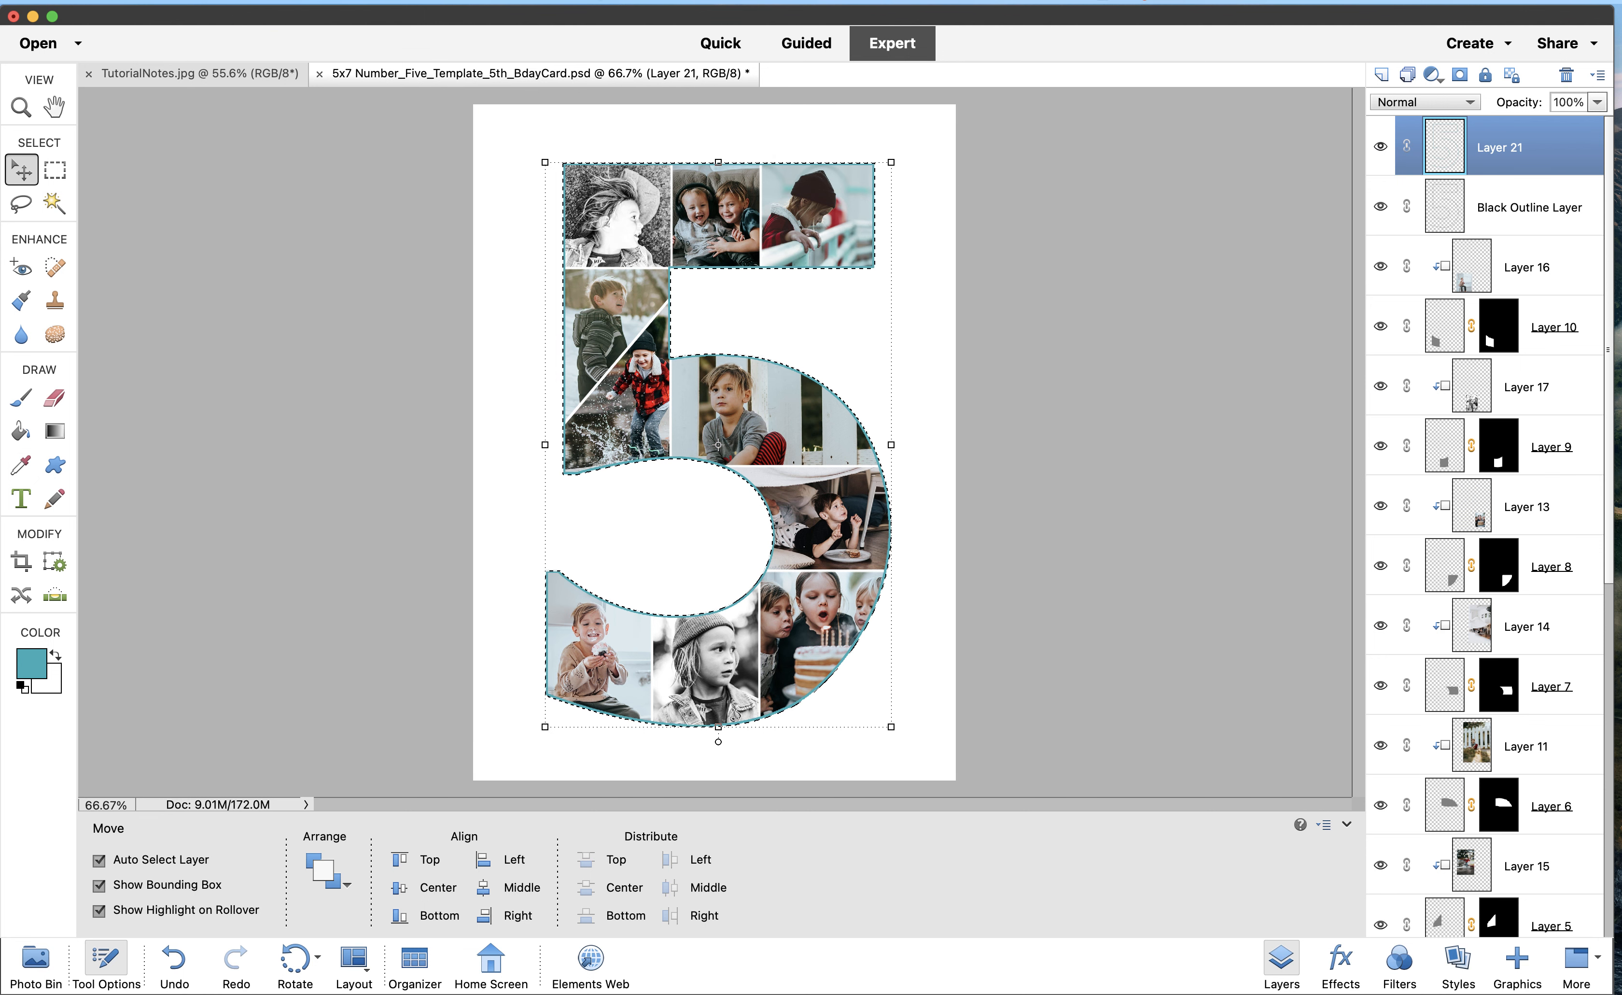
Deselect, check the tutorial notes, and make the Background layer active
left_click(601, 3)
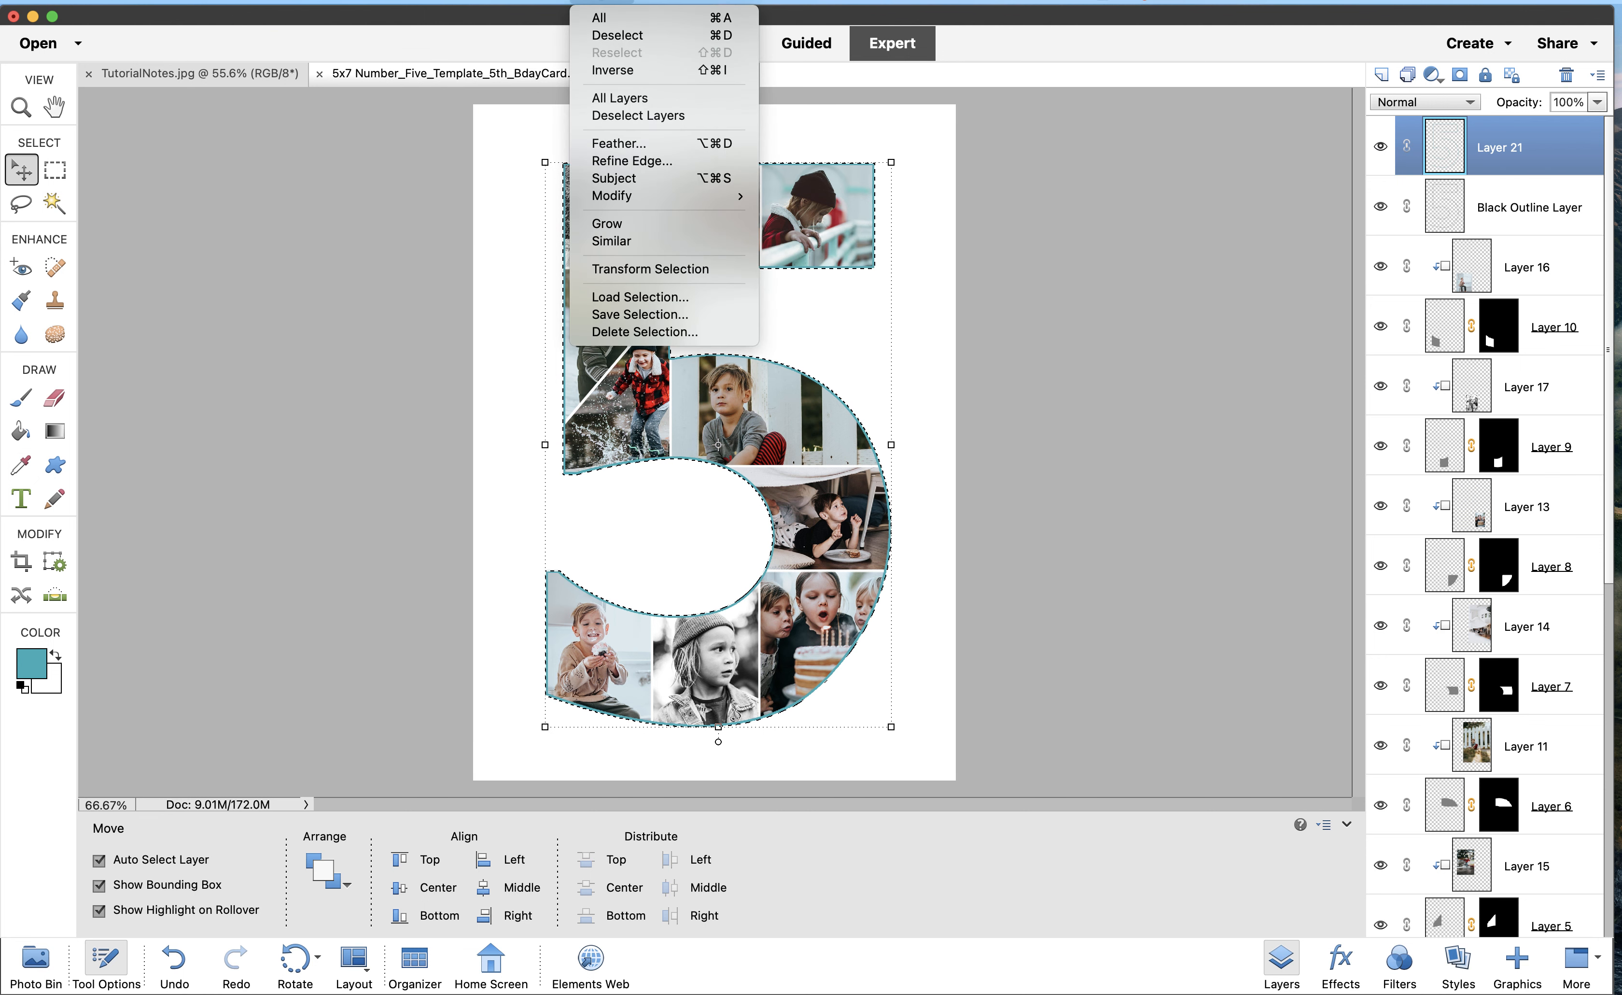
left_click(617, 34)
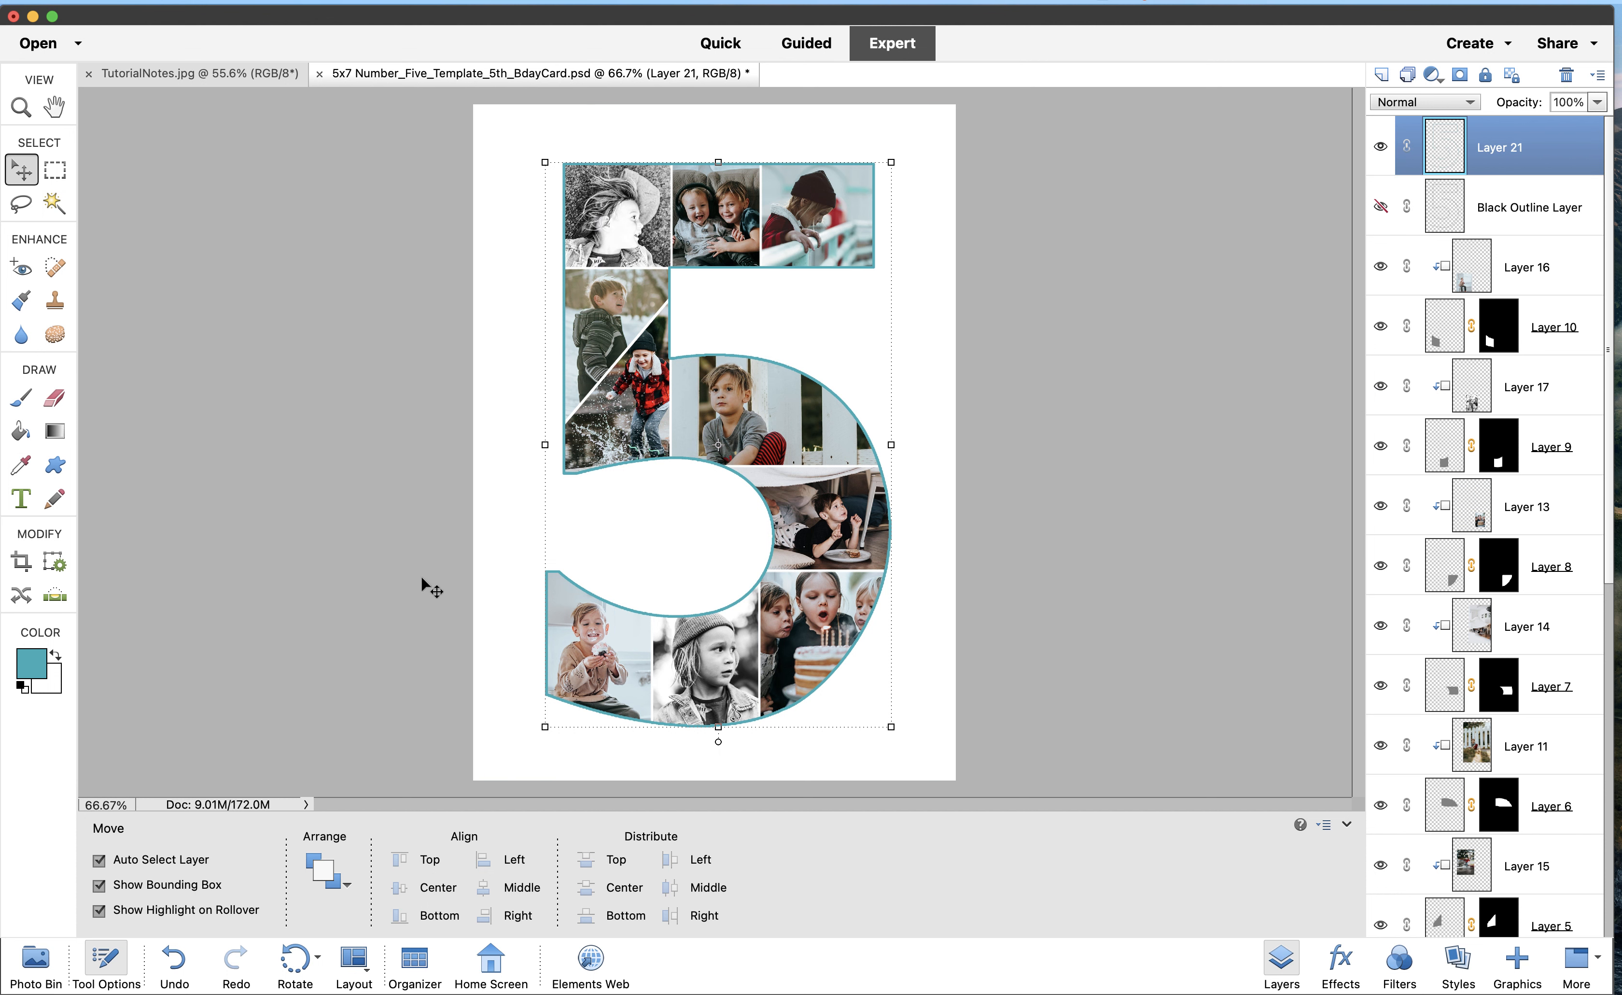
left_click(164, 76)
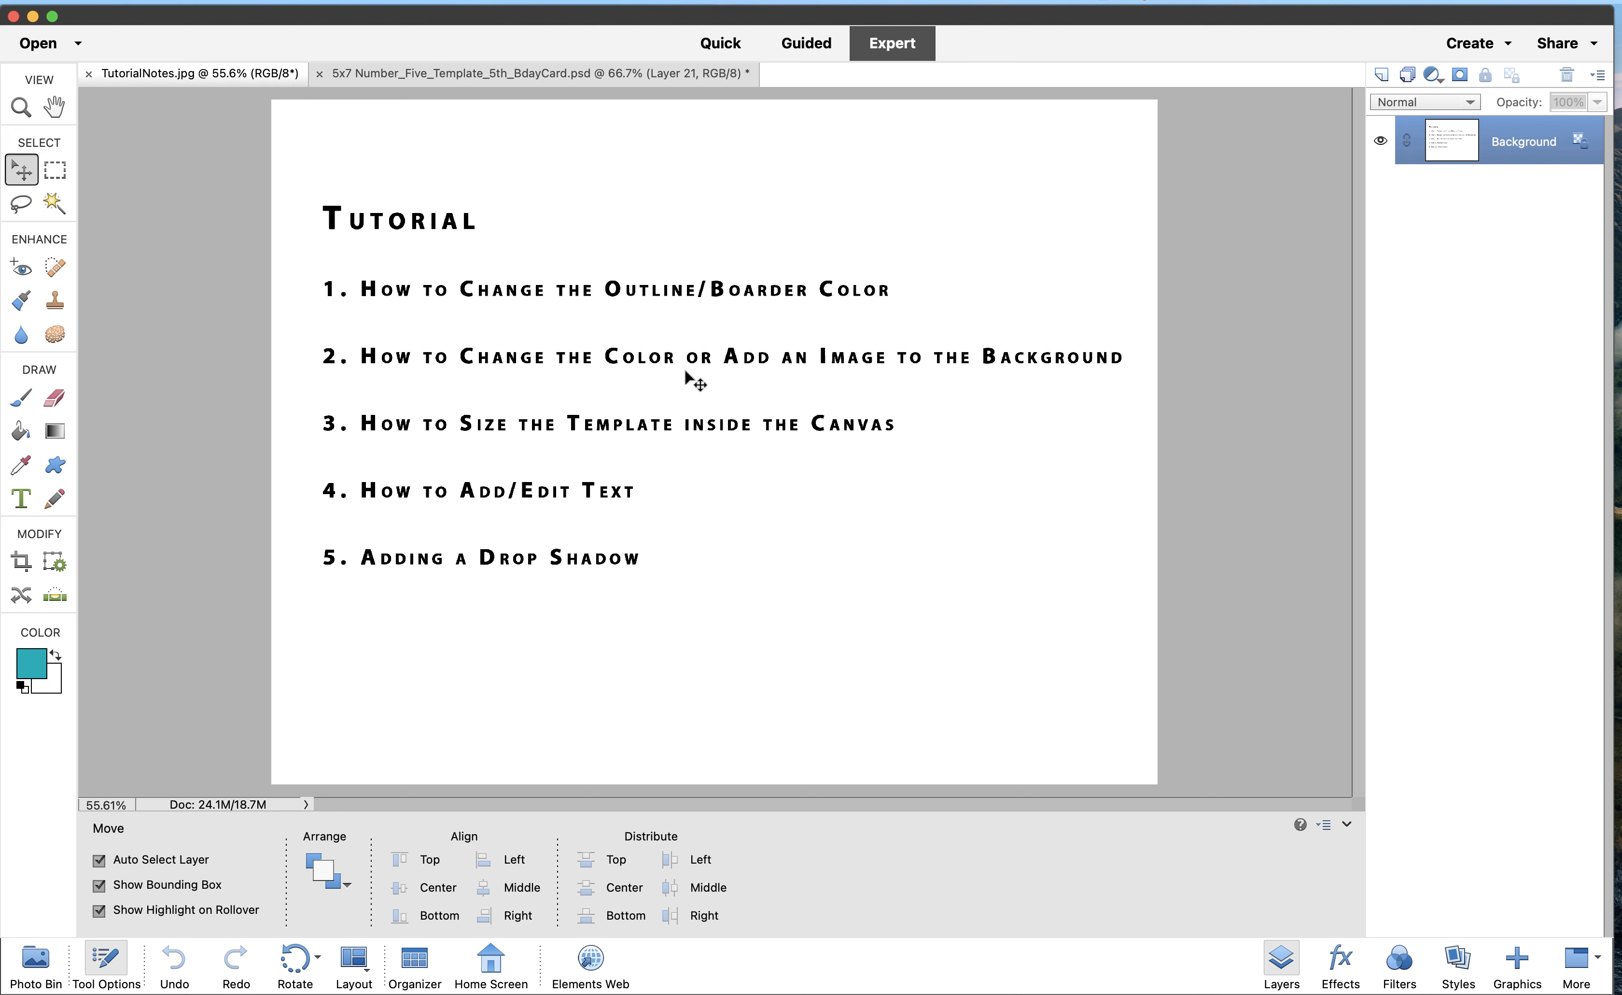
left_click(569, 72)
scroll(1464, 581, "down", 2)
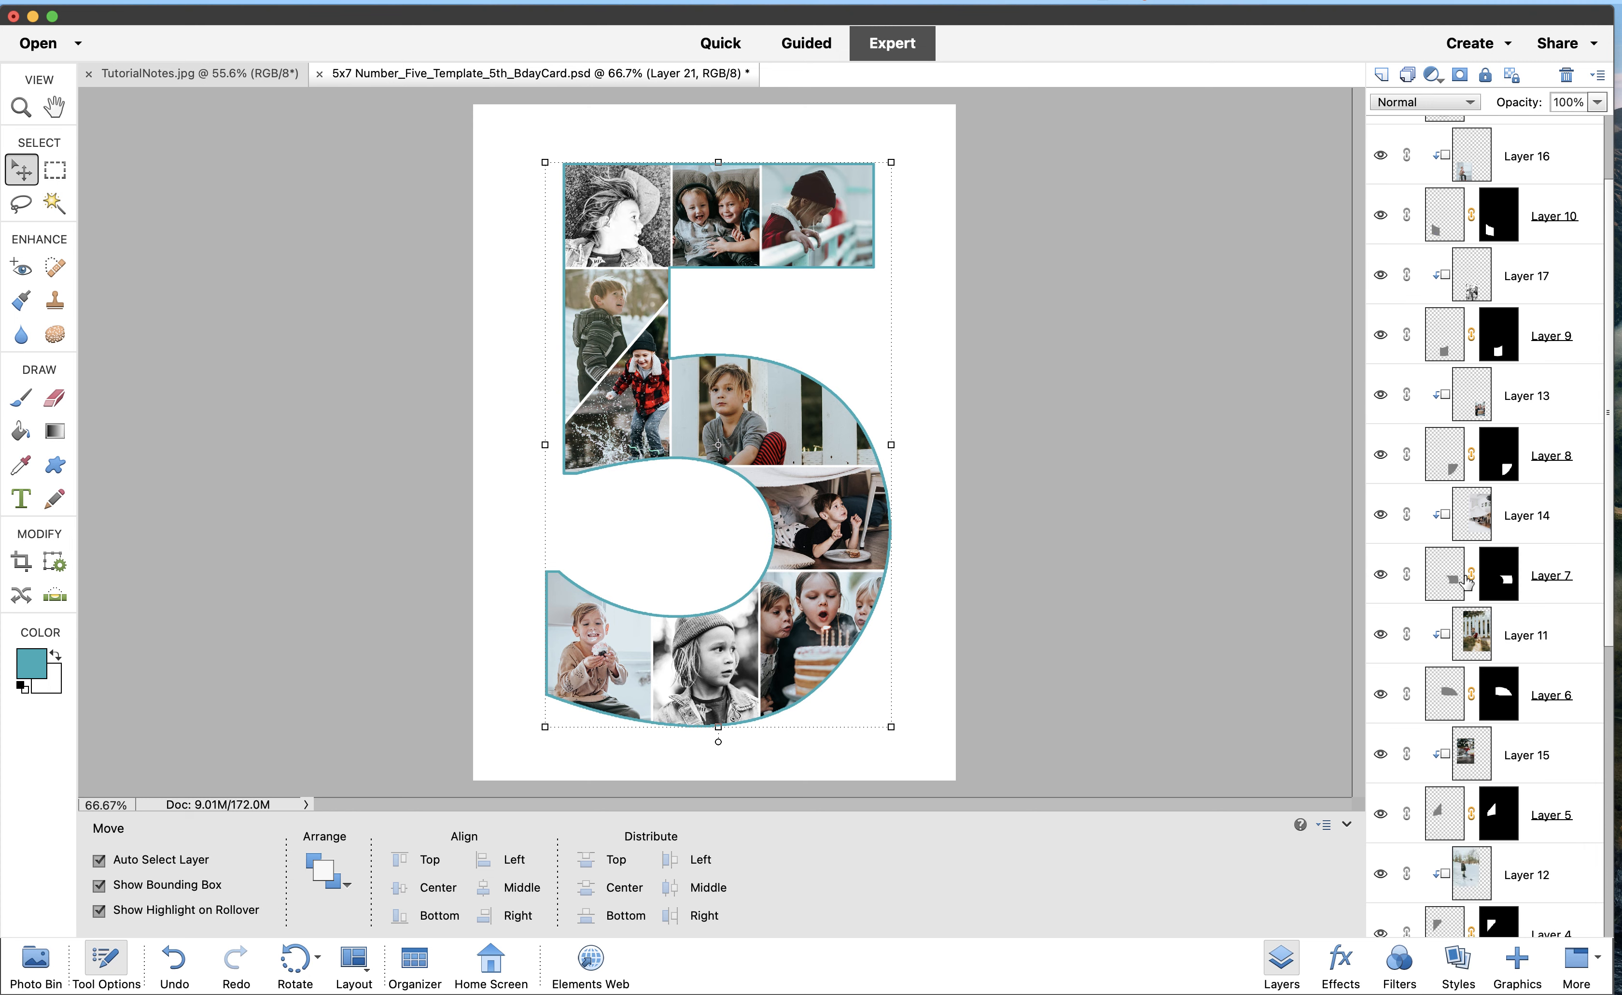
scroll(1465, 580, "down", 5)
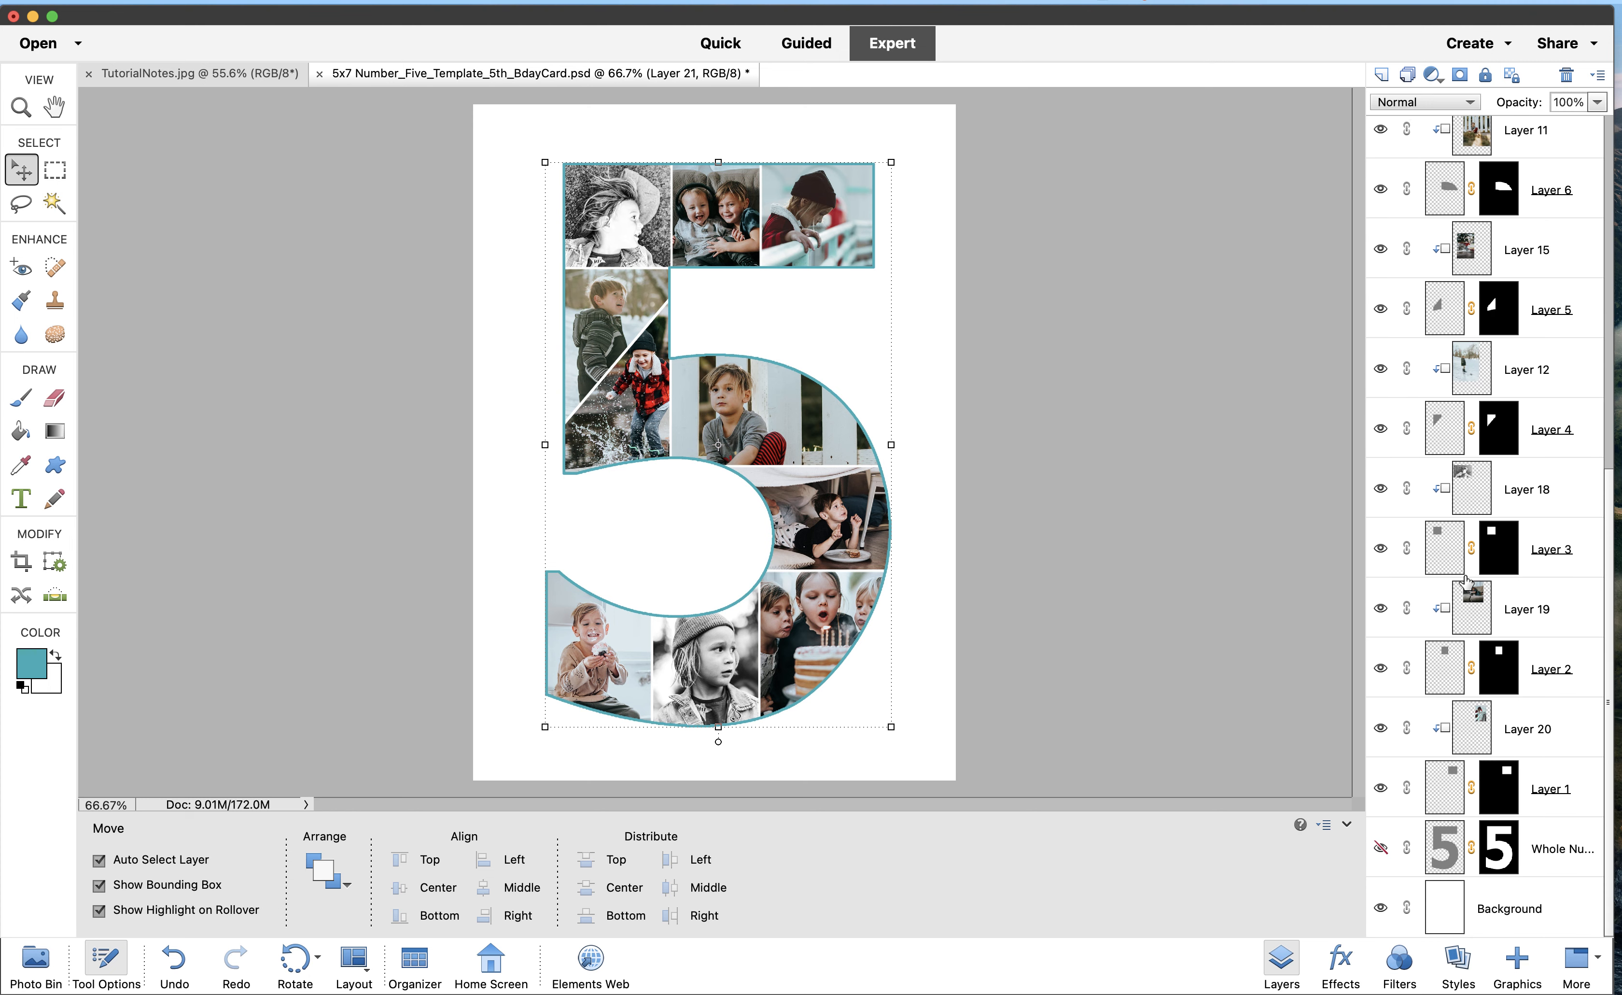
left_click(1509, 912)
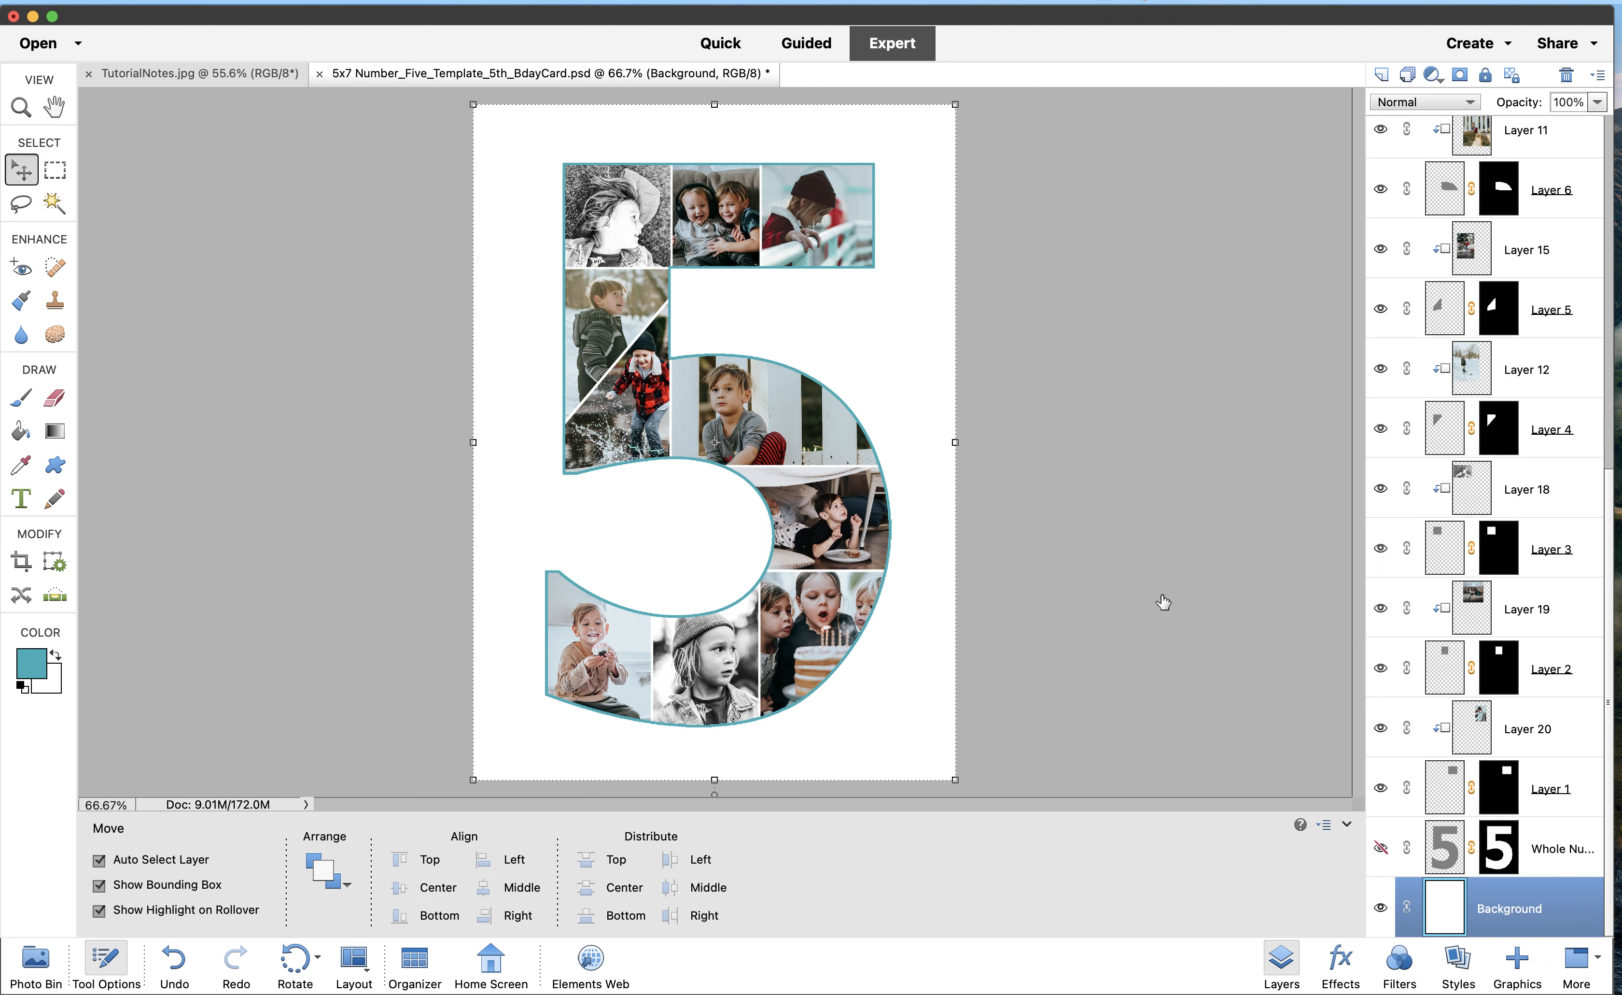
Fill the Background layer with a yellow colour chosen in the Color Picker
left_click(375, 1)
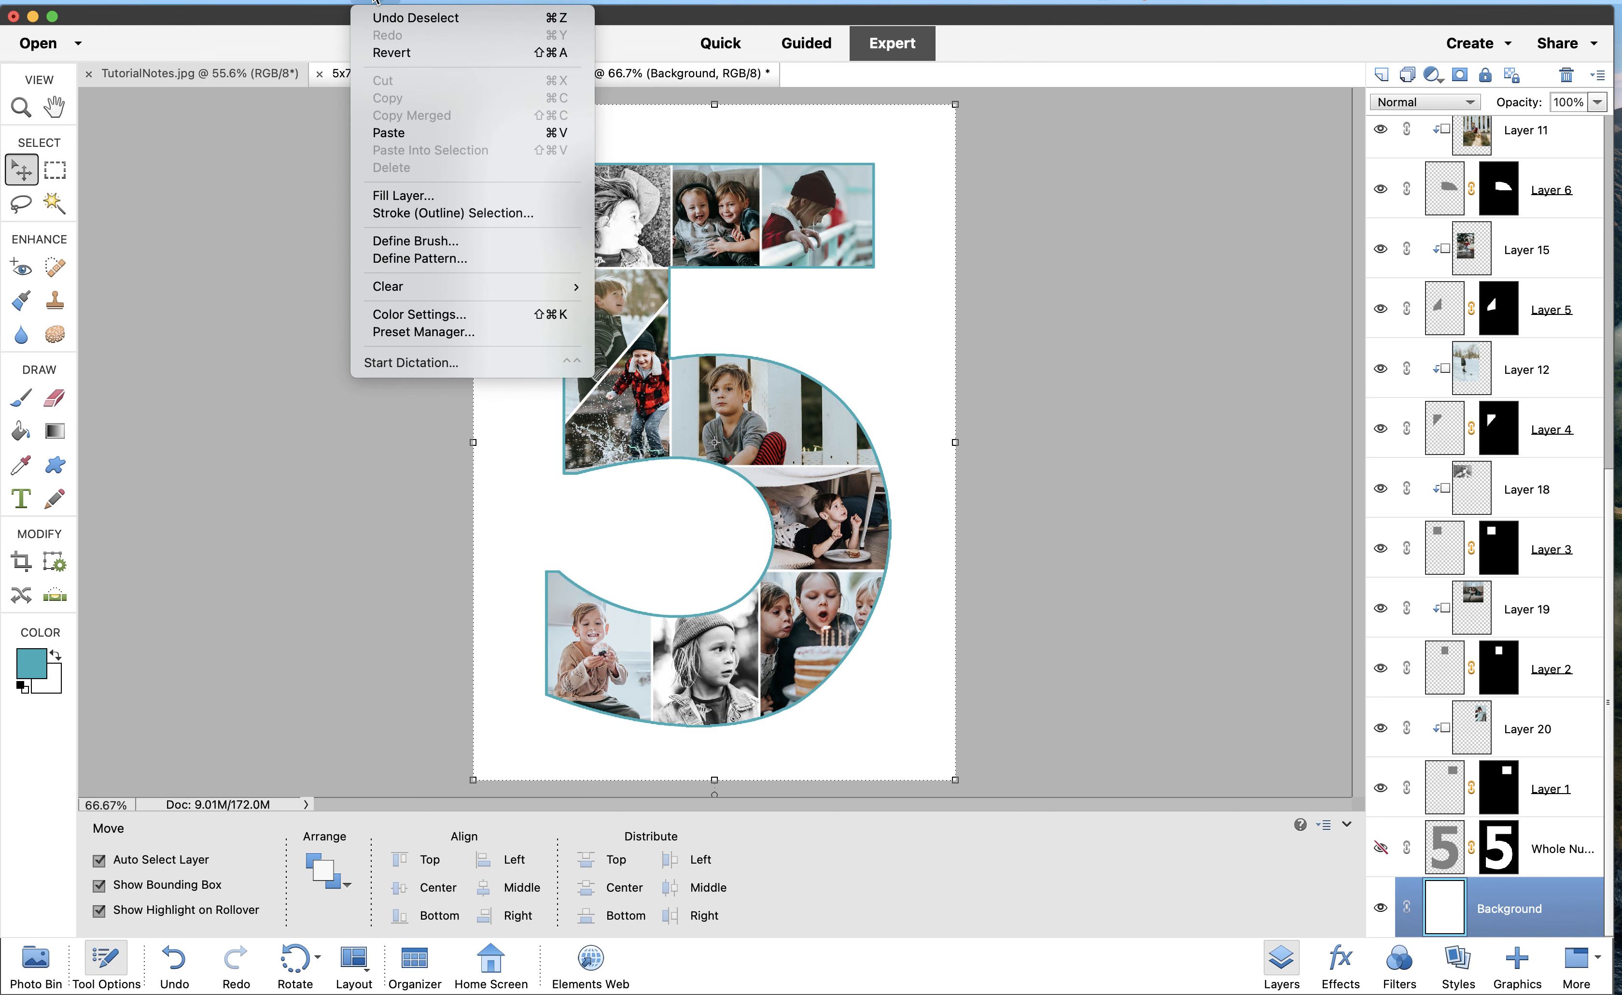
left_click(391, 195)
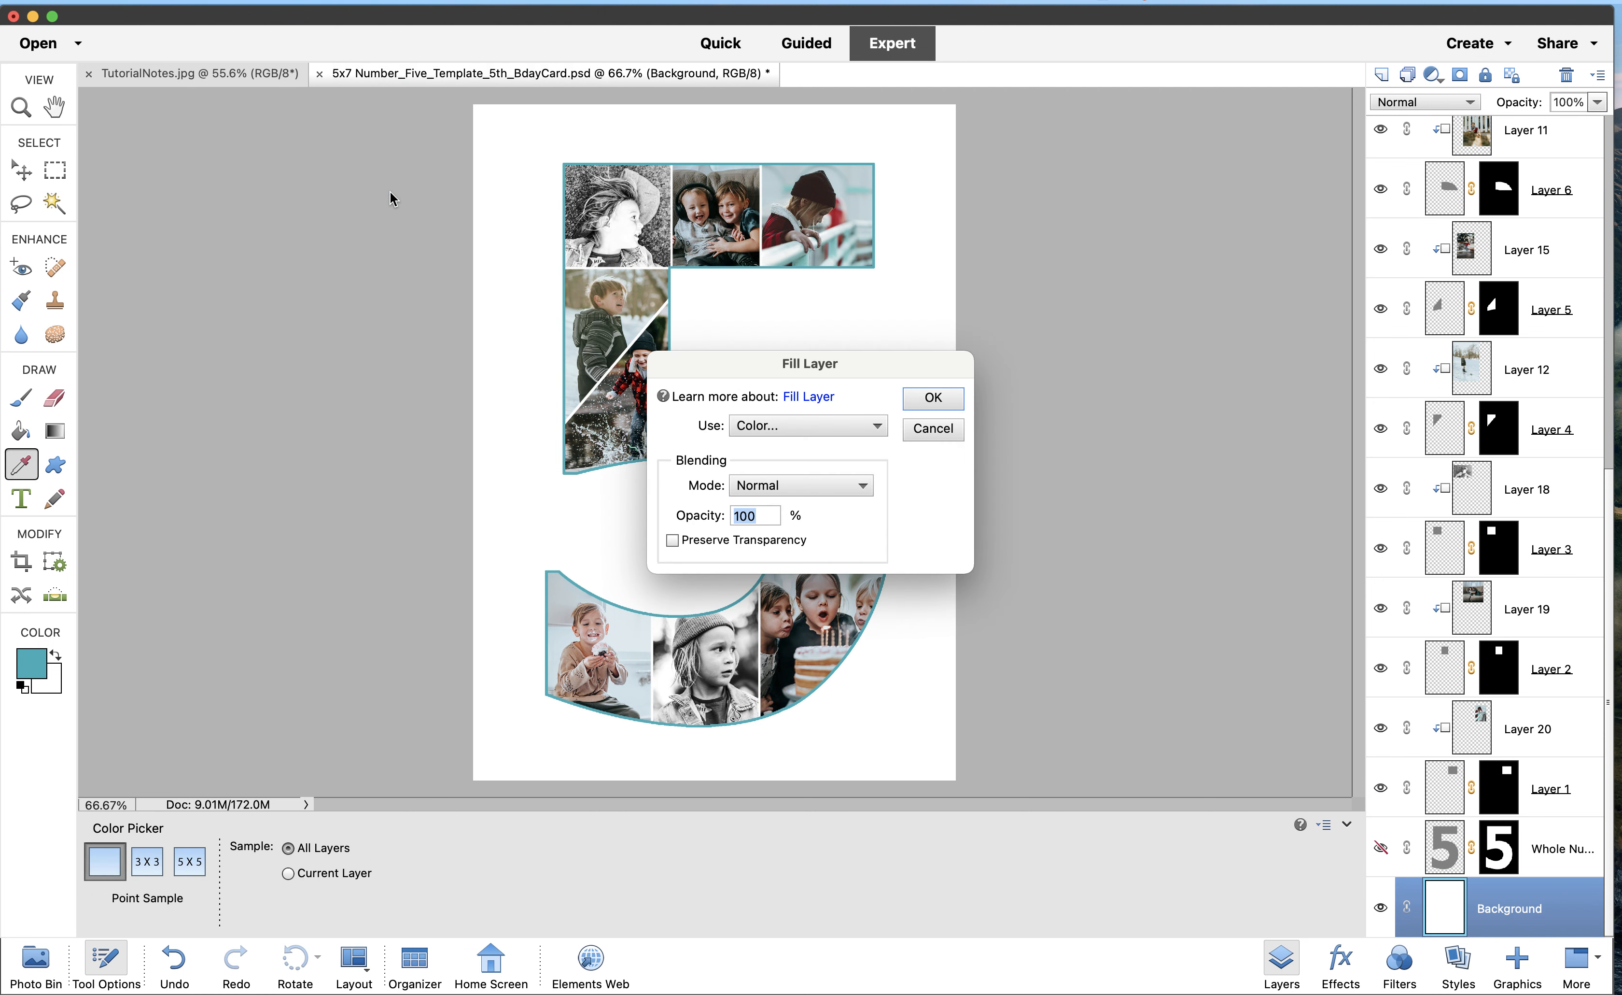
left_click(867, 431)
left_click(867, 431)
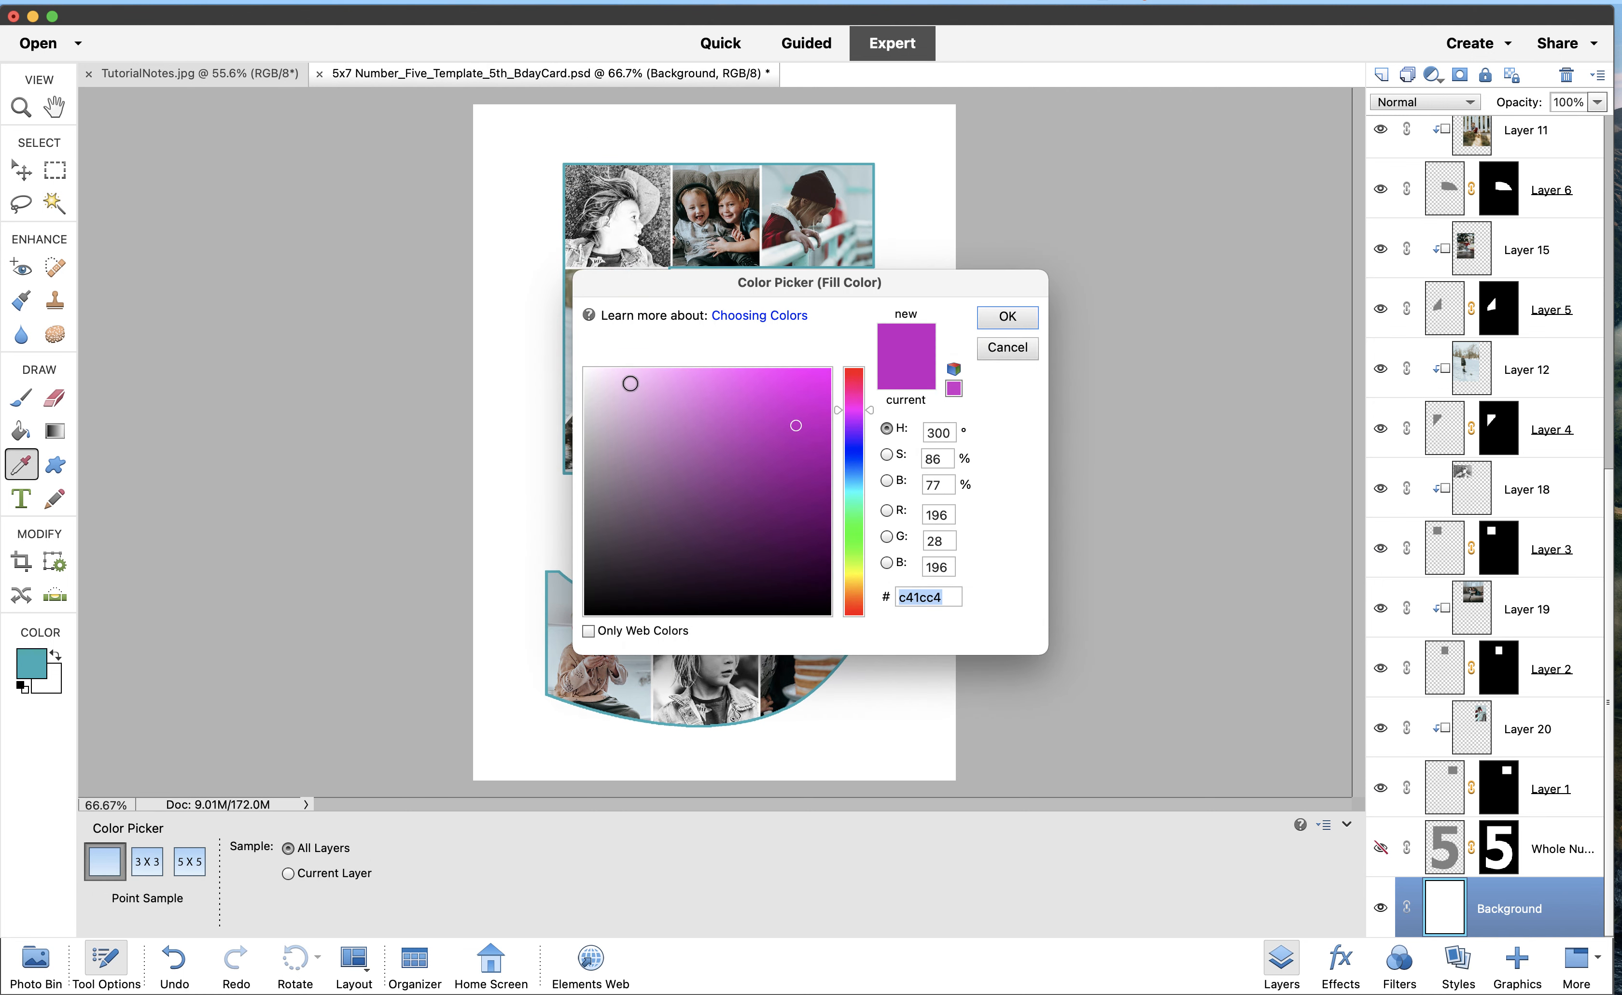
left_click(853, 574)
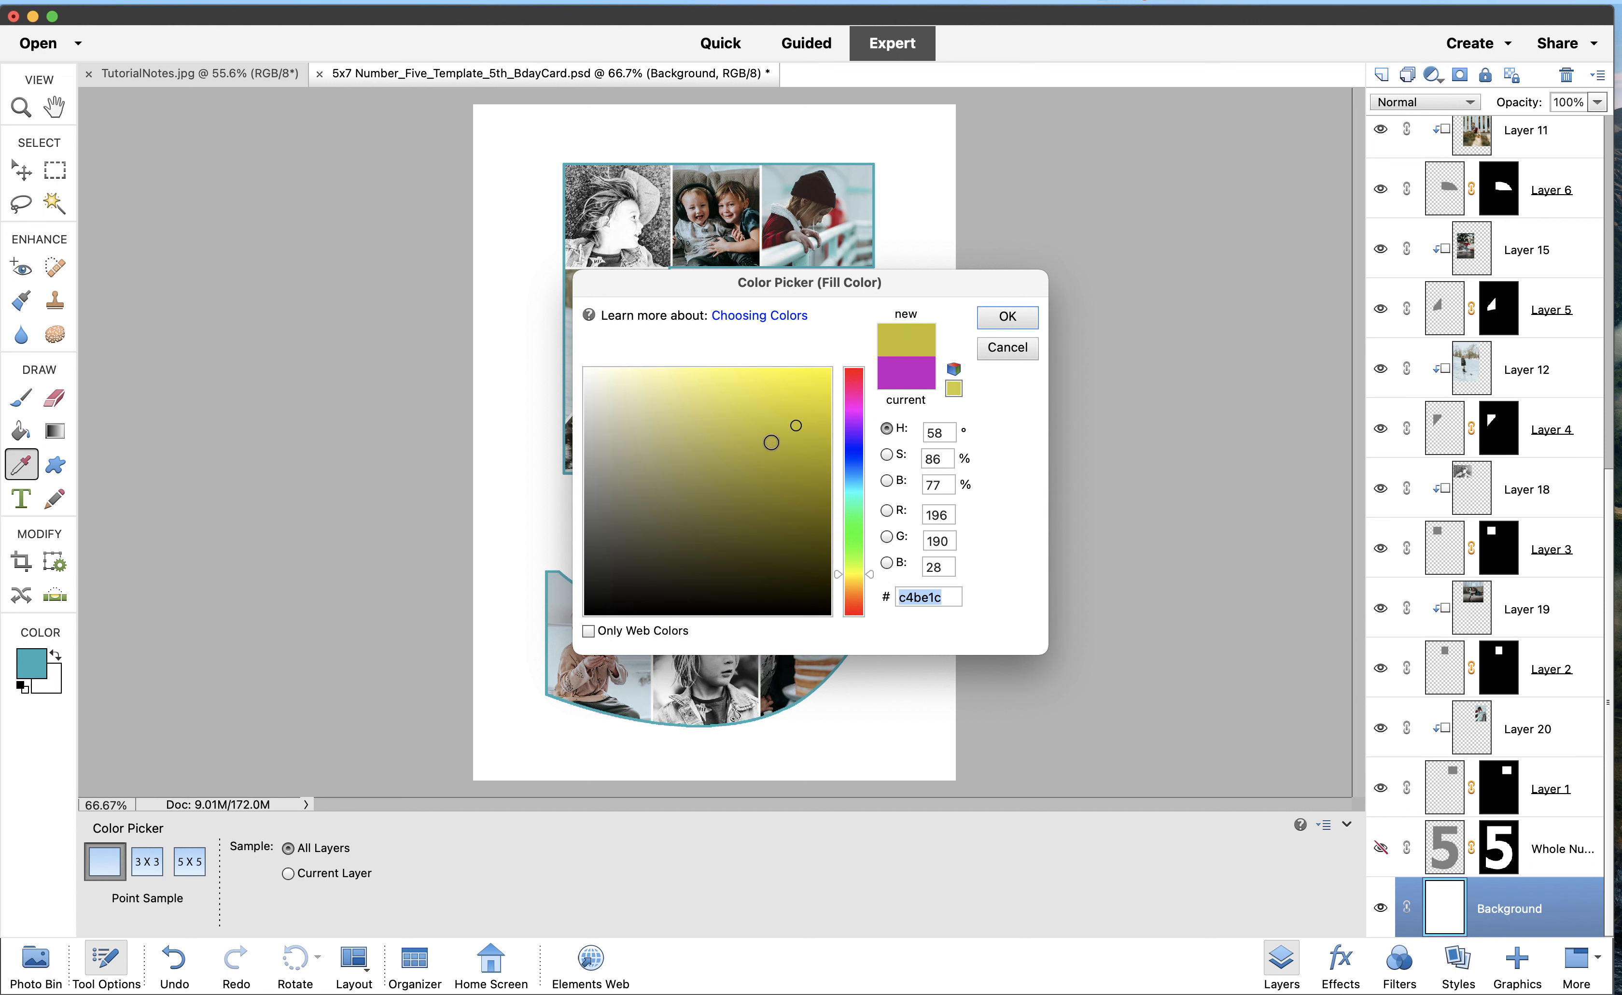
left_click(993, 323)
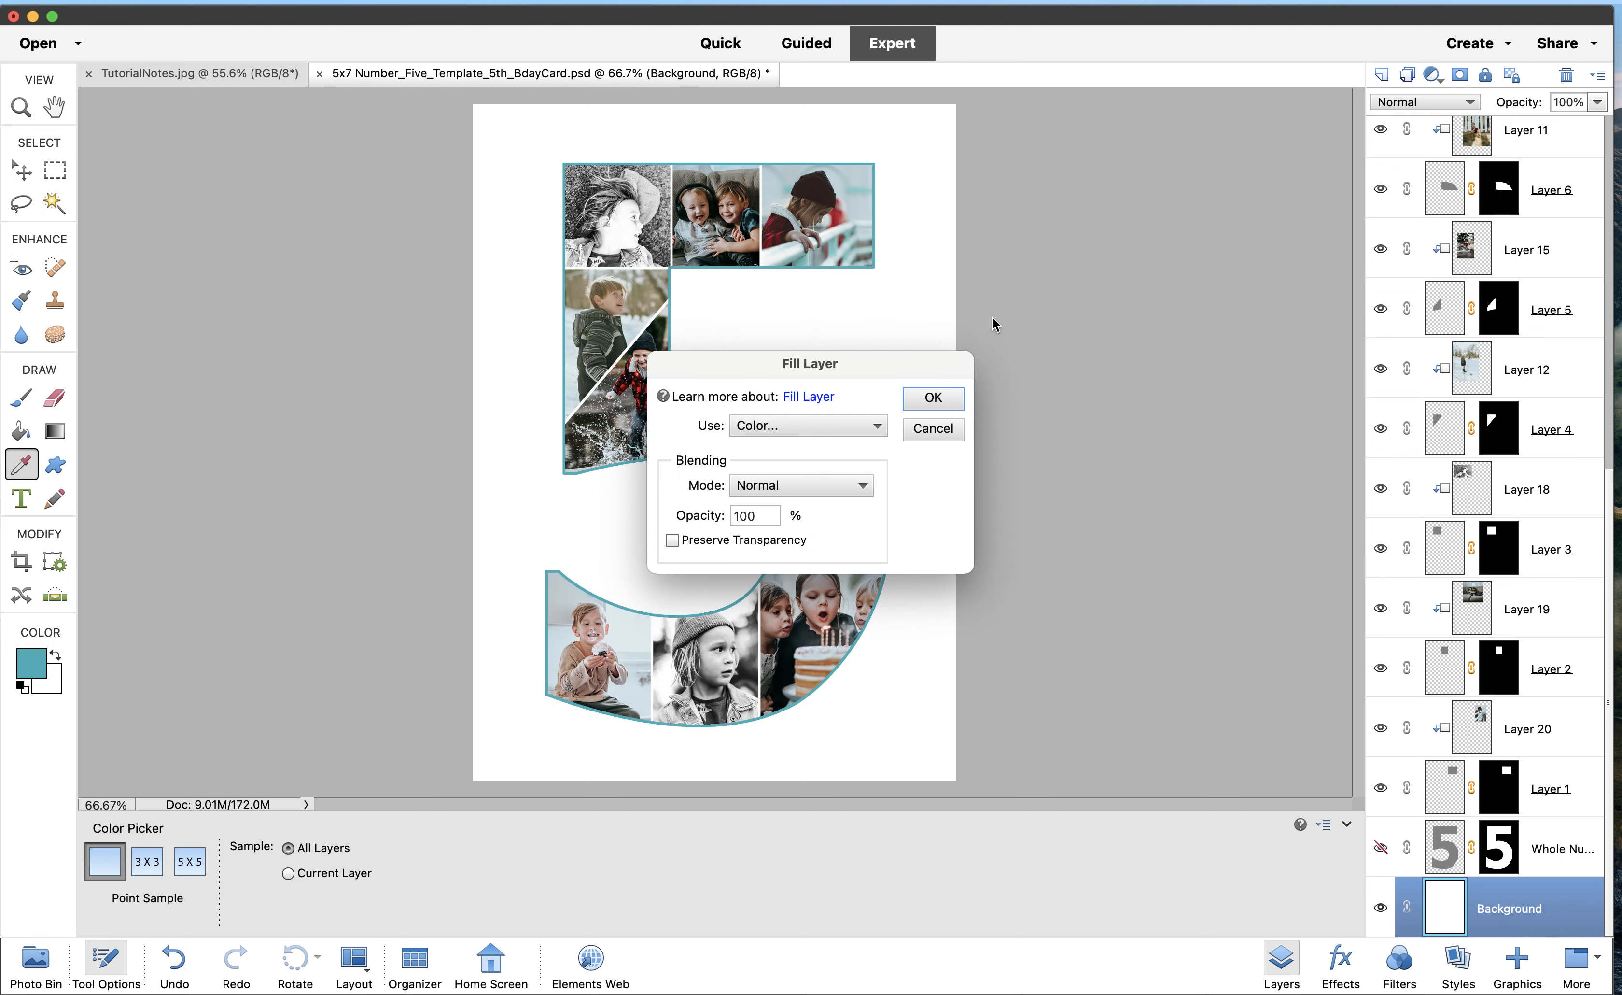
left_click(918, 393)
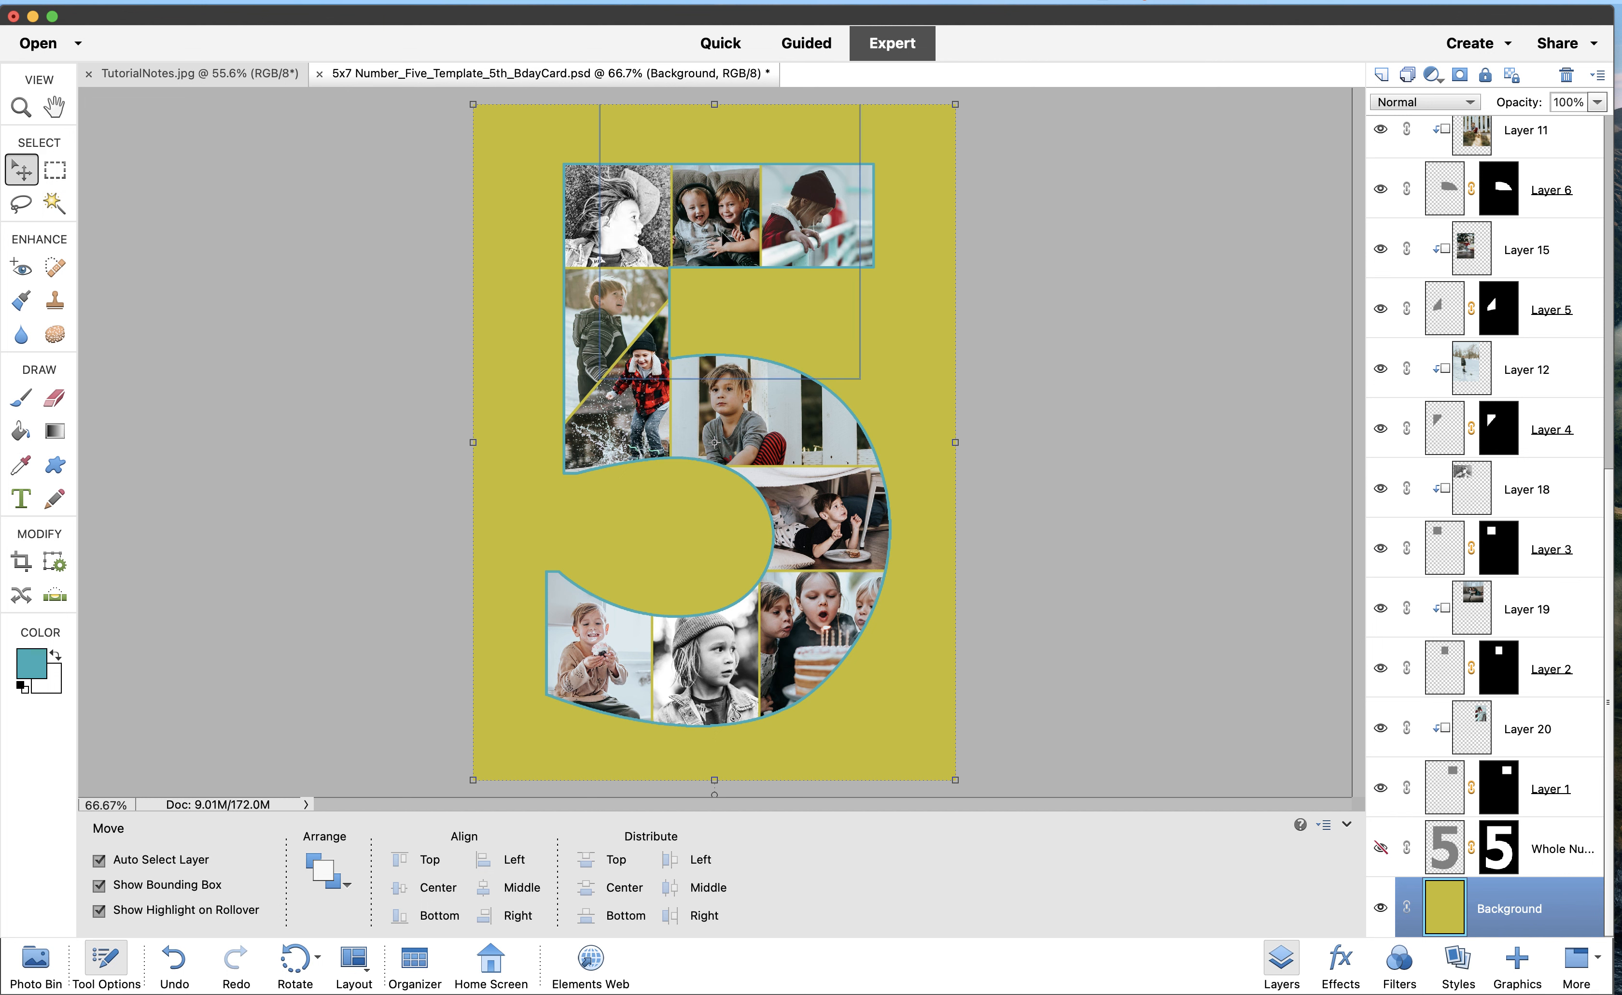
Compare with the Whole Number layer, then undo the fill and reselect Background
left_click(1380, 850)
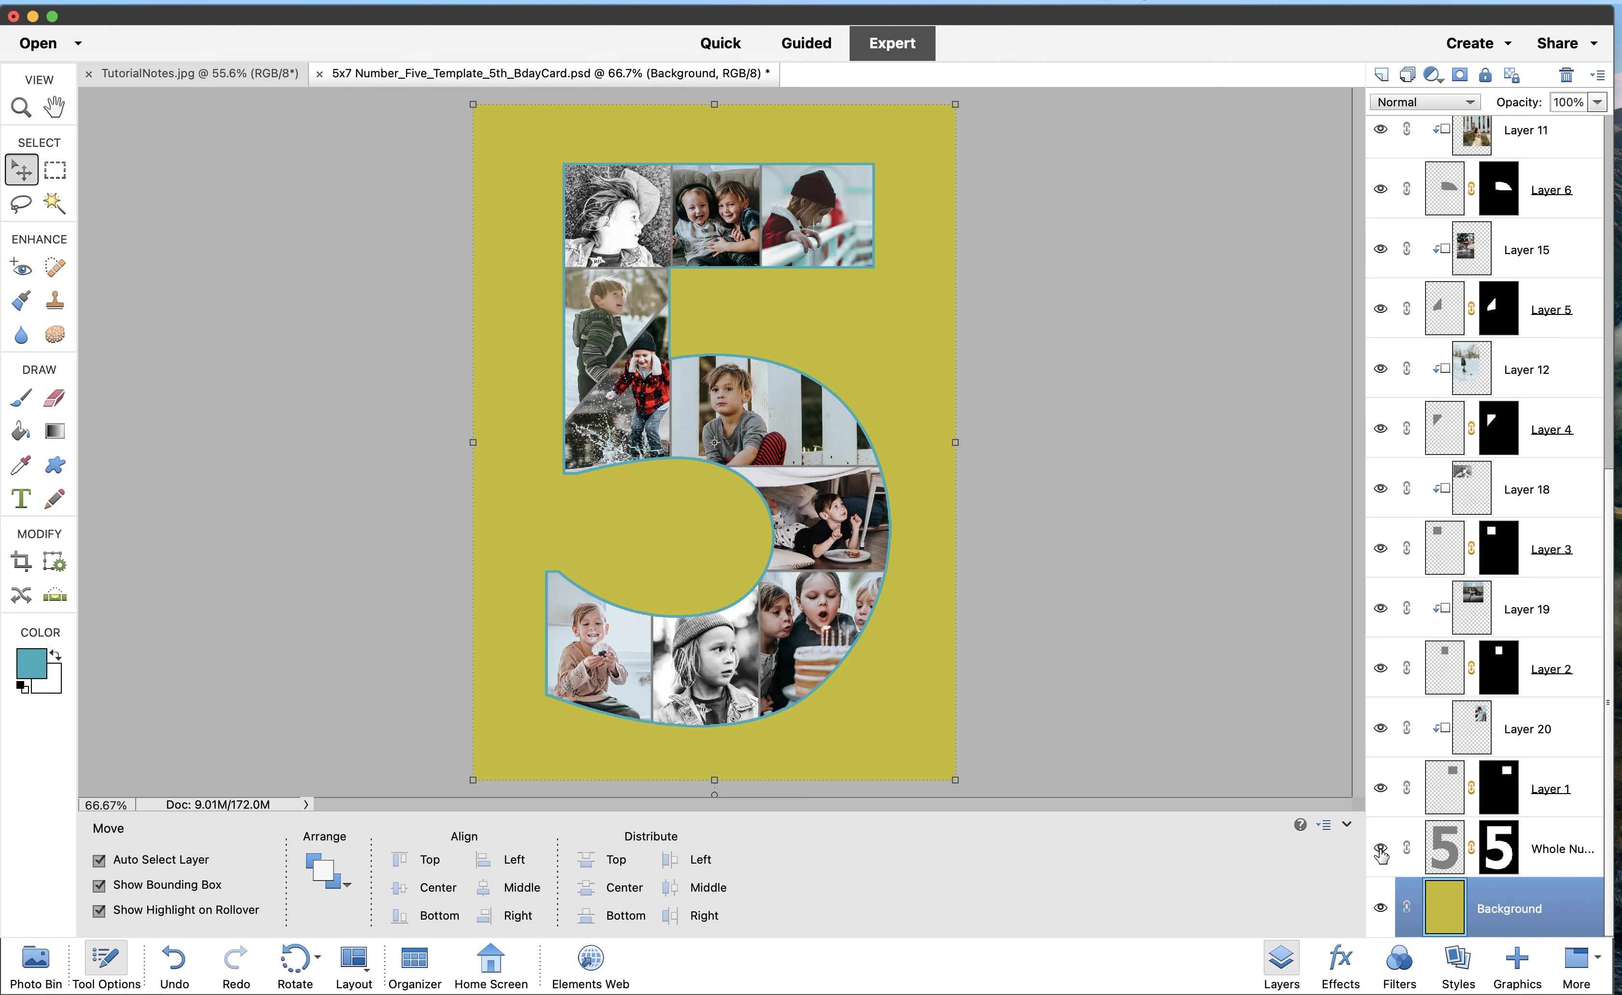
left_click(1381, 851)
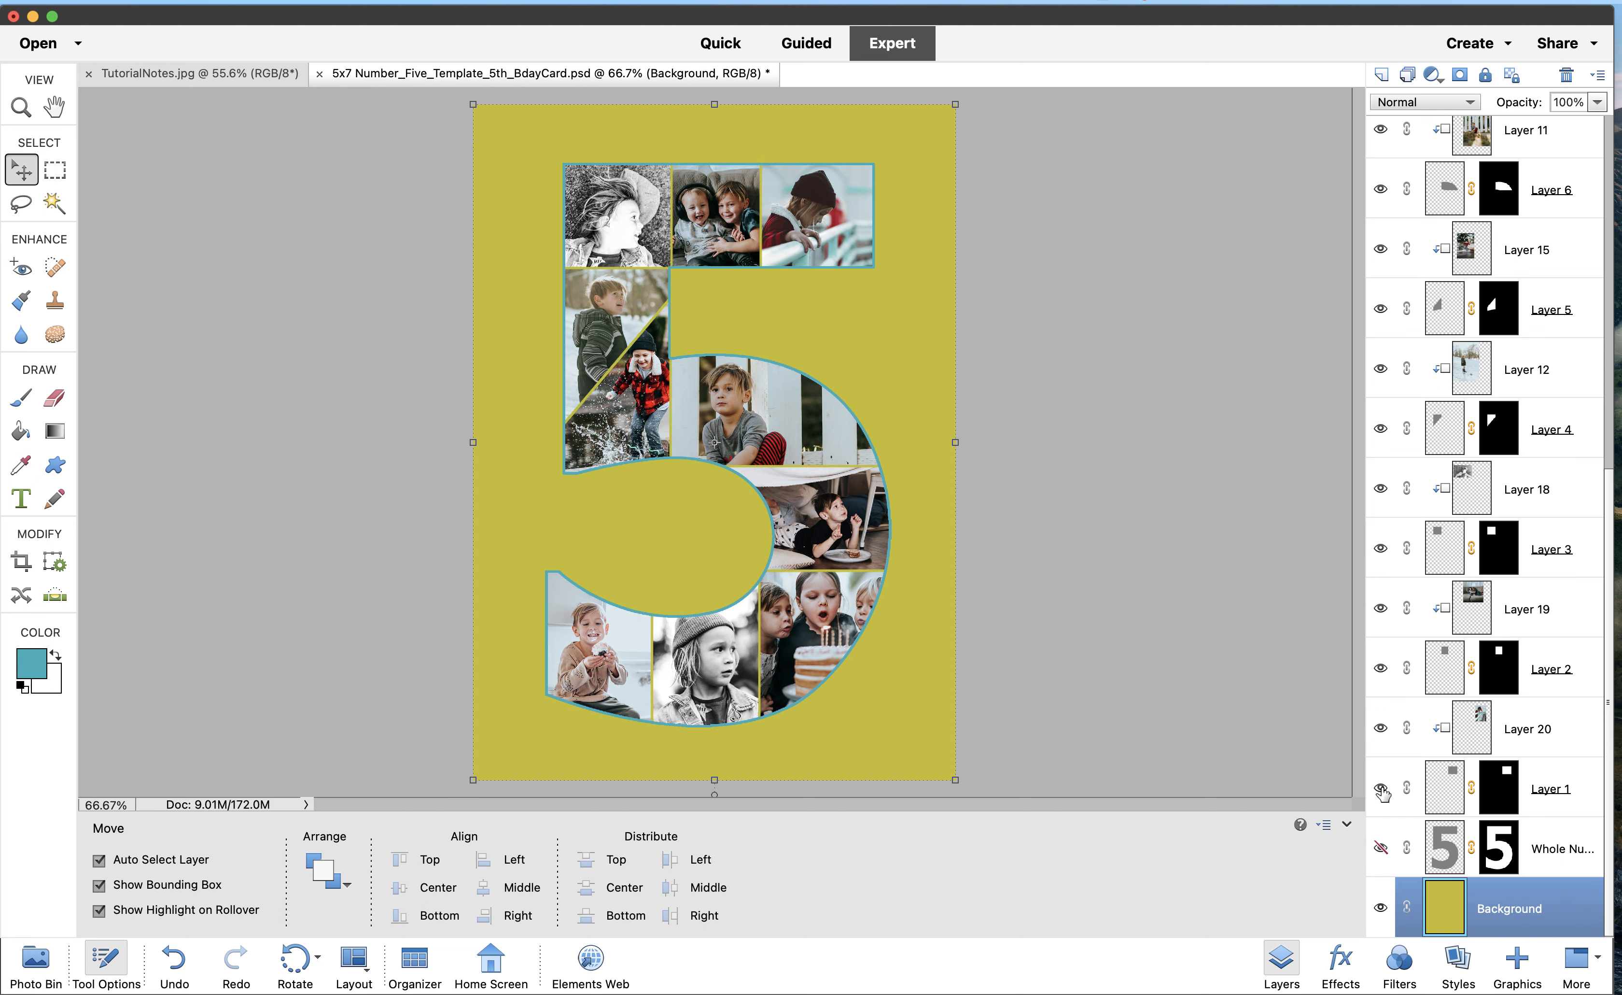
left_click(1382, 851)
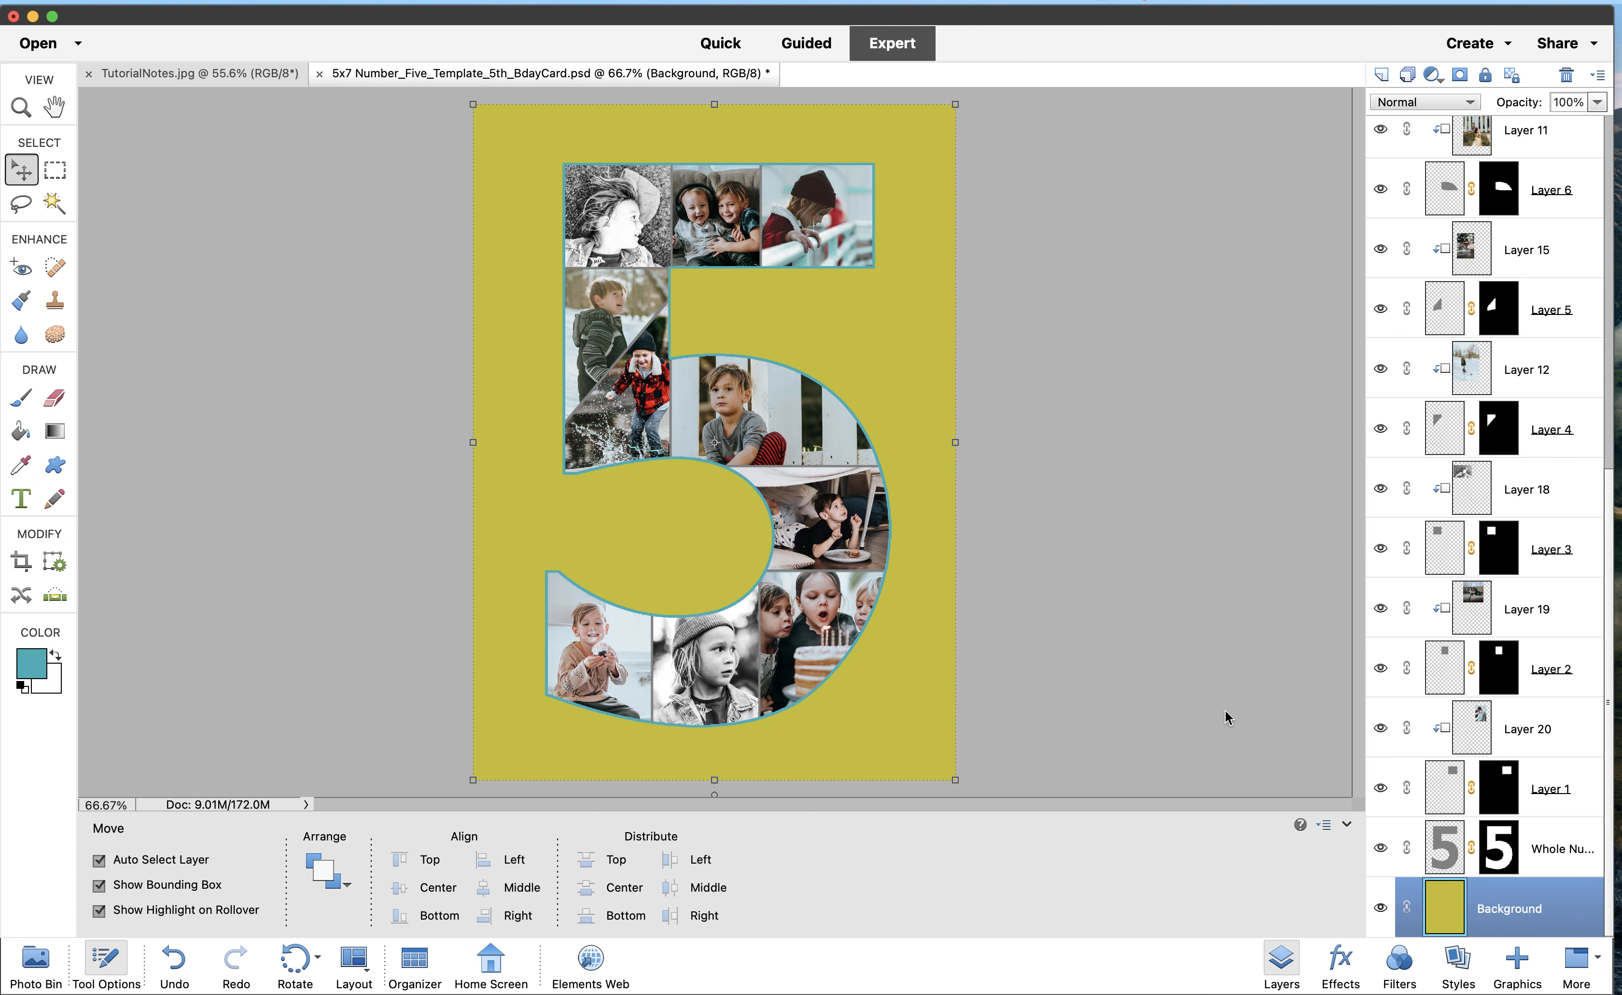
left_click(378, 5)
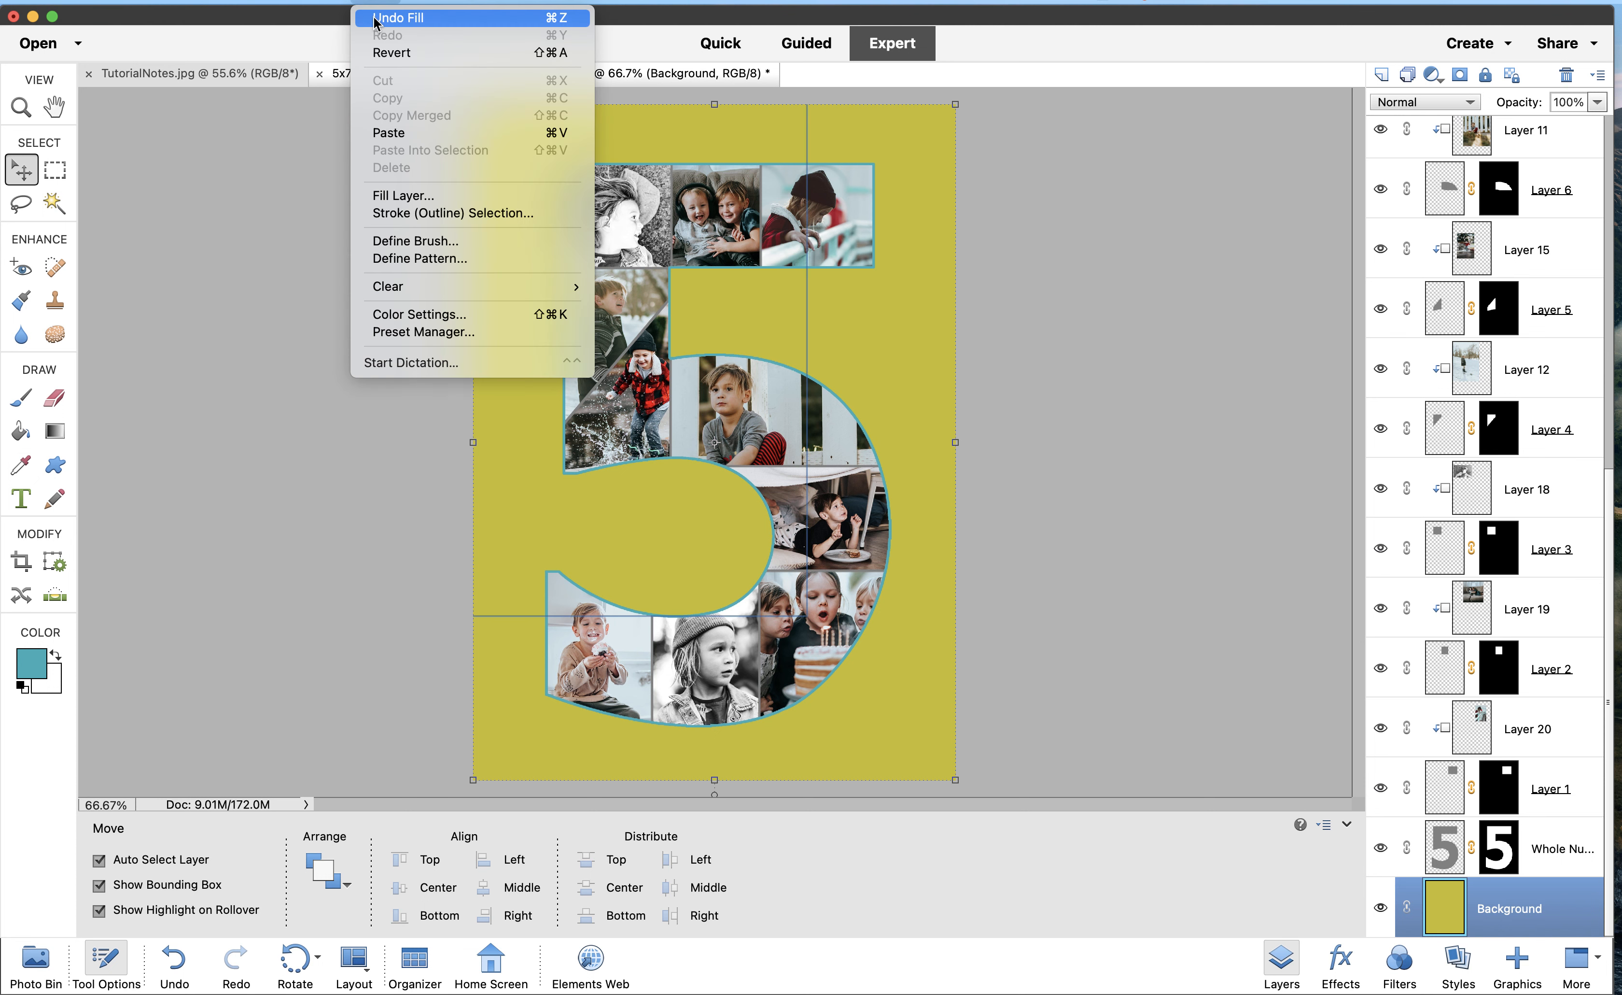
left_click(374, 17)
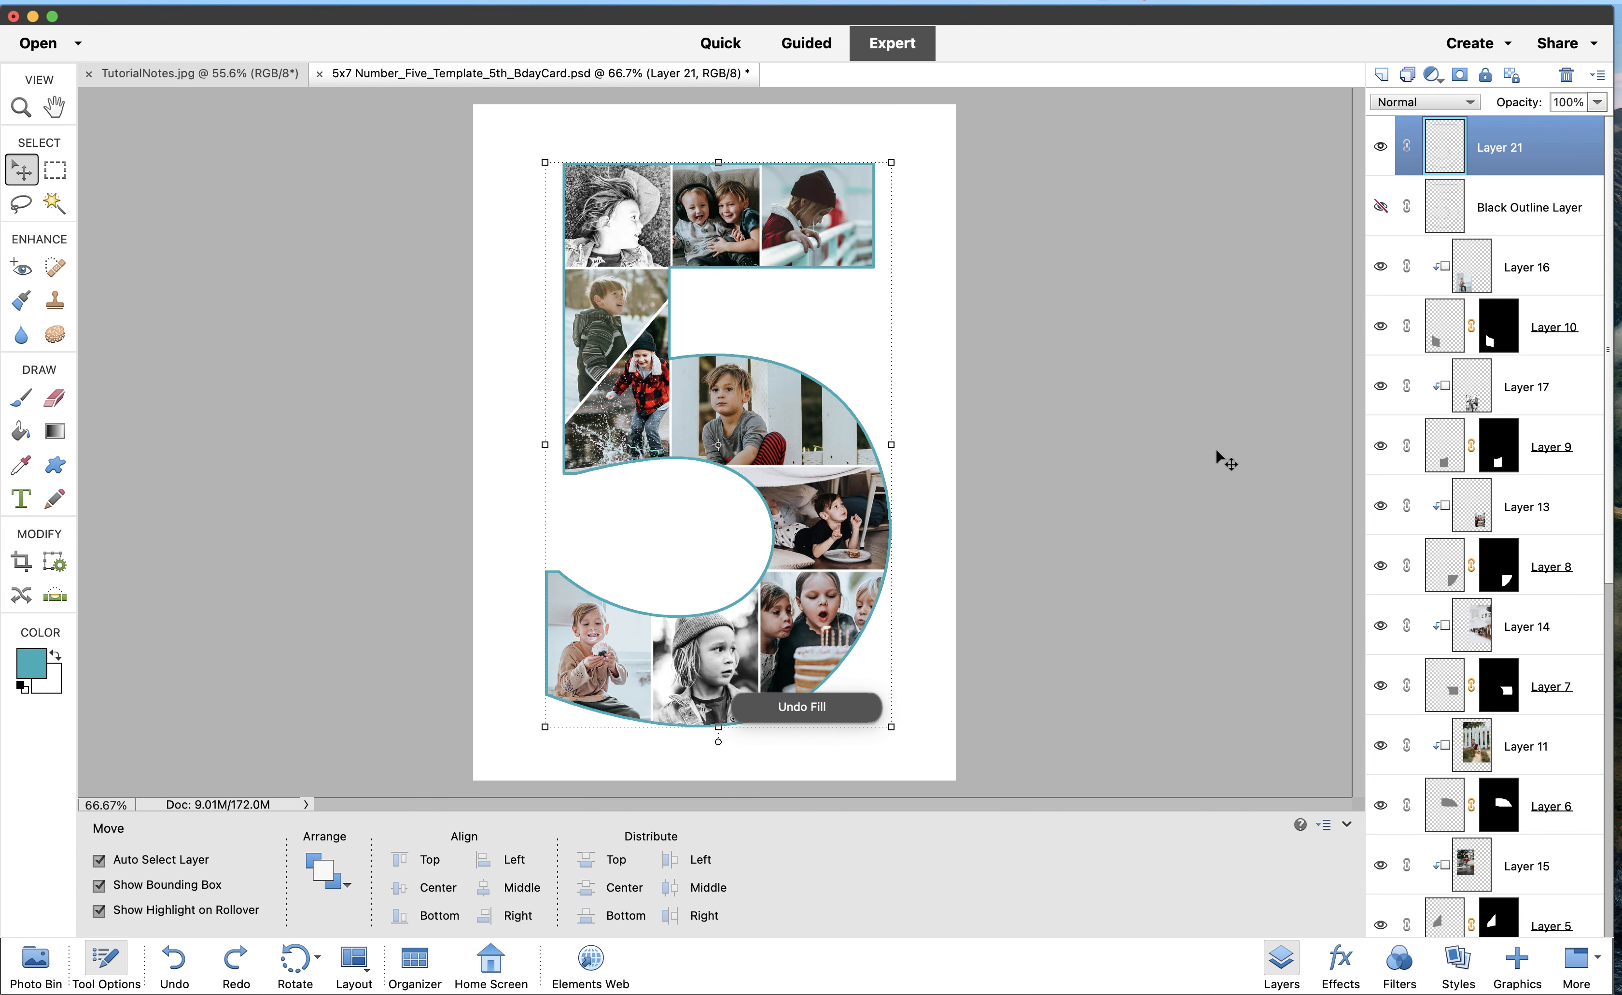
scroll(1496, 576, "down", 10)
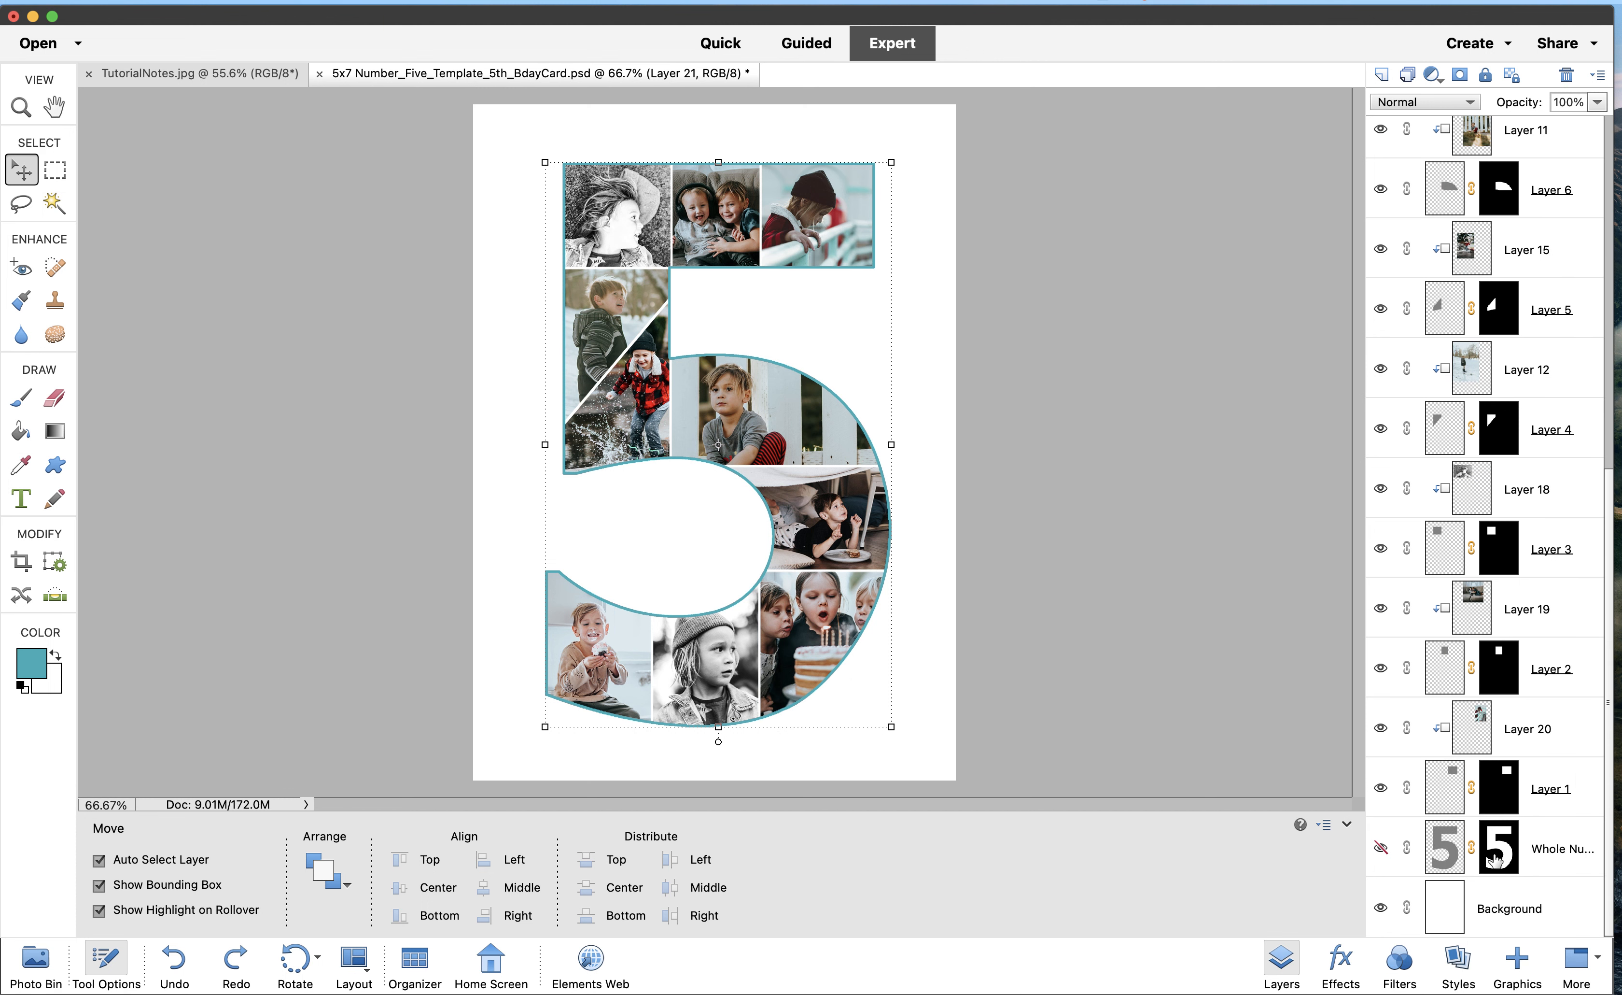
left_click(1486, 911)
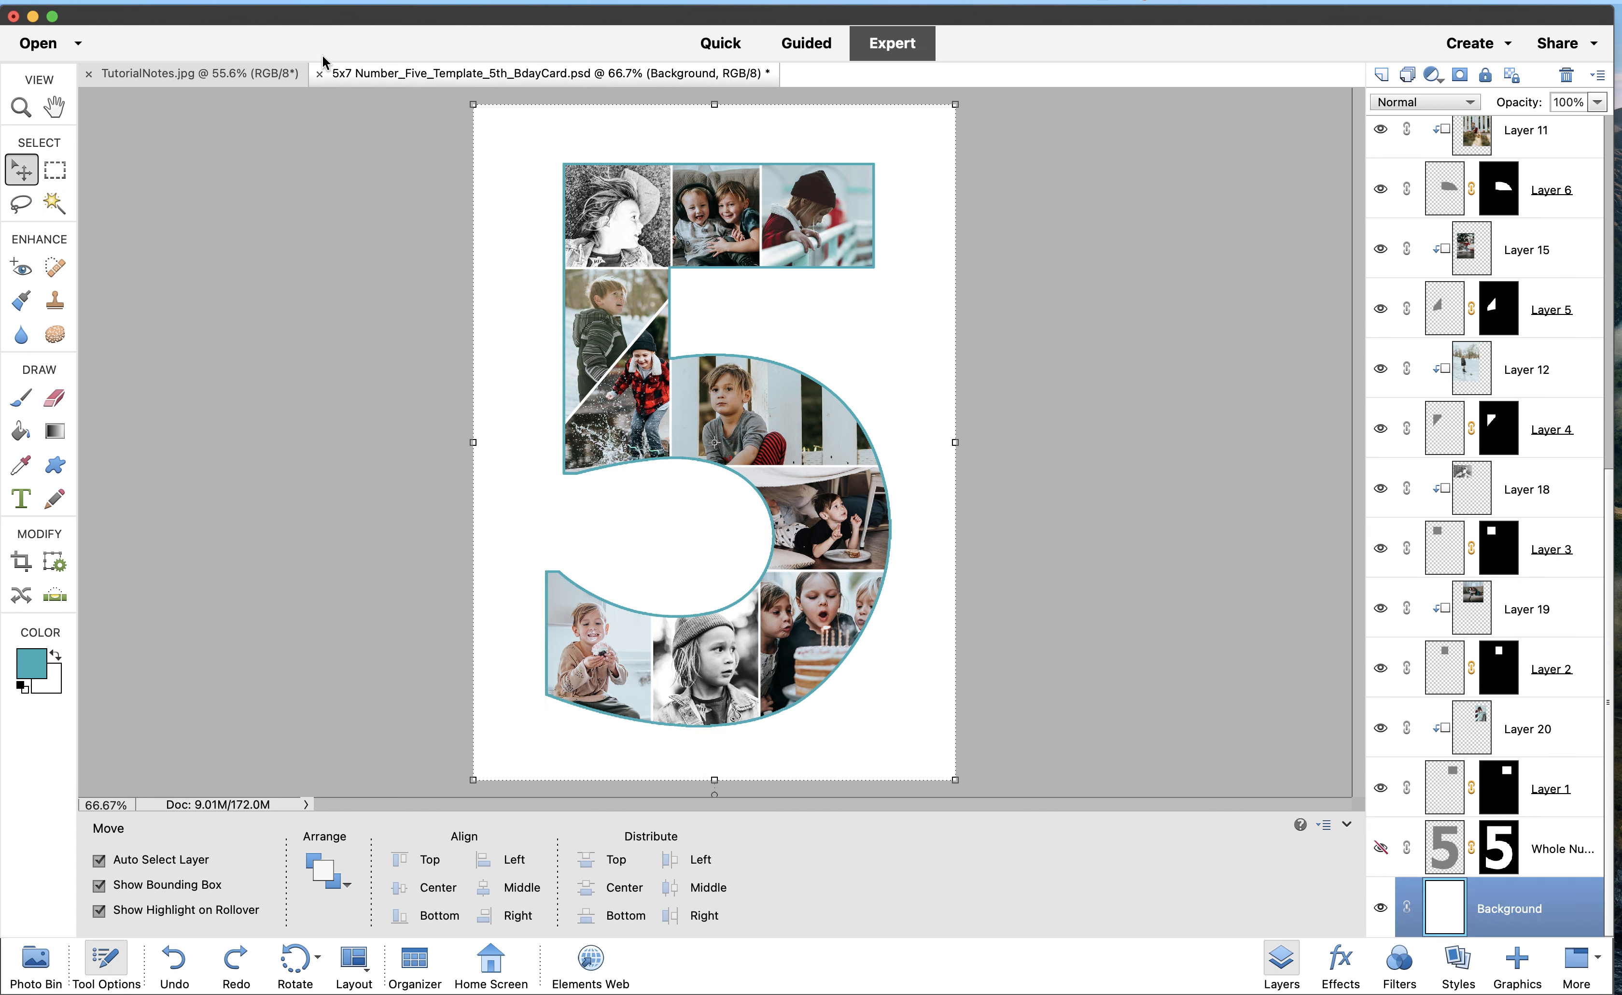
left_click(327, 1)
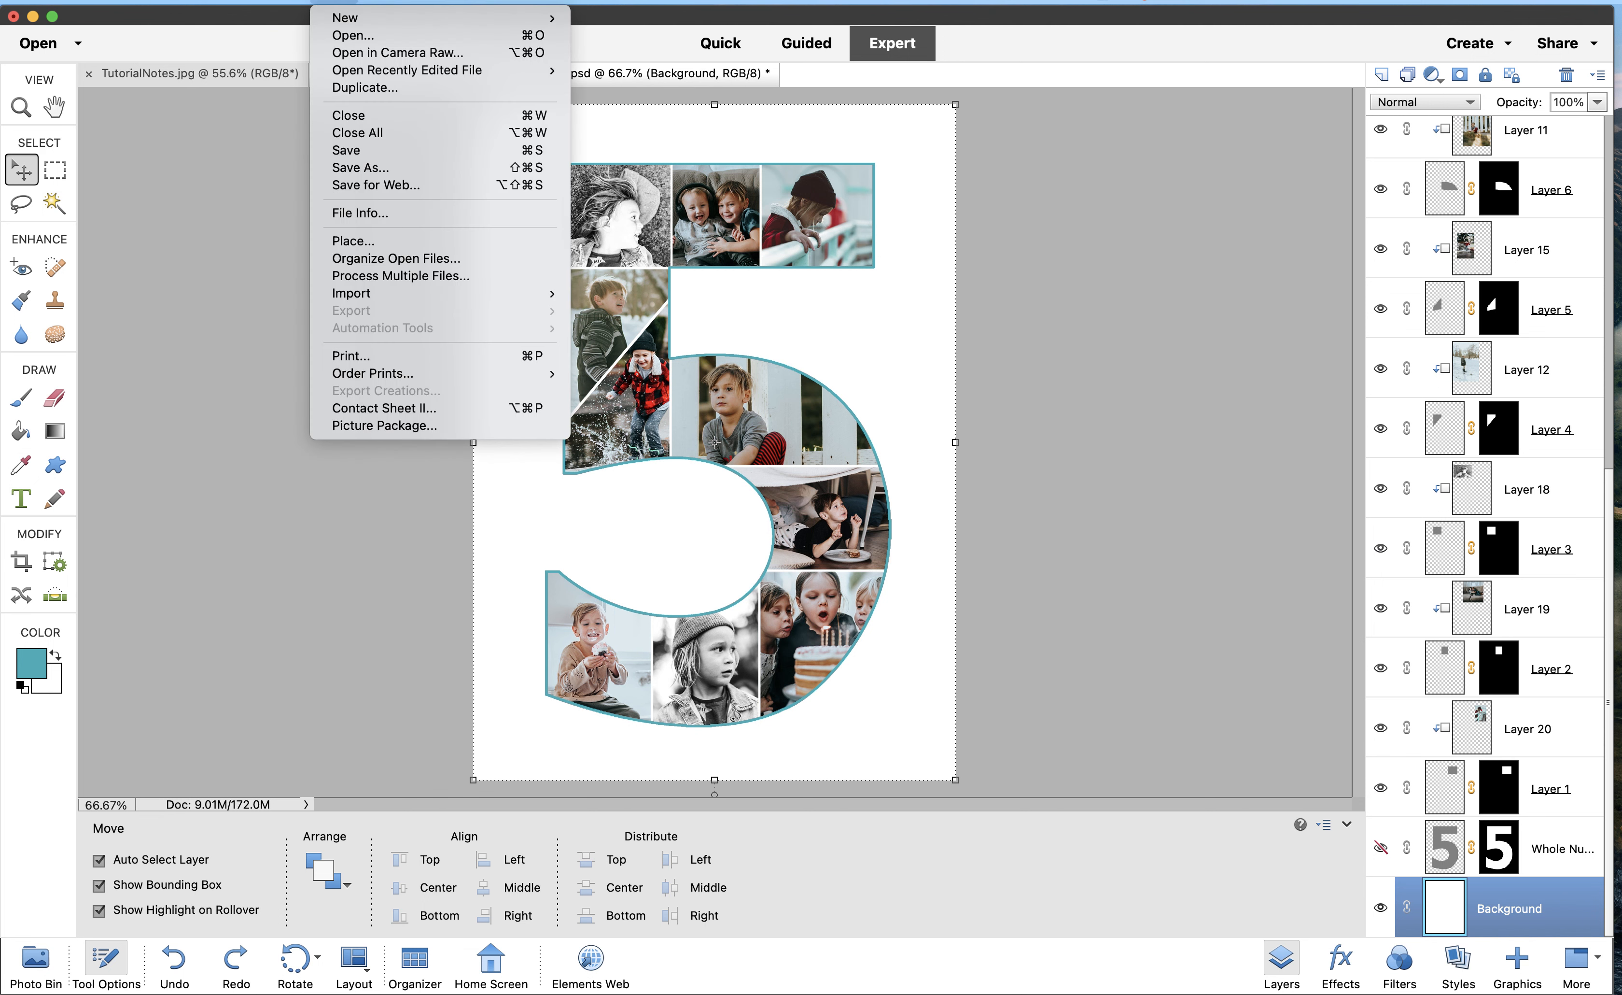
Open balloon_background.jpg as its own document and select the entire image
left_click(343, 32)
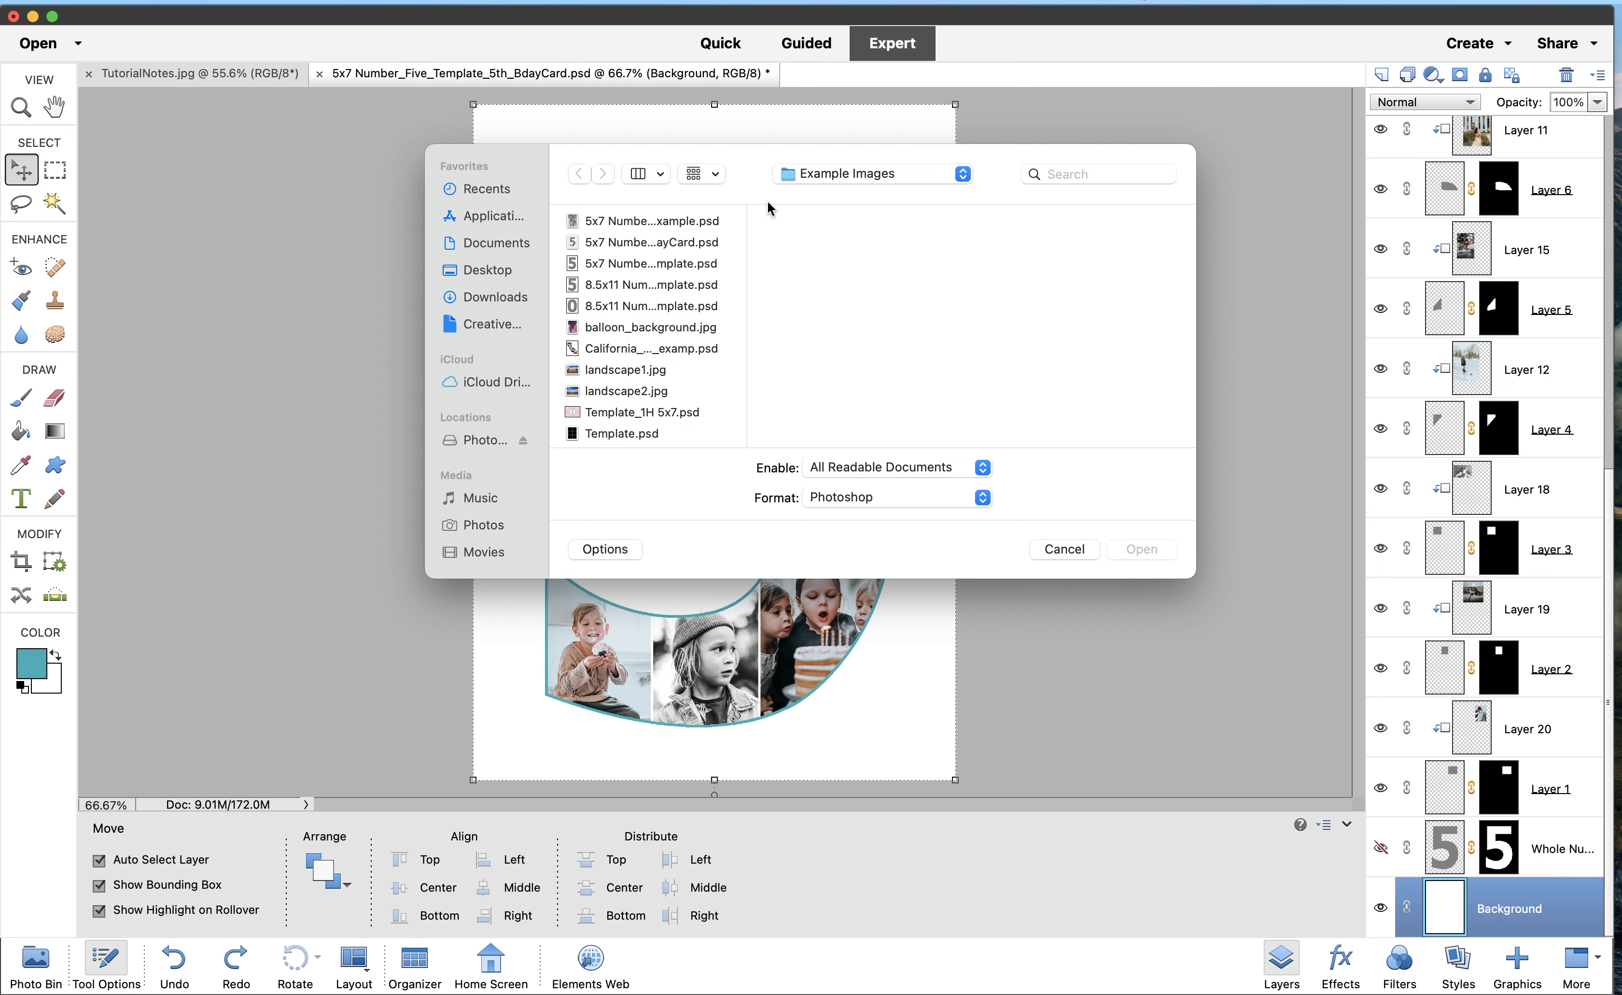
left_click(637, 329)
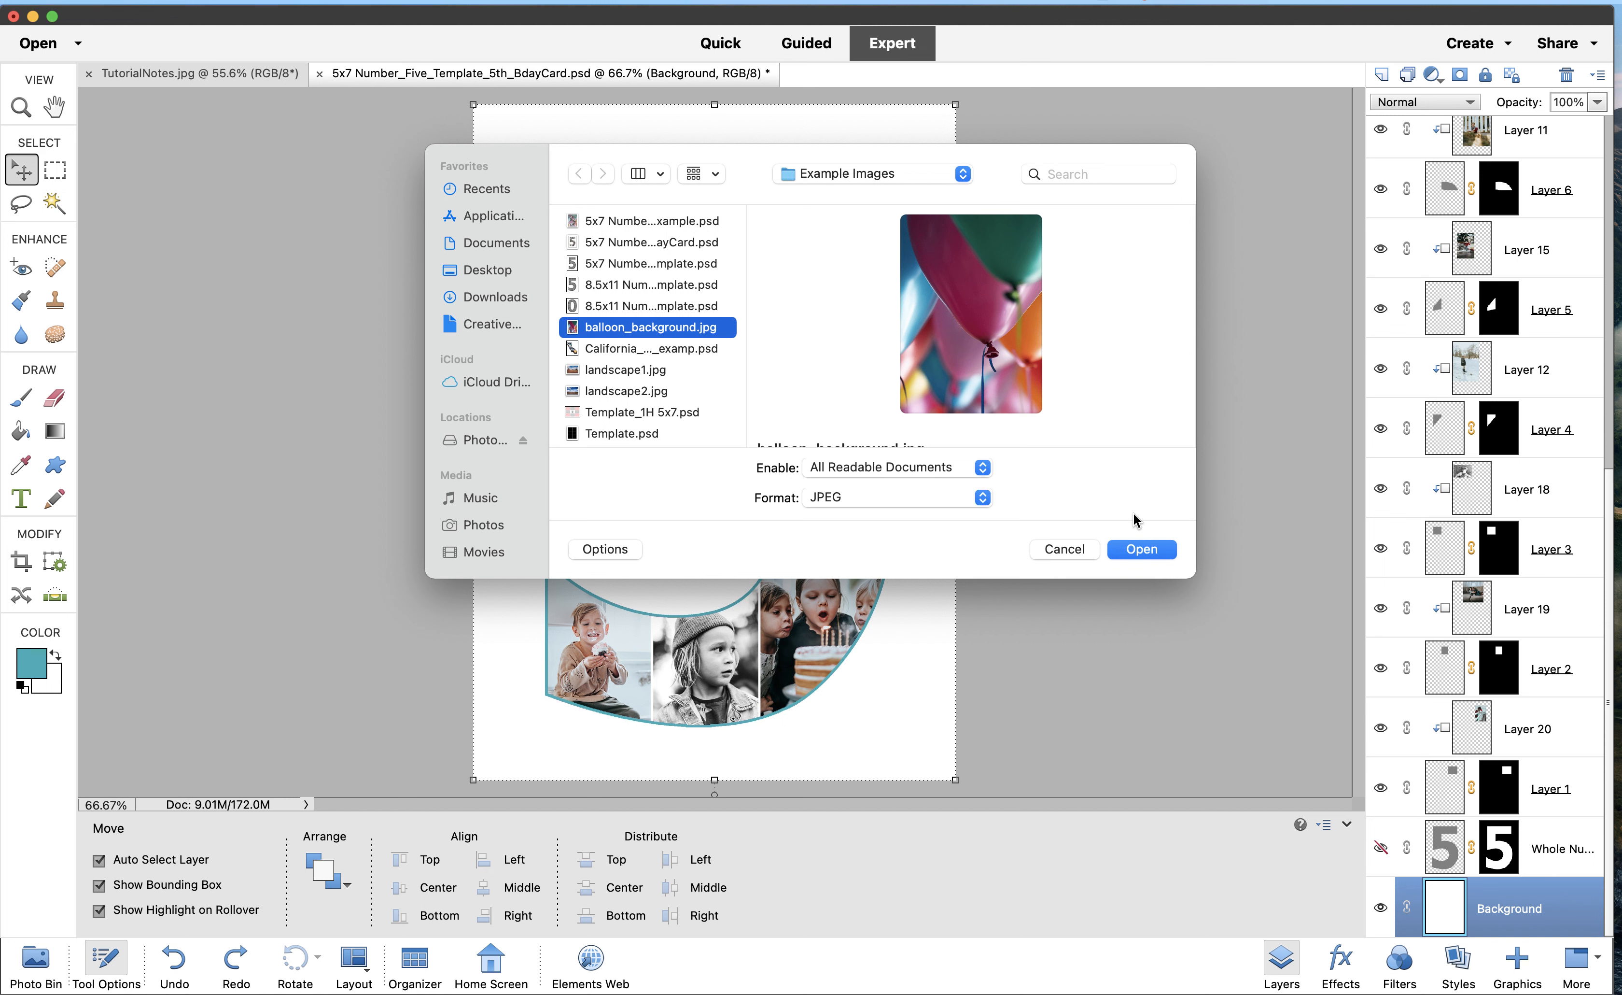
left_click(1136, 551)
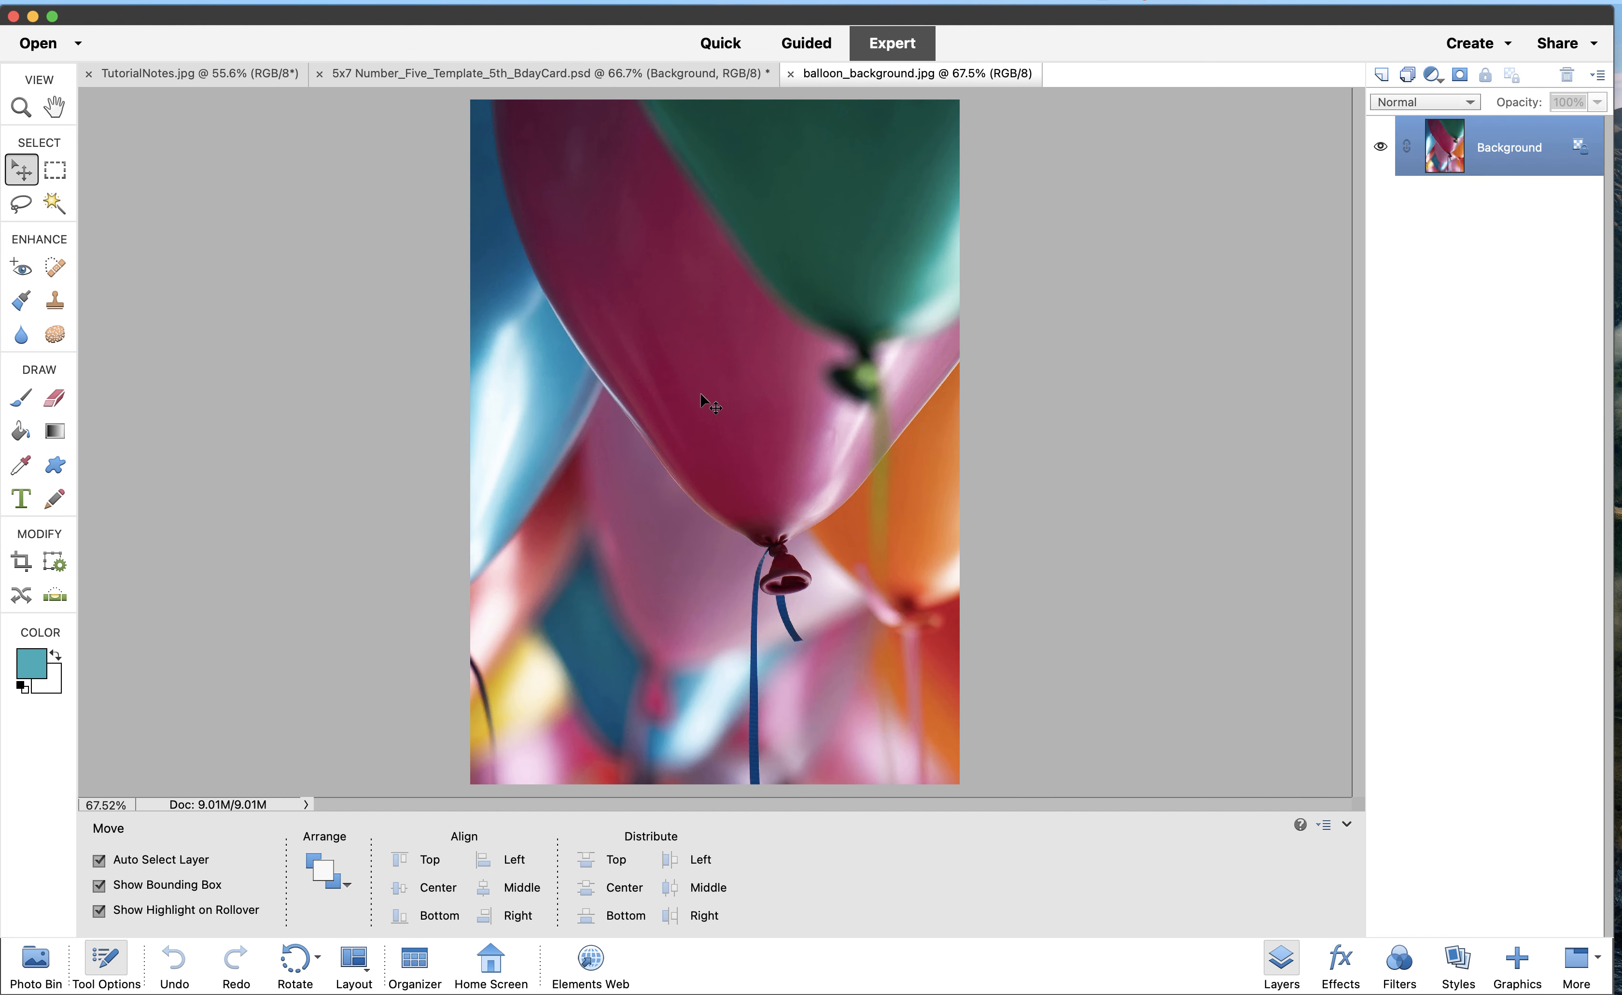
left_click(599, 1)
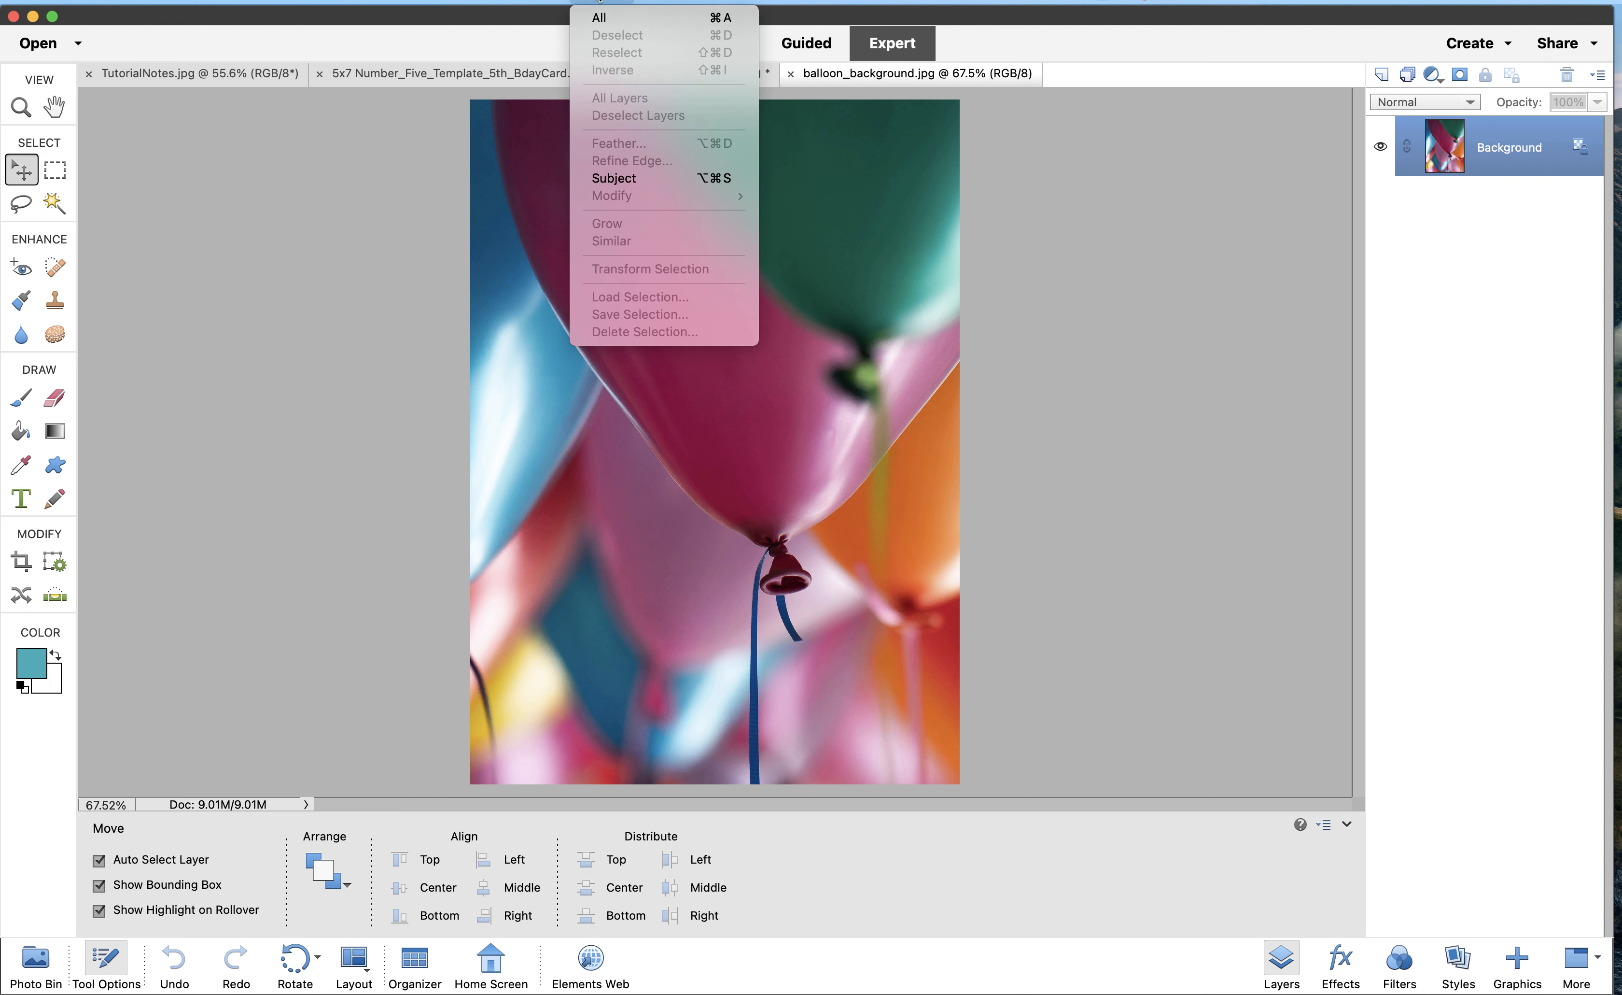
left_click(596, 19)
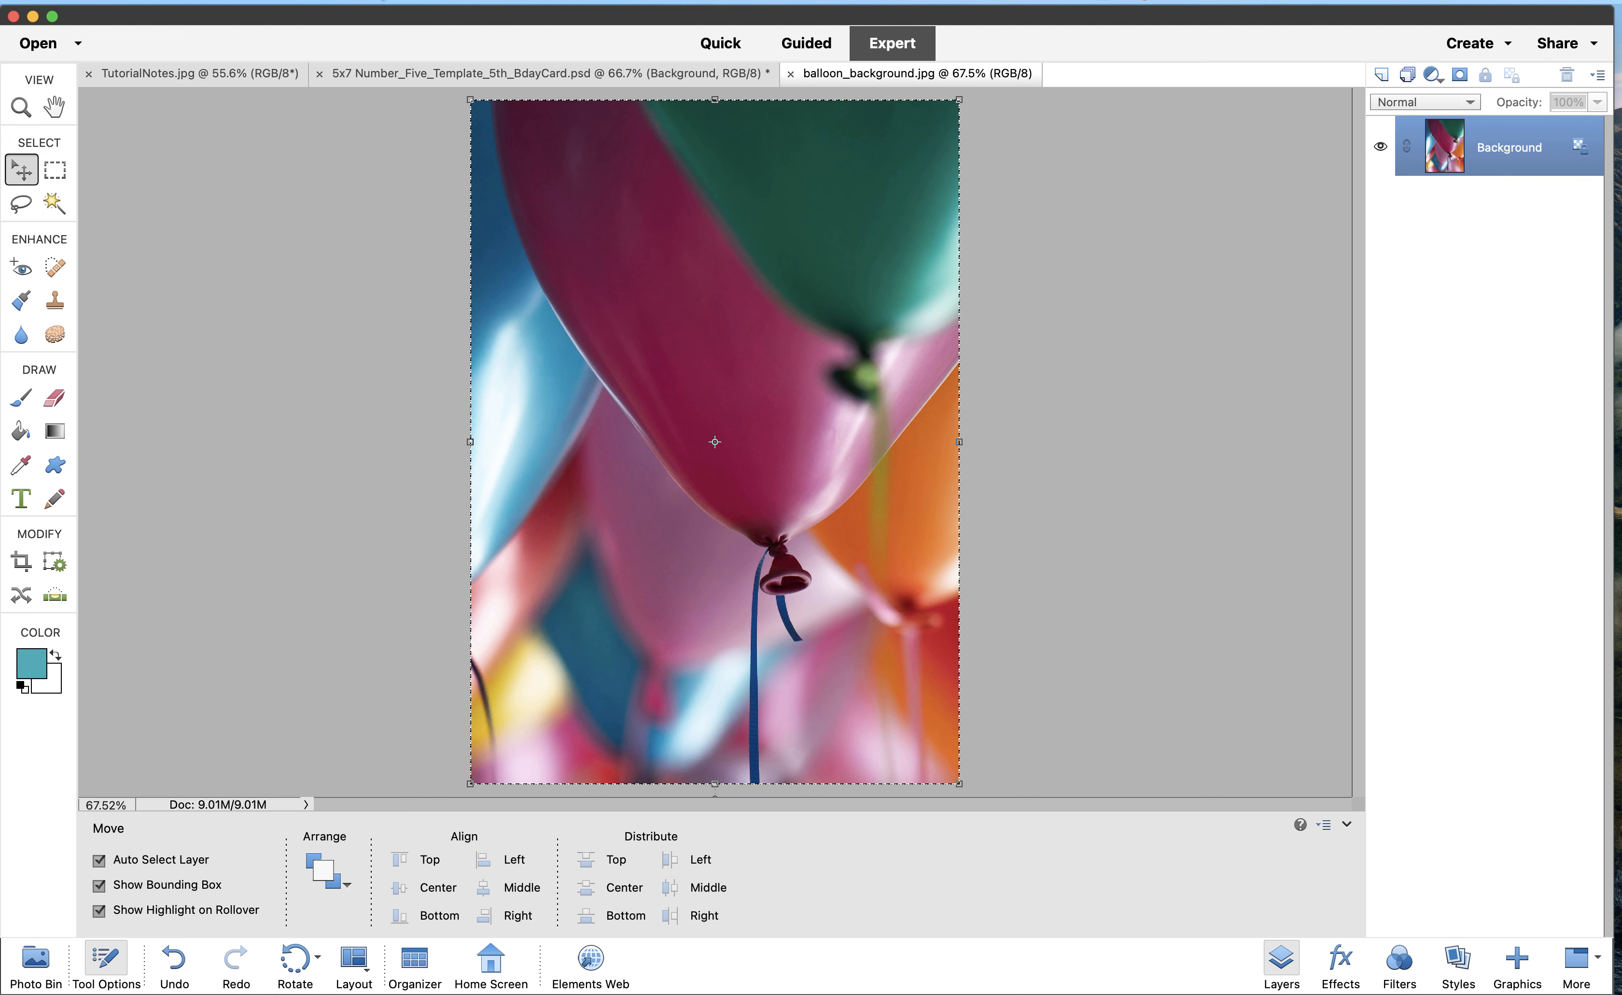
left_click(377, 8)
Copy the balloon image and paste it into the 5x7 card as Layer 22
left_click(386, 98)
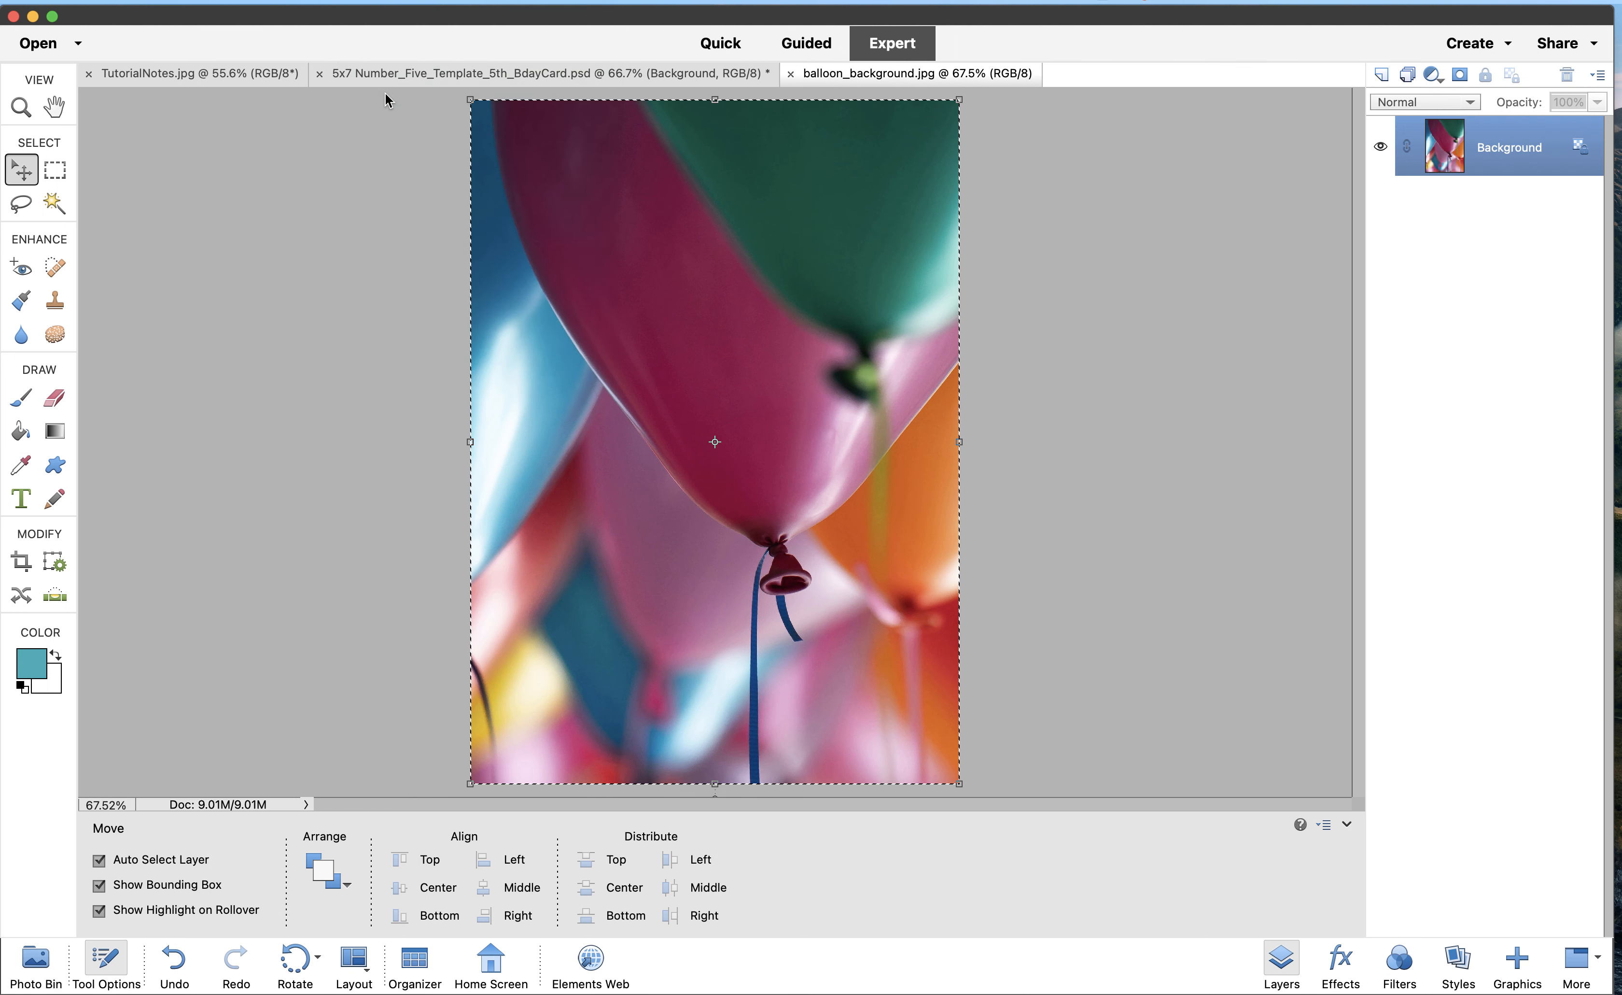
left_click(389, 72)
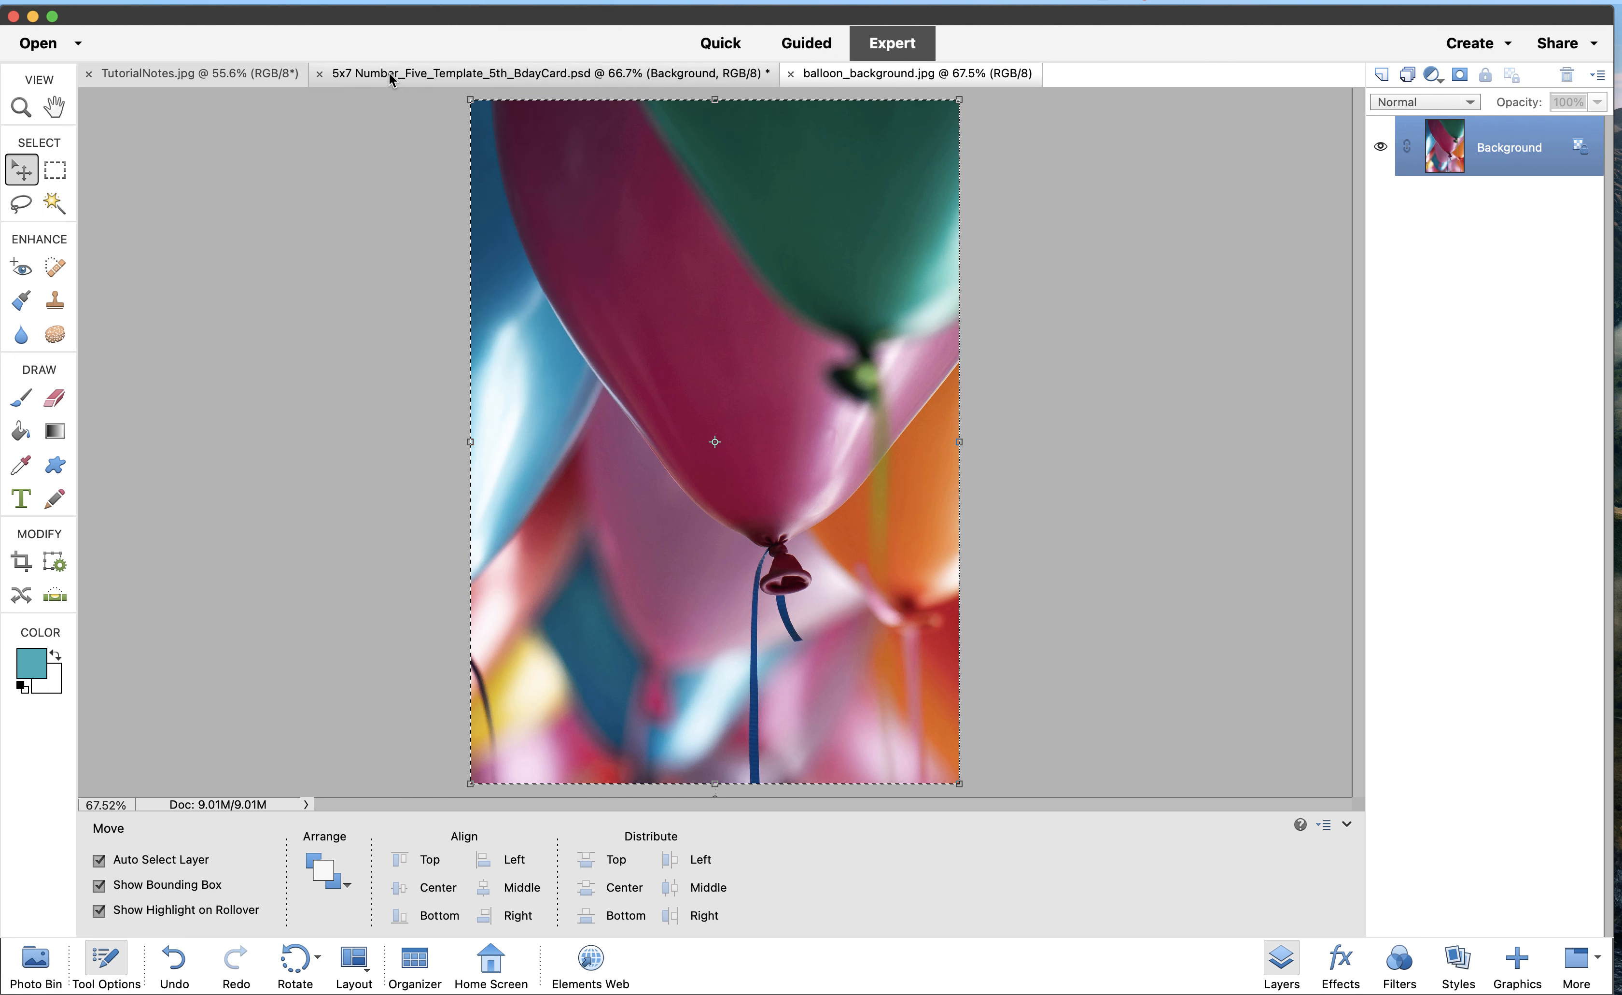
left_click(377, 8)
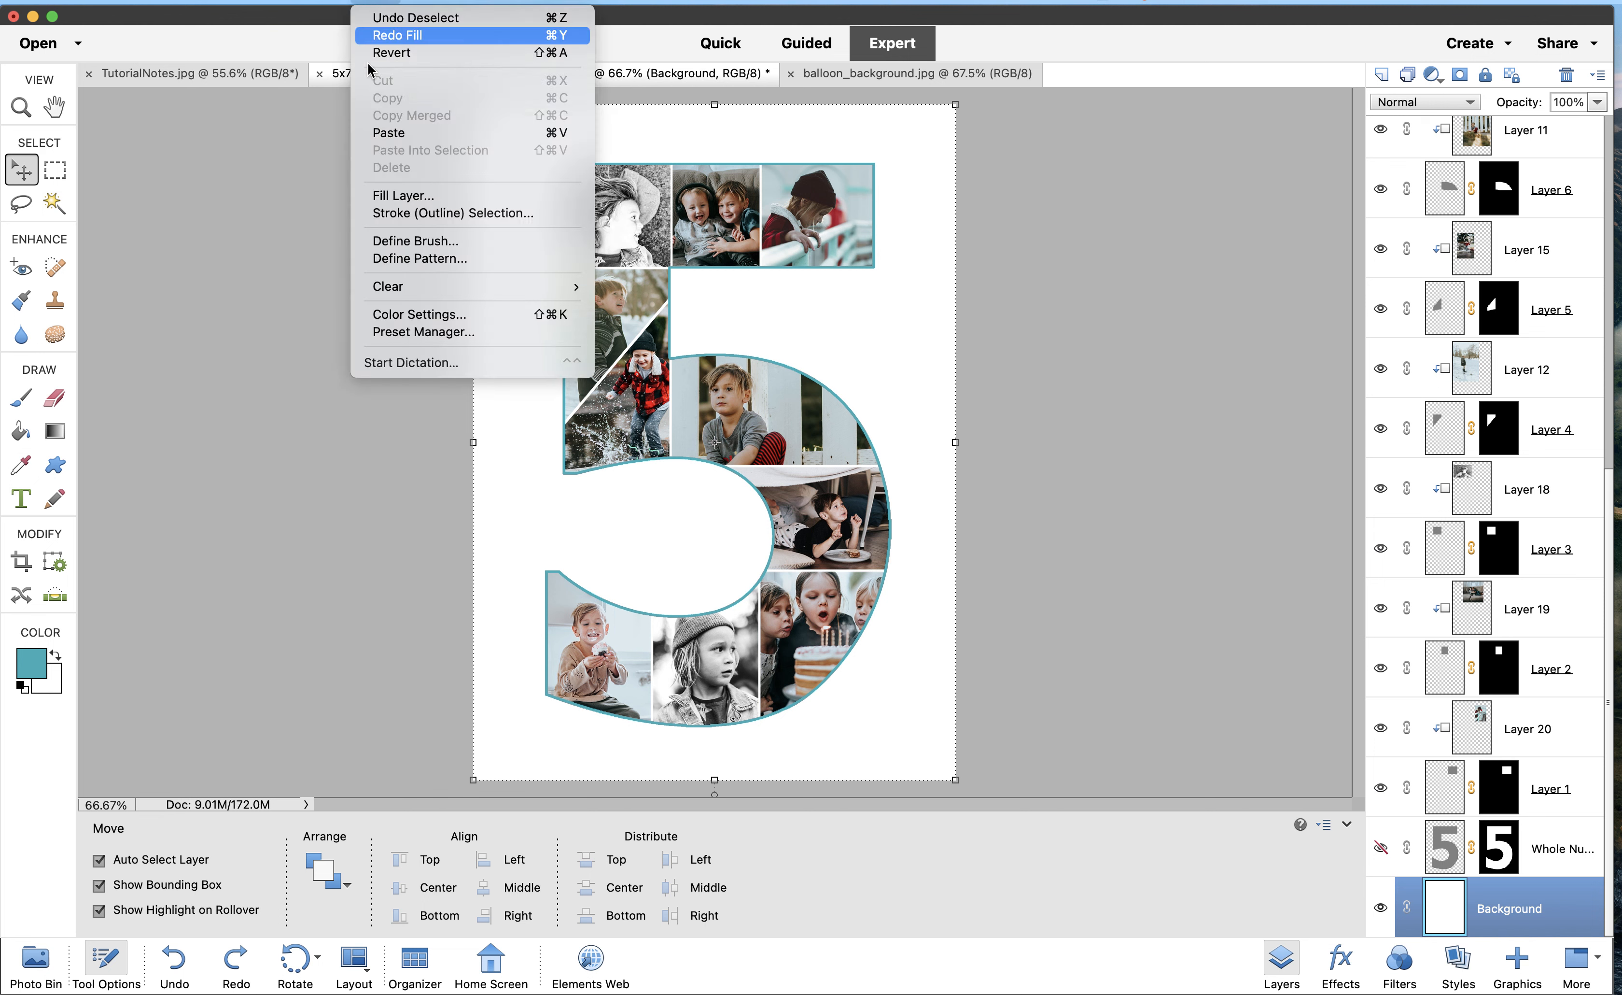
left_click(377, 133)
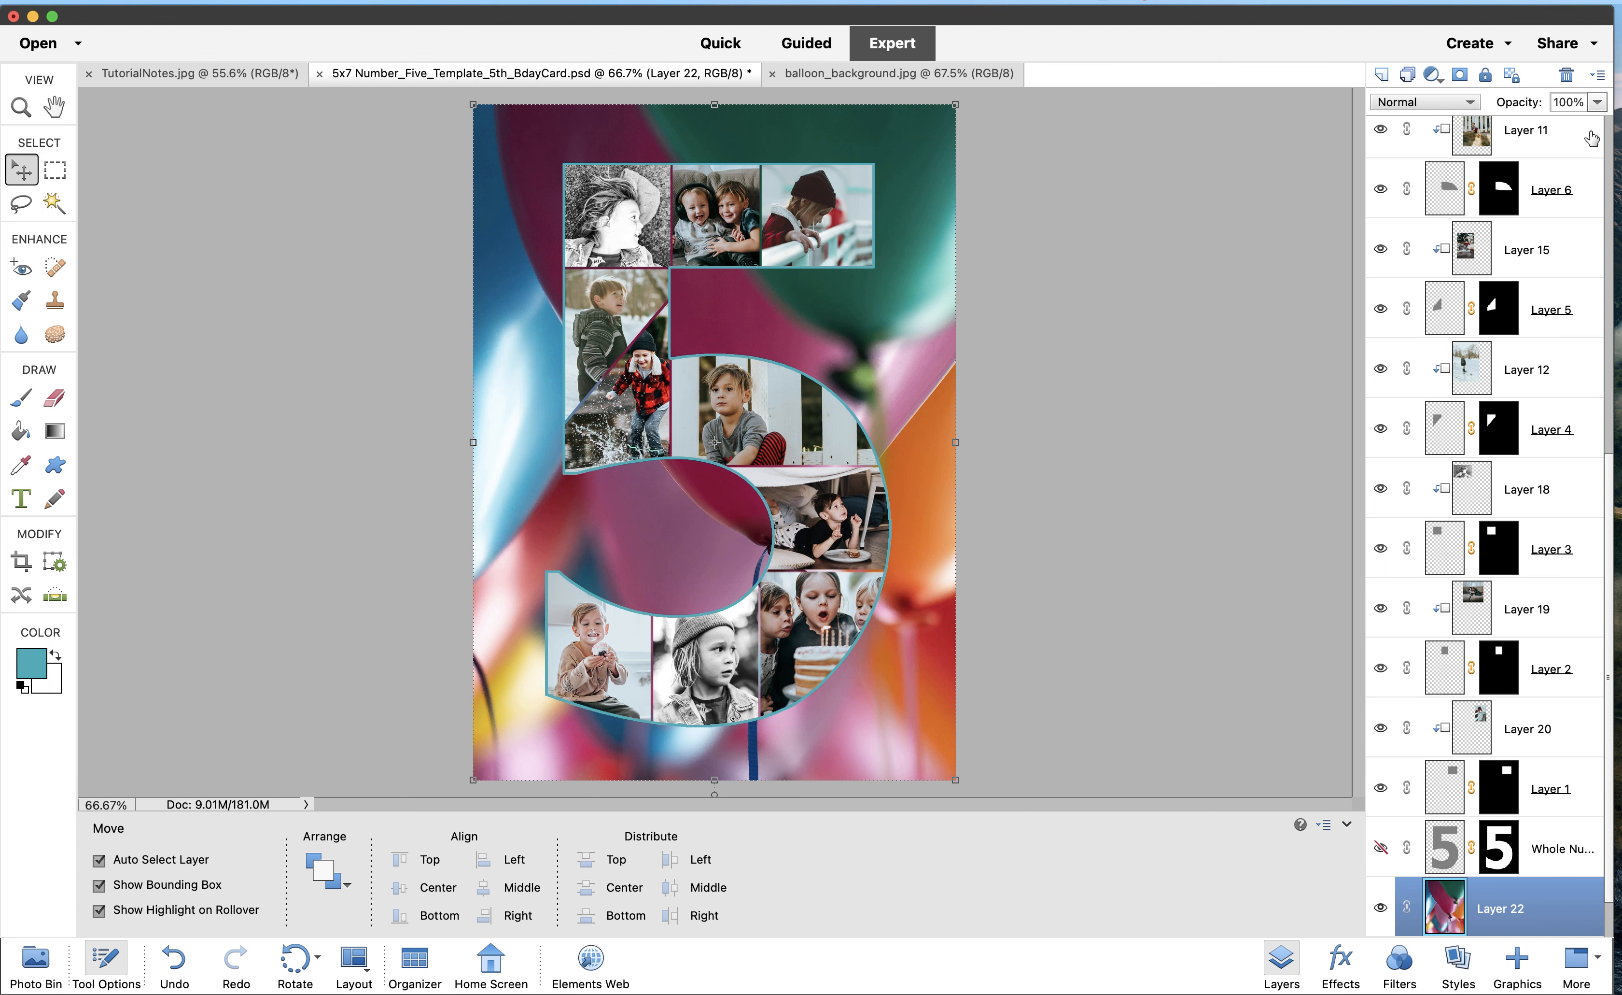
left_click(1598, 105)
Lower Layer 22's opacity to 60% and make the Whole Number layer visible again
left_click_drag(1600, 126, 1563, 126)
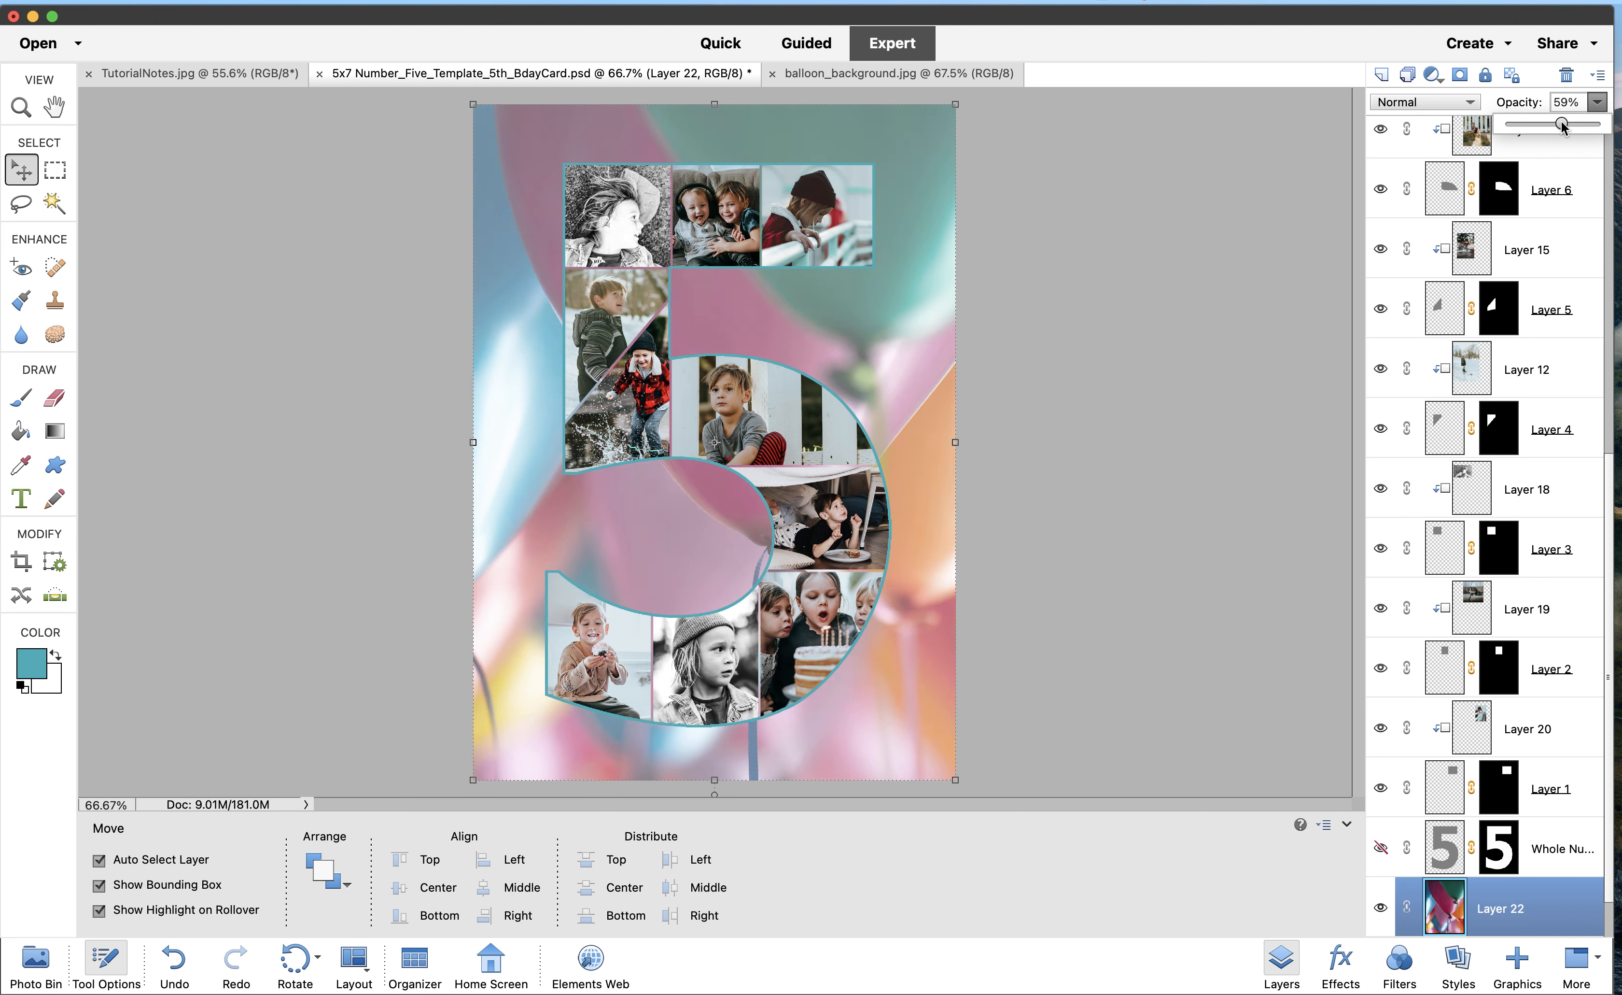
left_click_drag(1562, 126, 1564, 126)
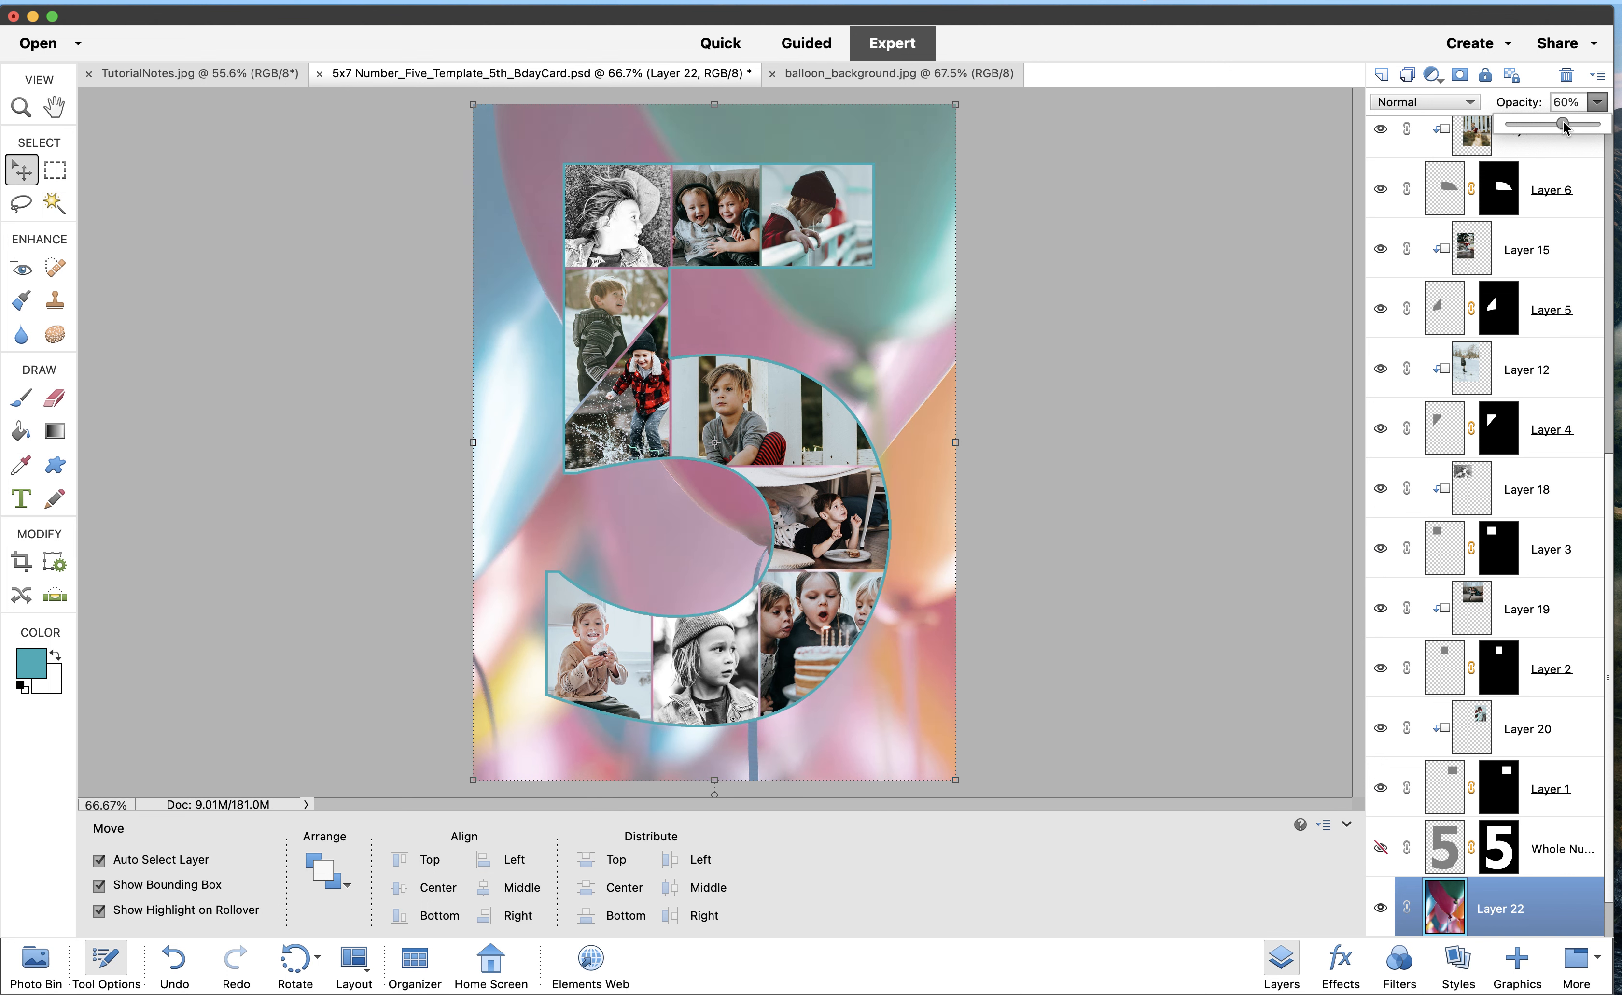
left_click(1598, 103)
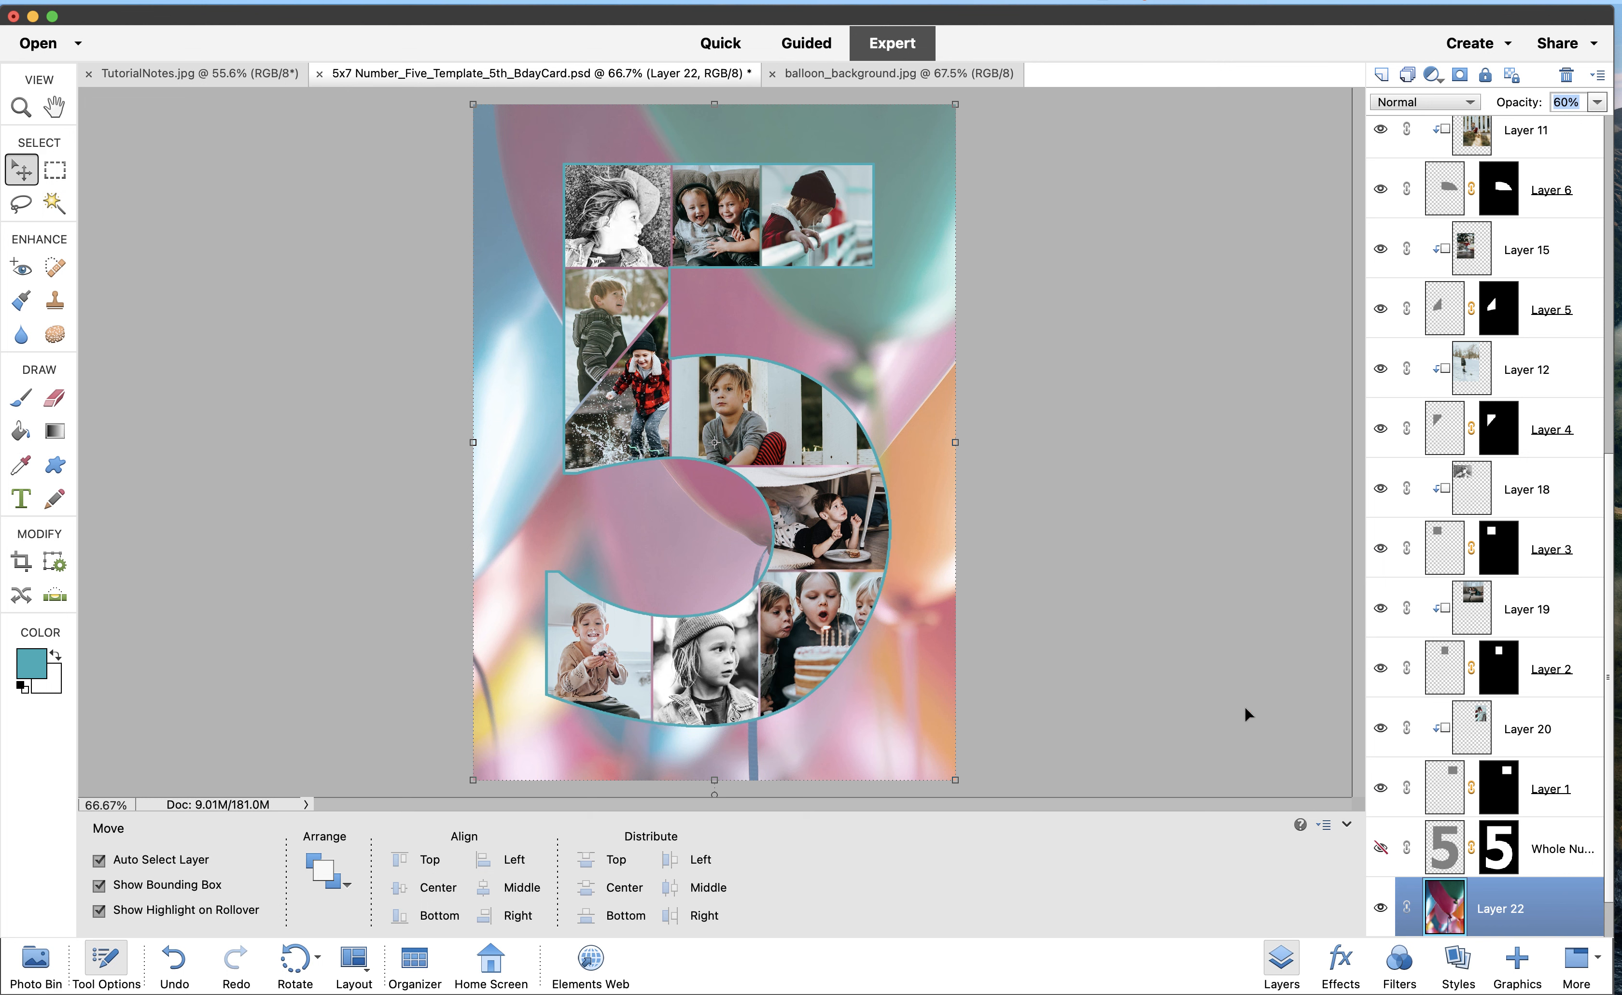
left_click(1381, 849)
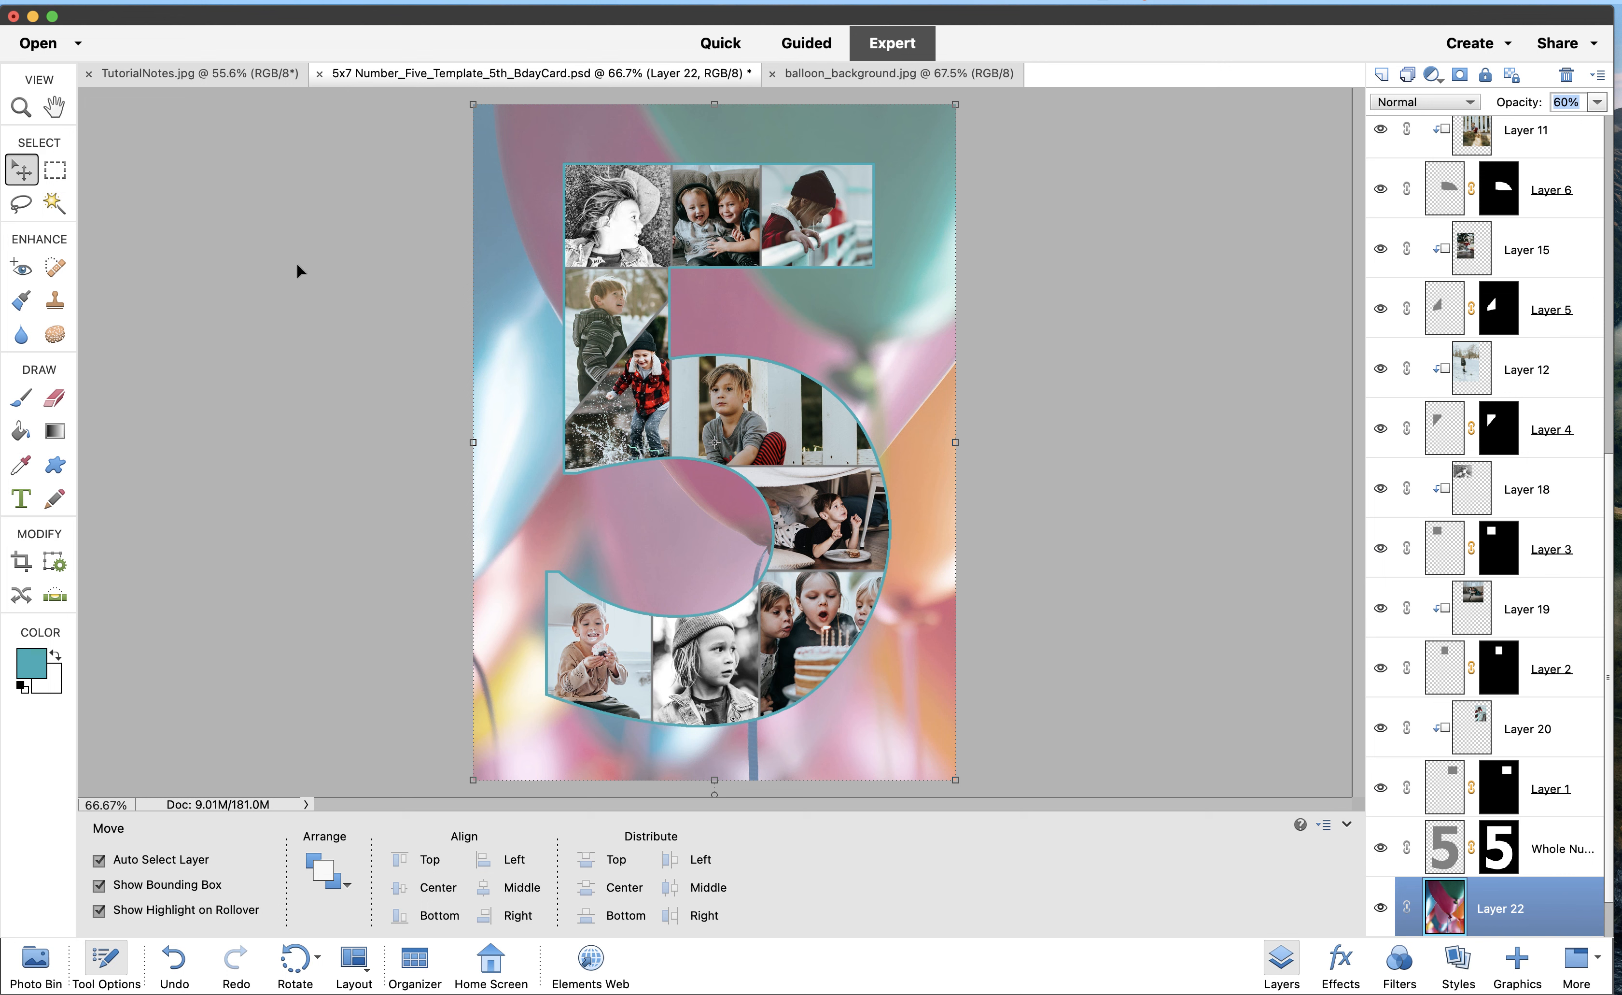
left_click(153, 70)
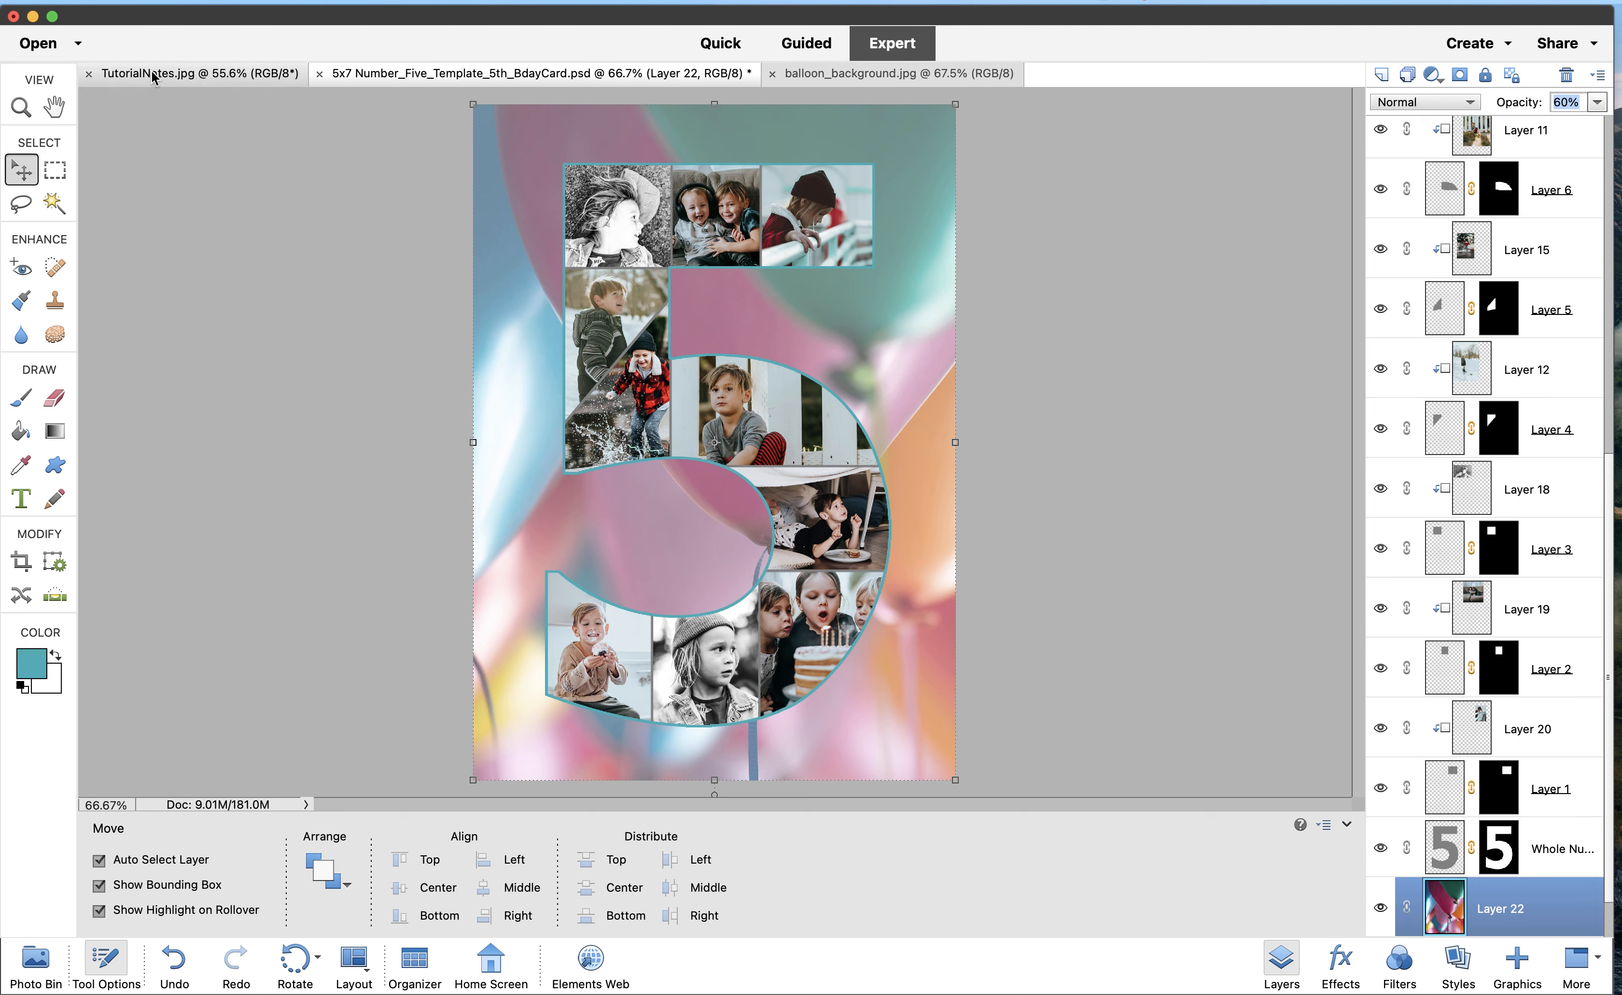
With Layer 21 active, type the headline 'Dirthda' at the top of the card
left_click(597, 76)
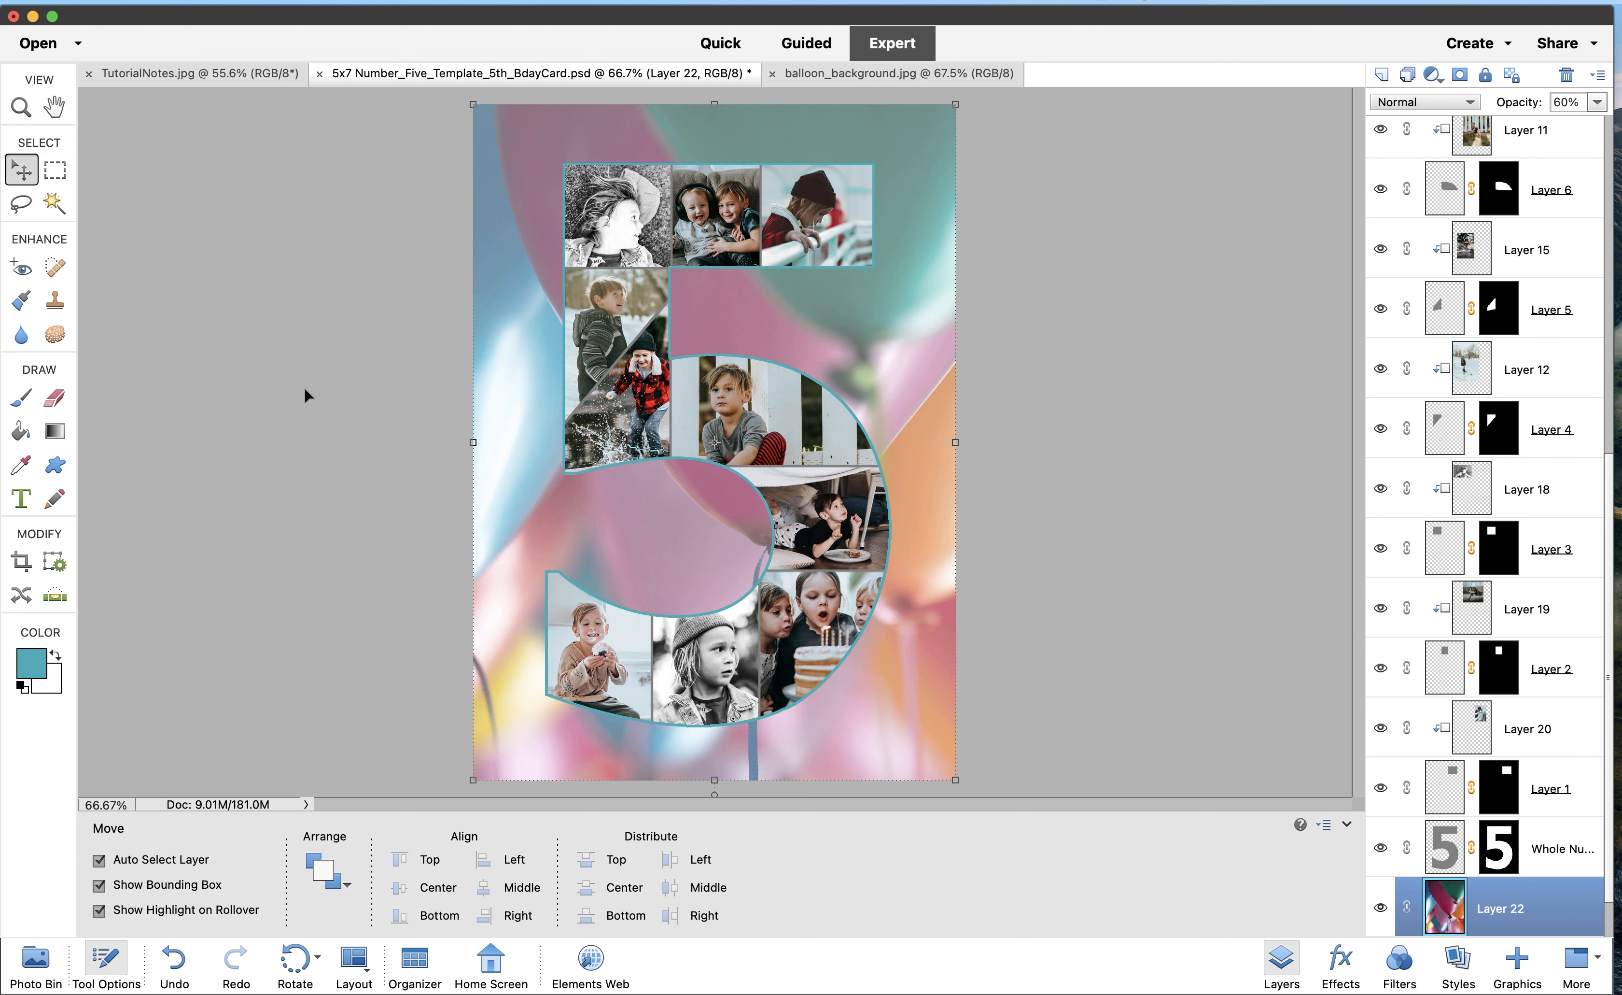
left_click(22, 509)
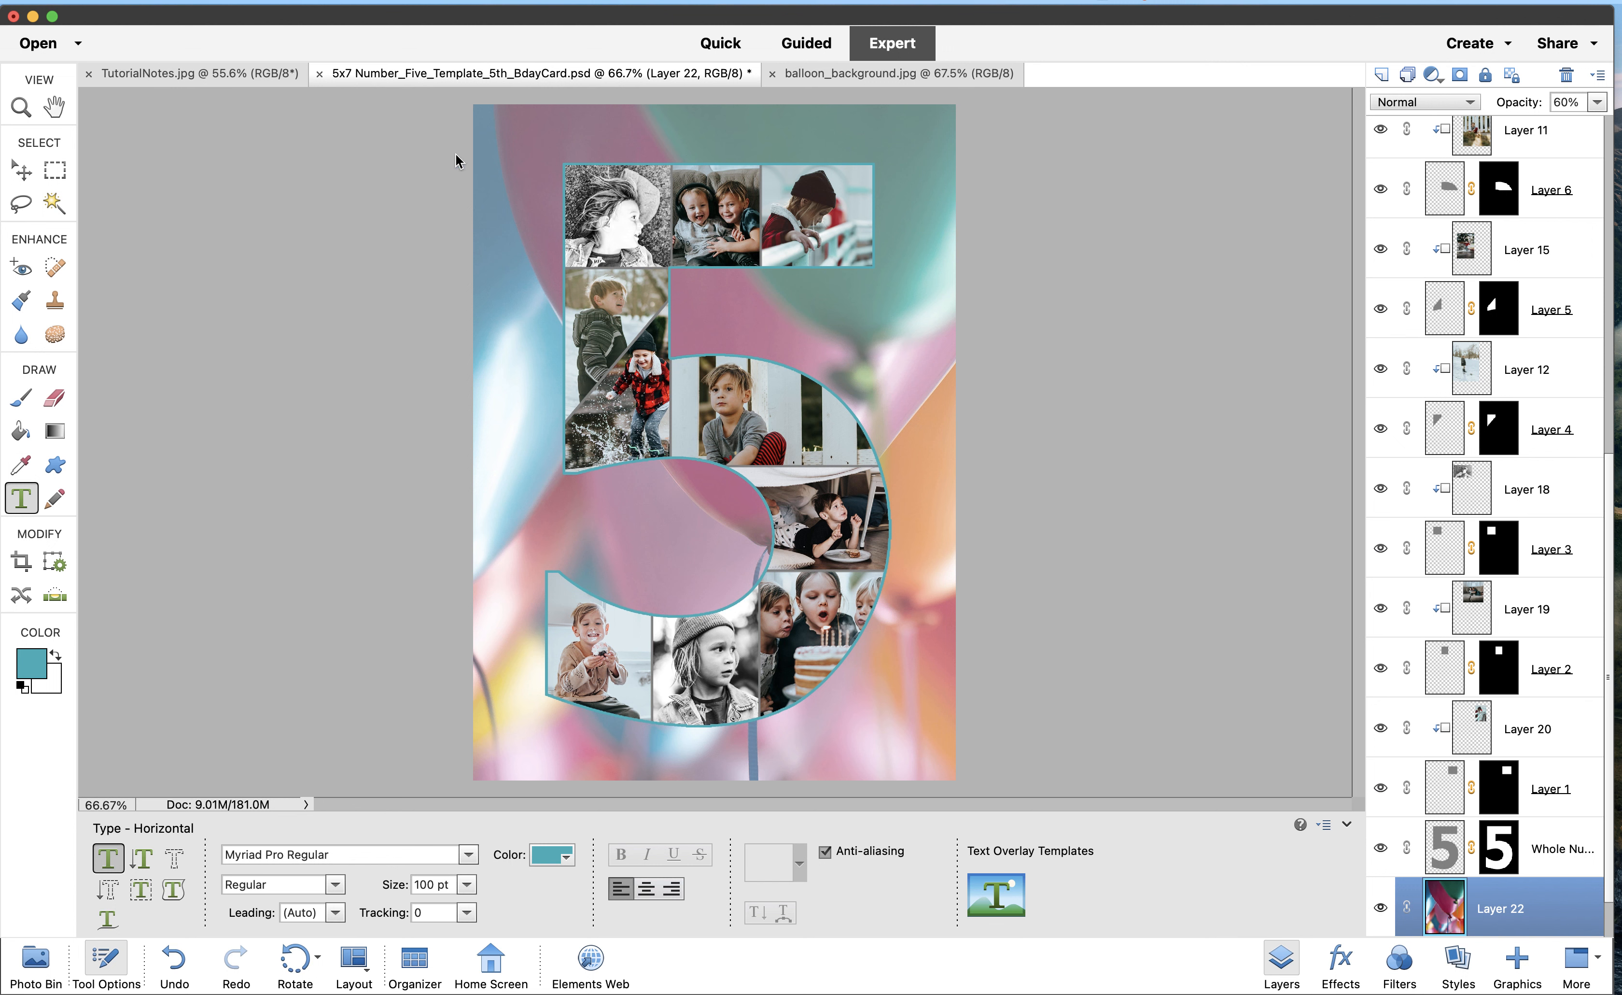
scroll(1467, 474, "up", 10)
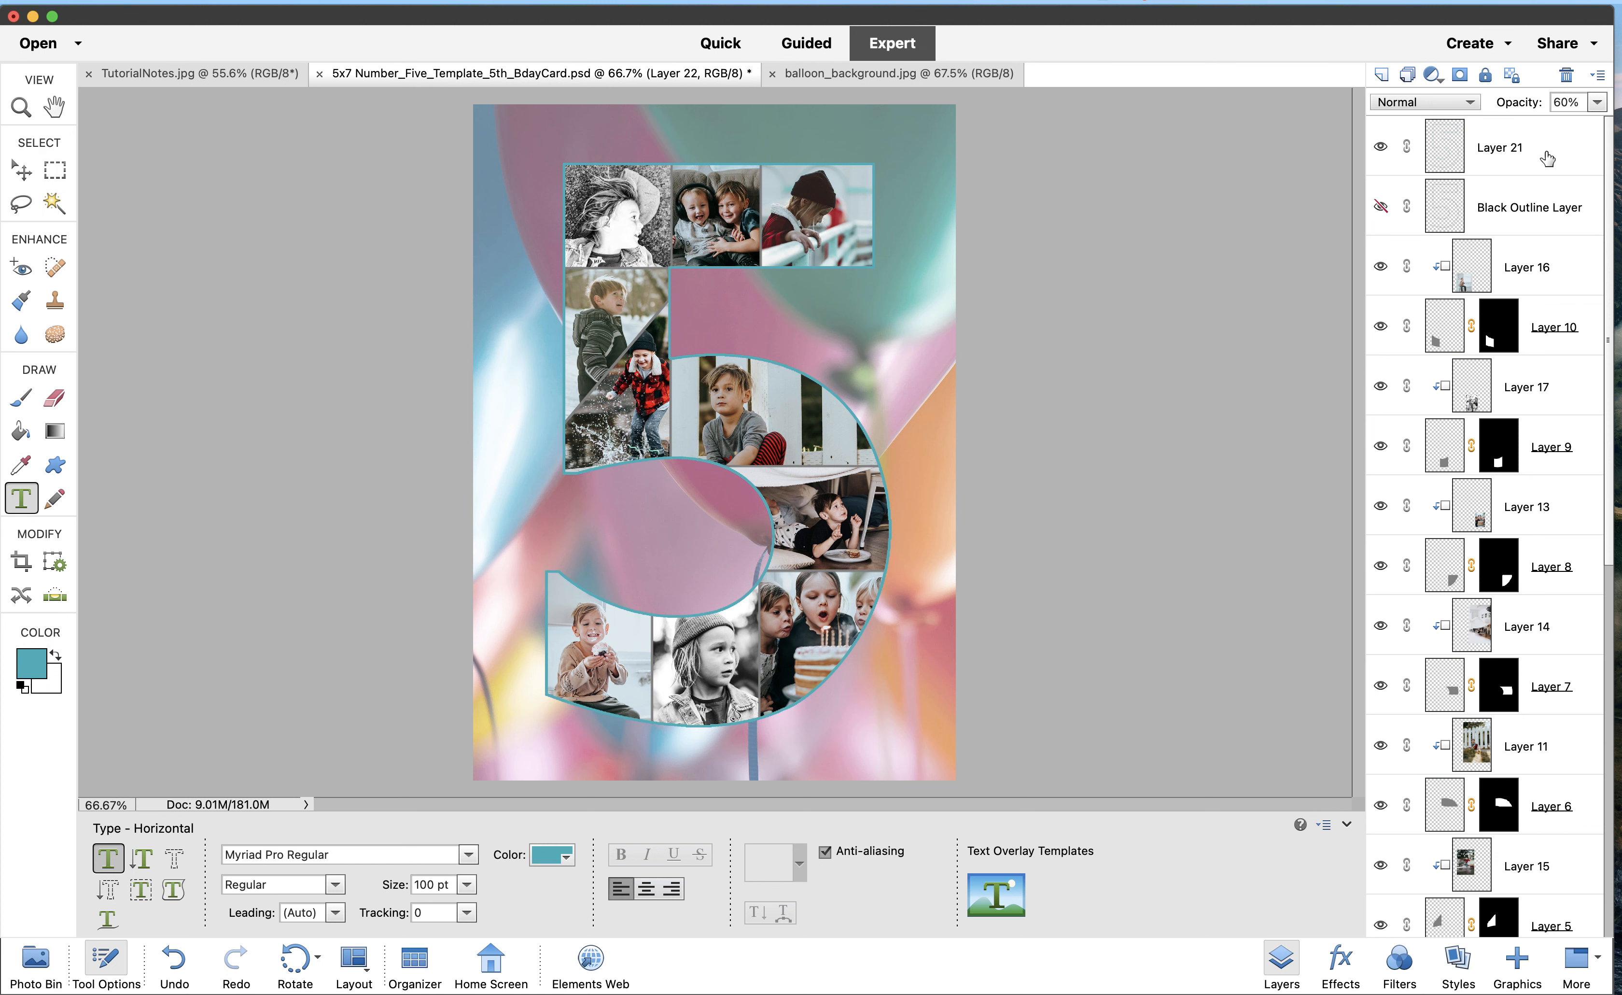
left_click(1546, 157)
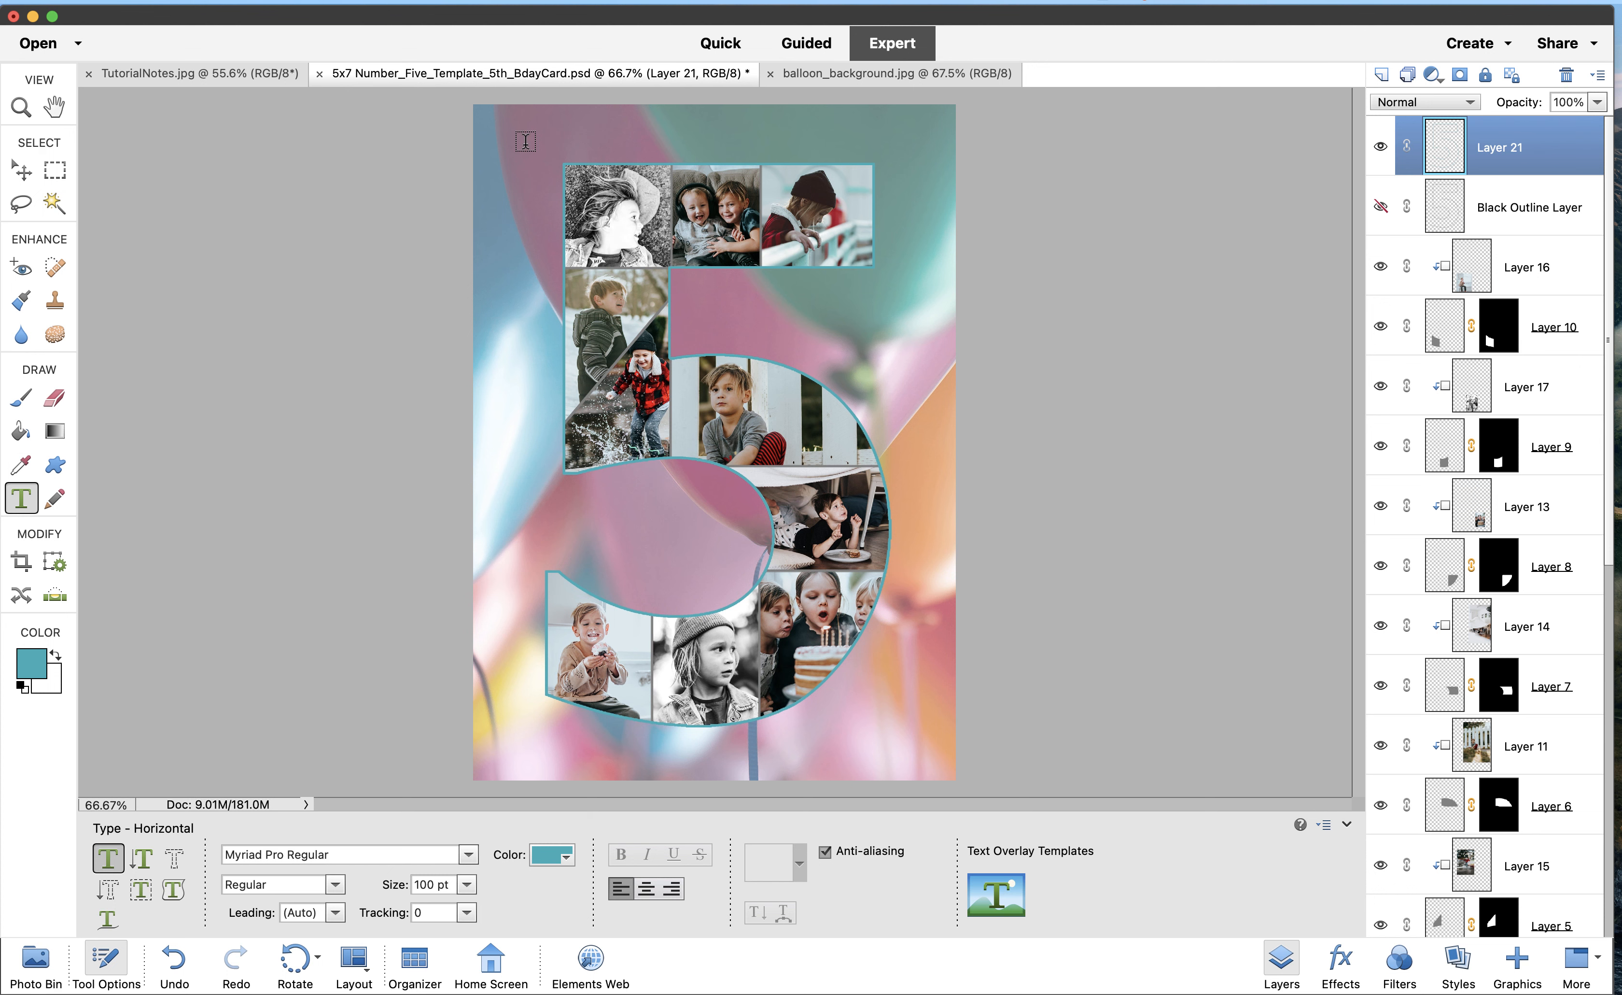
left_click(525, 142)
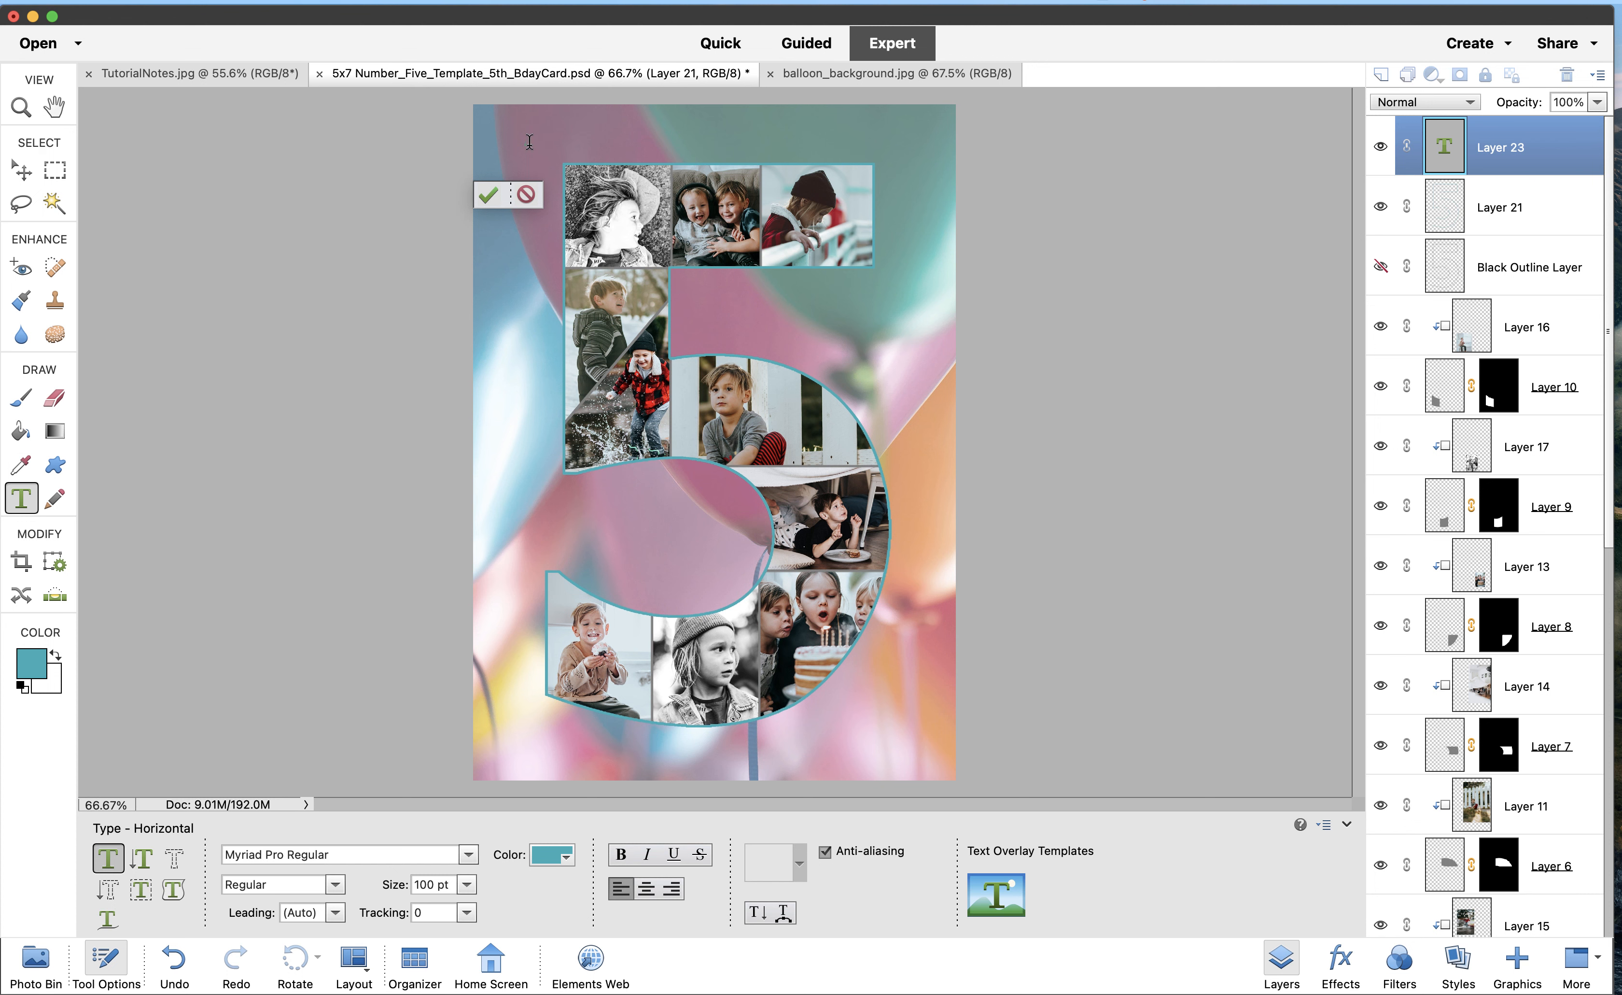
type("D")
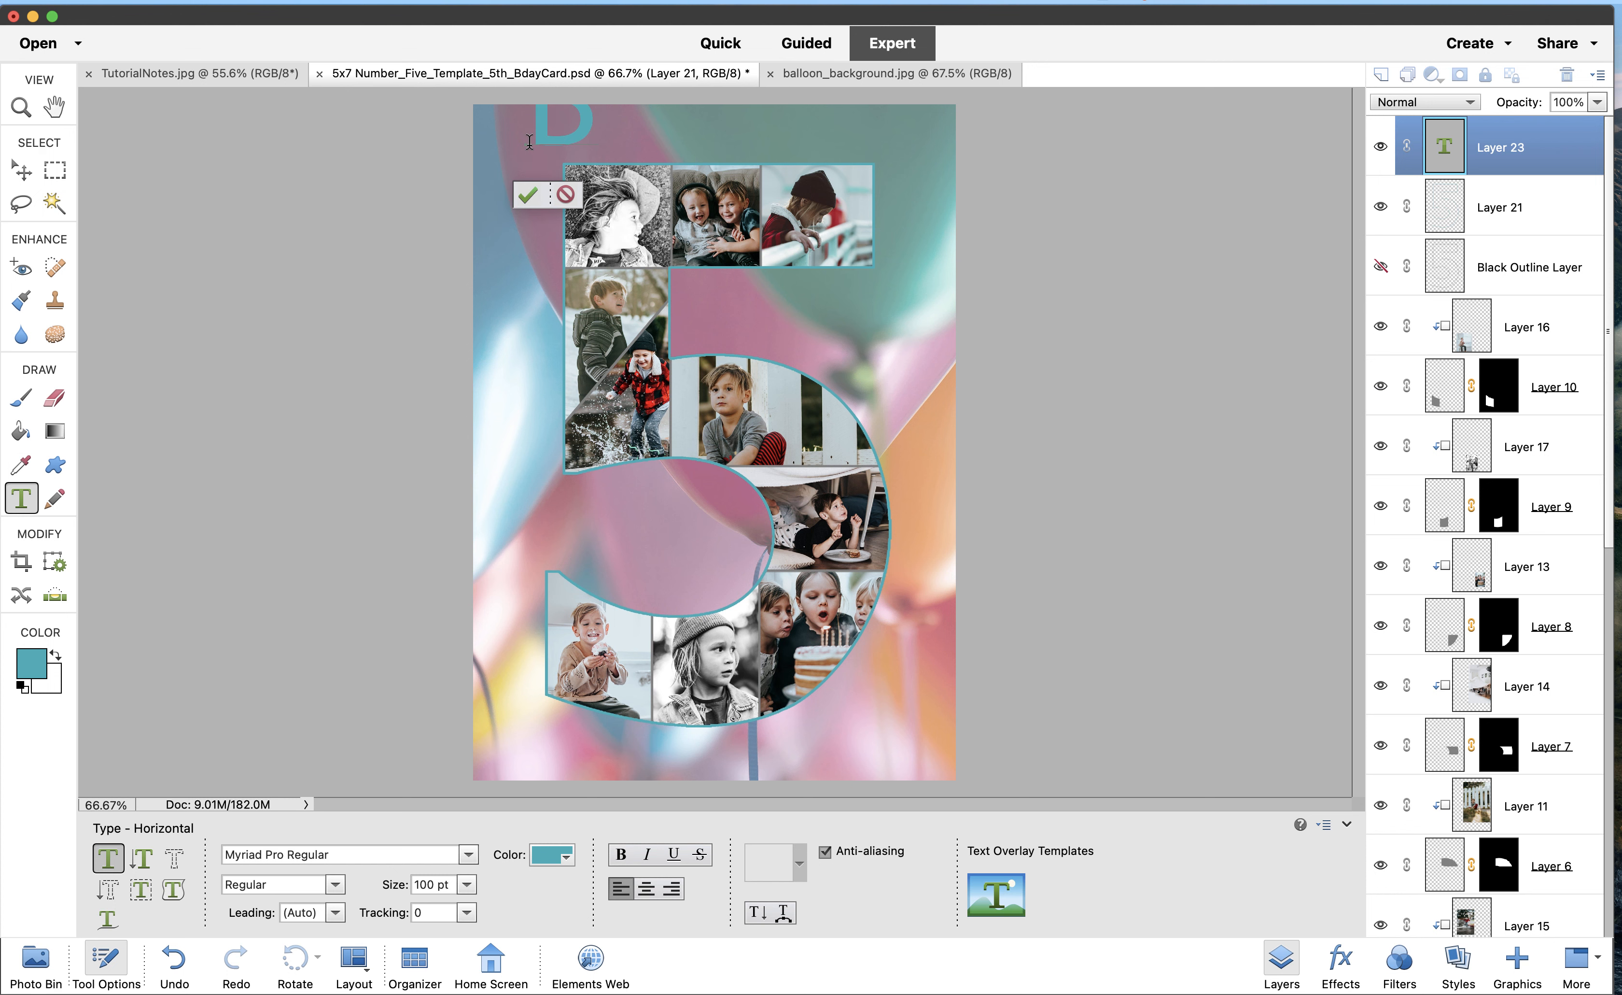
type("irthday")
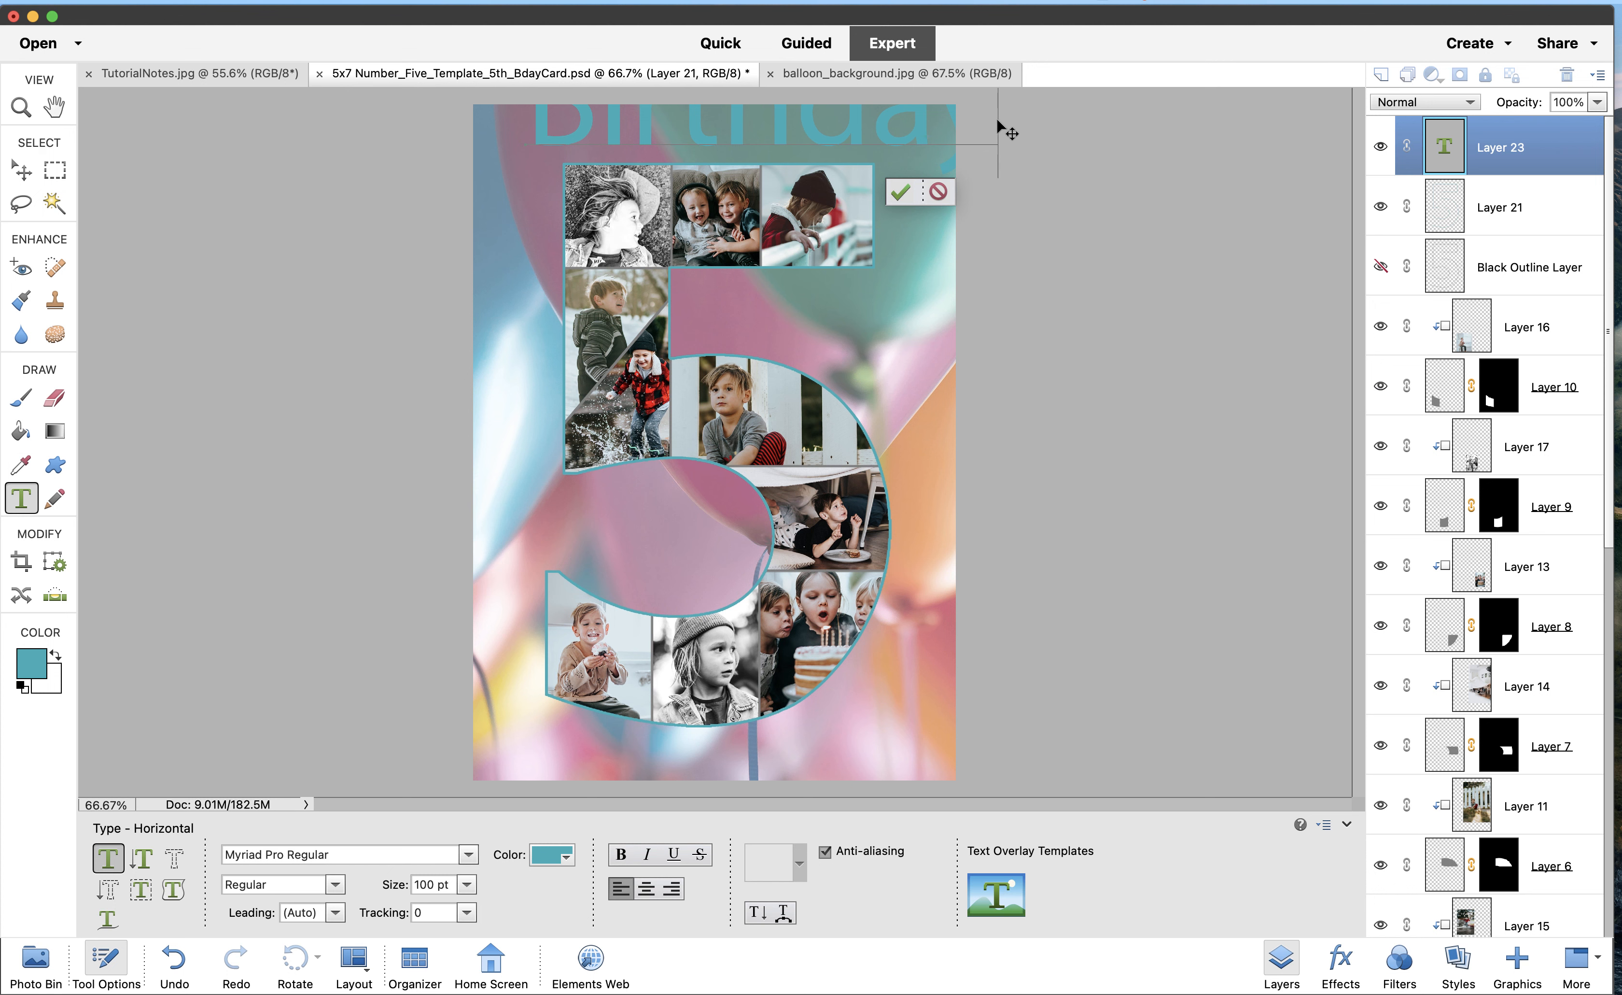
Make the headline text black and 30 pt
left_click_drag(999, 127, 548, 117)
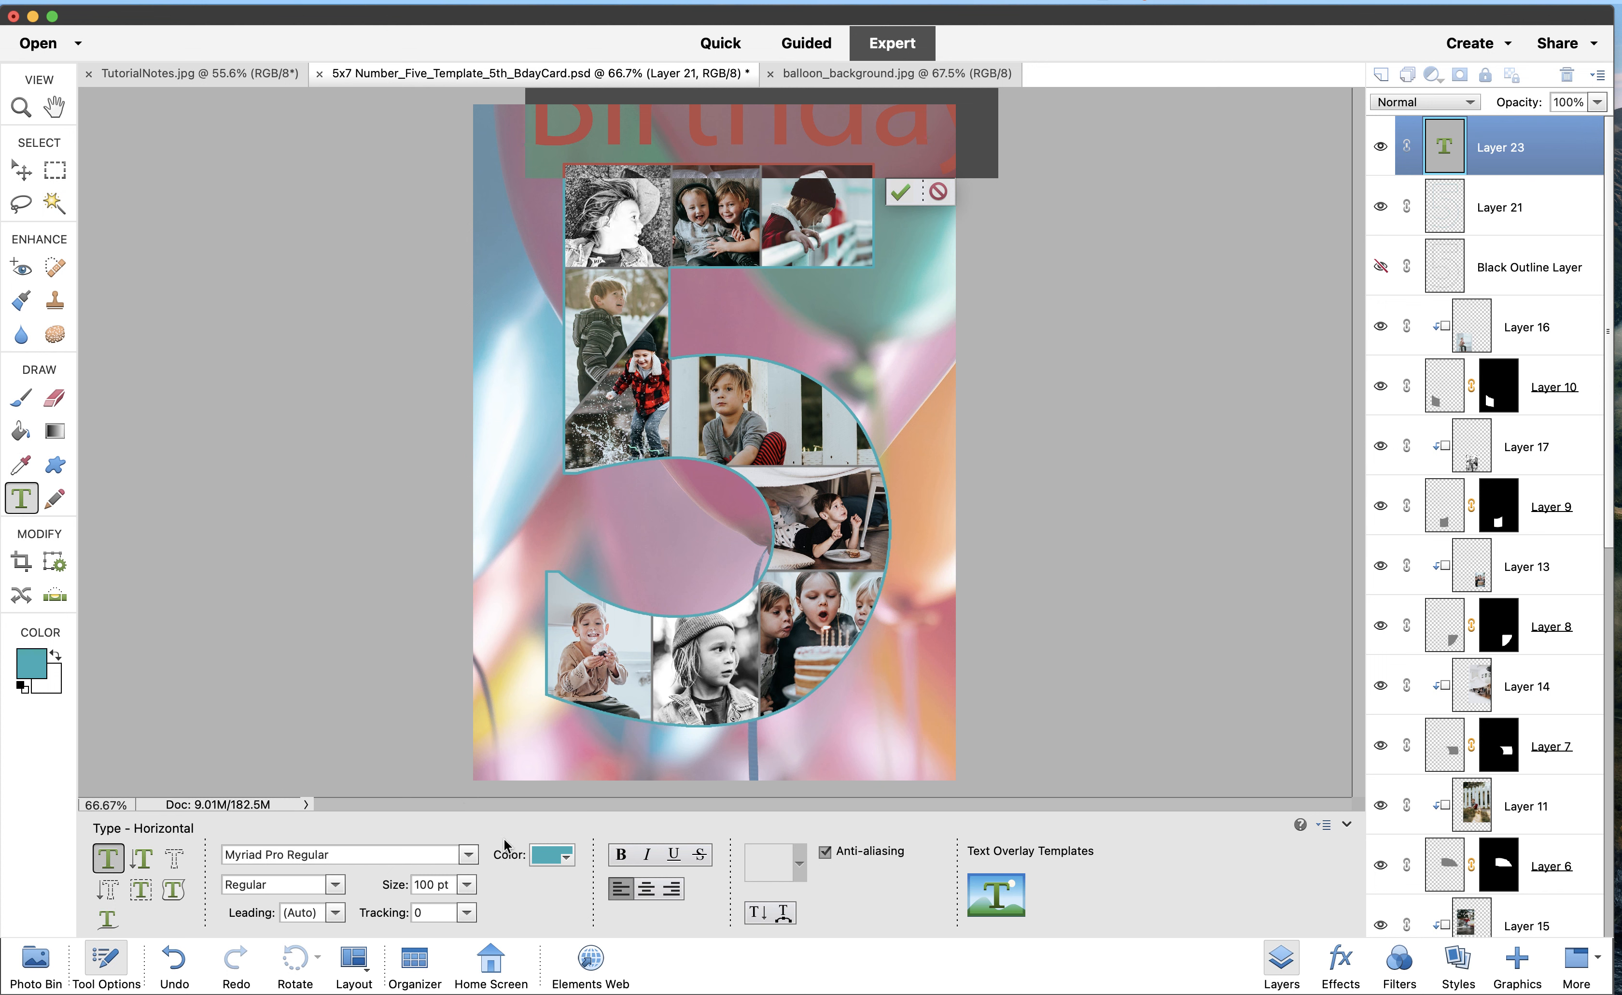
left_click(552, 856)
left_click(645, 769)
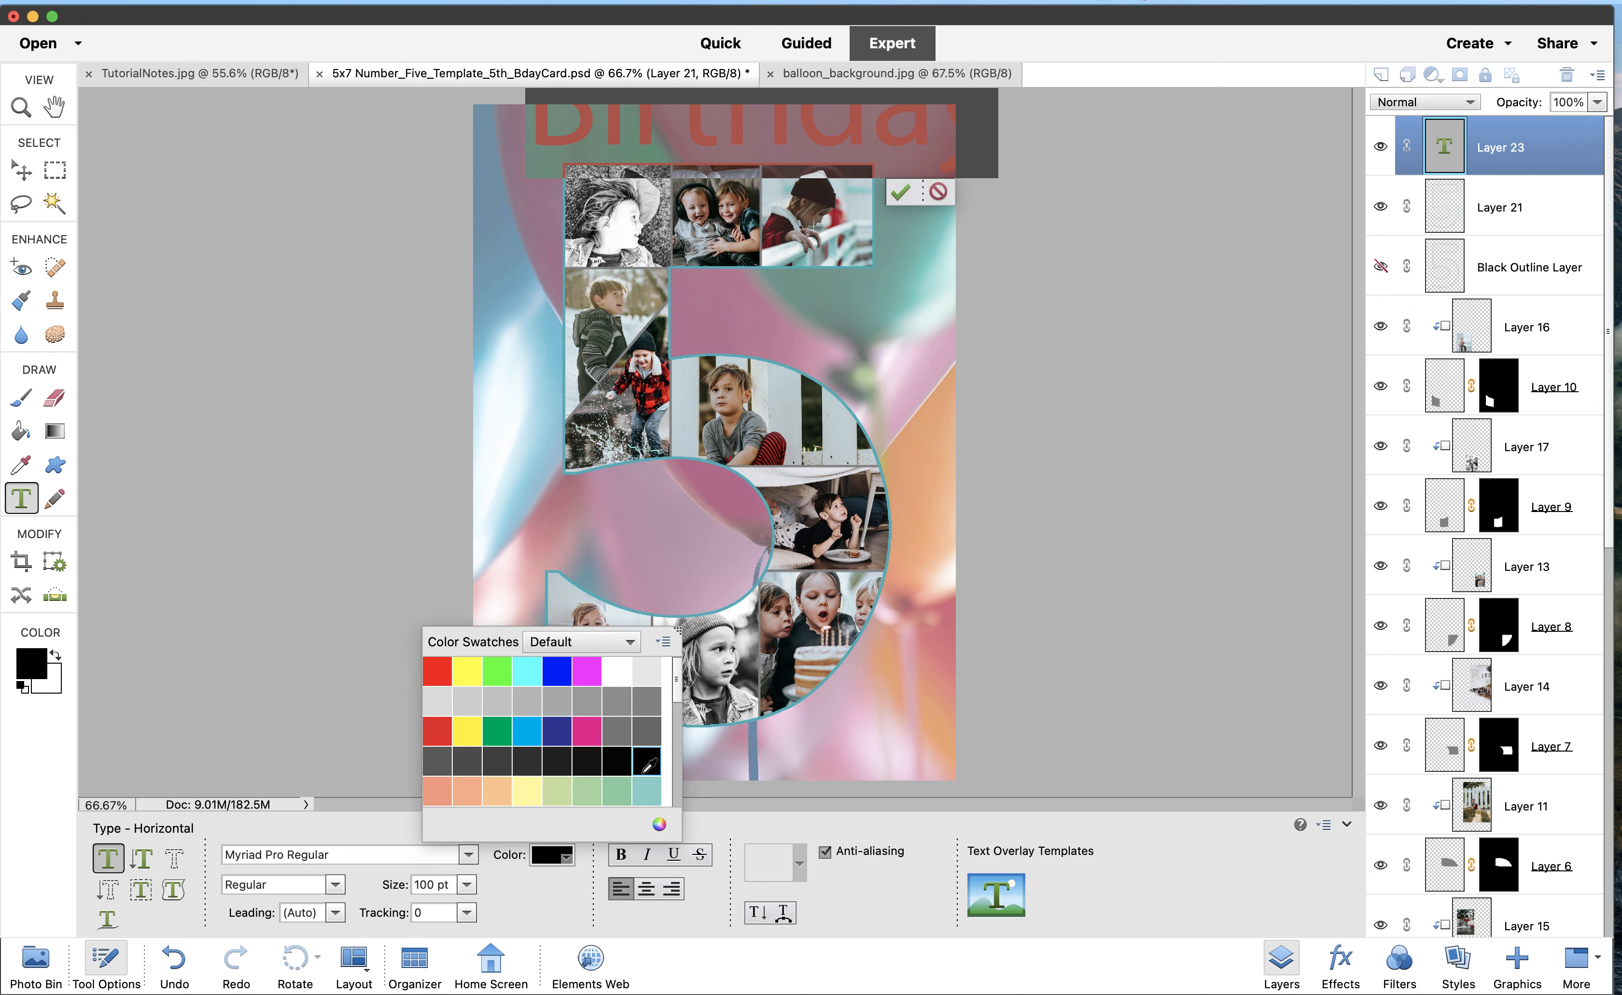
left_click(571, 890)
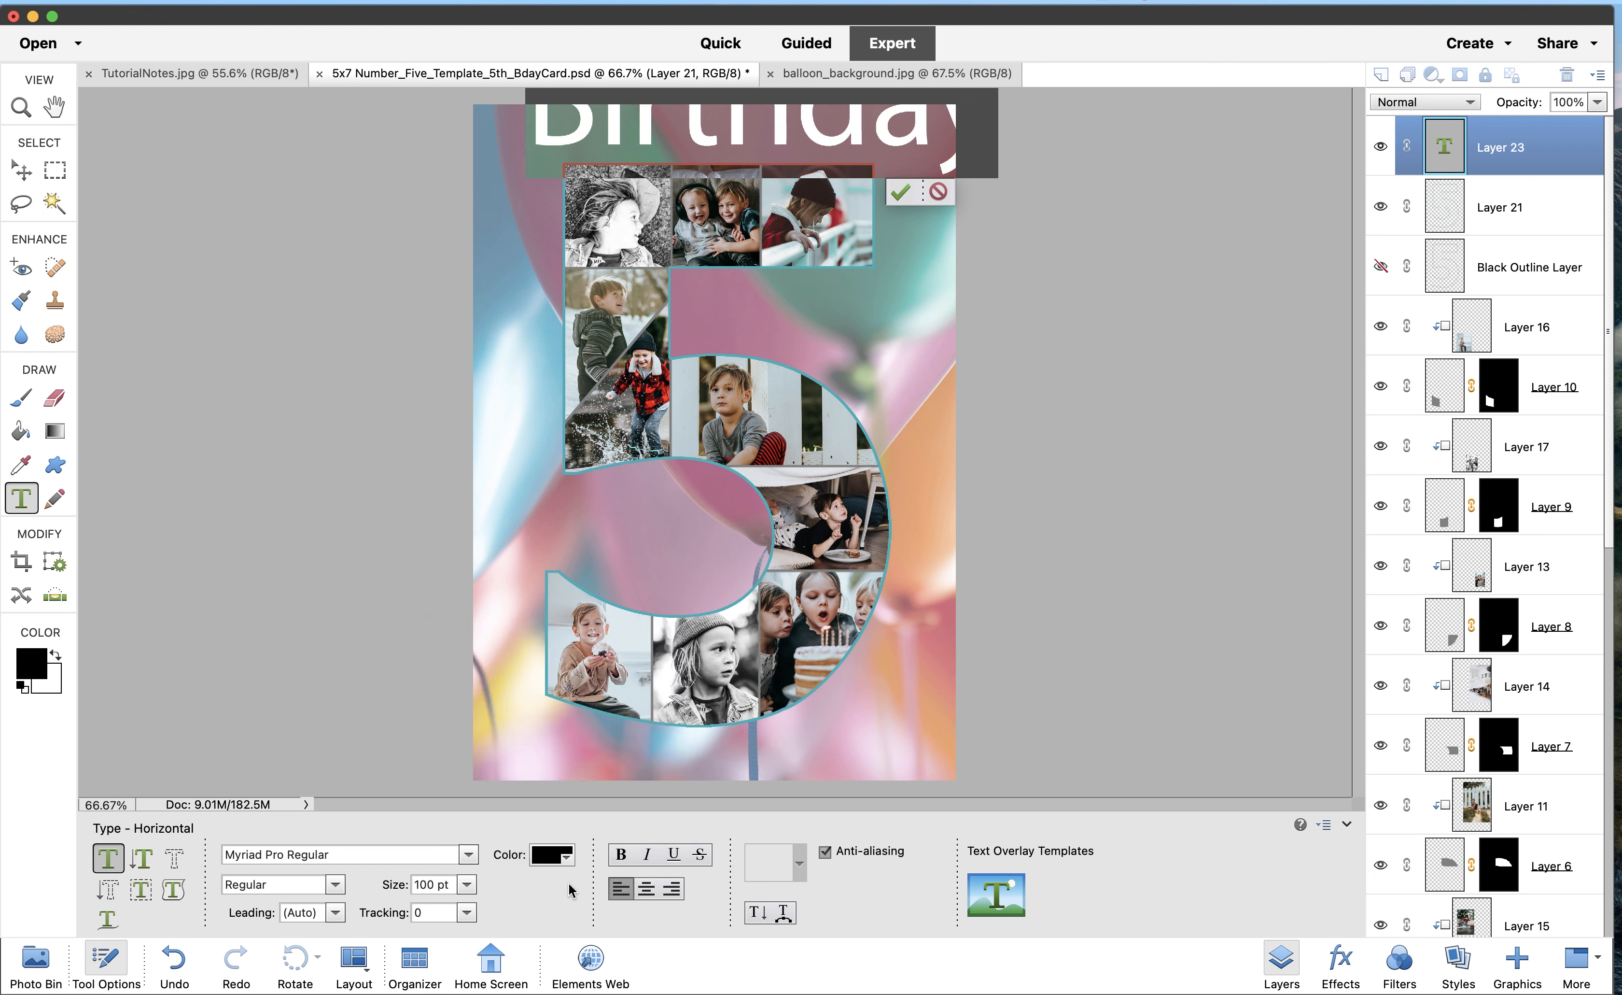
left_click(467, 884)
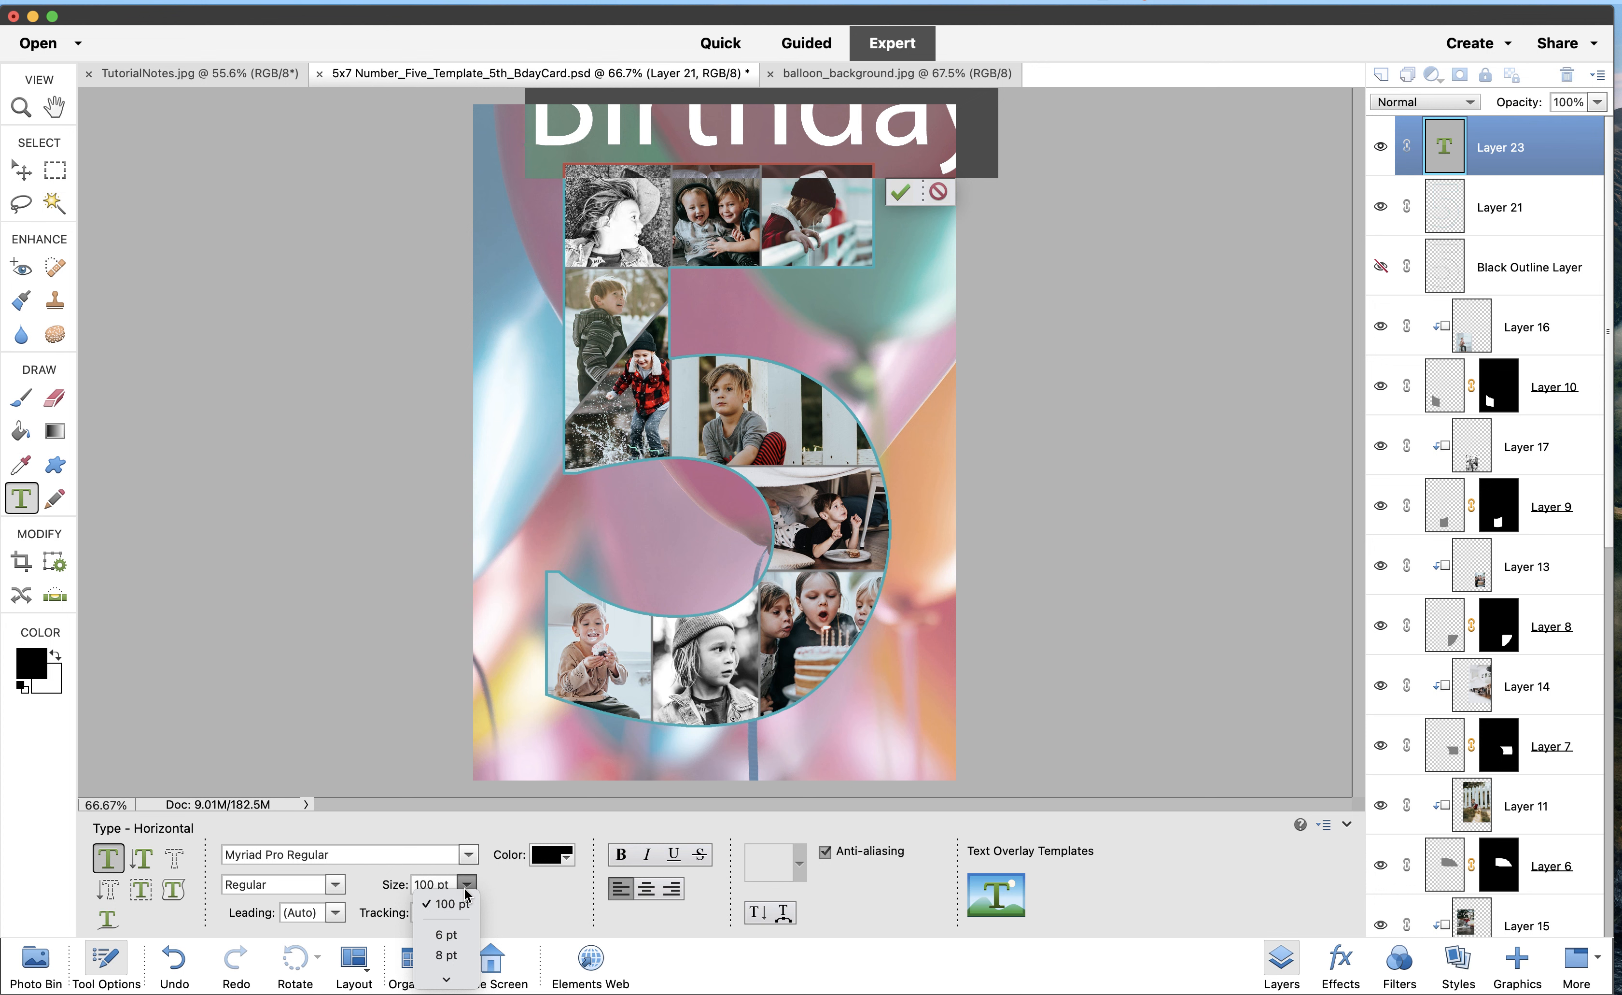
left_click(451, 954)
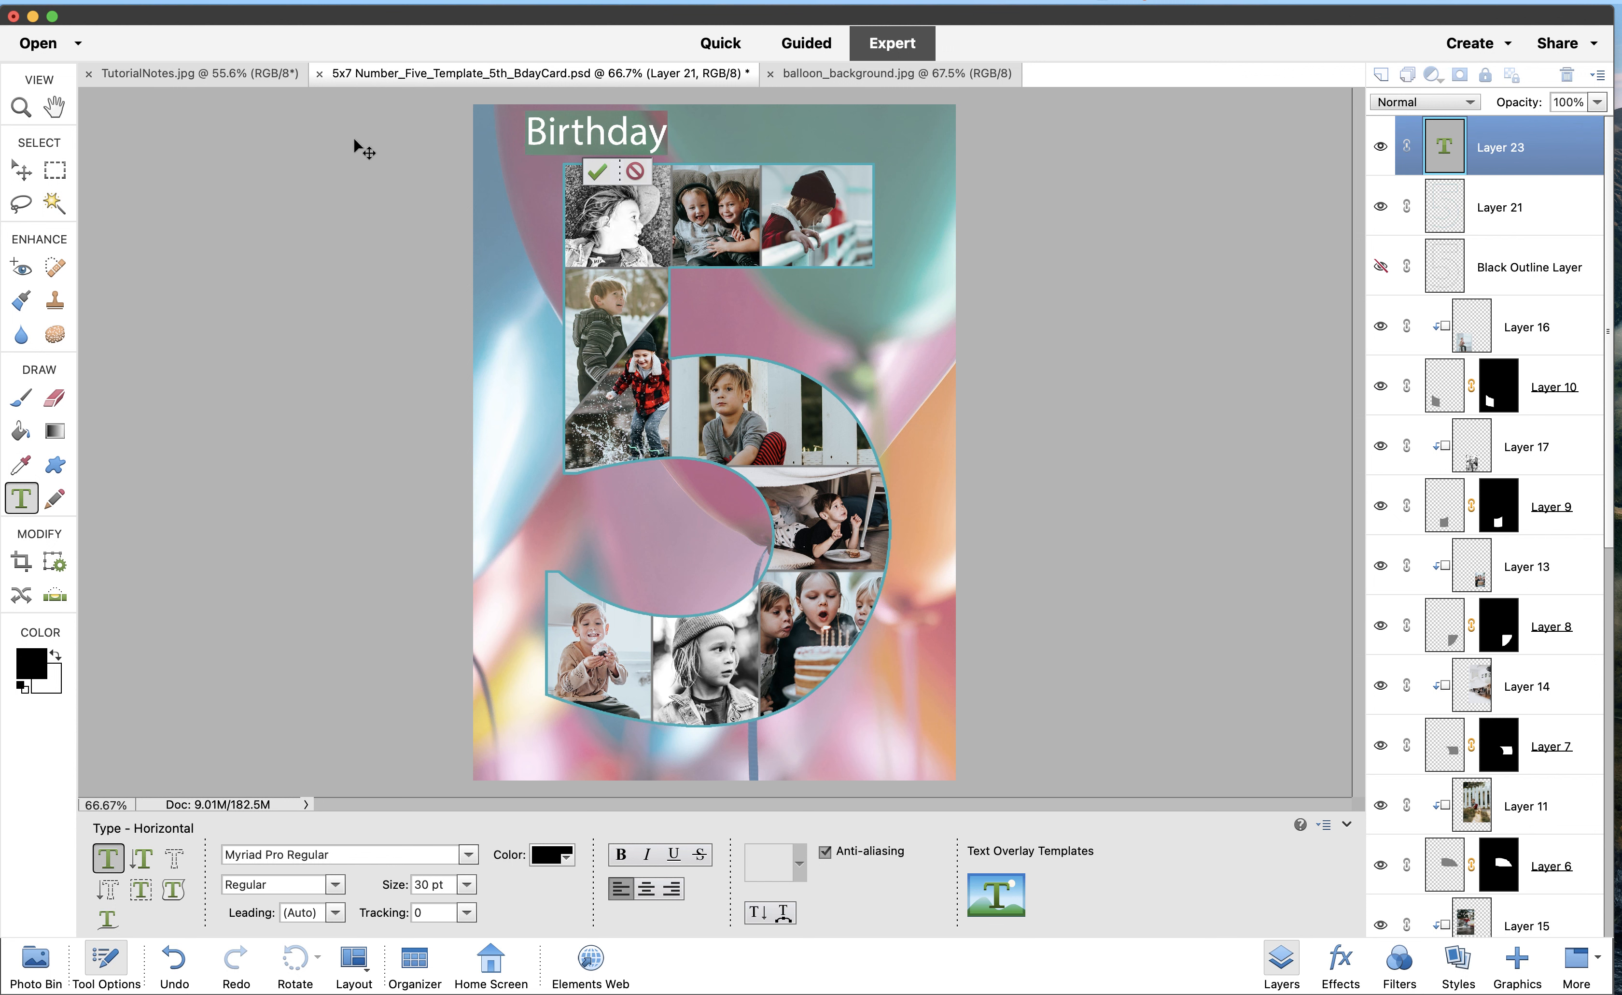
left_click(597, 137)
Replace the headline word with 'Happy'
left_click_drag(665, 135, 534, 131)
type("Happy")
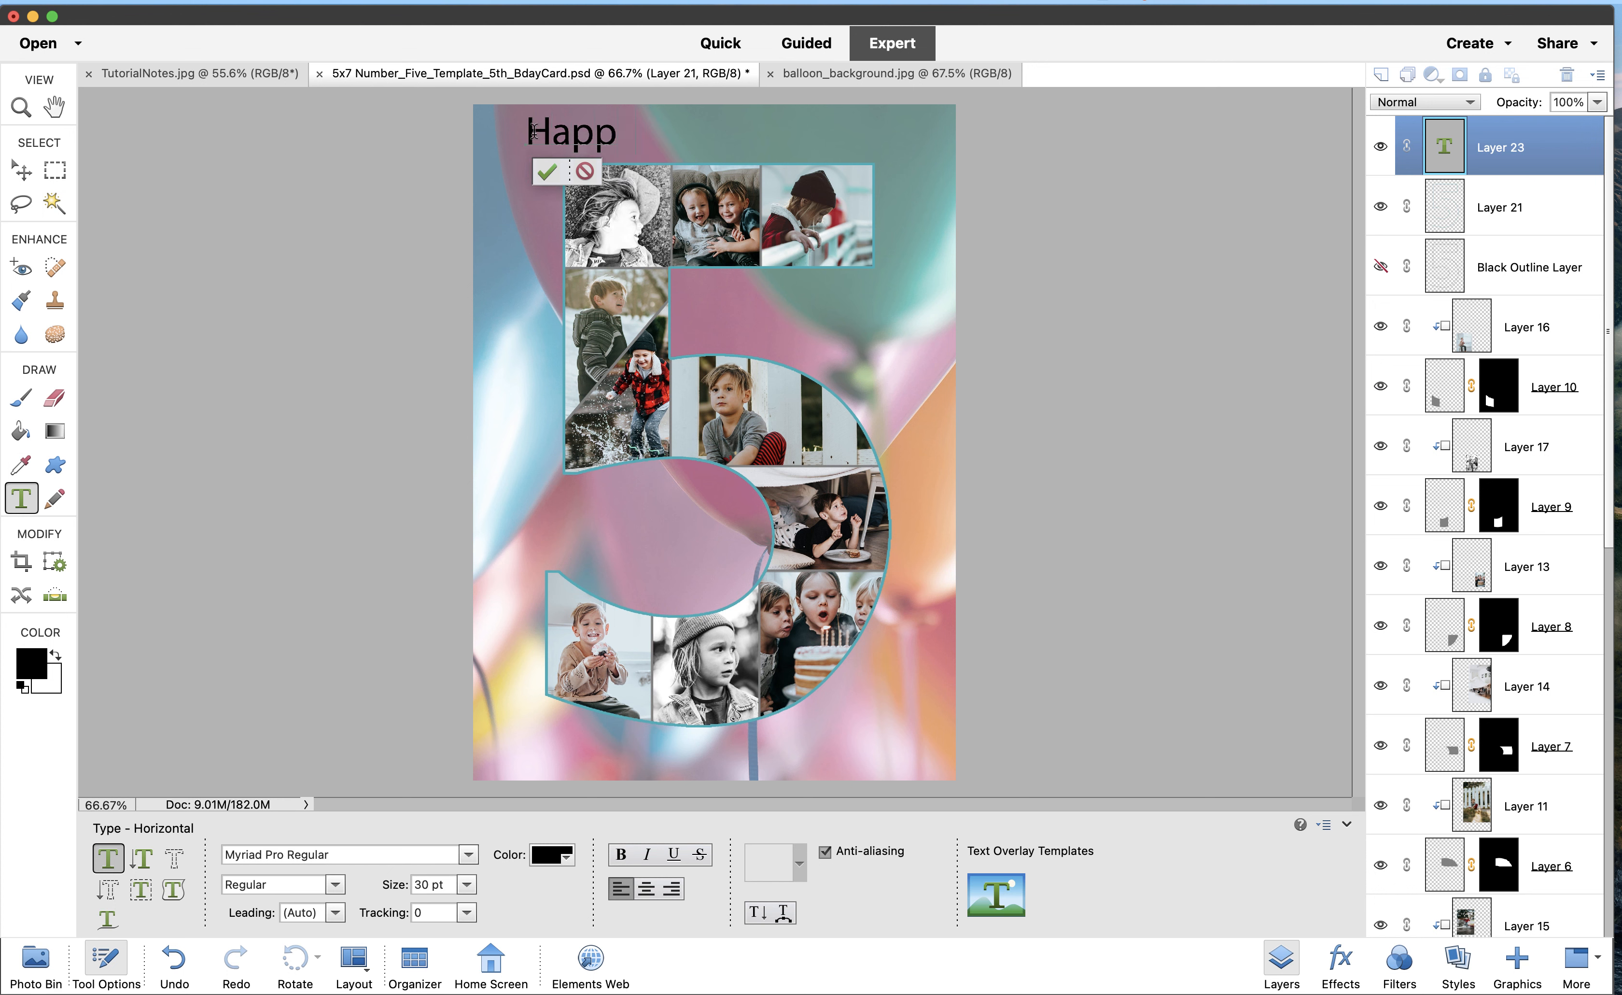
left_click_drag(534, 131, 656, 136)
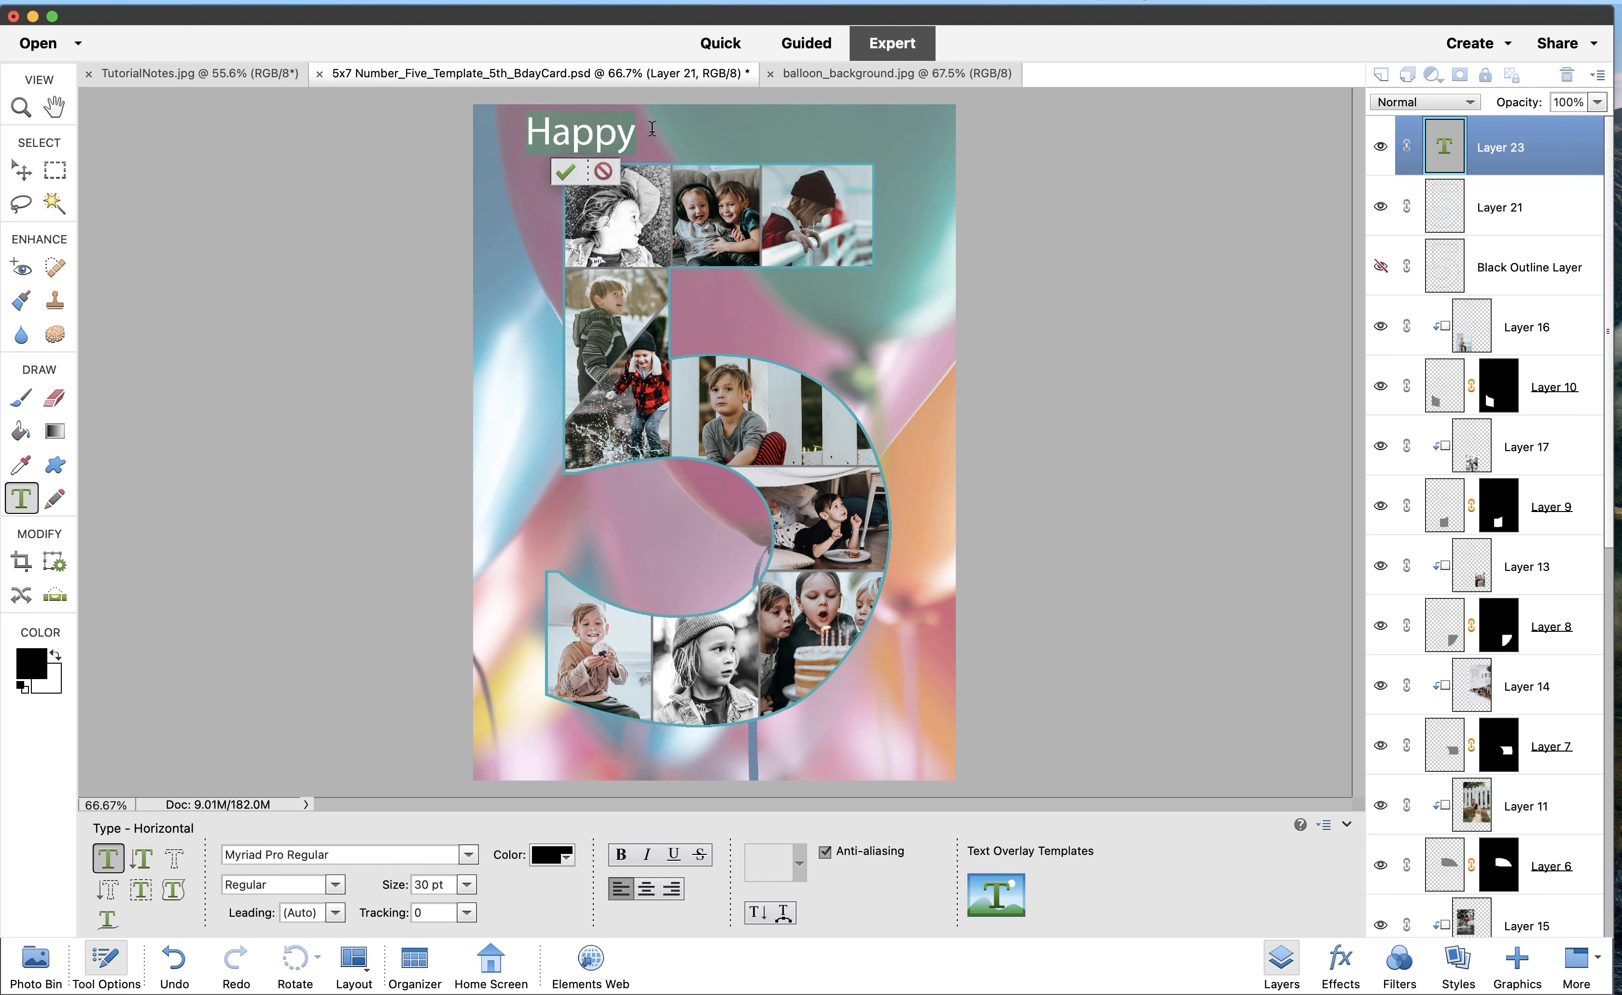
Set 'Happy' to Myriad Pro Semibold and commit the text
left_click(335, 885)
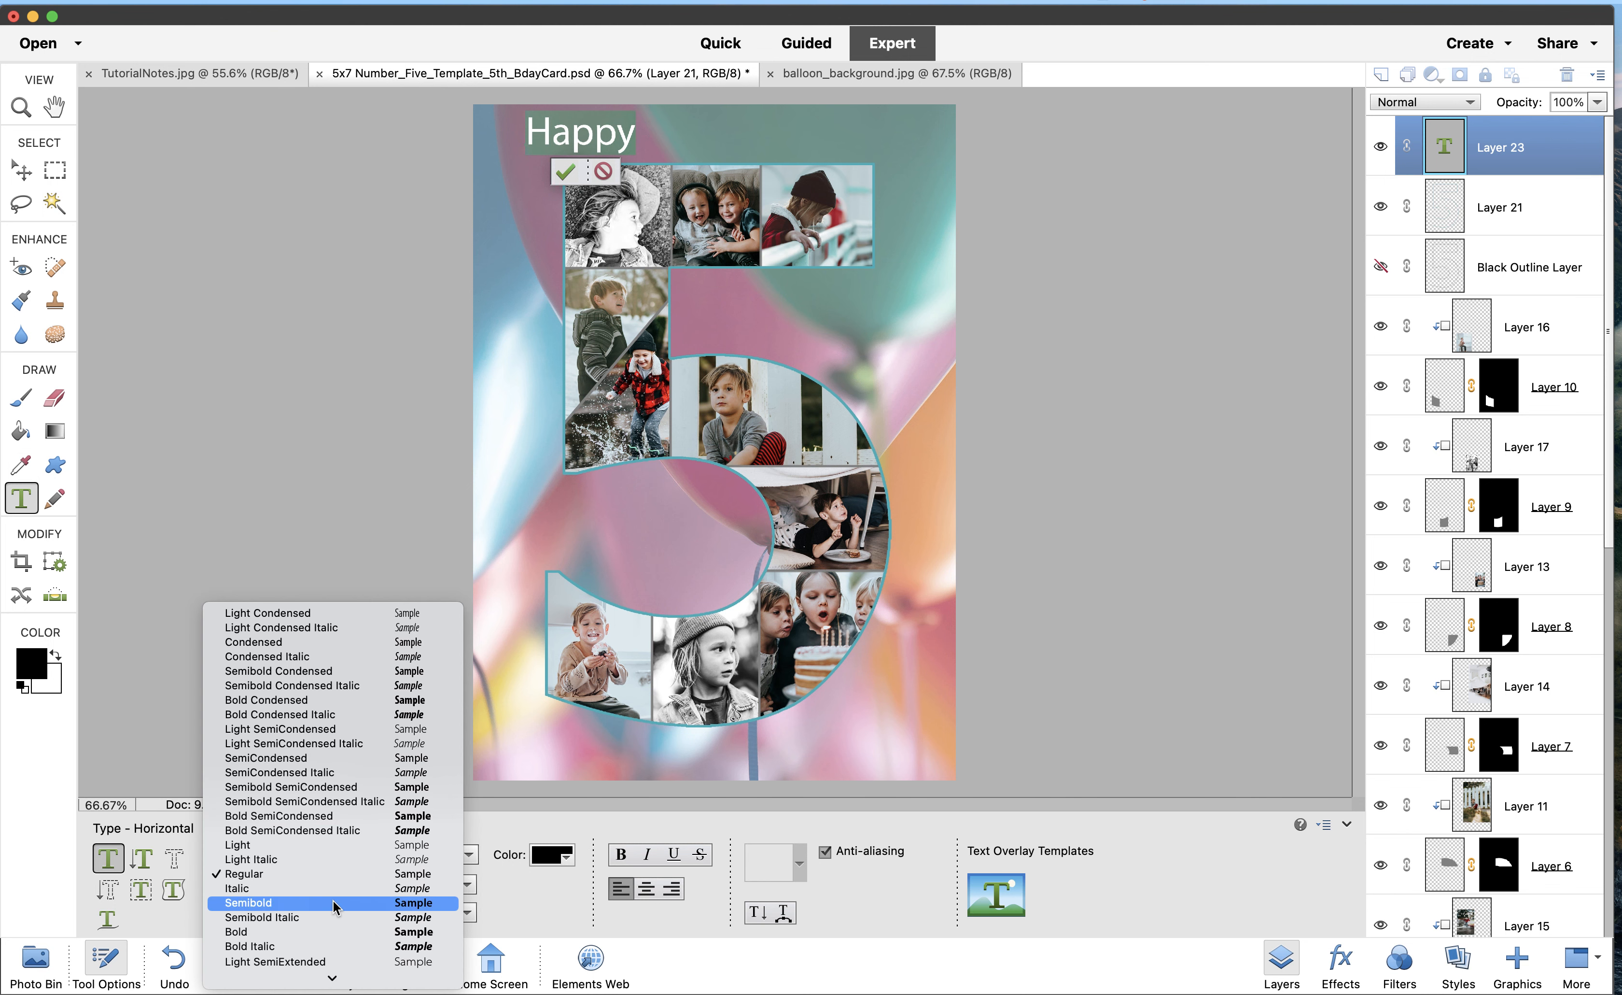
left_click(333, 902)
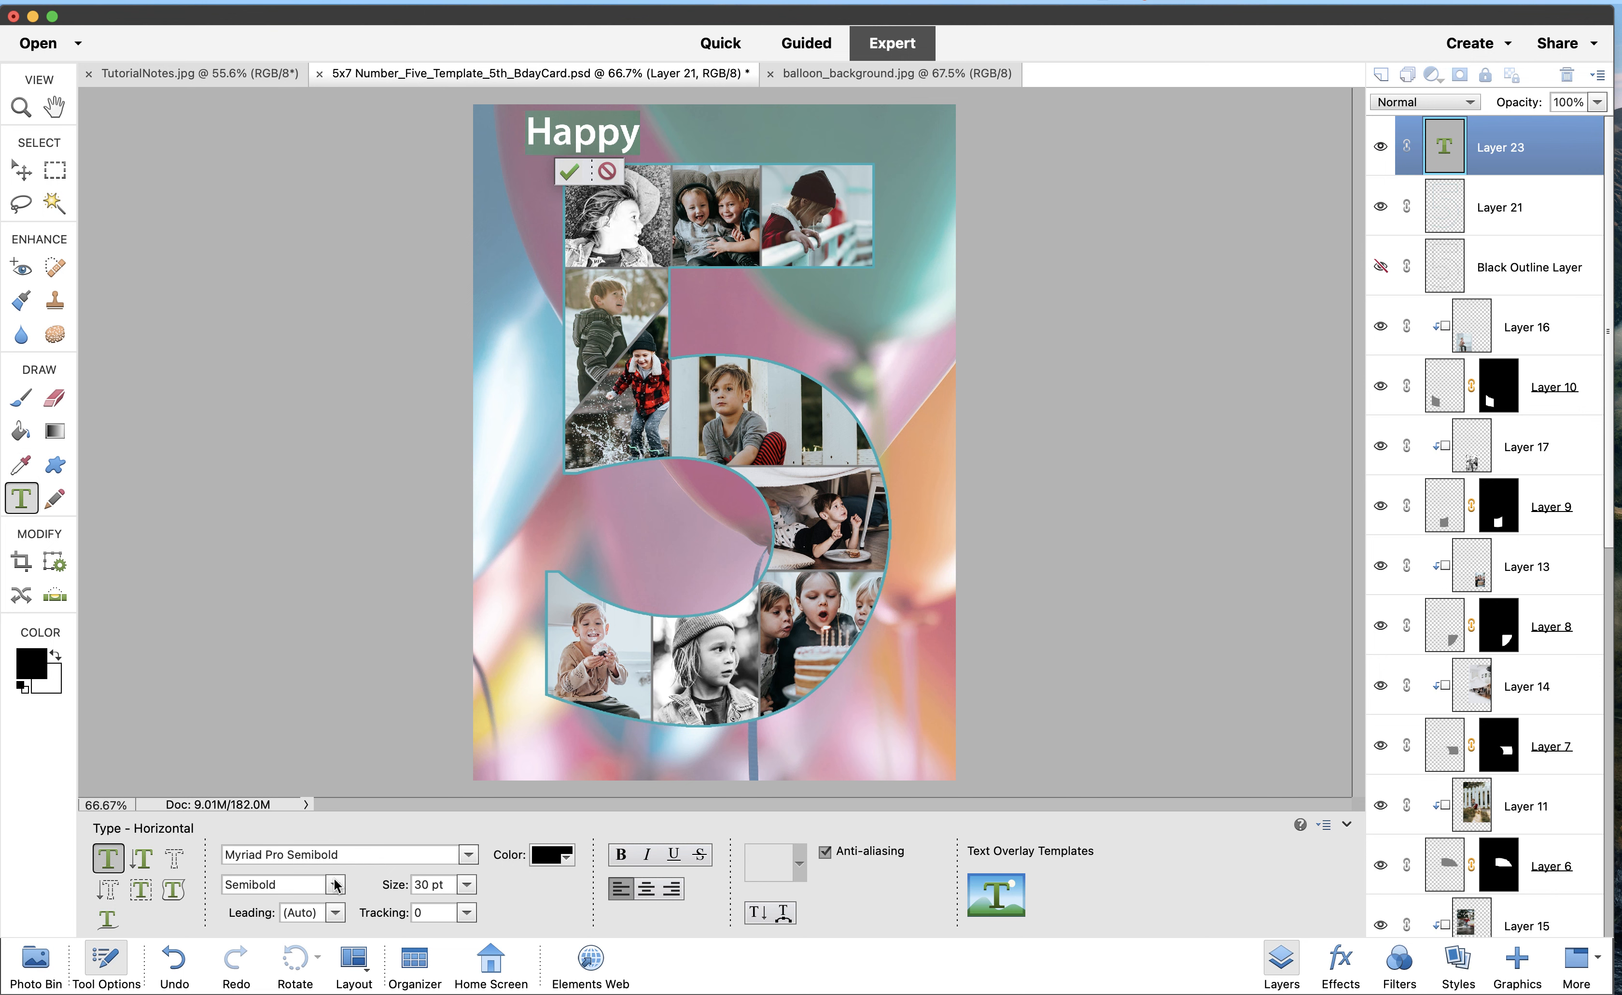
left_click(468, 856)
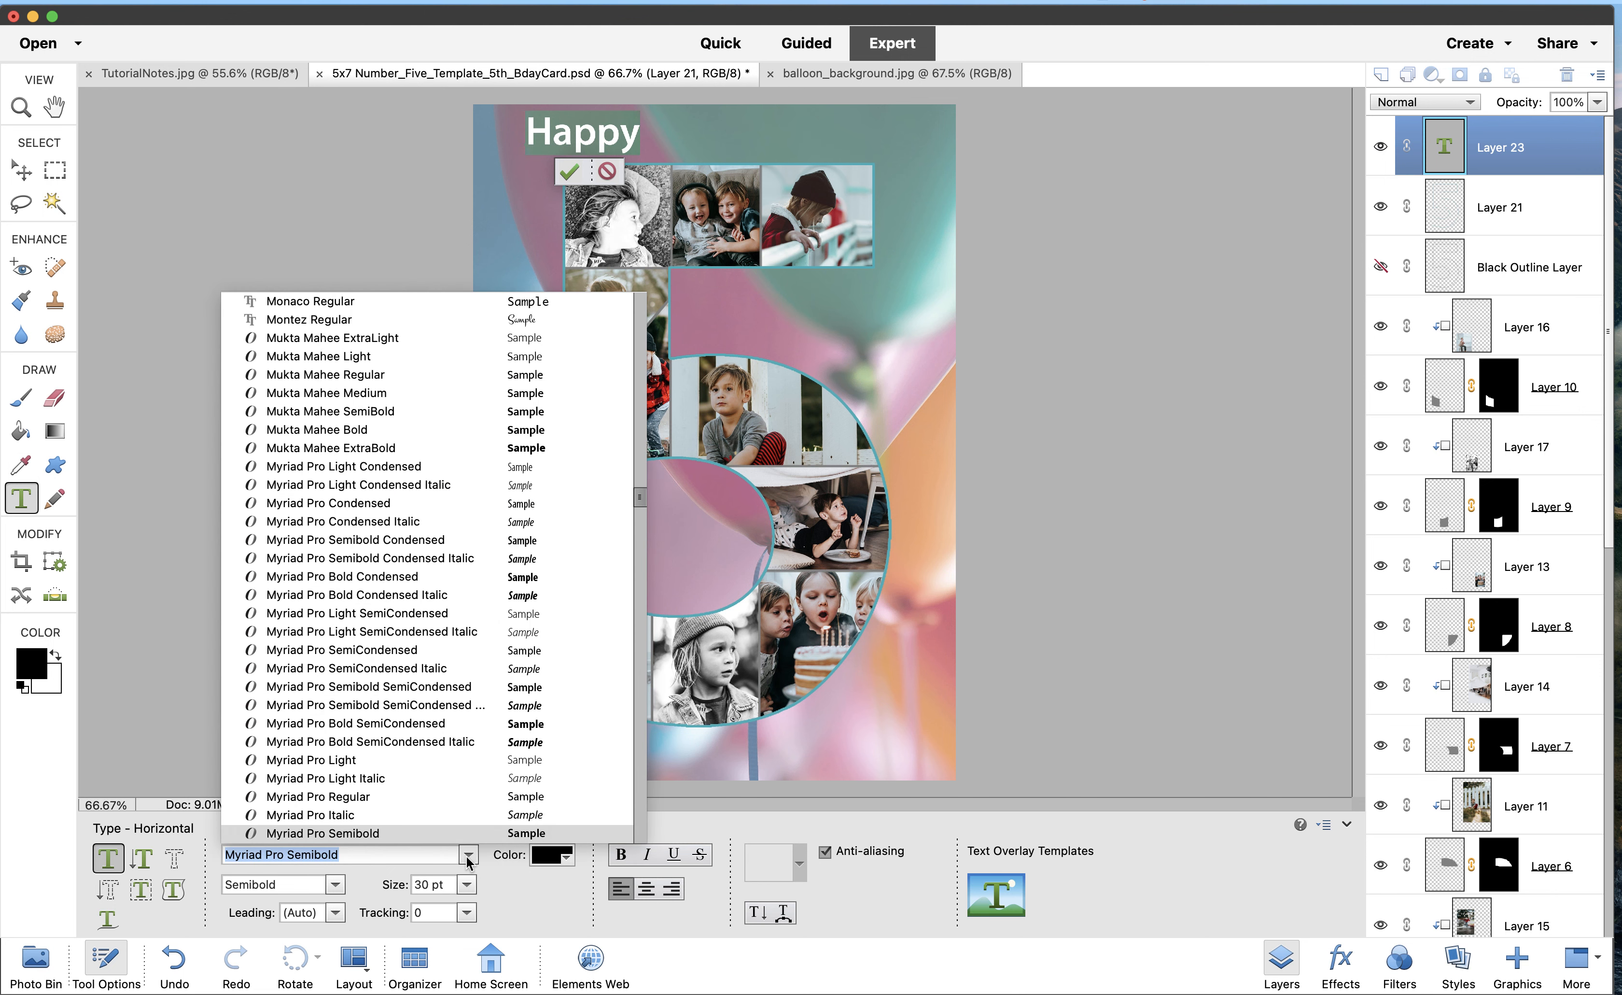
left_click(503, 868)
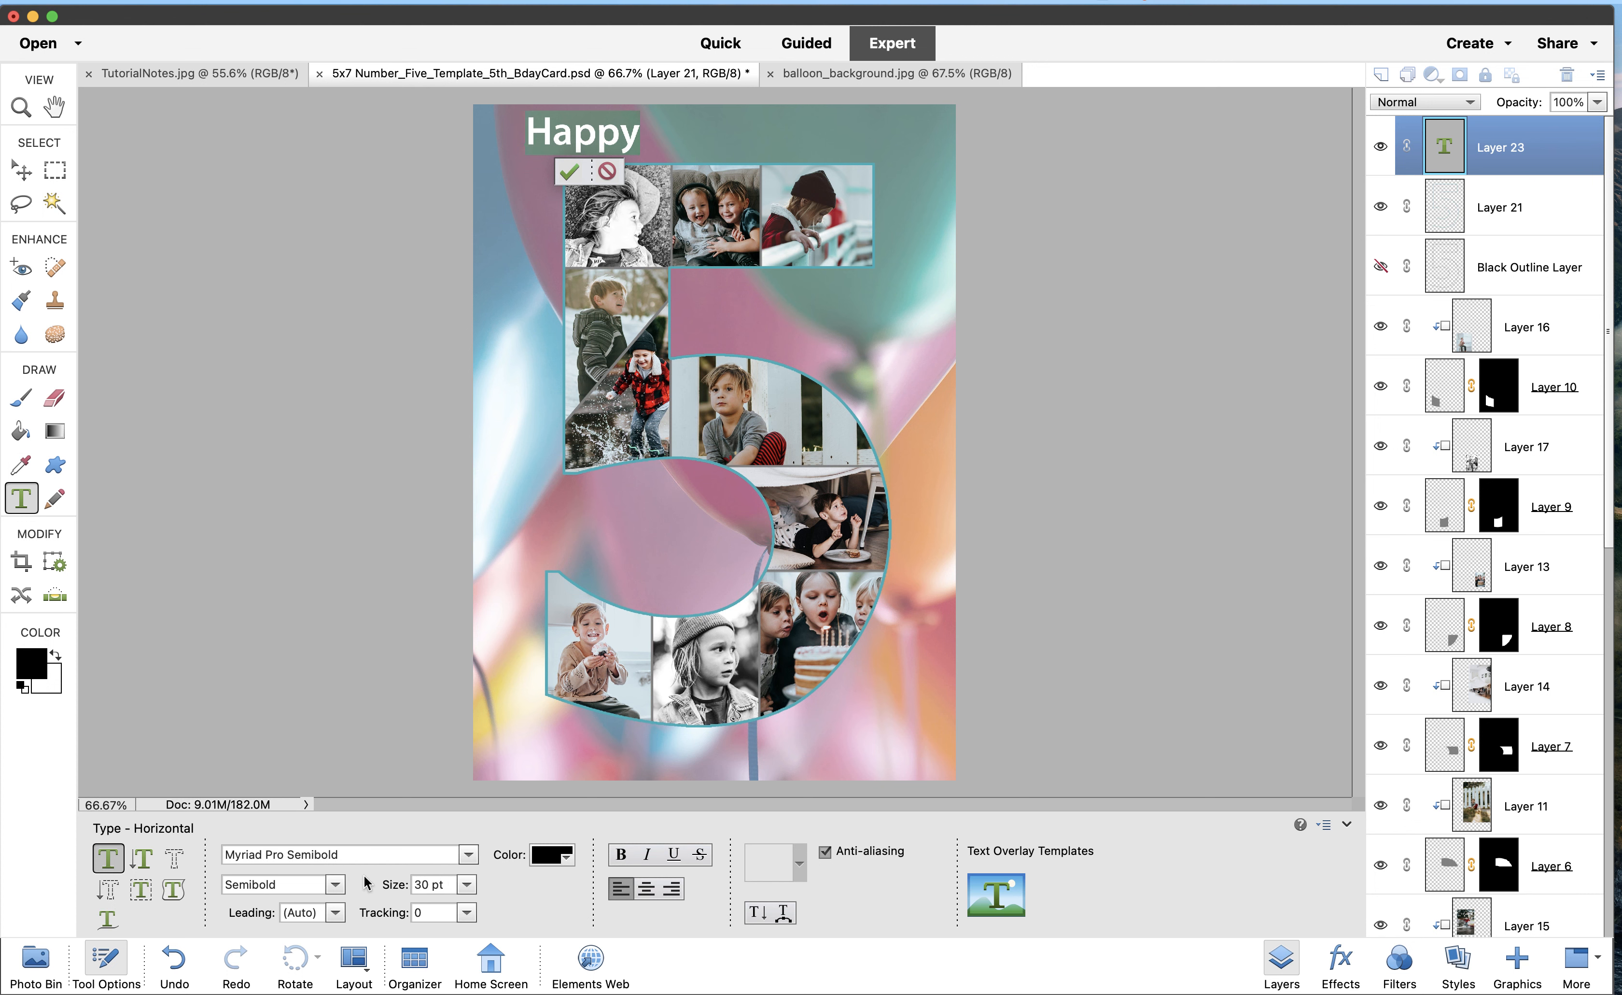
left_click(409, 243)
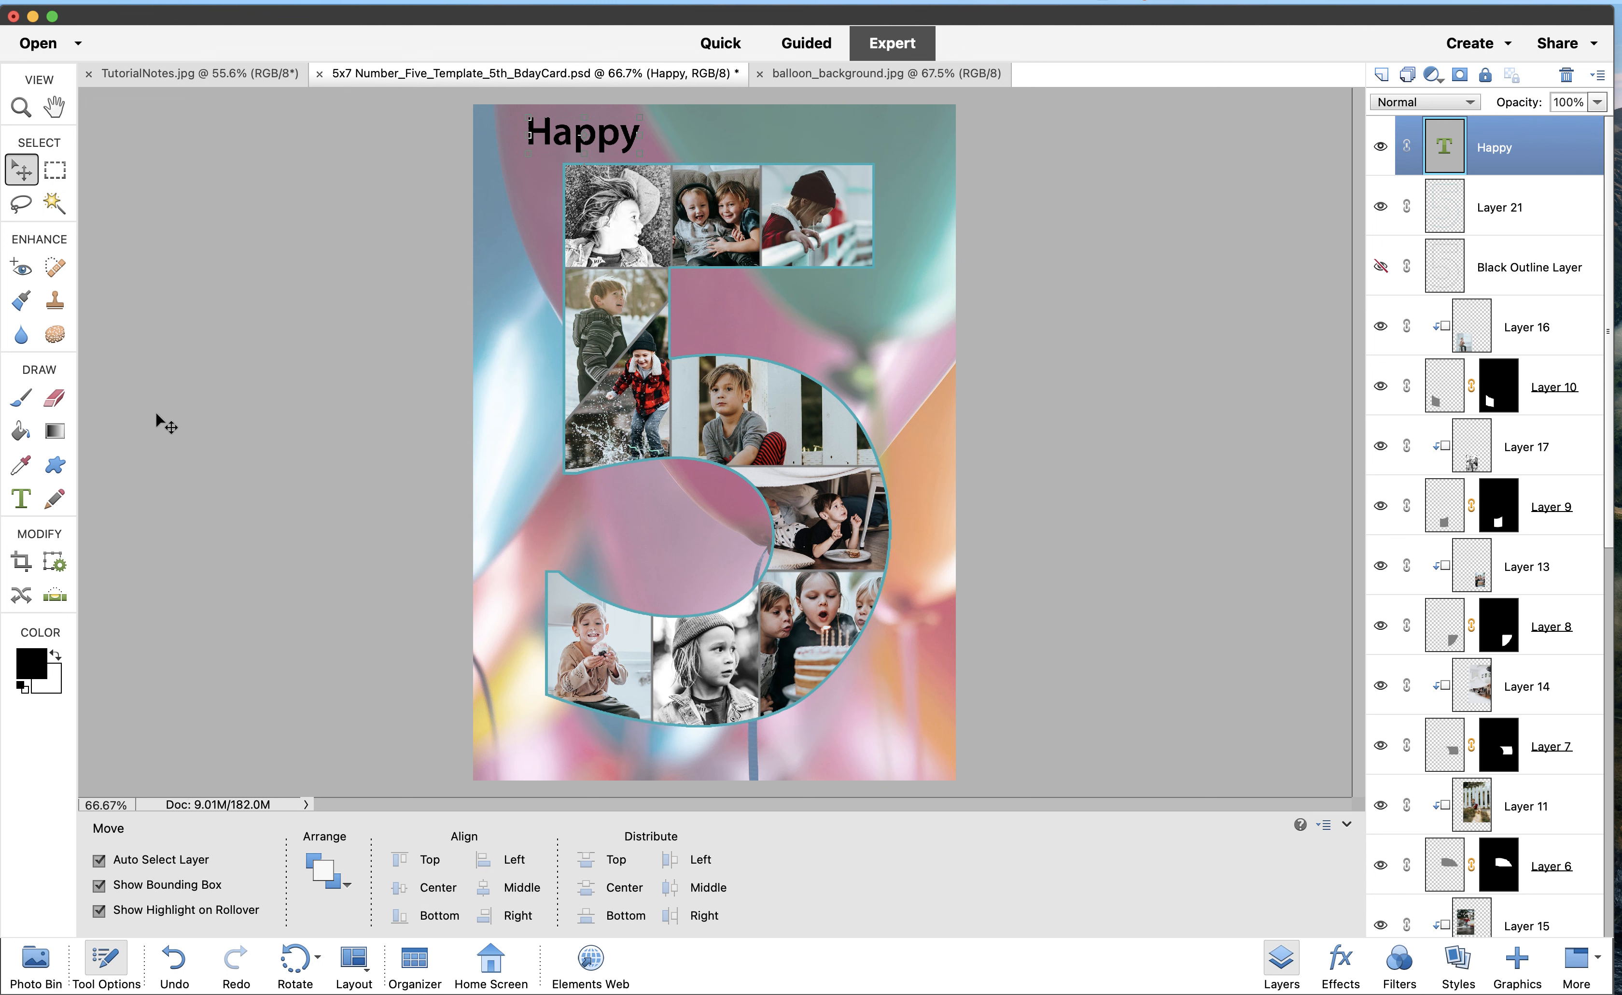
left_click(22, 499)
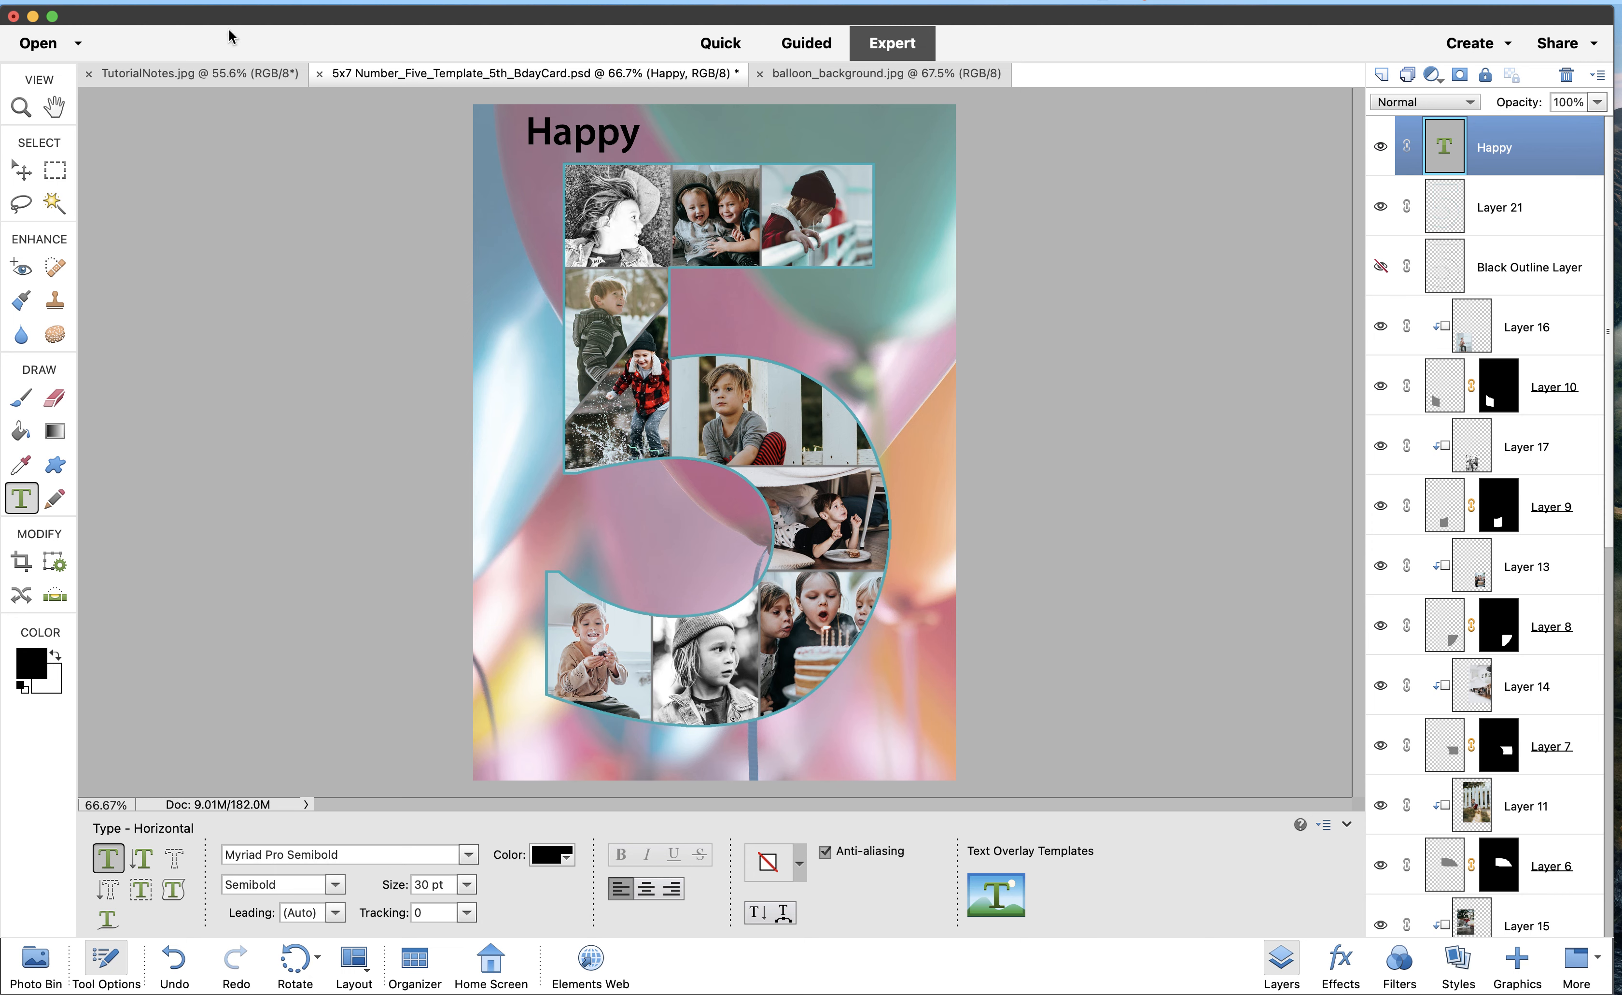
left_click(217, 72)
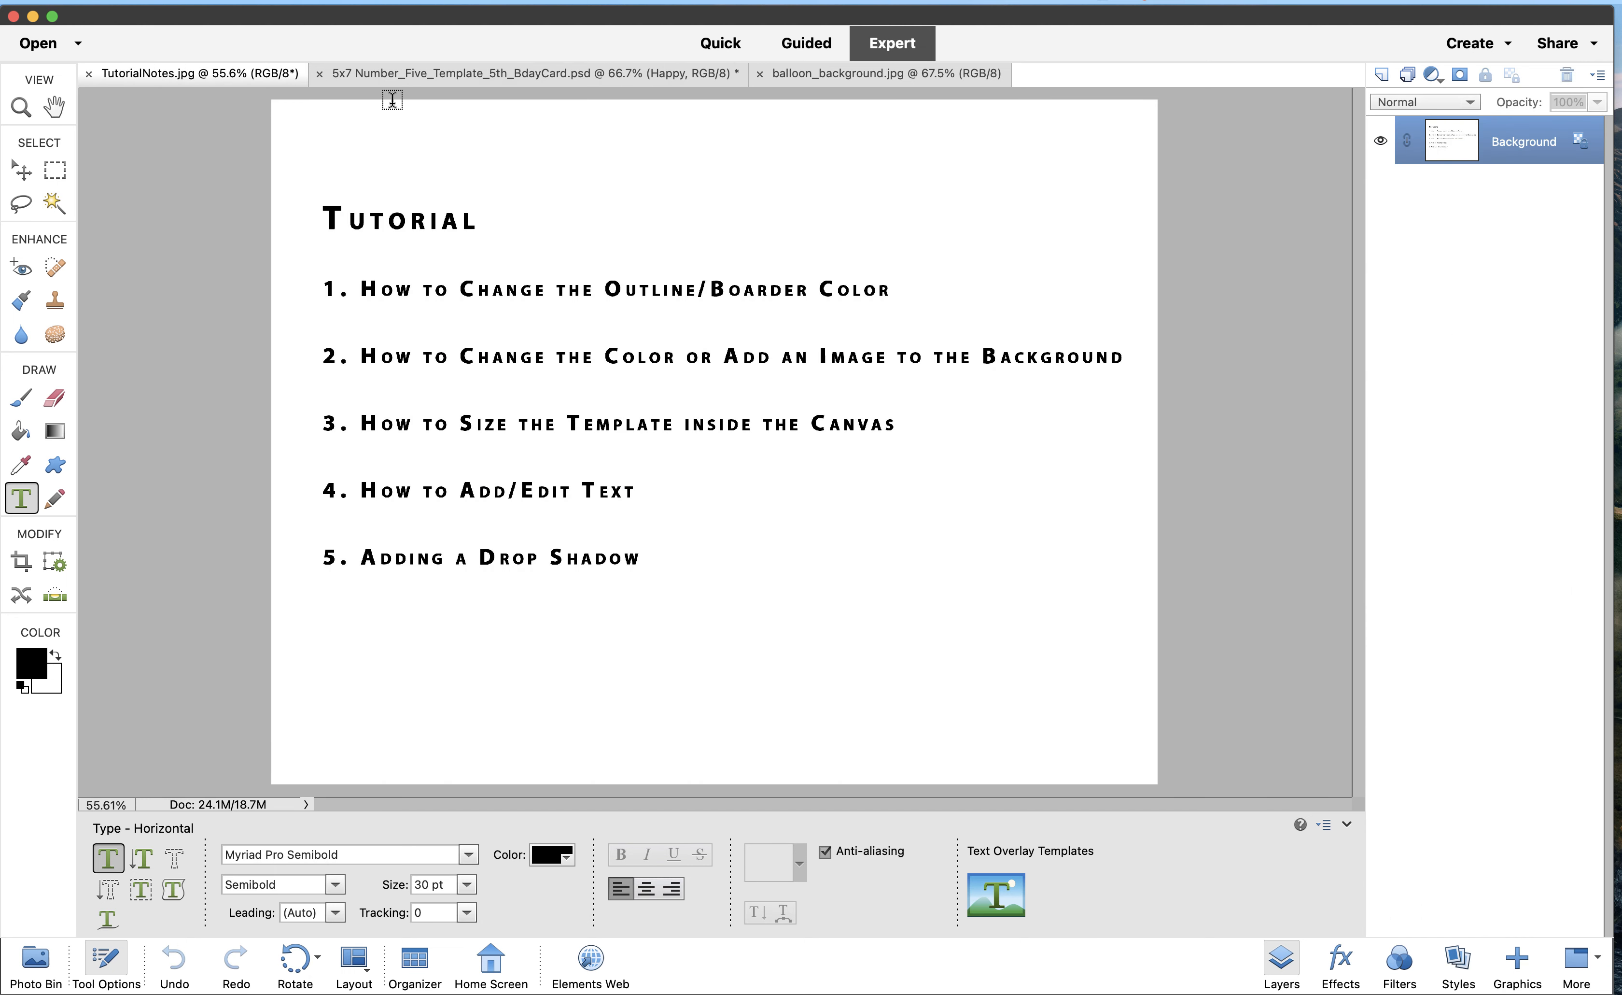
Type a black 30 pt 'th' to the right of the 5, below Happy, and commit it
left_click(419, 75)
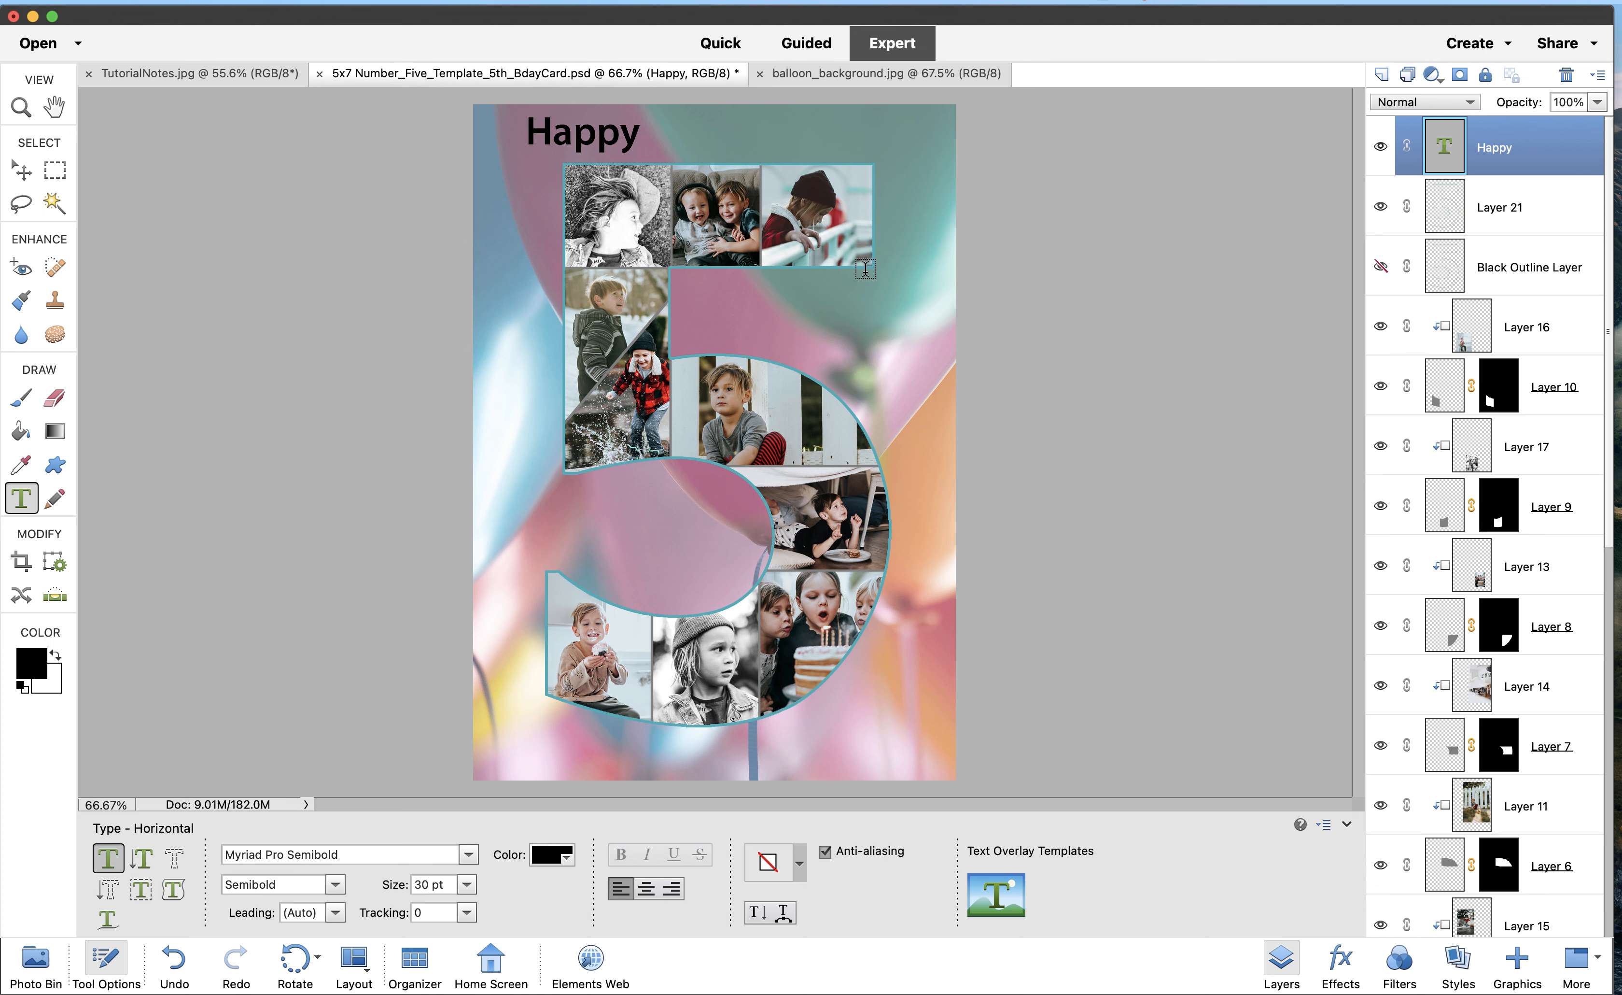
left_click(885, 254)
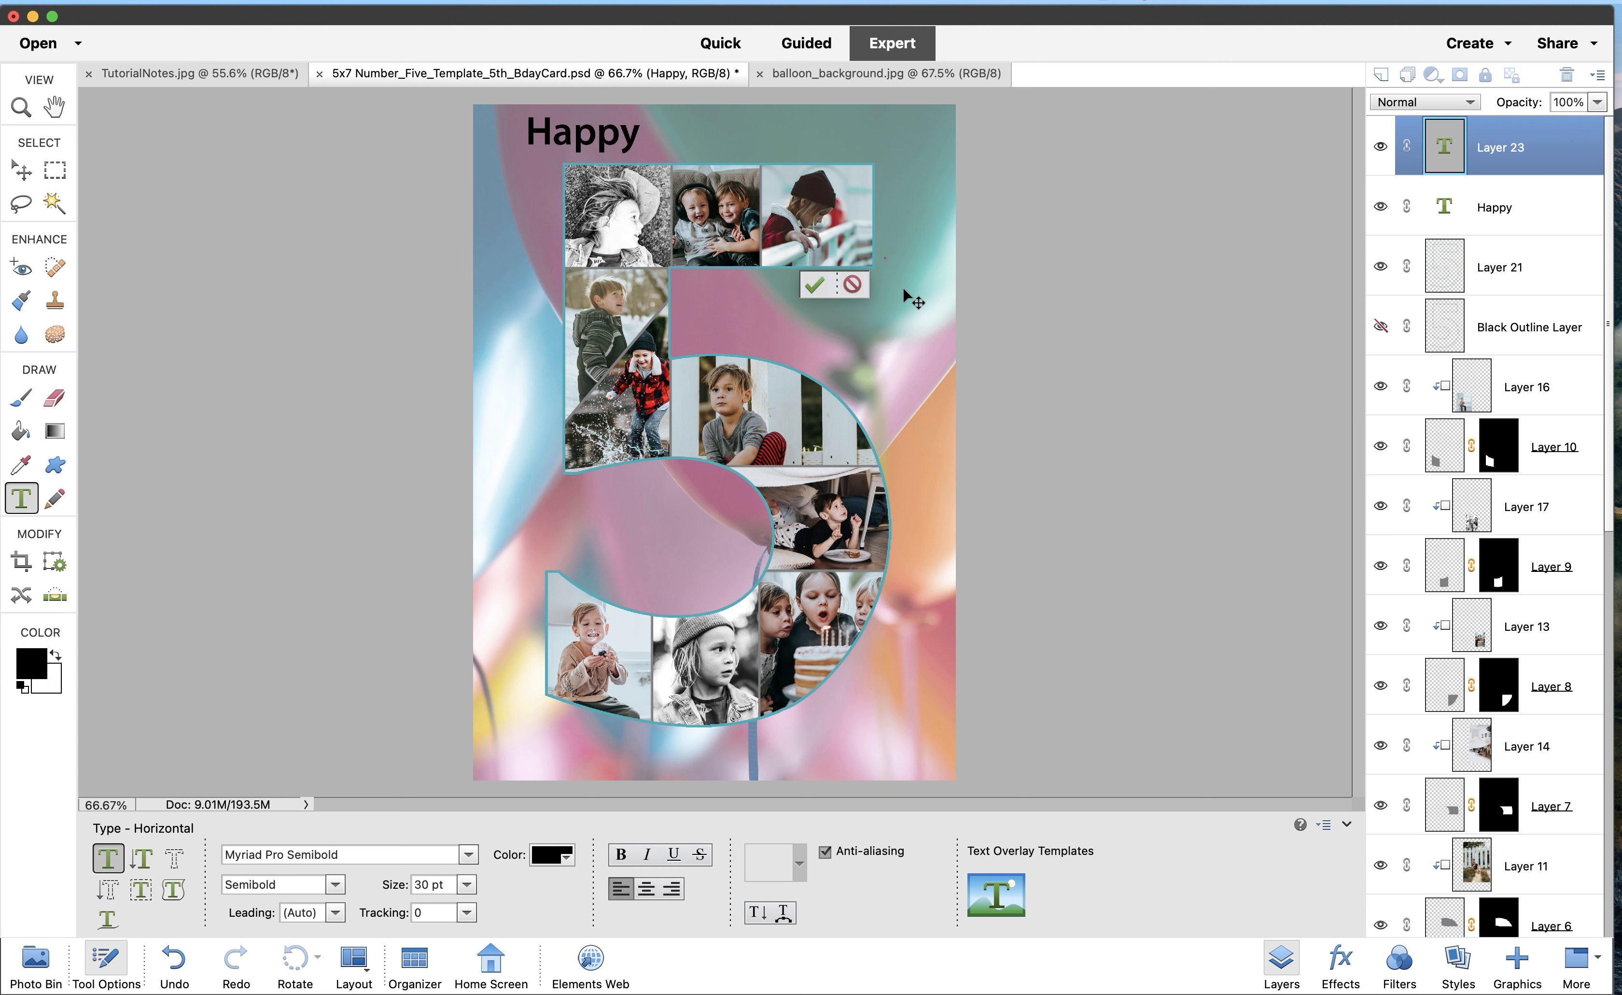
type("th")
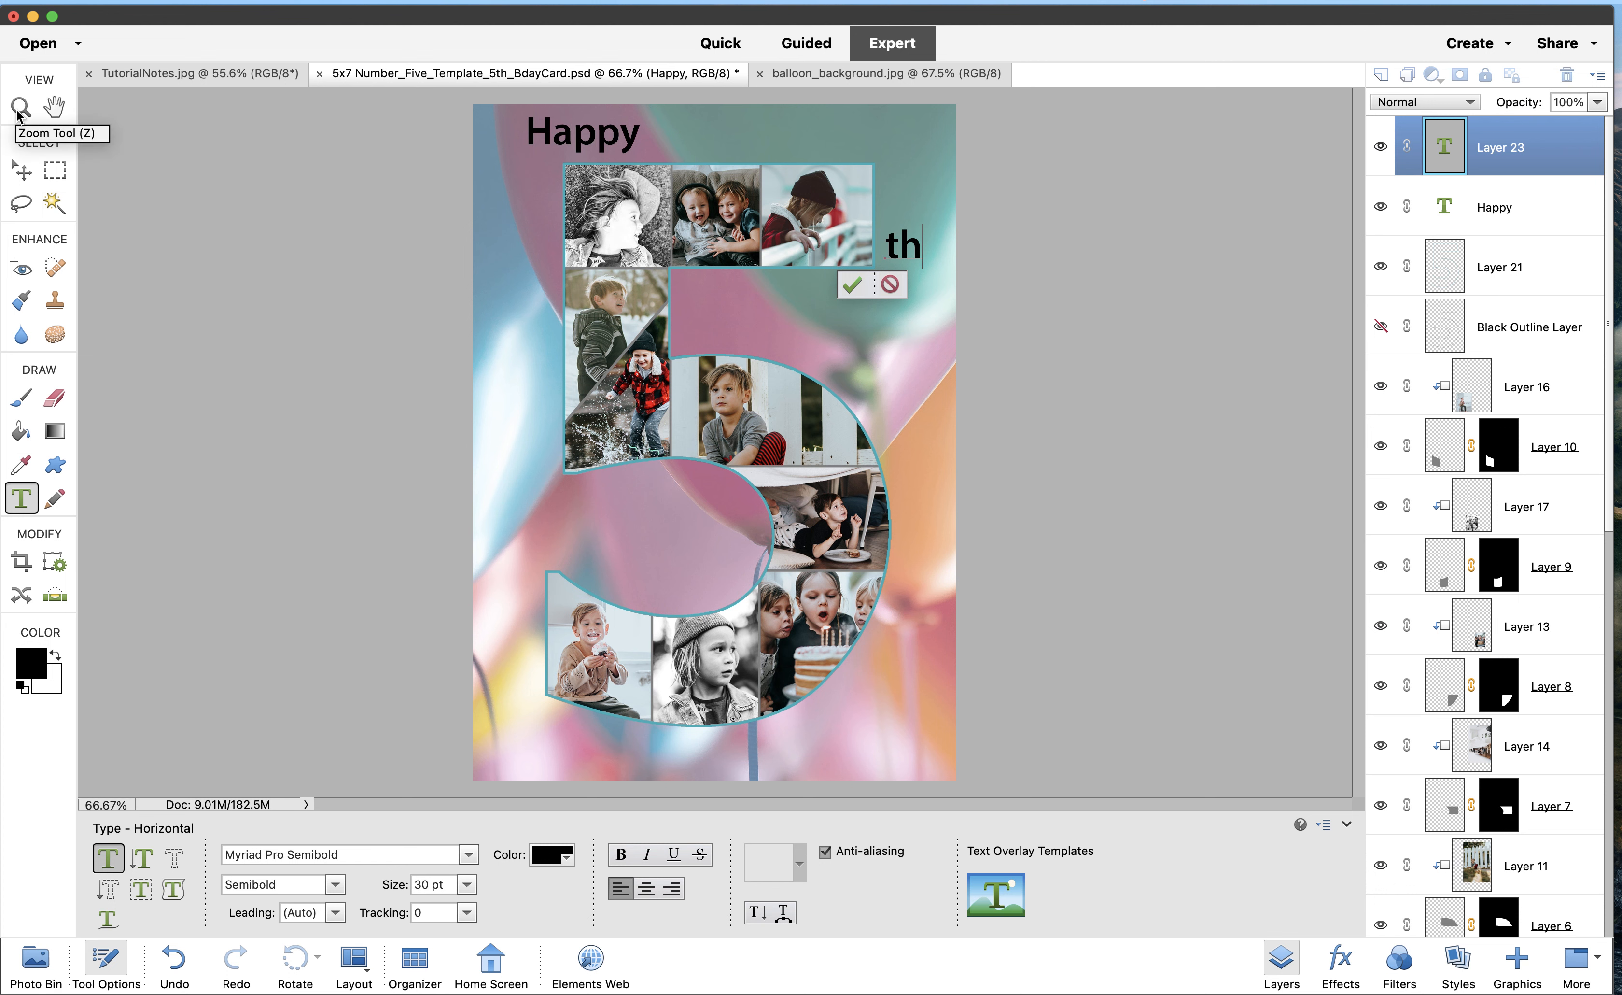
key("super+Return")
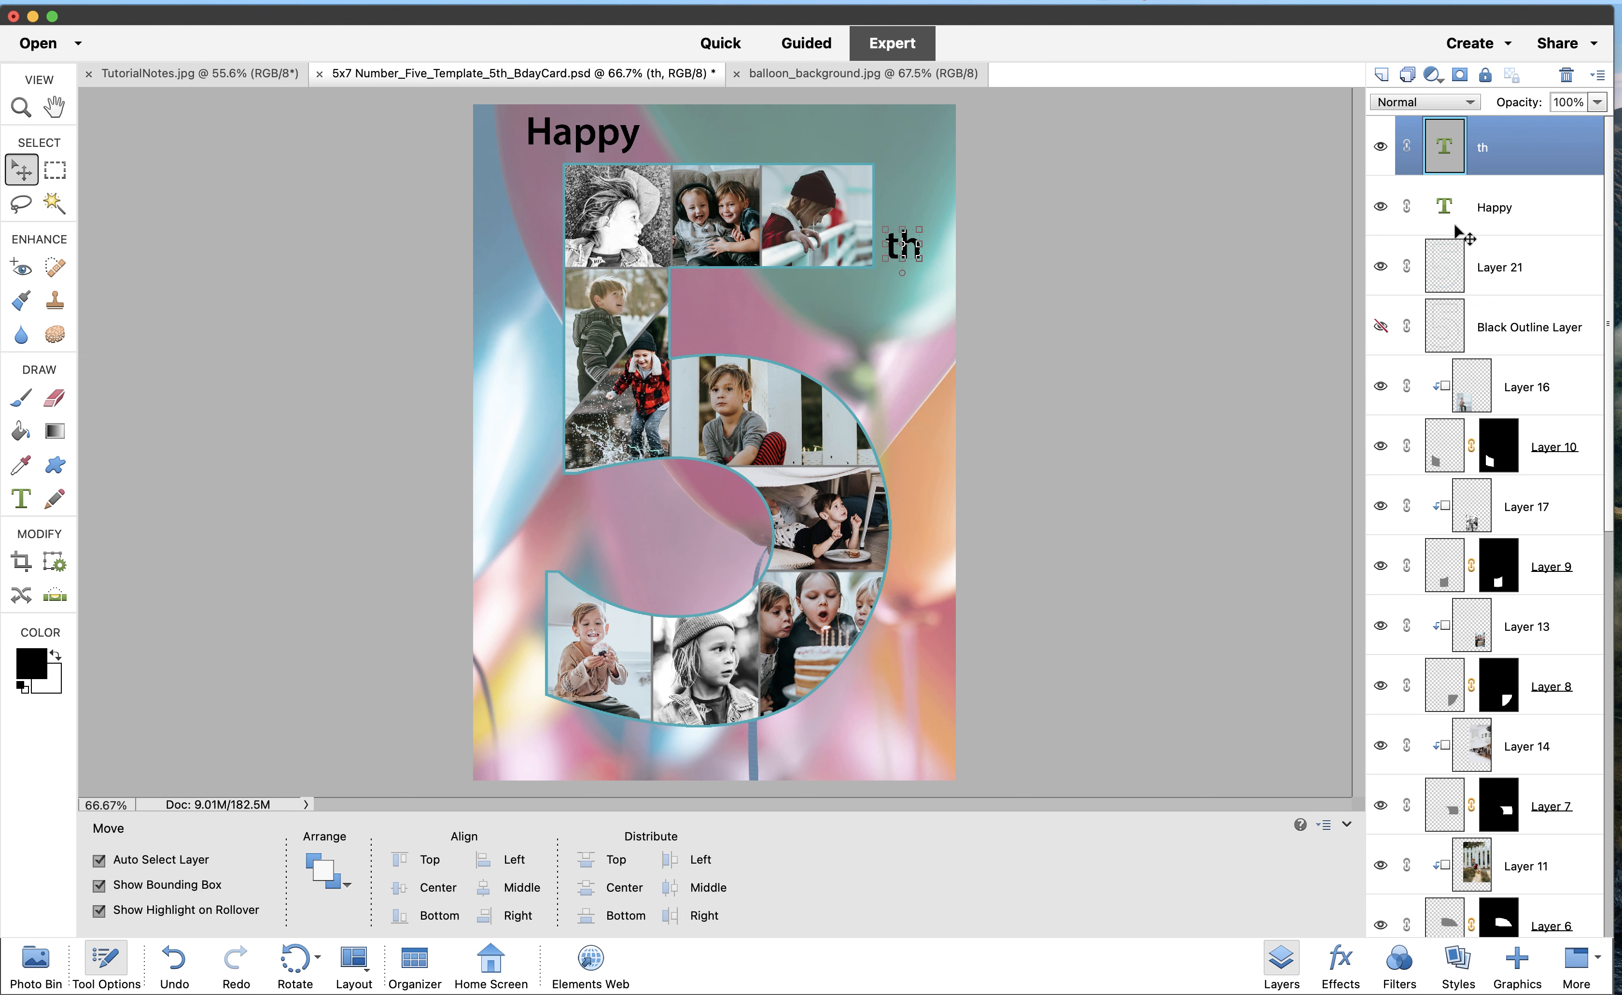
left_click(1522, 207)
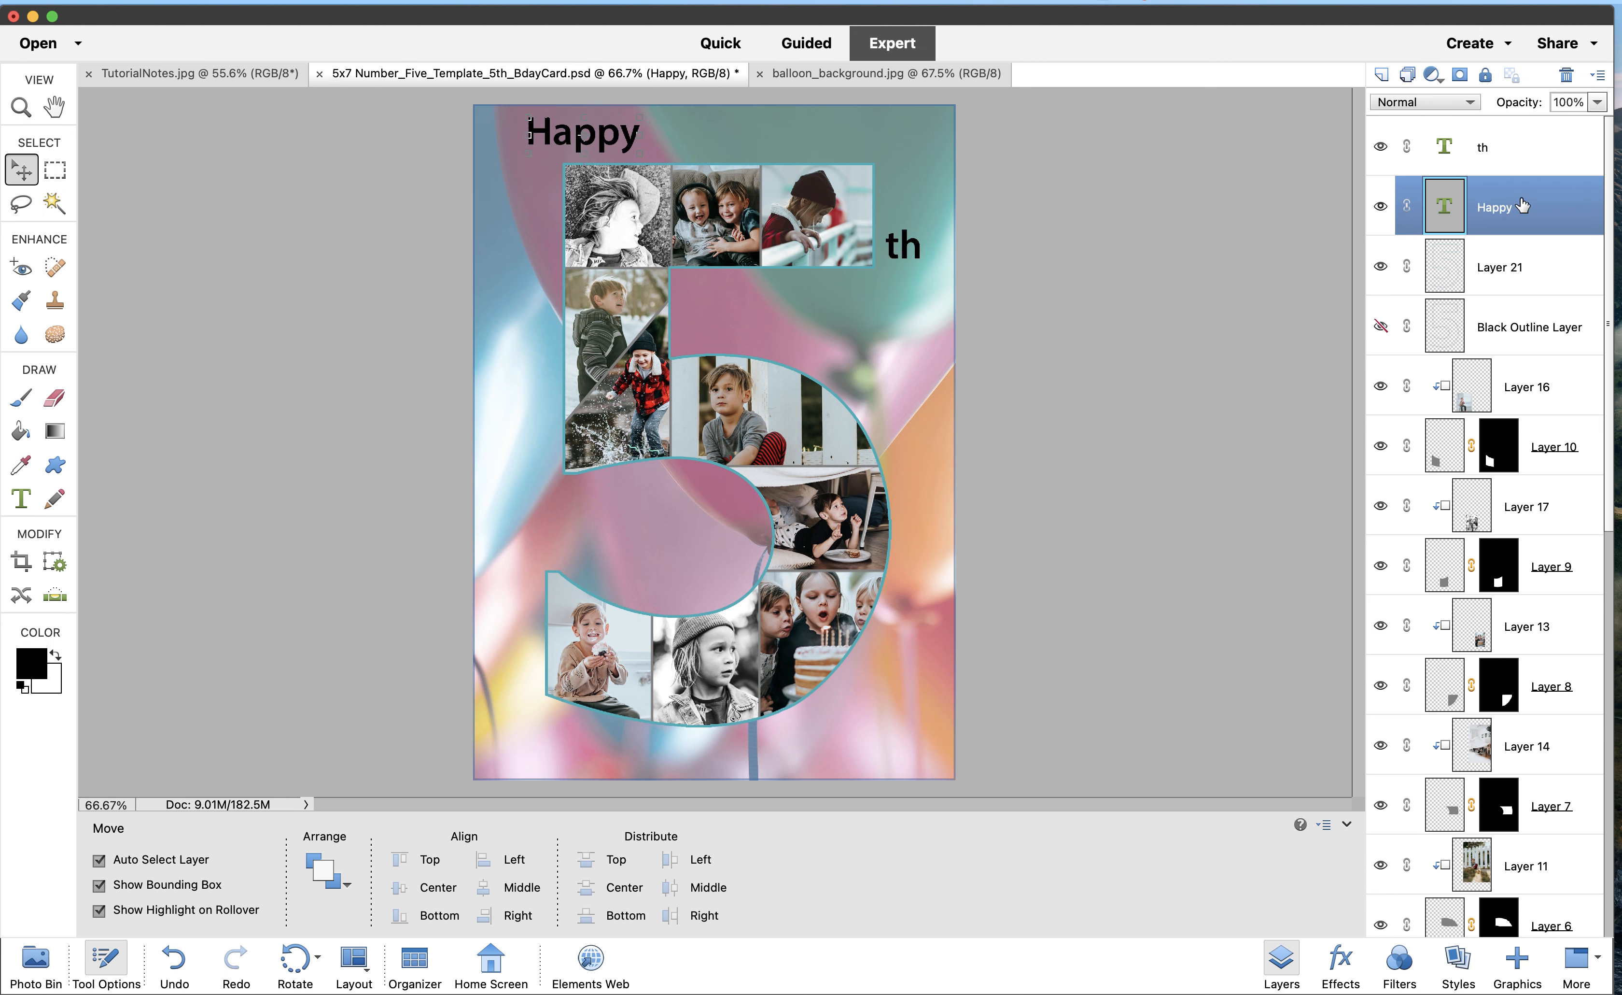
left_click(1501, 156)
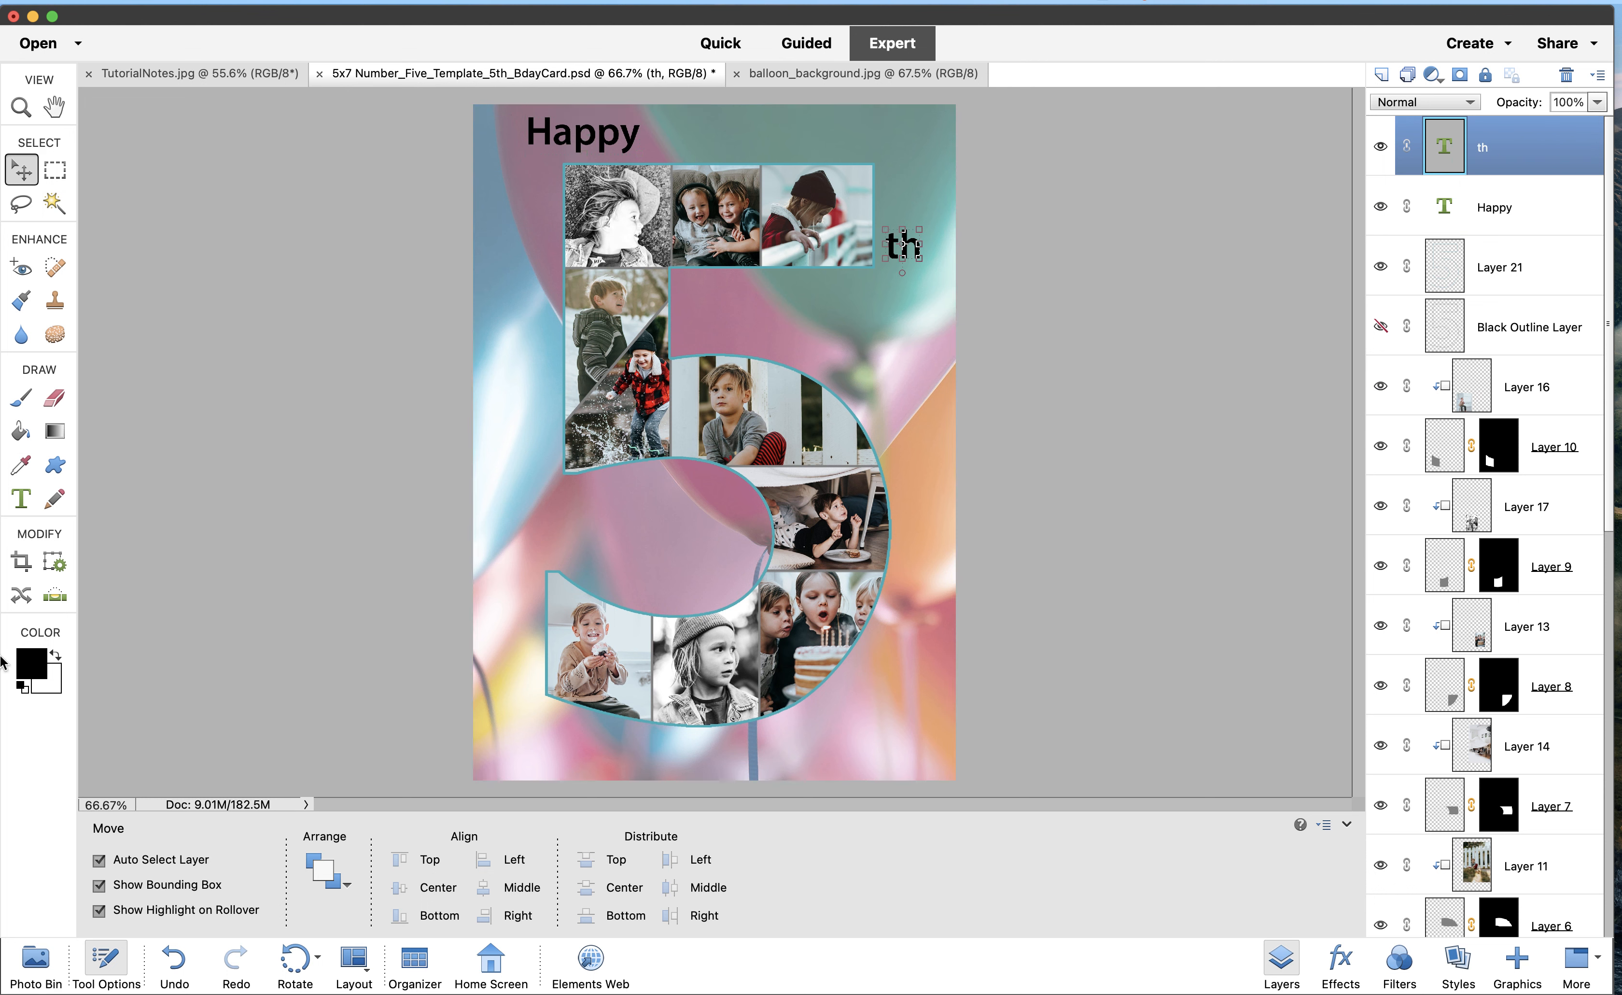
left_click(21, 501)
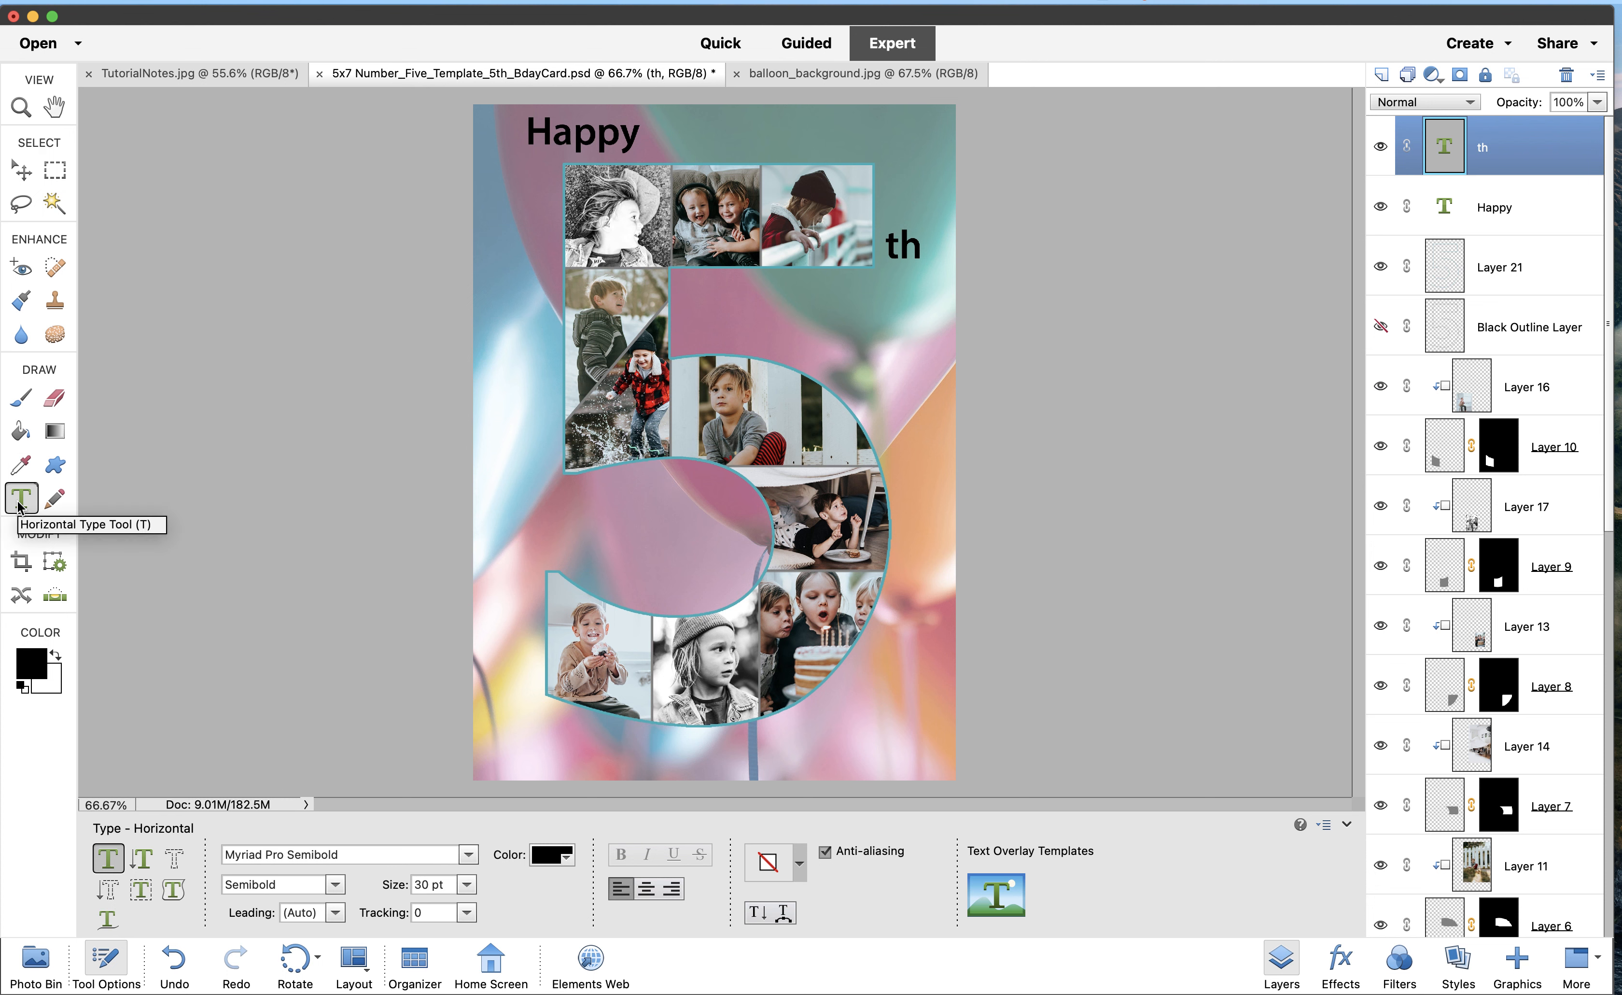
Add the text 'Birthday' on a new line below the 5 and commit it
left_click(564, 752)
type("Birthday")
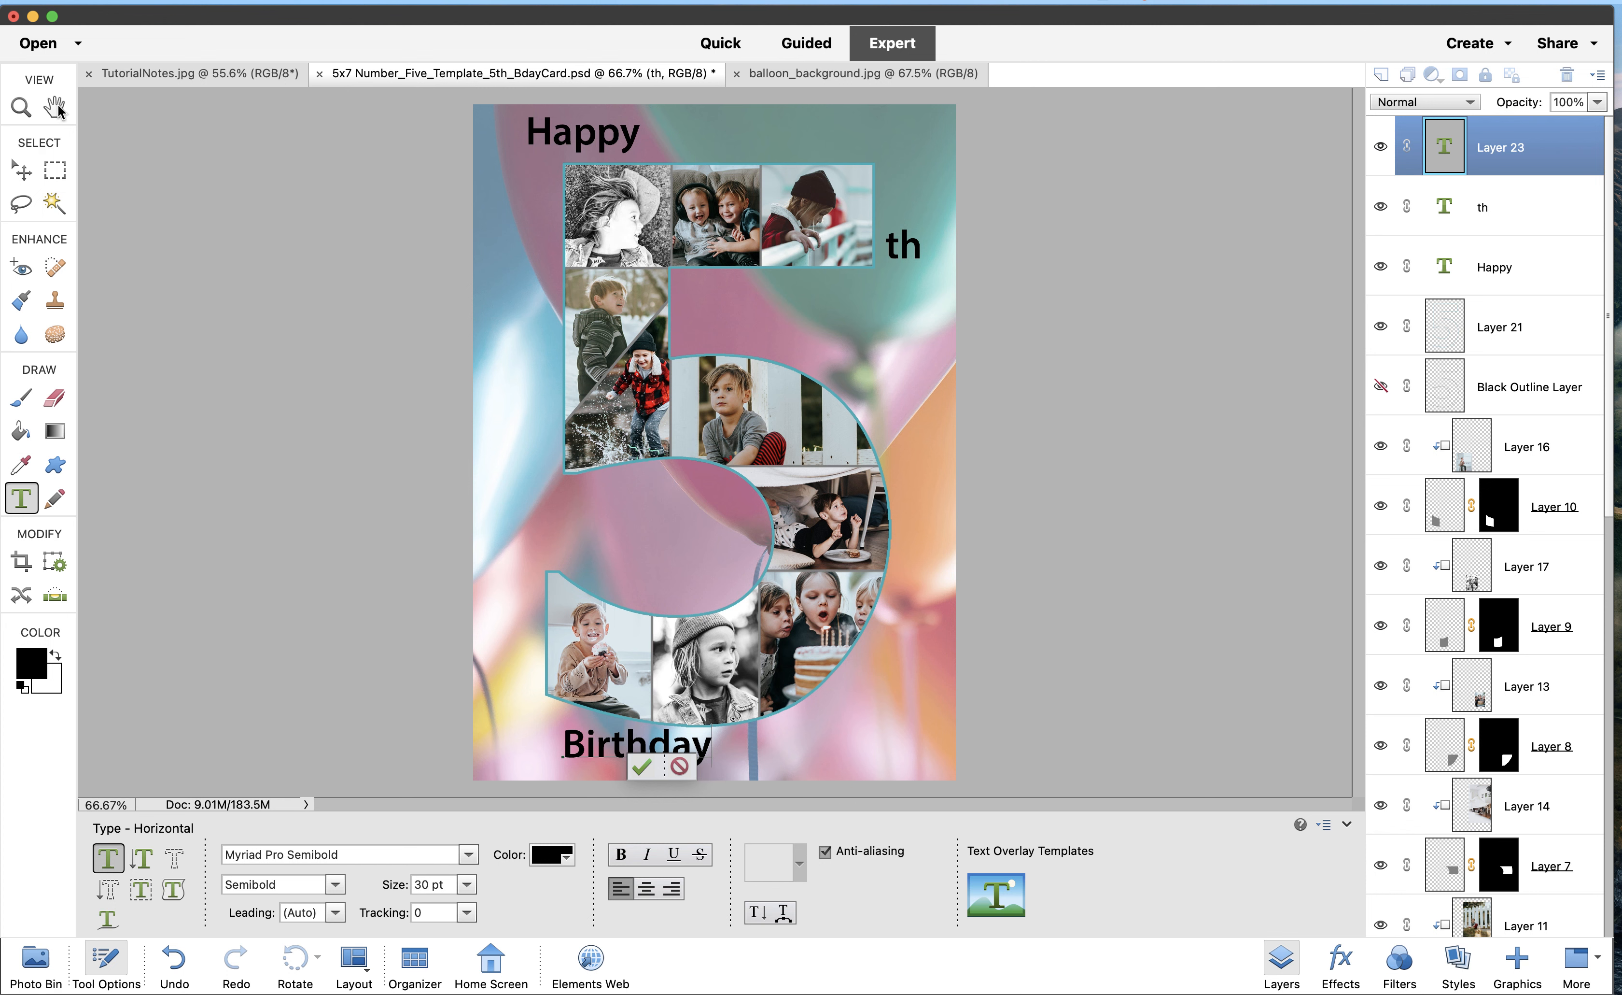
left_click(24, 175)
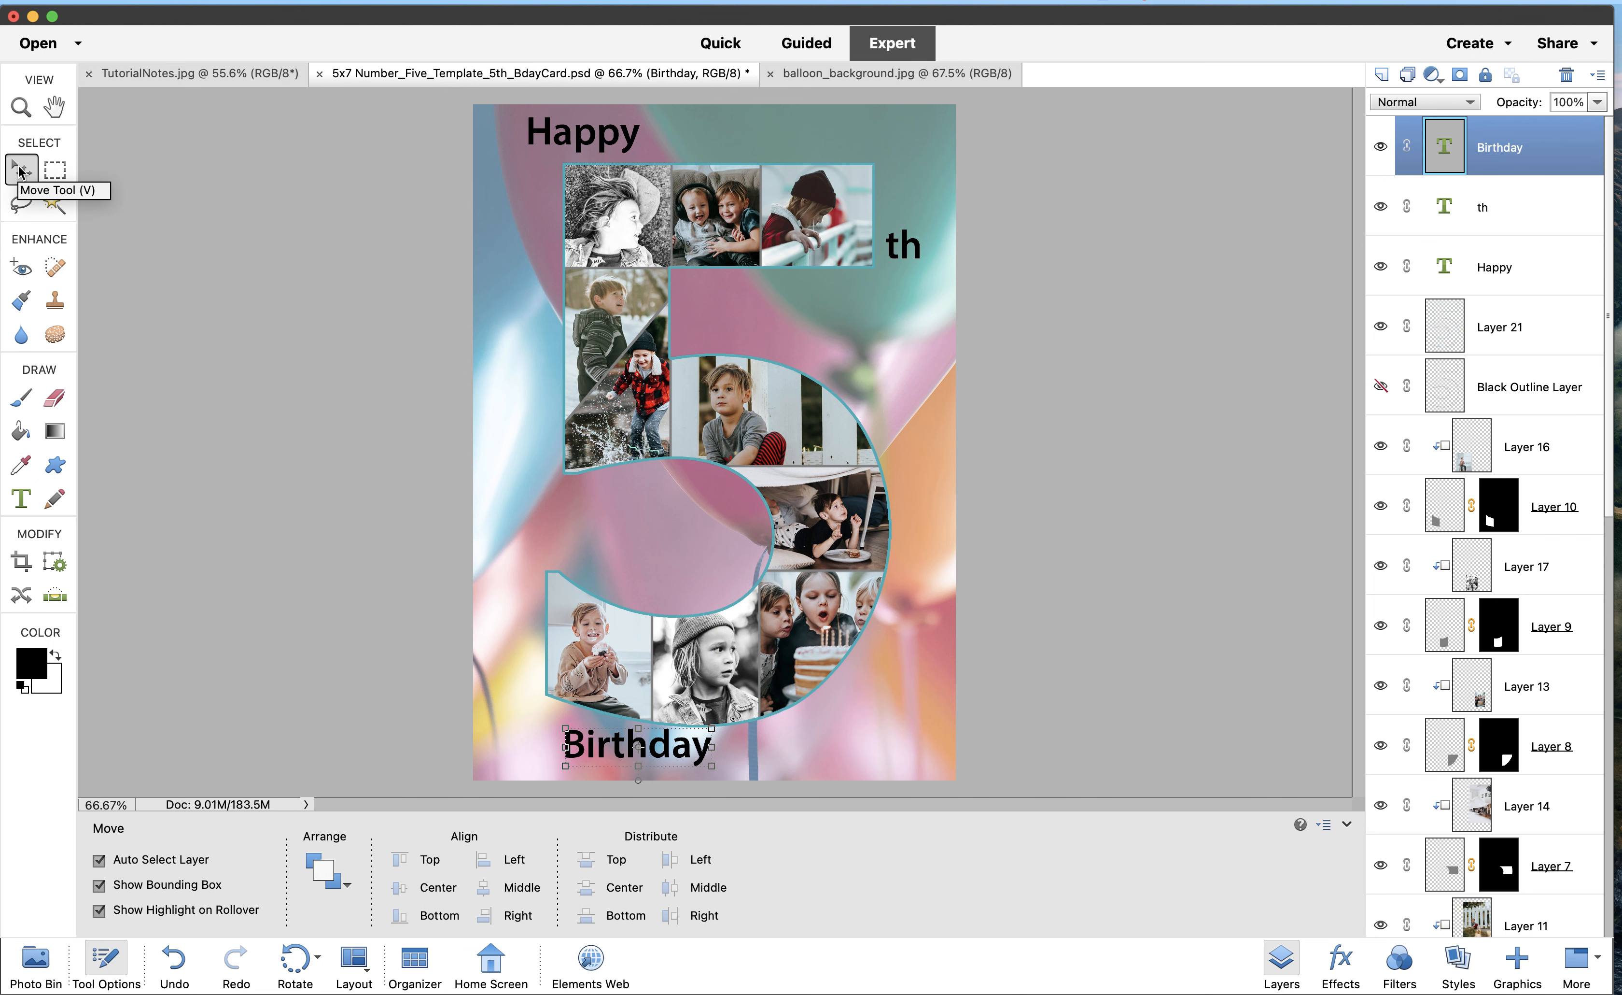
Drag the Birthday text right and nudge it into place, centred under the 5, then deselect
left_click_drag(643, 750, 726, 756)
key("Down")
key("Down")
key("Left")
key("Left")
key("Left")
key("Left")
key("Left")
key("Left")
key("Left")
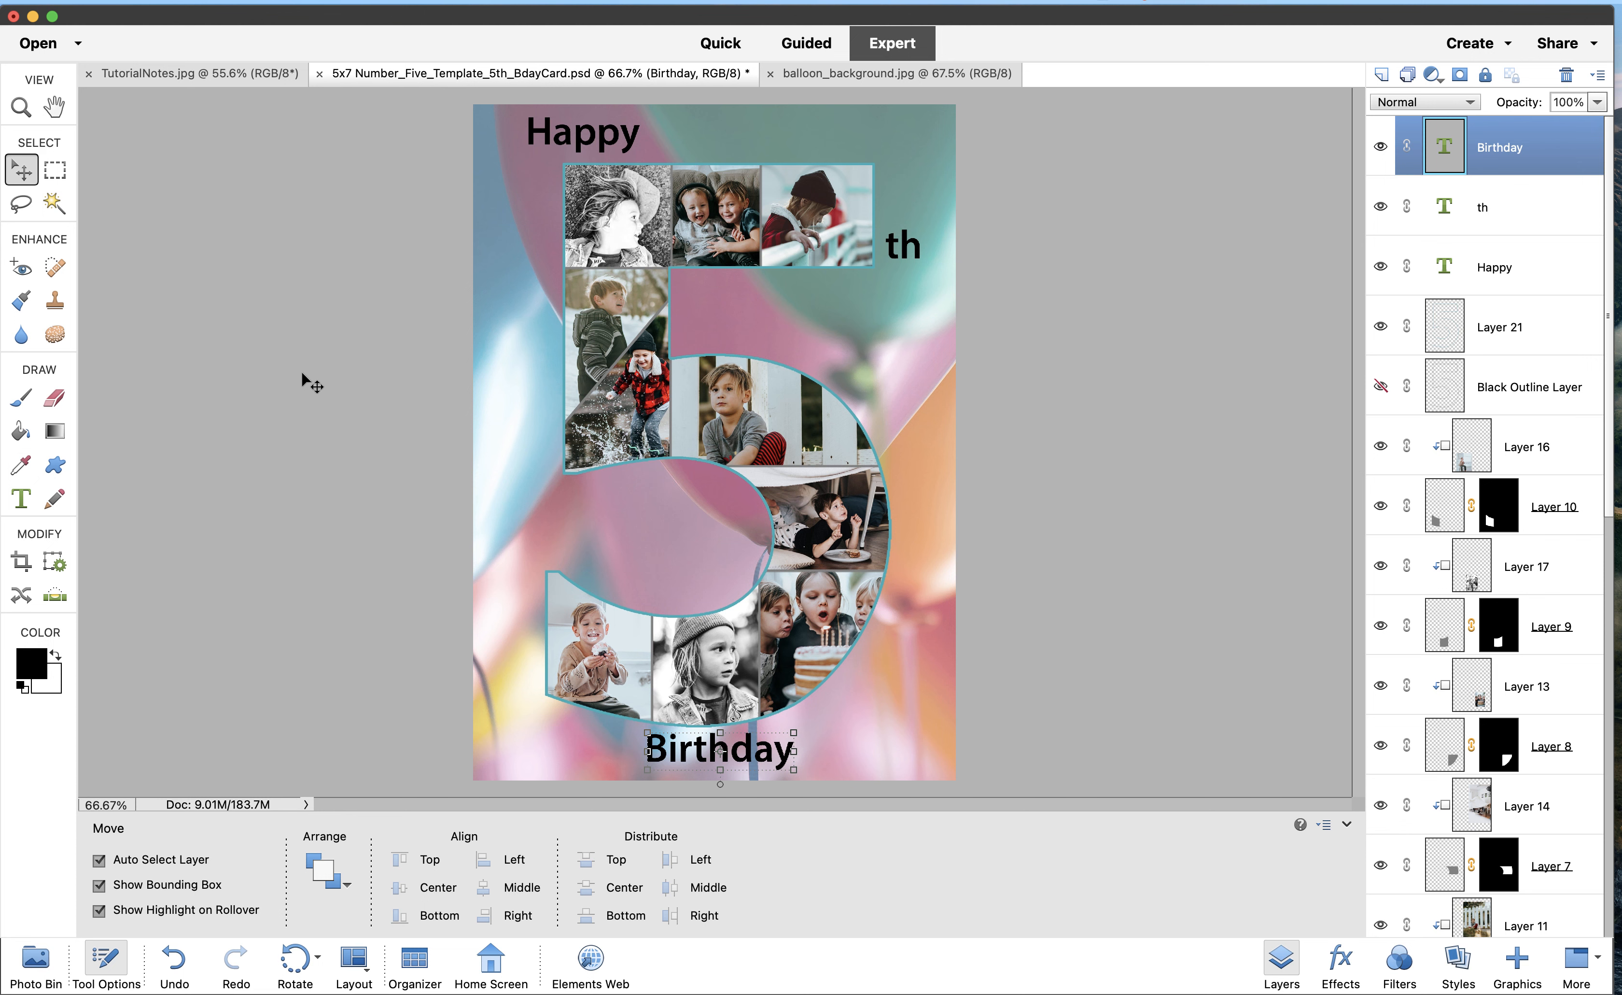
left_click(313, 382)
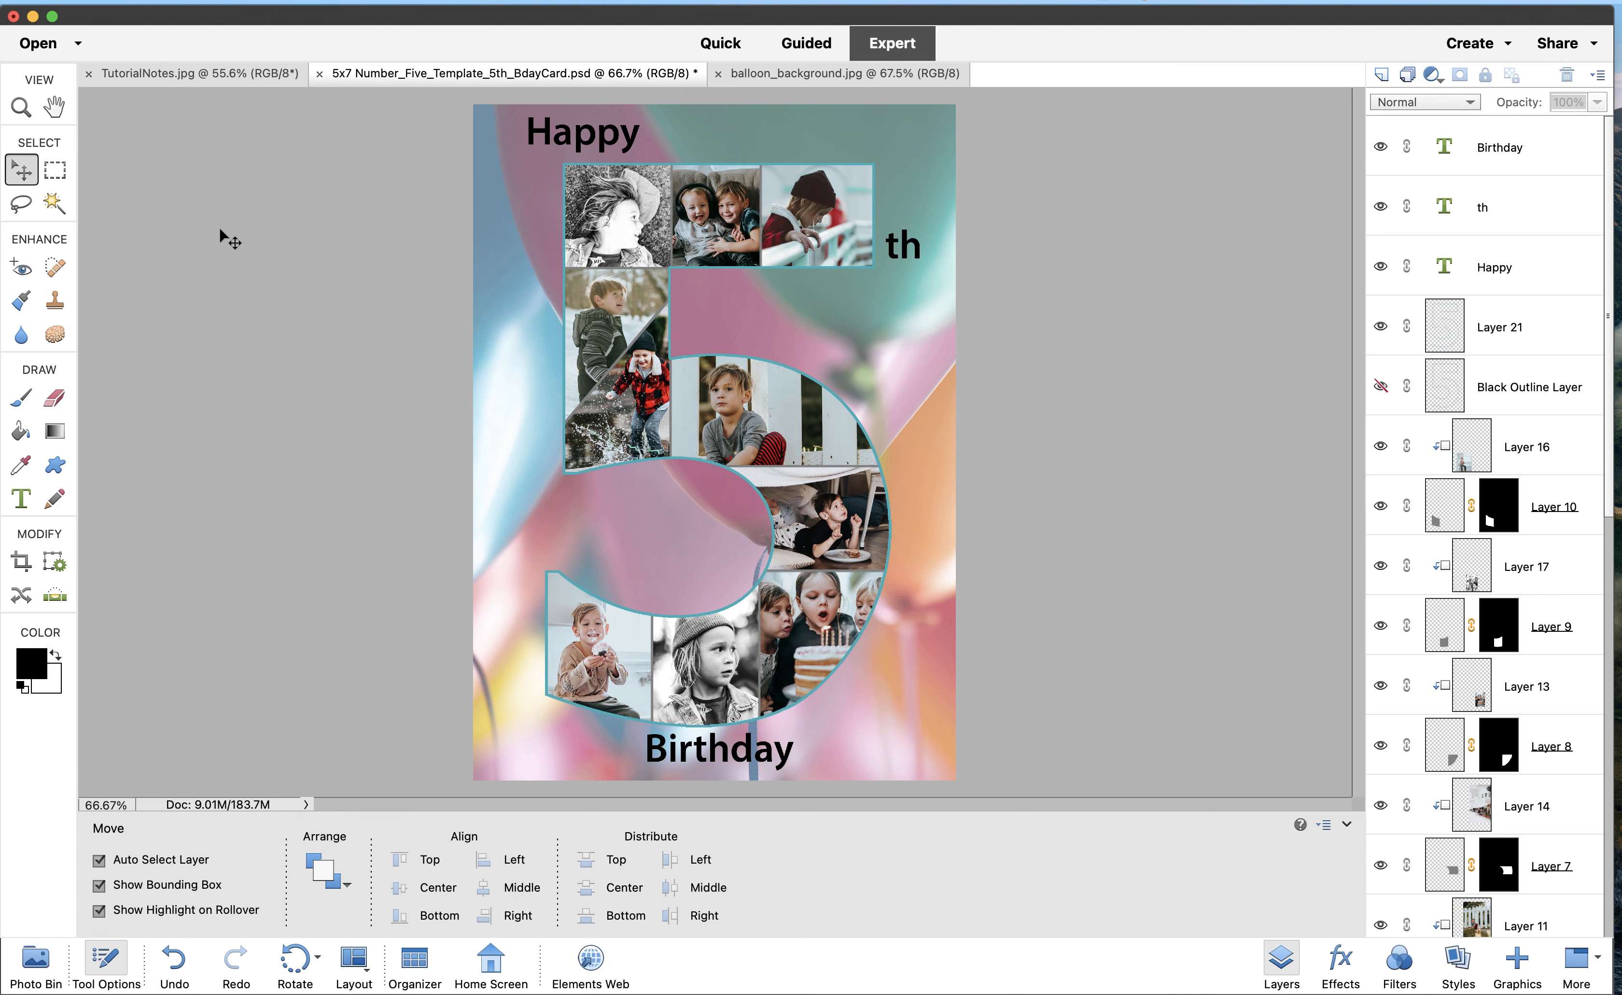
Select the Whole Number layer through Layer 21, covering every layer of the photo 5
left_click(165, 76)
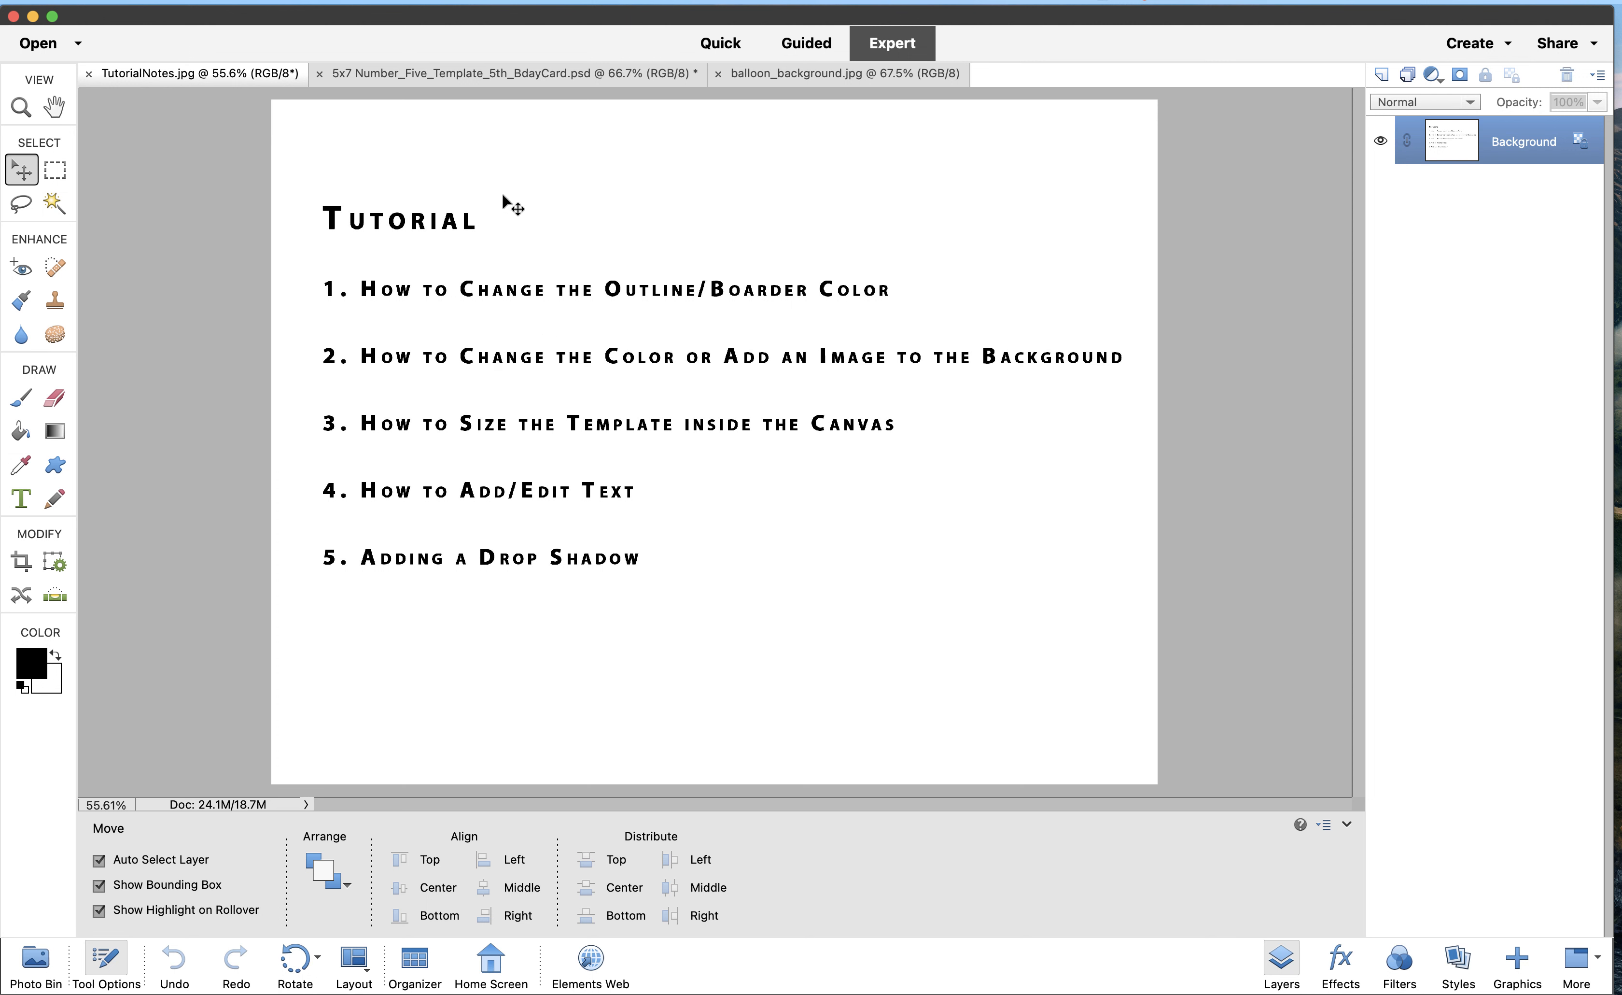
left_click(554, 75)
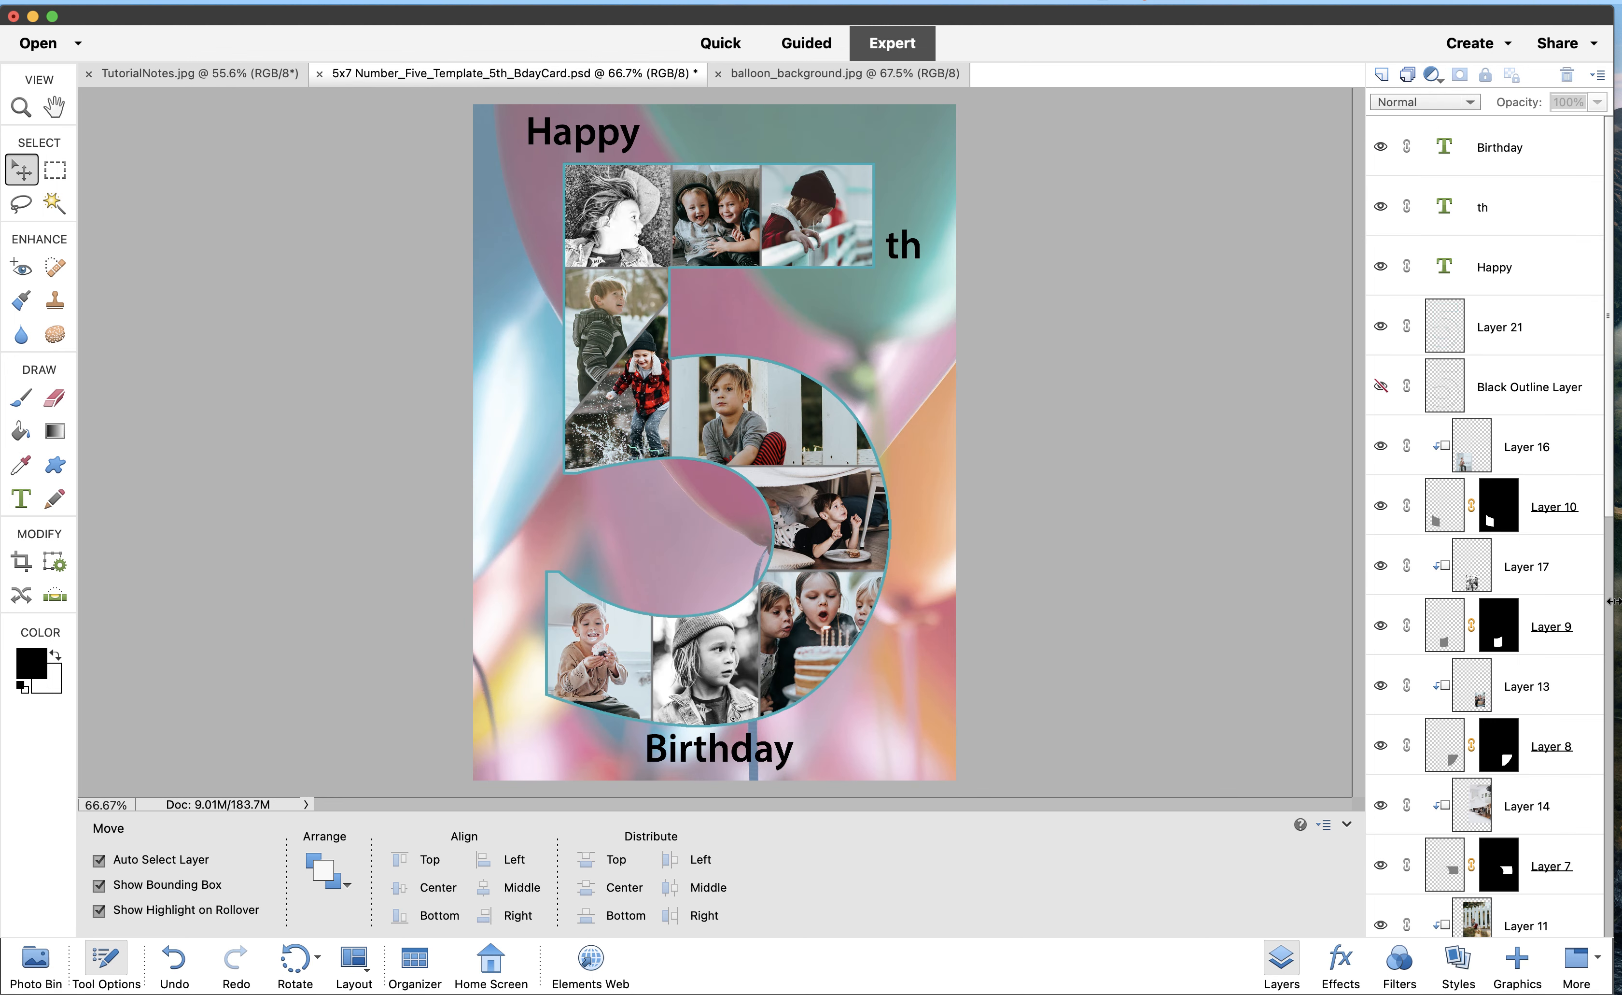
scroll(1497, 606, "down", 10)
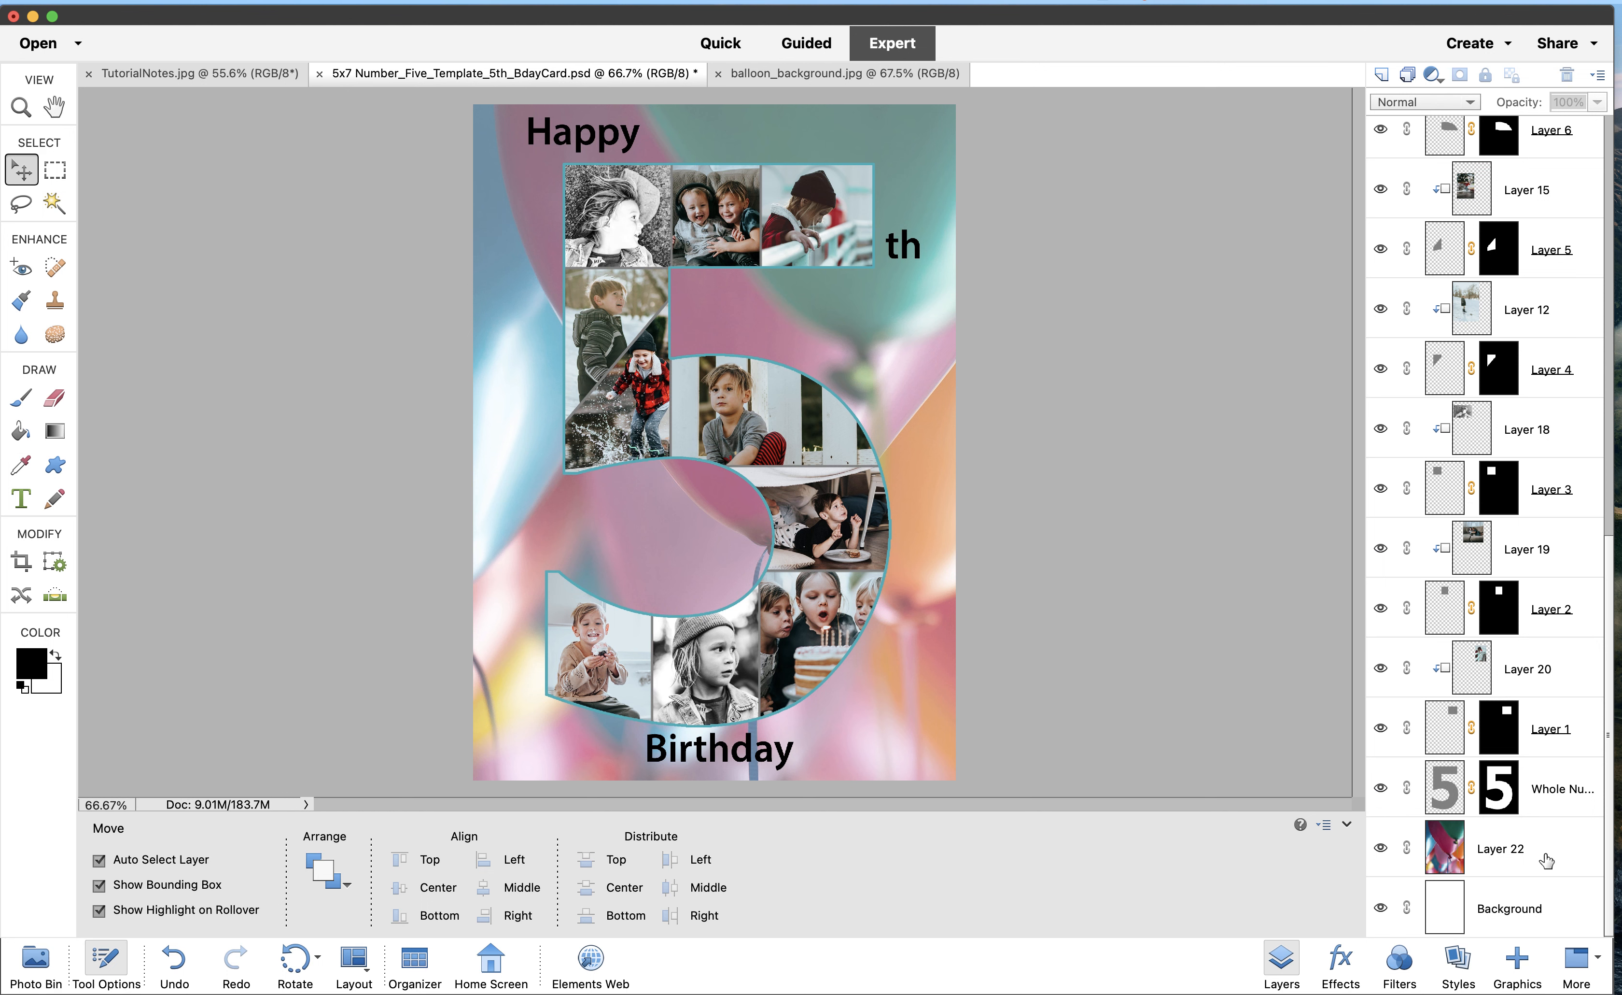
left_click(1572, 781)
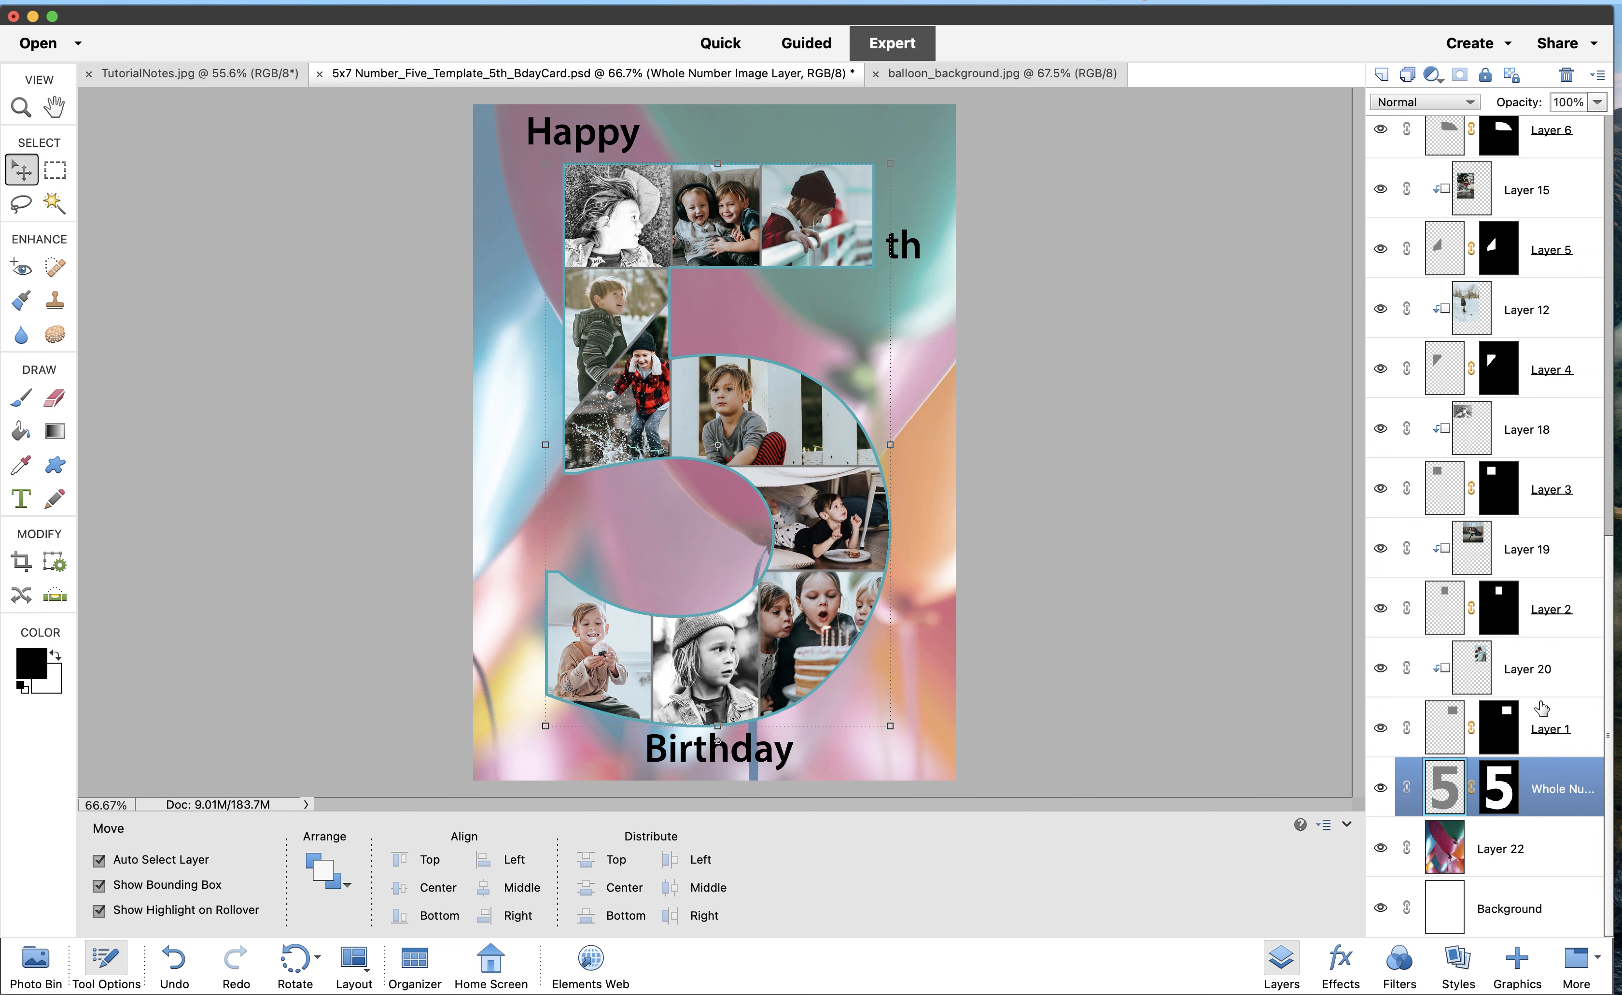
scroll(1522, 639, "up", 10)
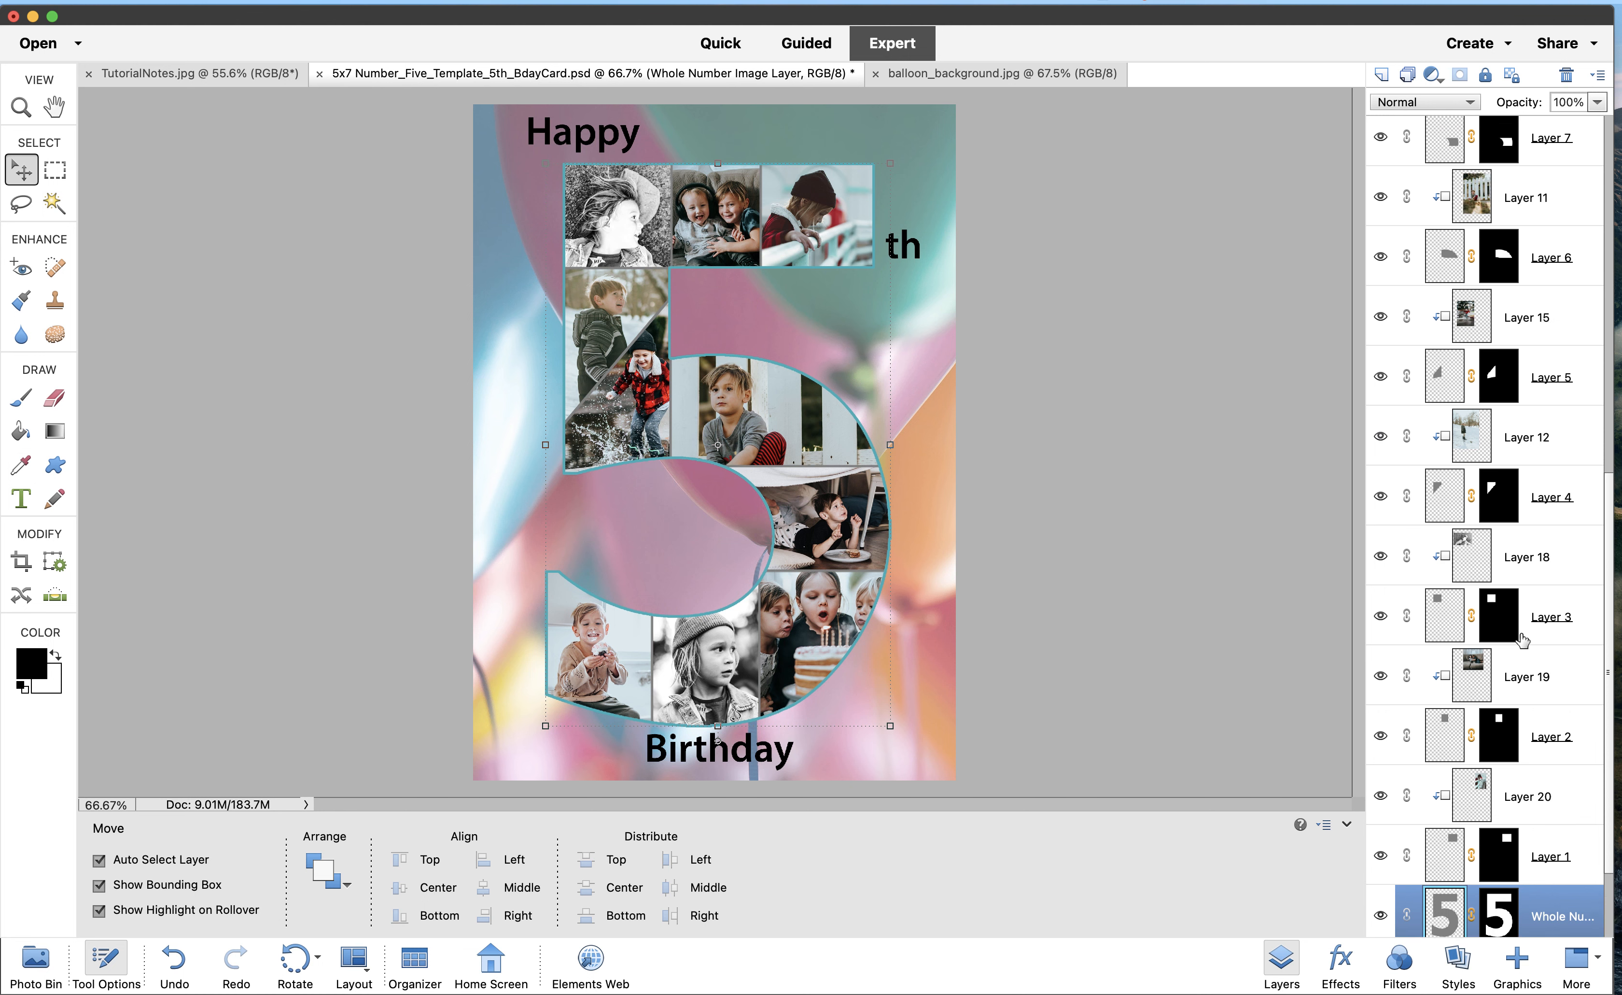
scroll(1523, 639, "up", 4)
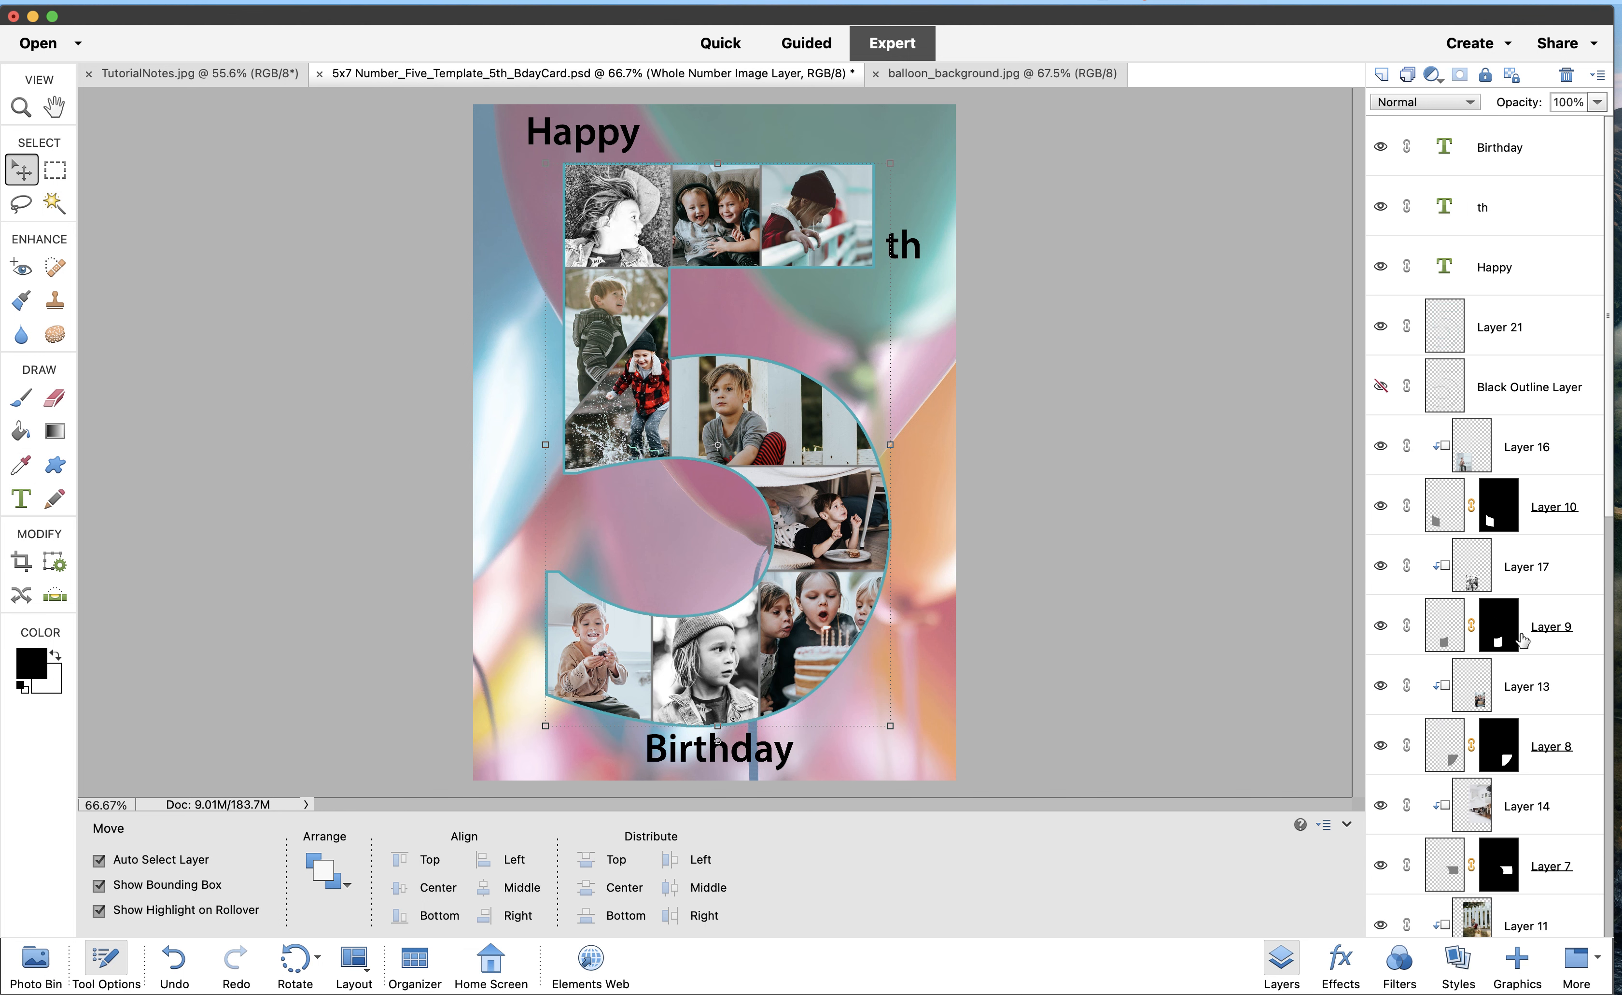
left_click(1550, 340, "shift")
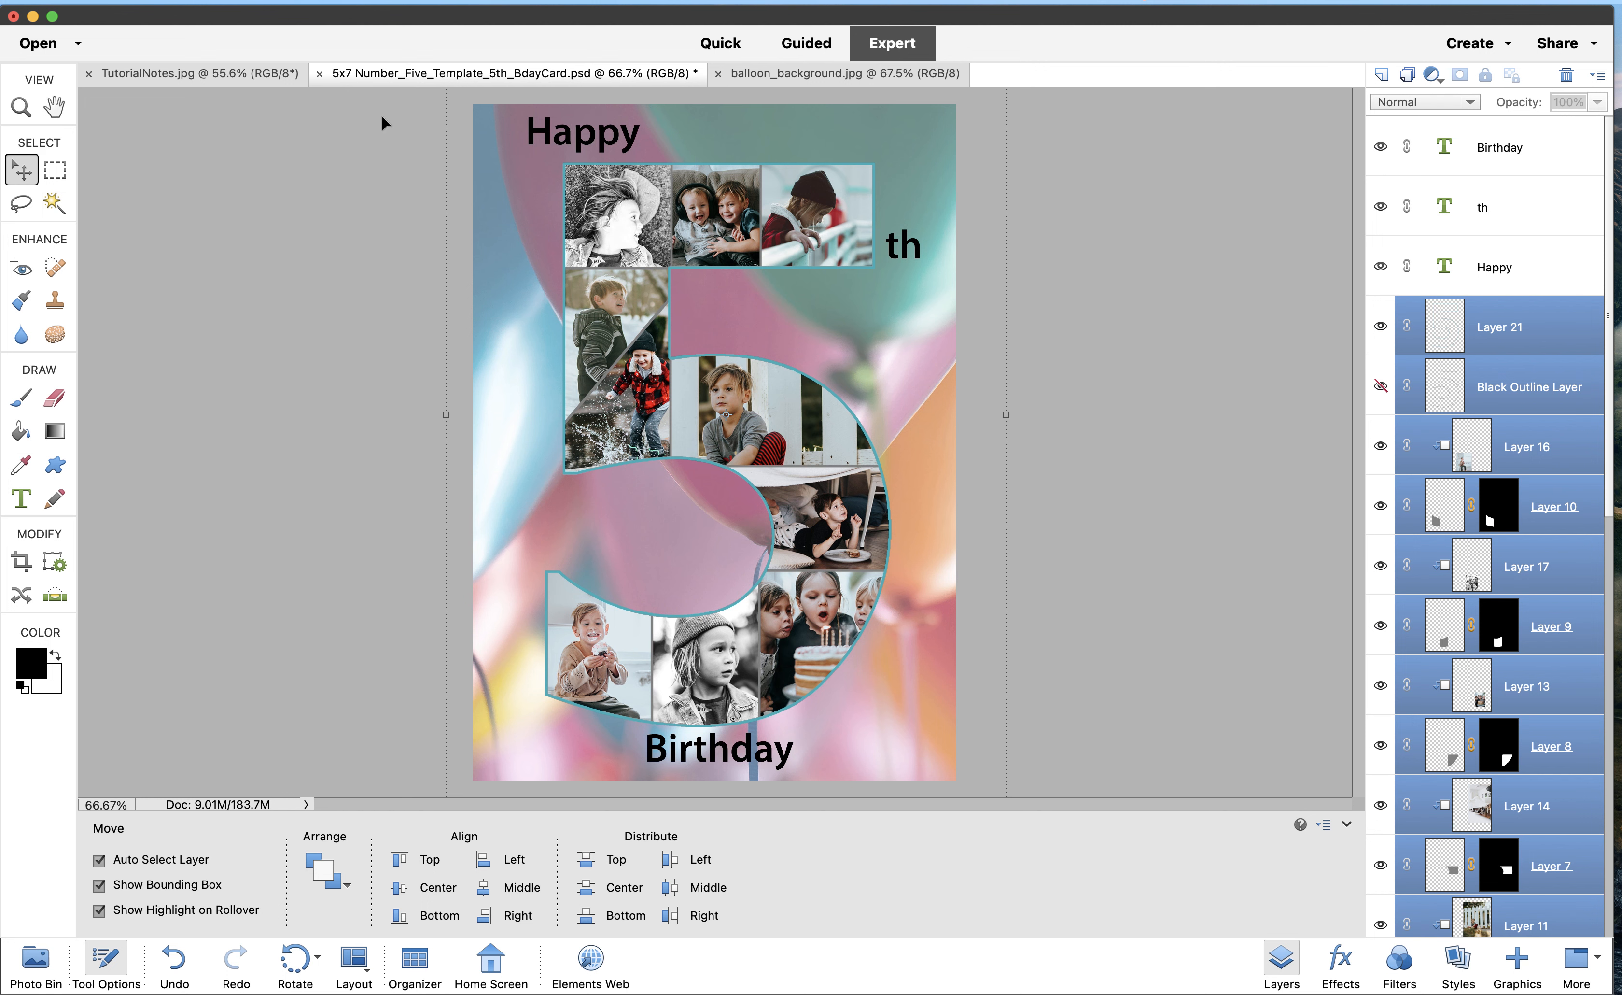
Start a Free Transform on the selected photo-5 layers from the Image > Transform menu
left_click(423, 2)
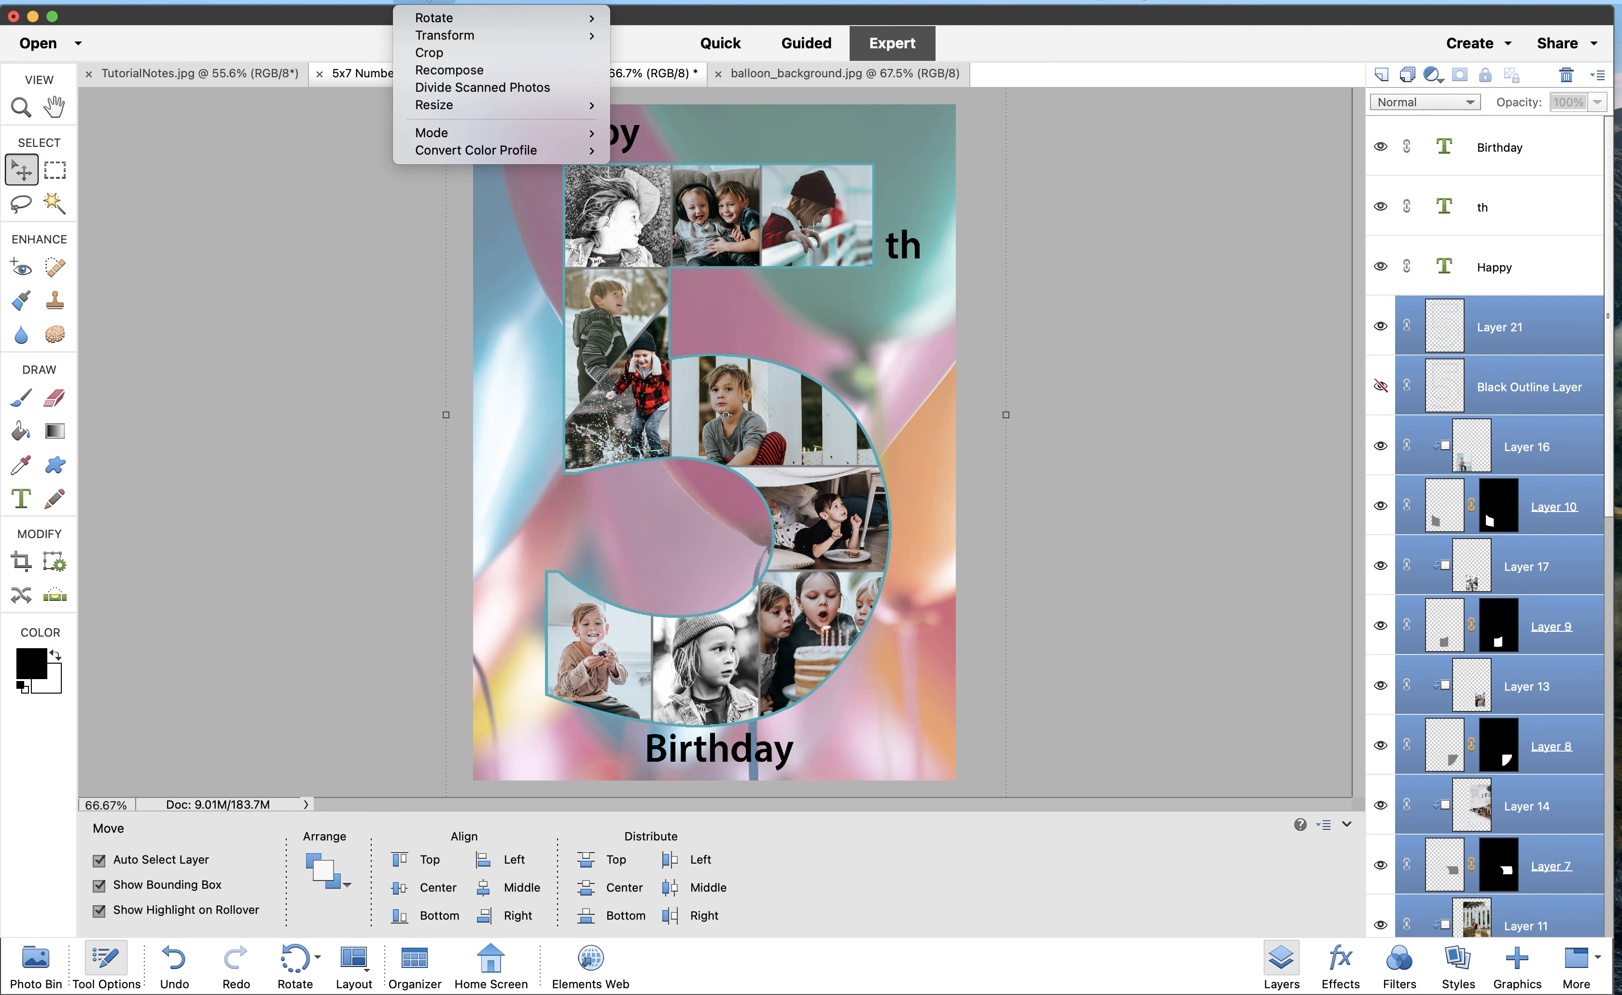
mouse_move(438, 37)
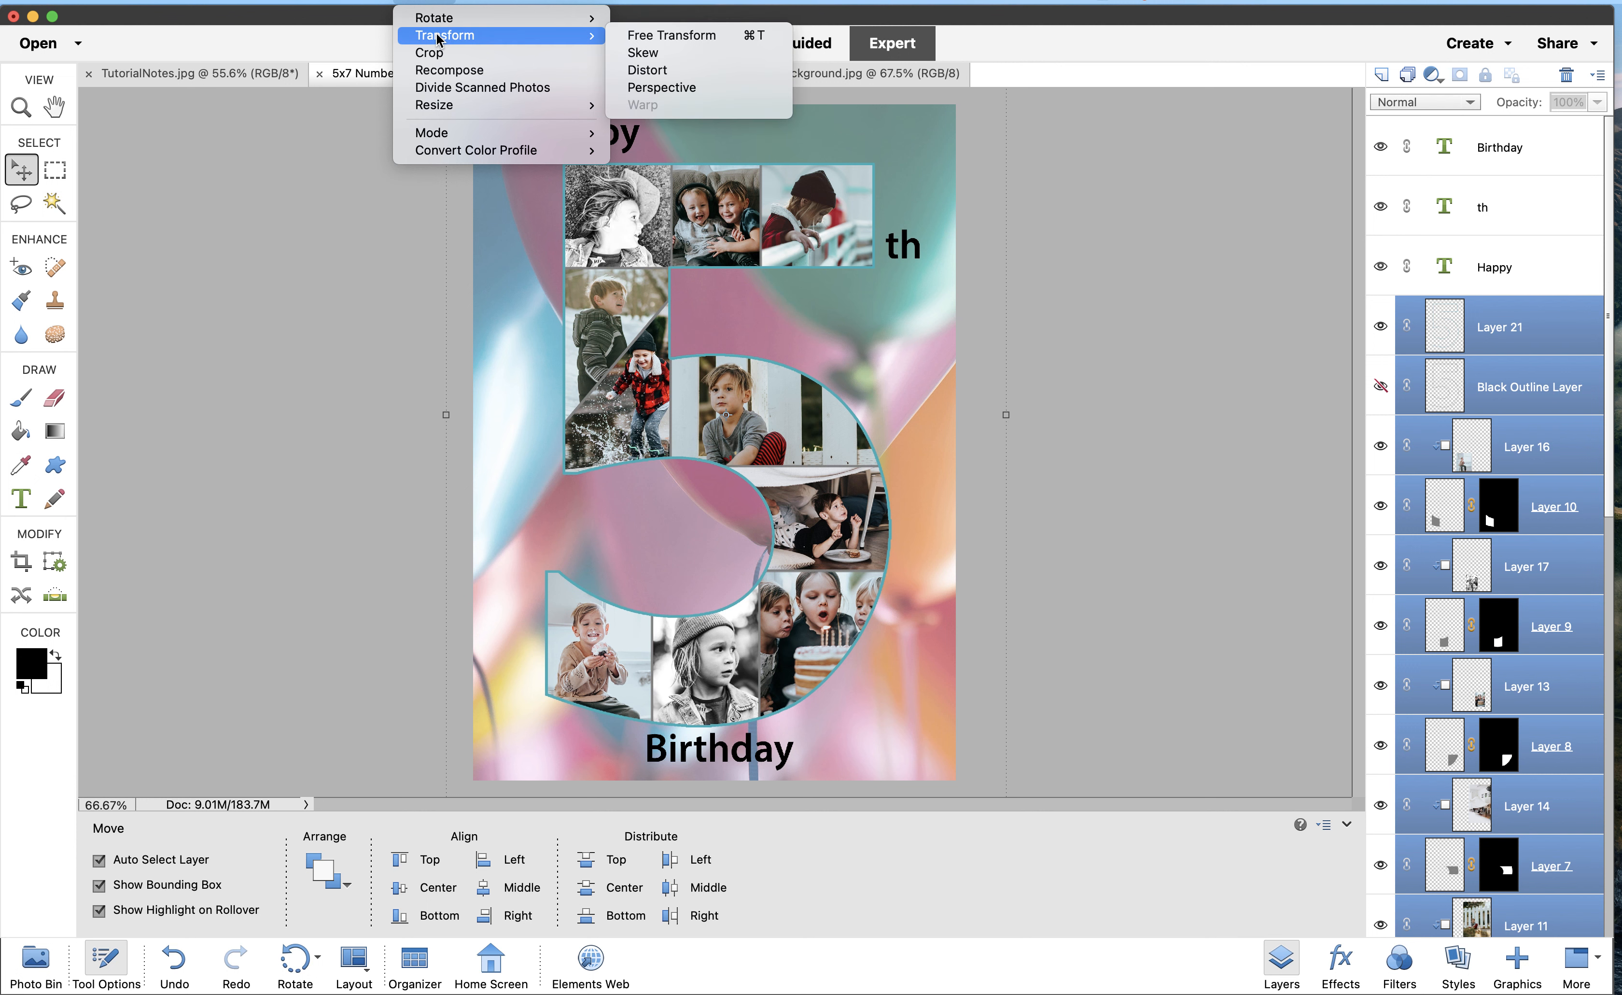
left_click(652, 37)
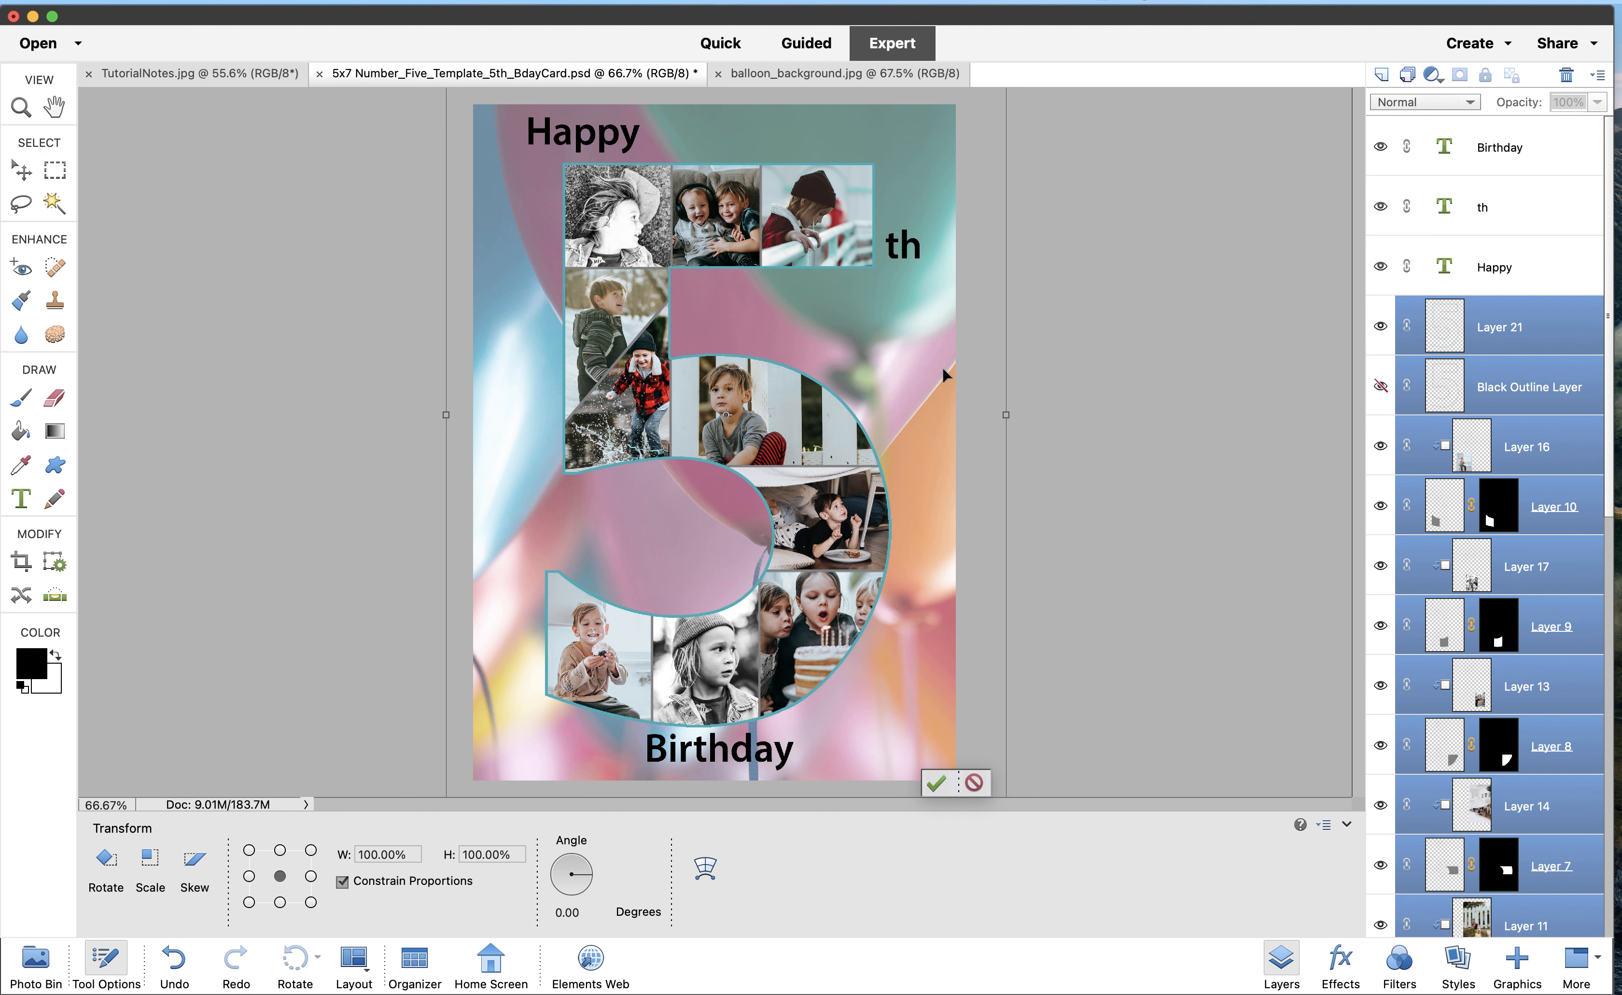
Scale the photo 5 to about 90% and centre it between Happy and Birthday, then commit
left_click_drag(621, 404, 687, 522)
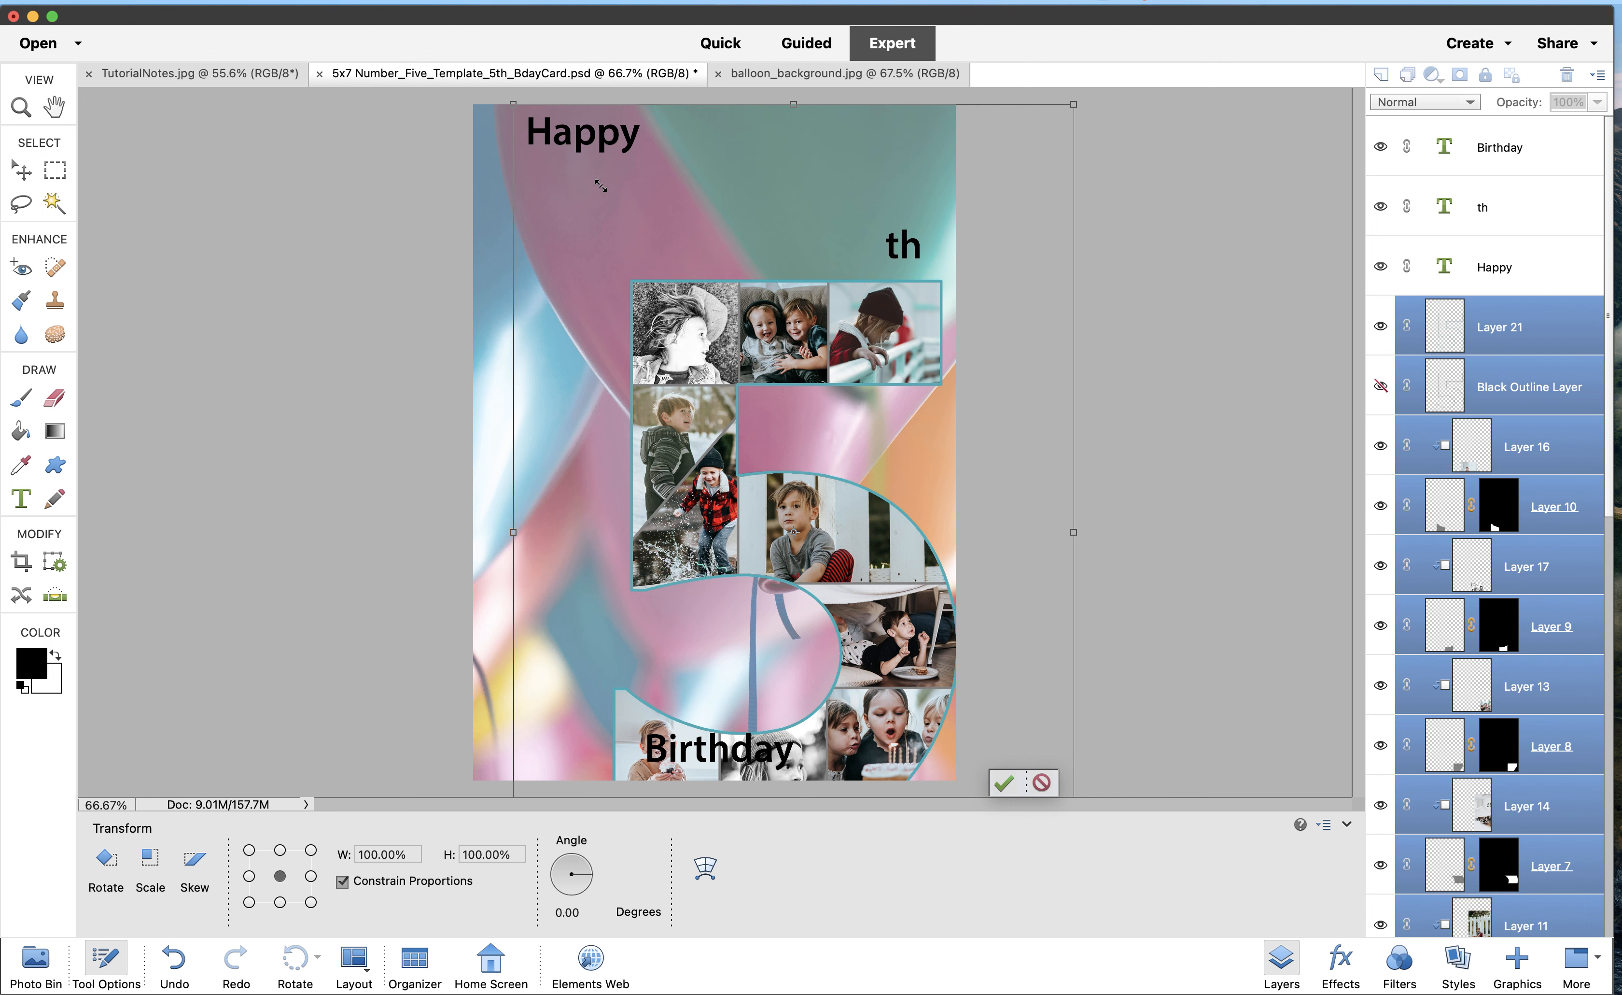
left_click_drag(637, 219, 637, 219)
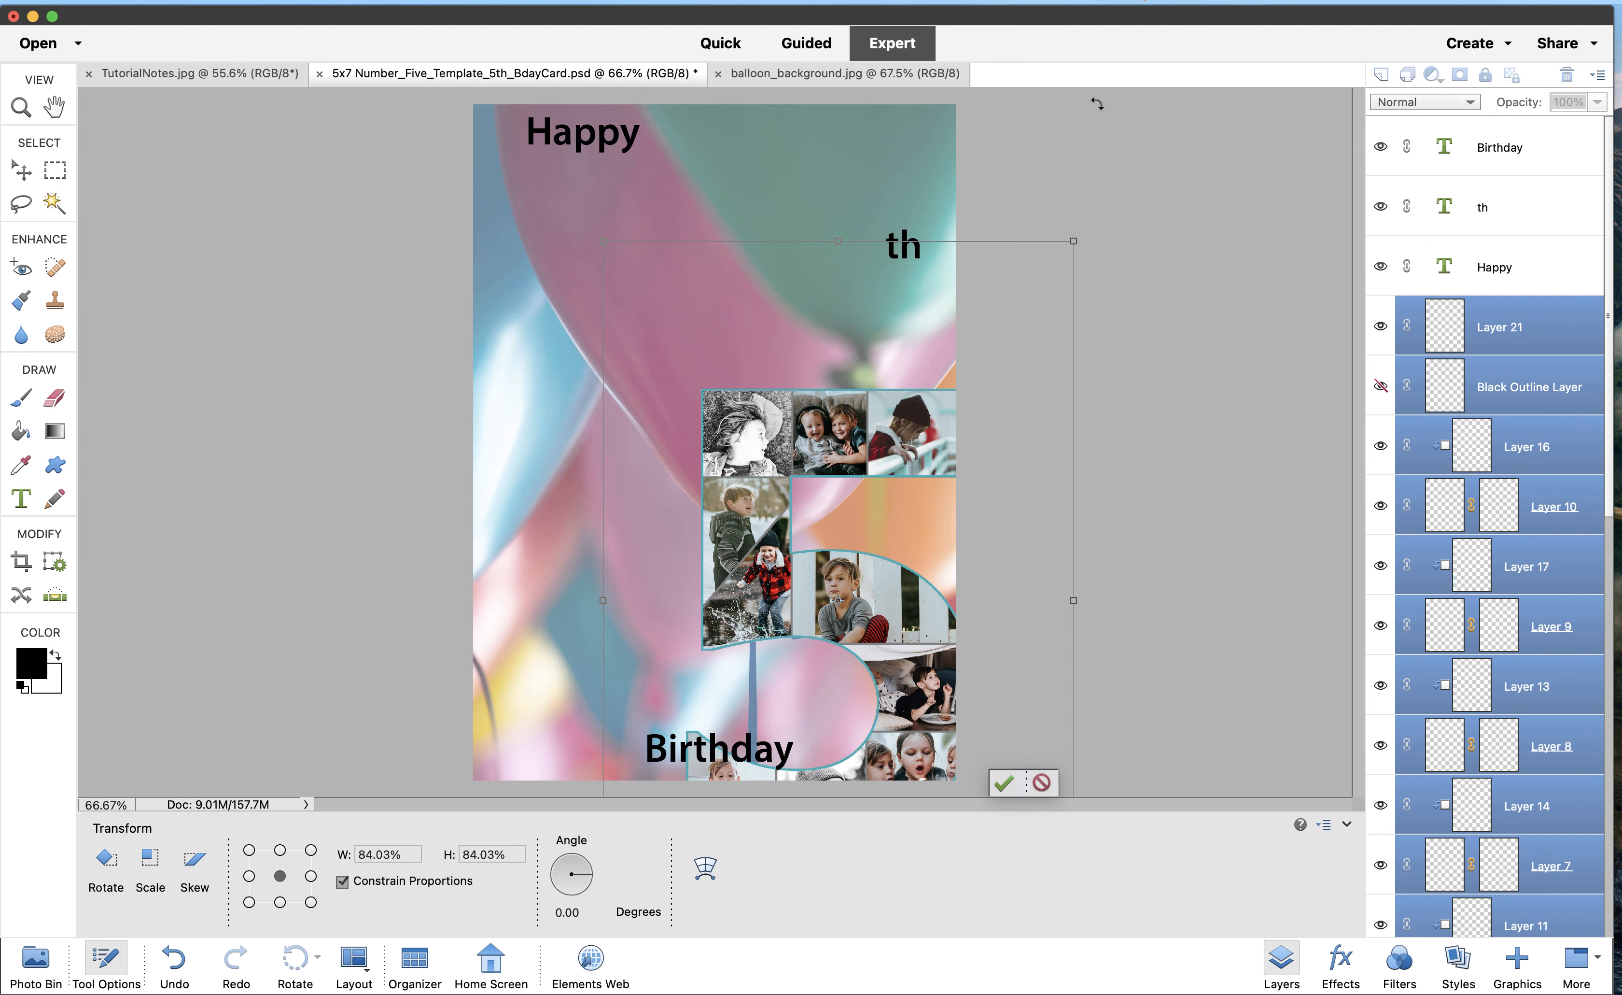
left_click_drag(783, 354, 750, 247)
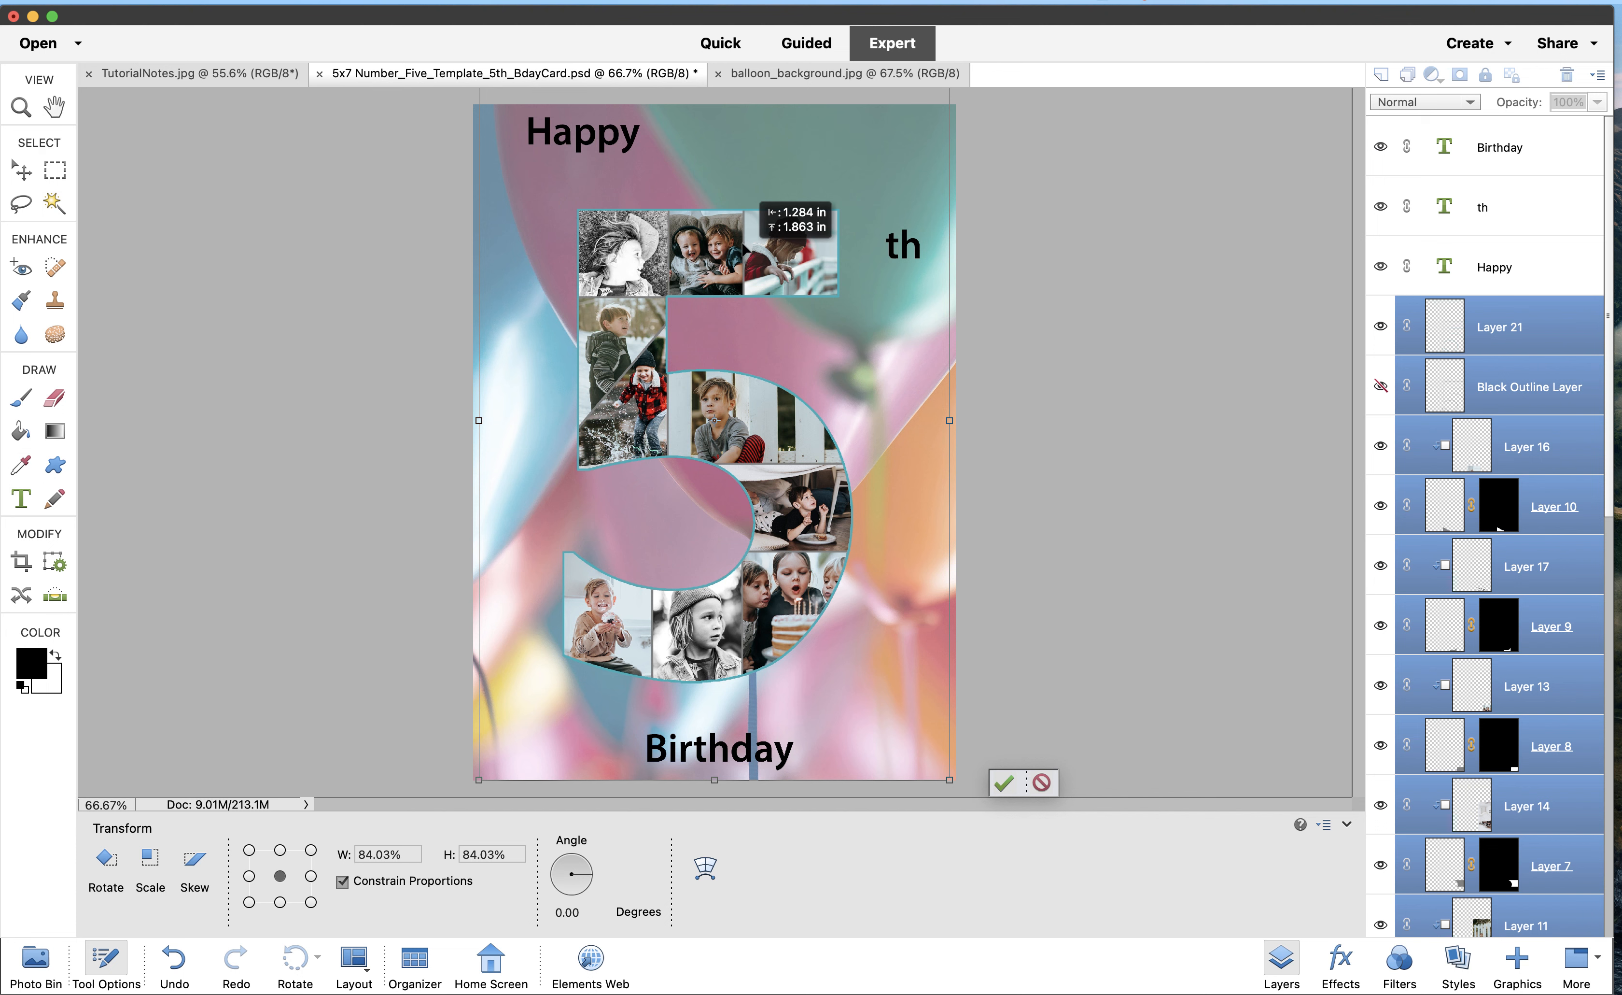
left_click_drag(743, 244, 751, 248)
left_click_drag(485, 770, 429, 814)
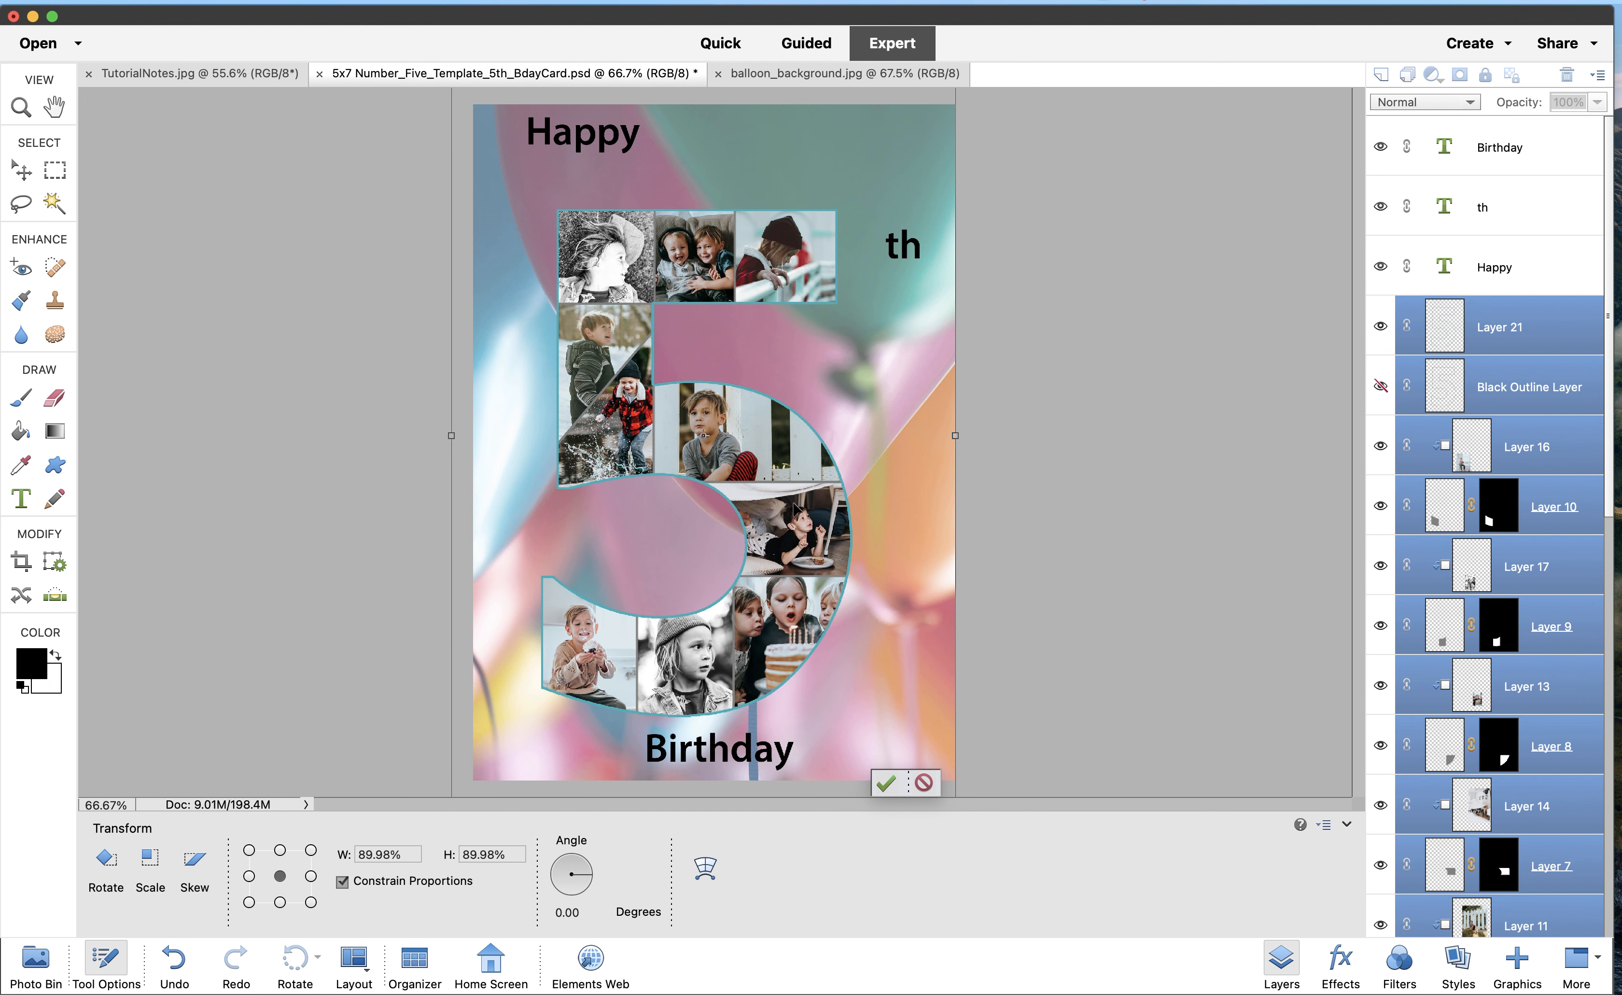
left_click_drag(792, 506, 797, 492)
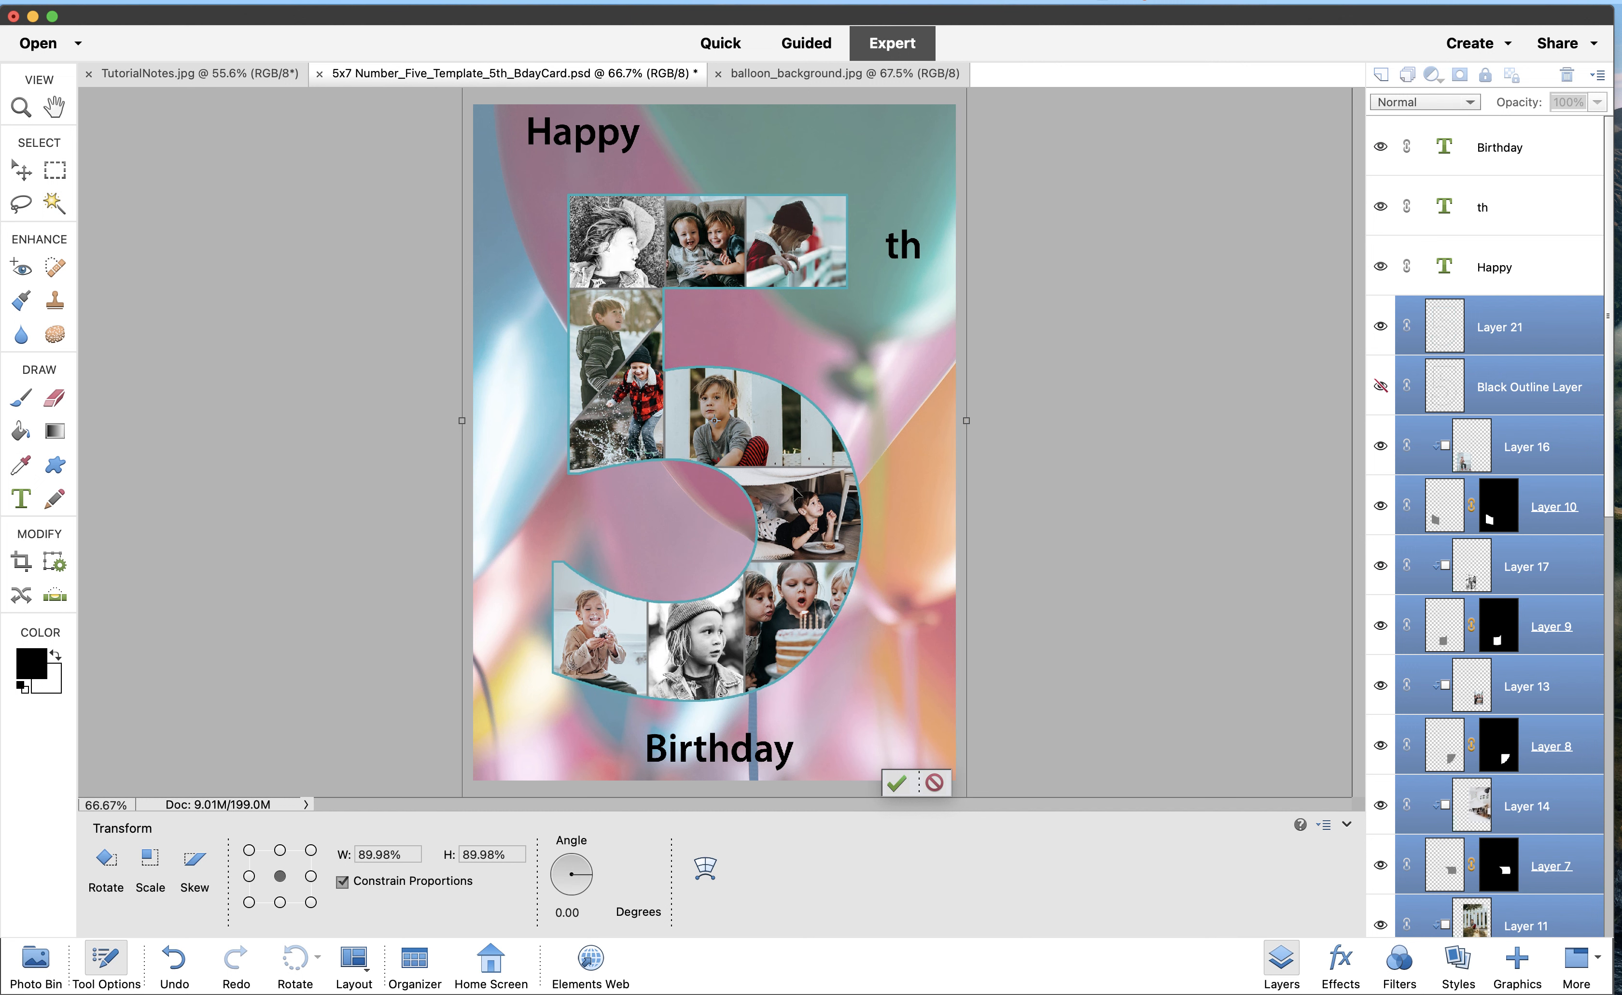
key("Up")
key("Up")
key("Up")
key("Up")
key("Up")
key("Up")
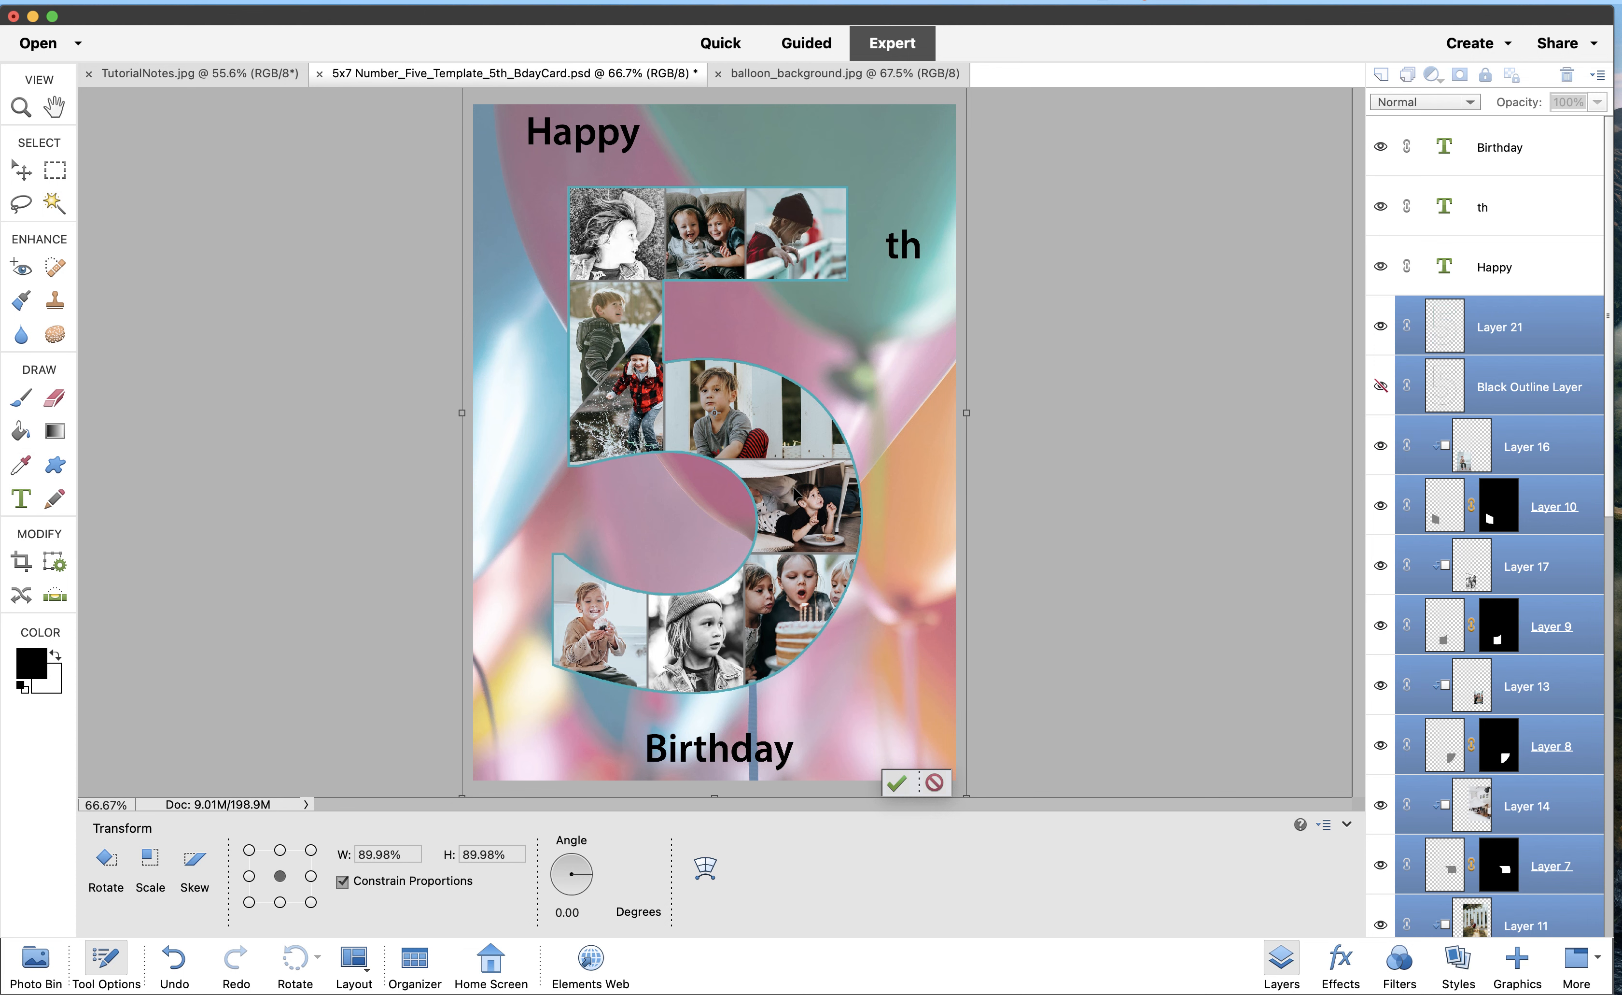
key("Up")
key("Up")
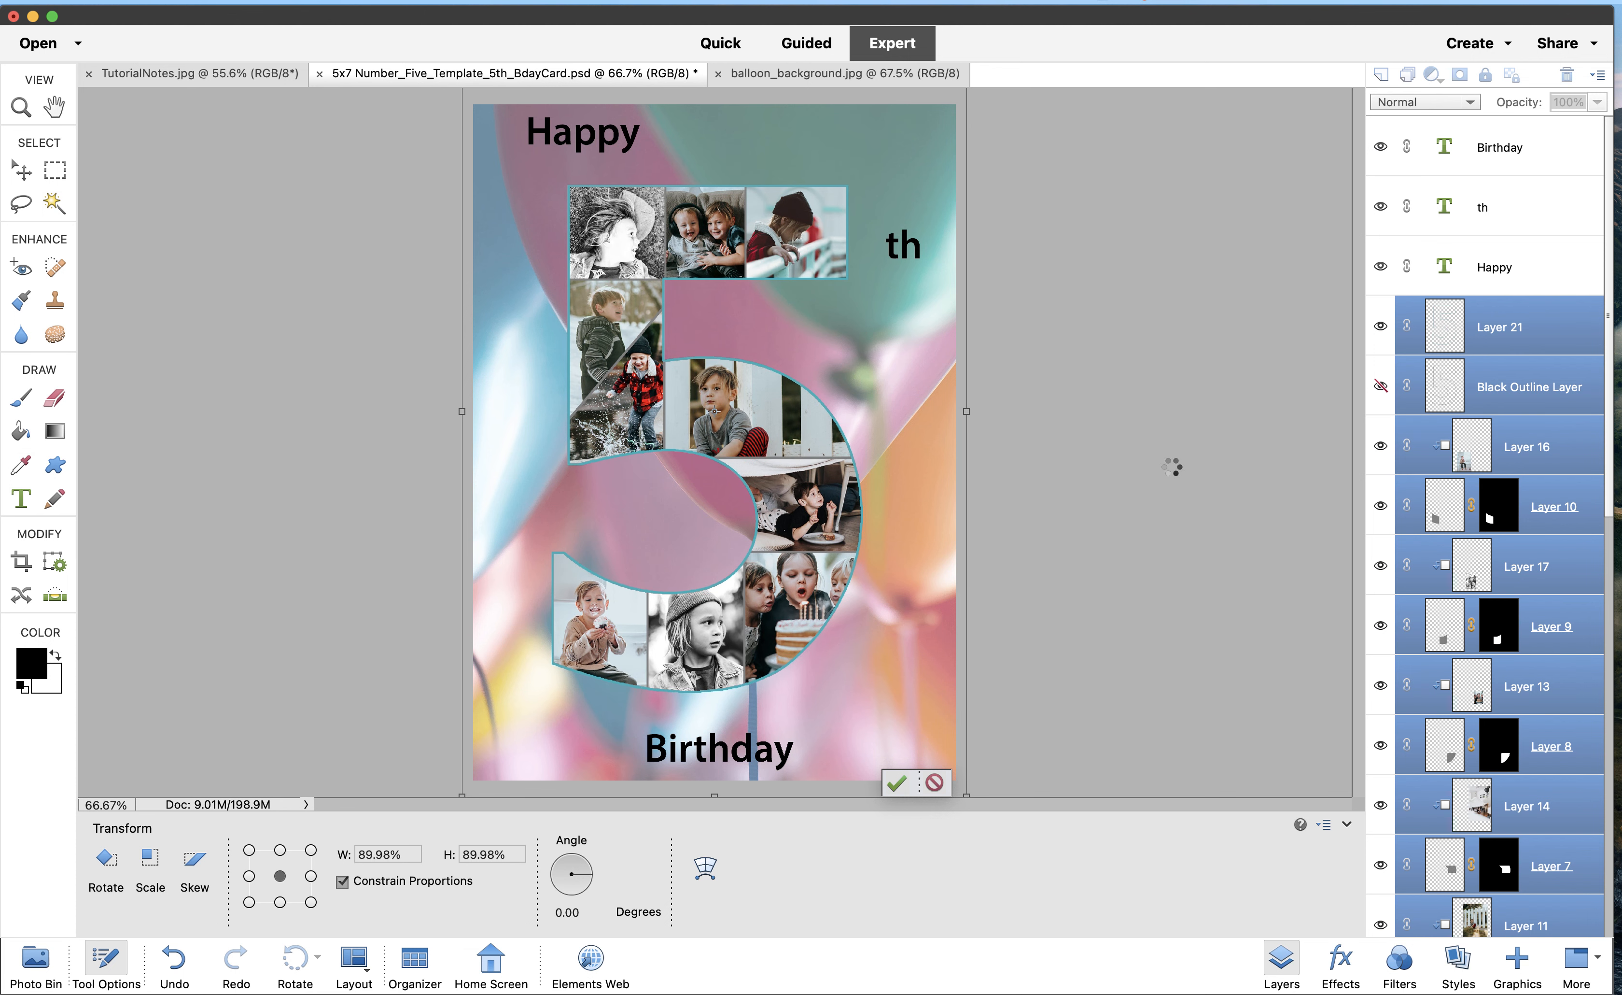
key("Return")
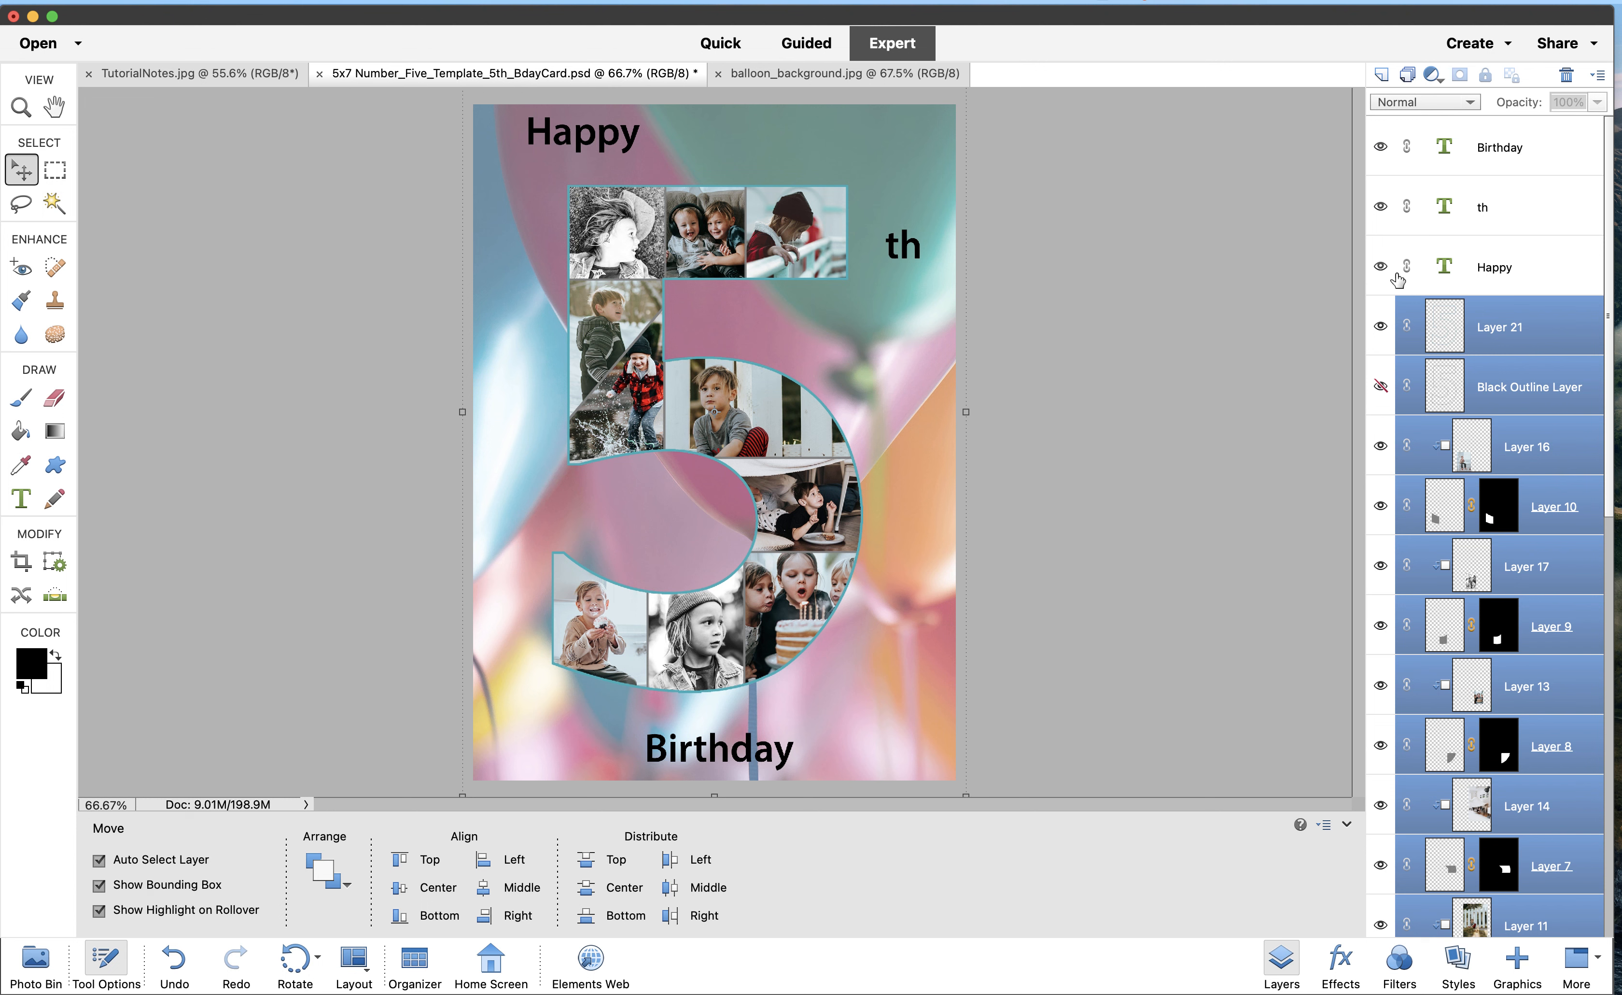
Resize the Happy text to 36 pt and shift it slightly down and right above the 5
left_click(1515, 273)
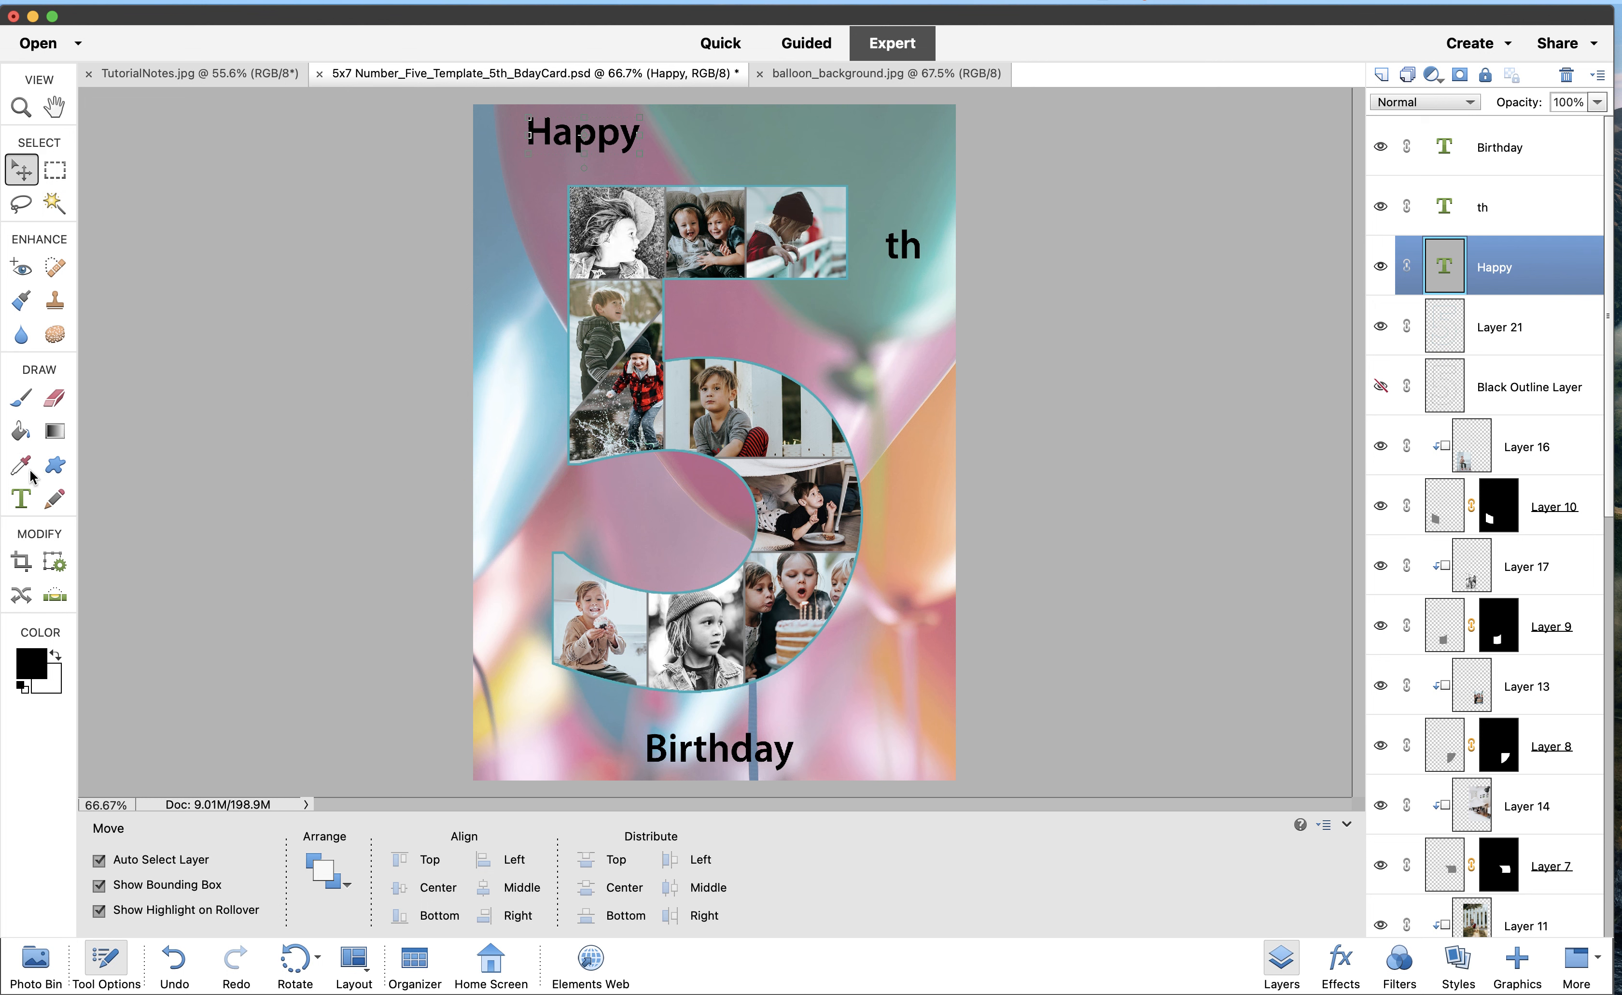
left_click(21, 505)
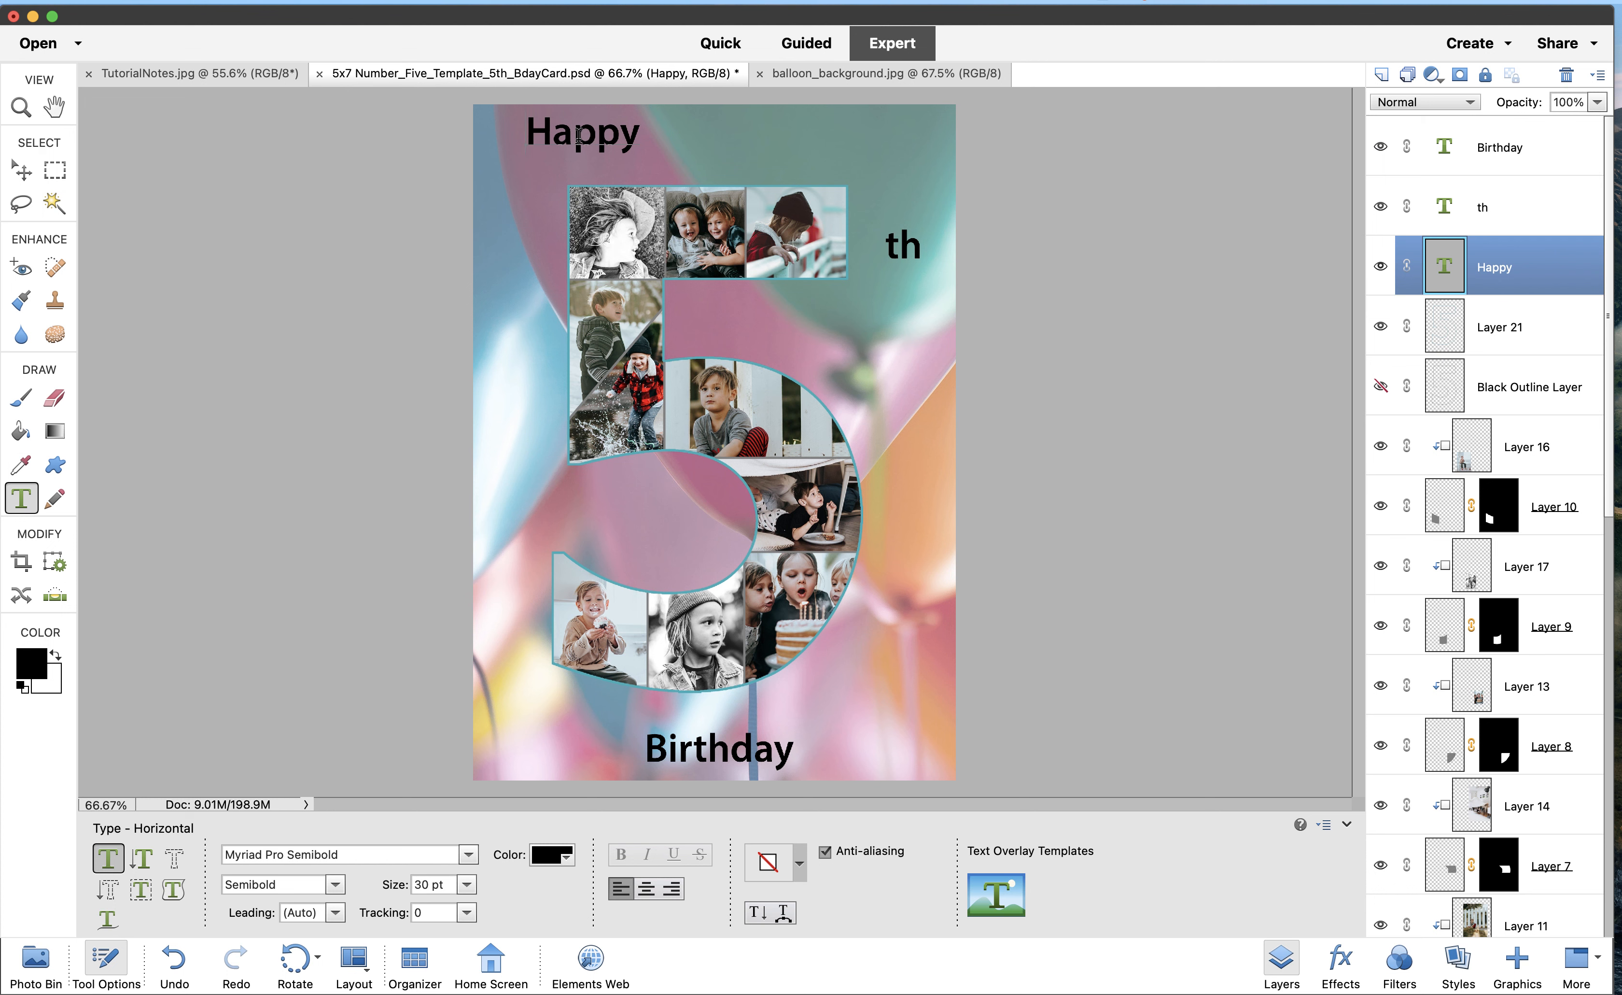
double_click(554, 136)
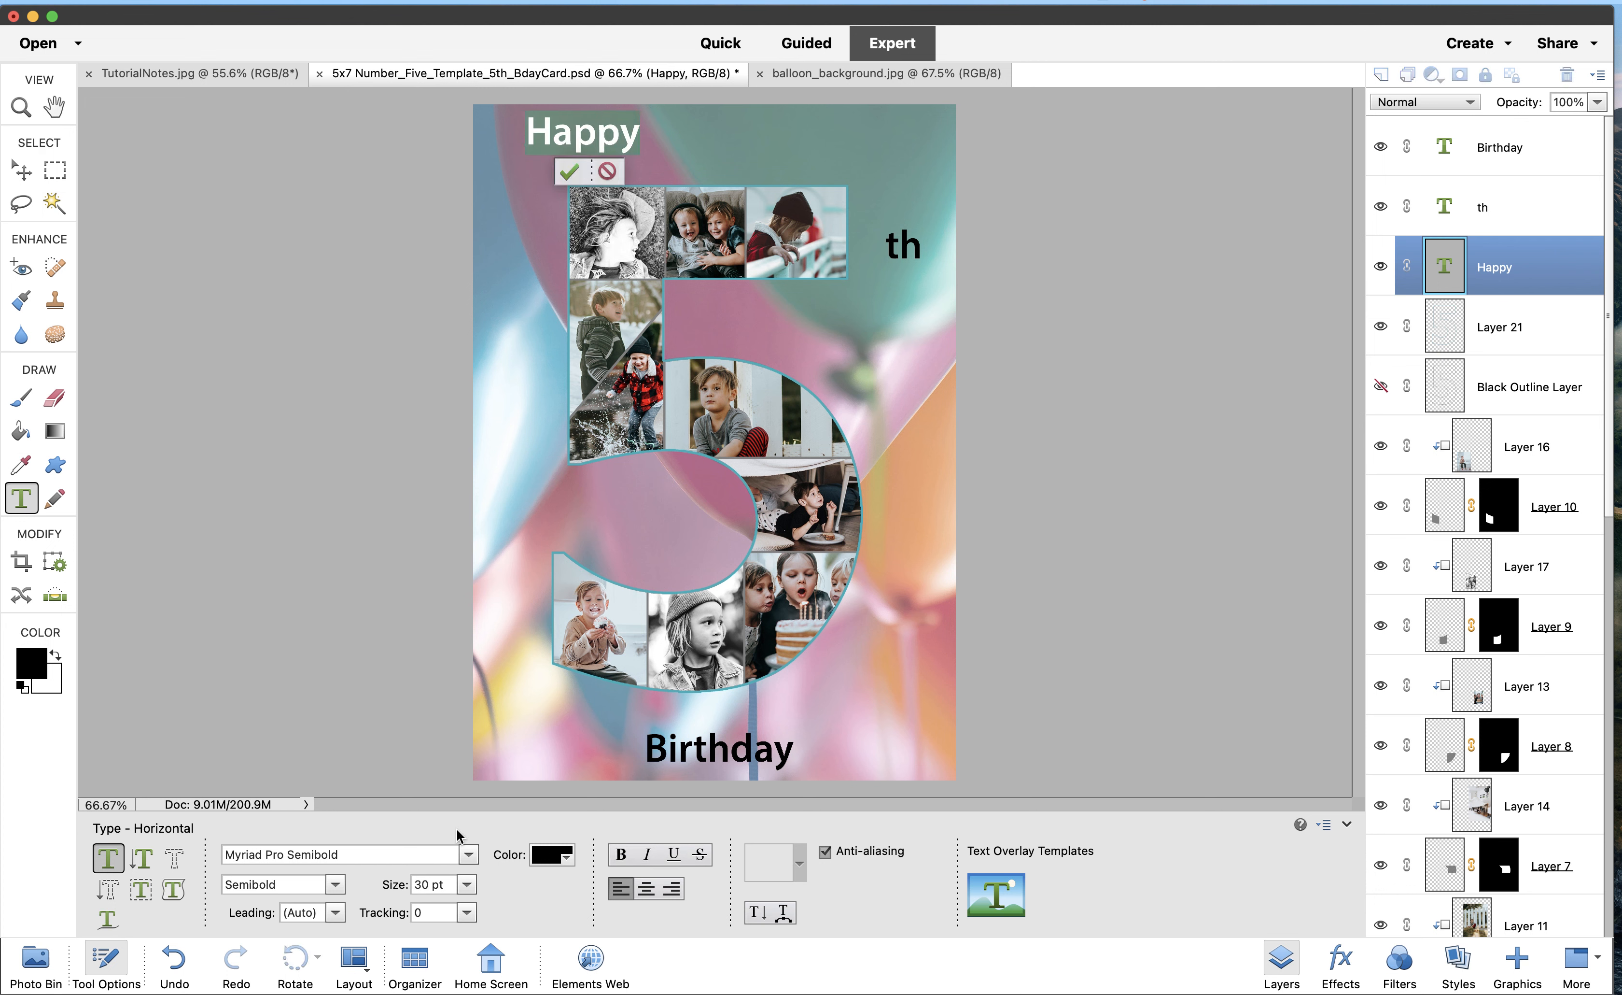
left_click(467, 884)
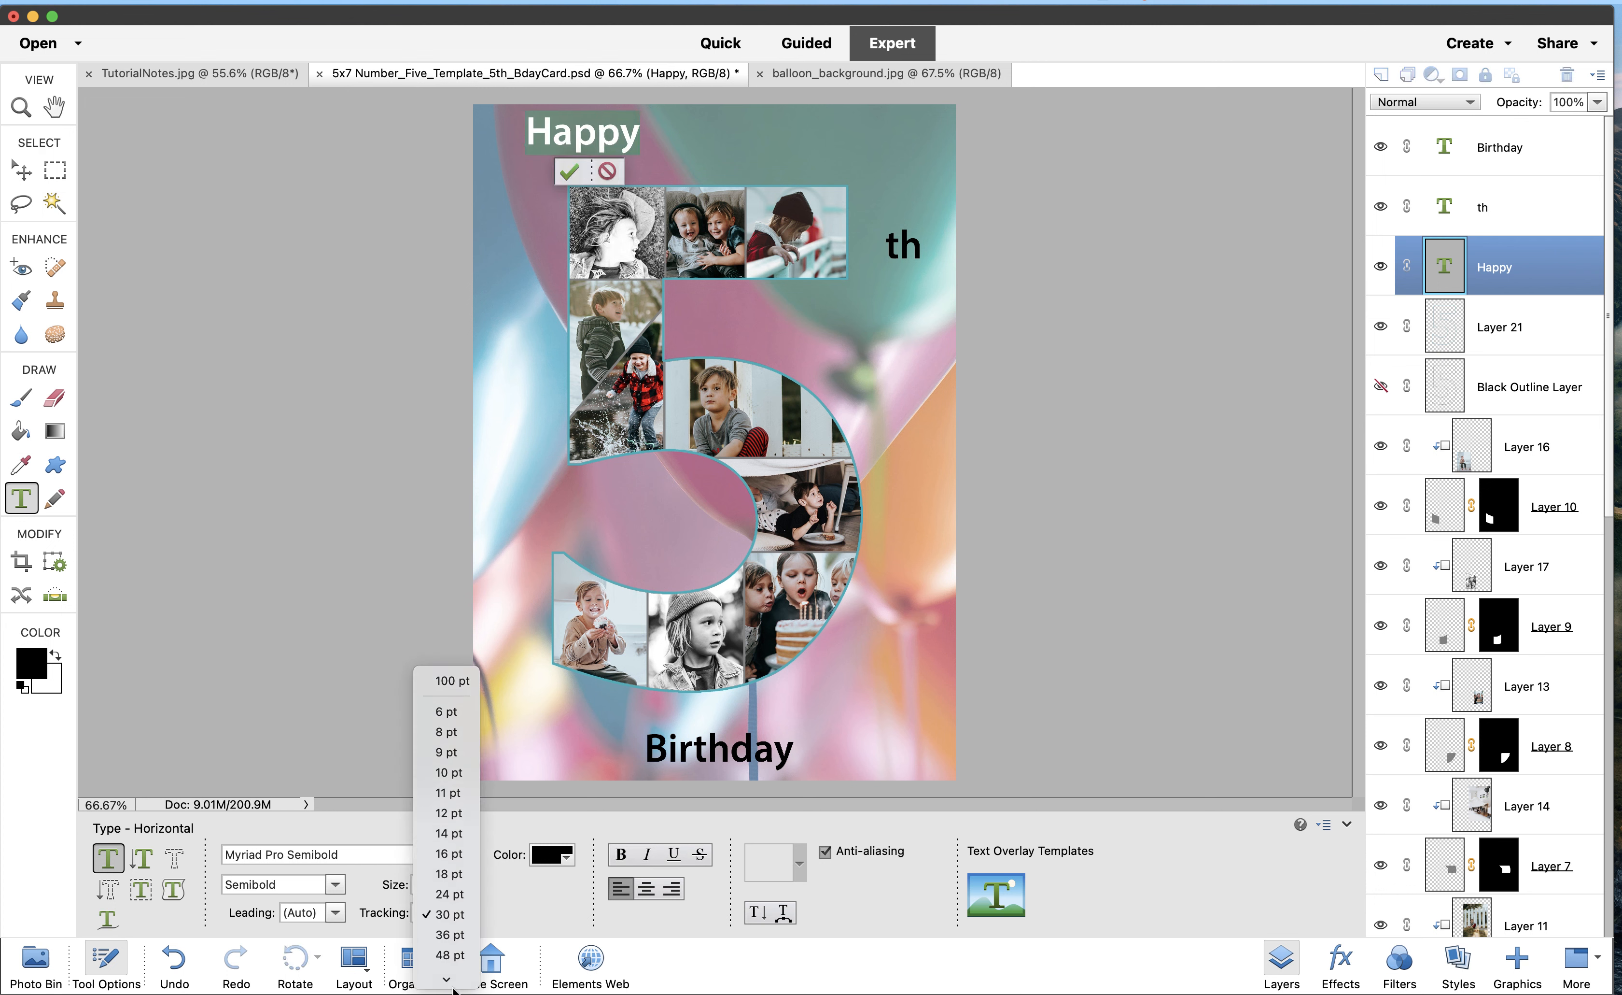
left_click(469, 917)
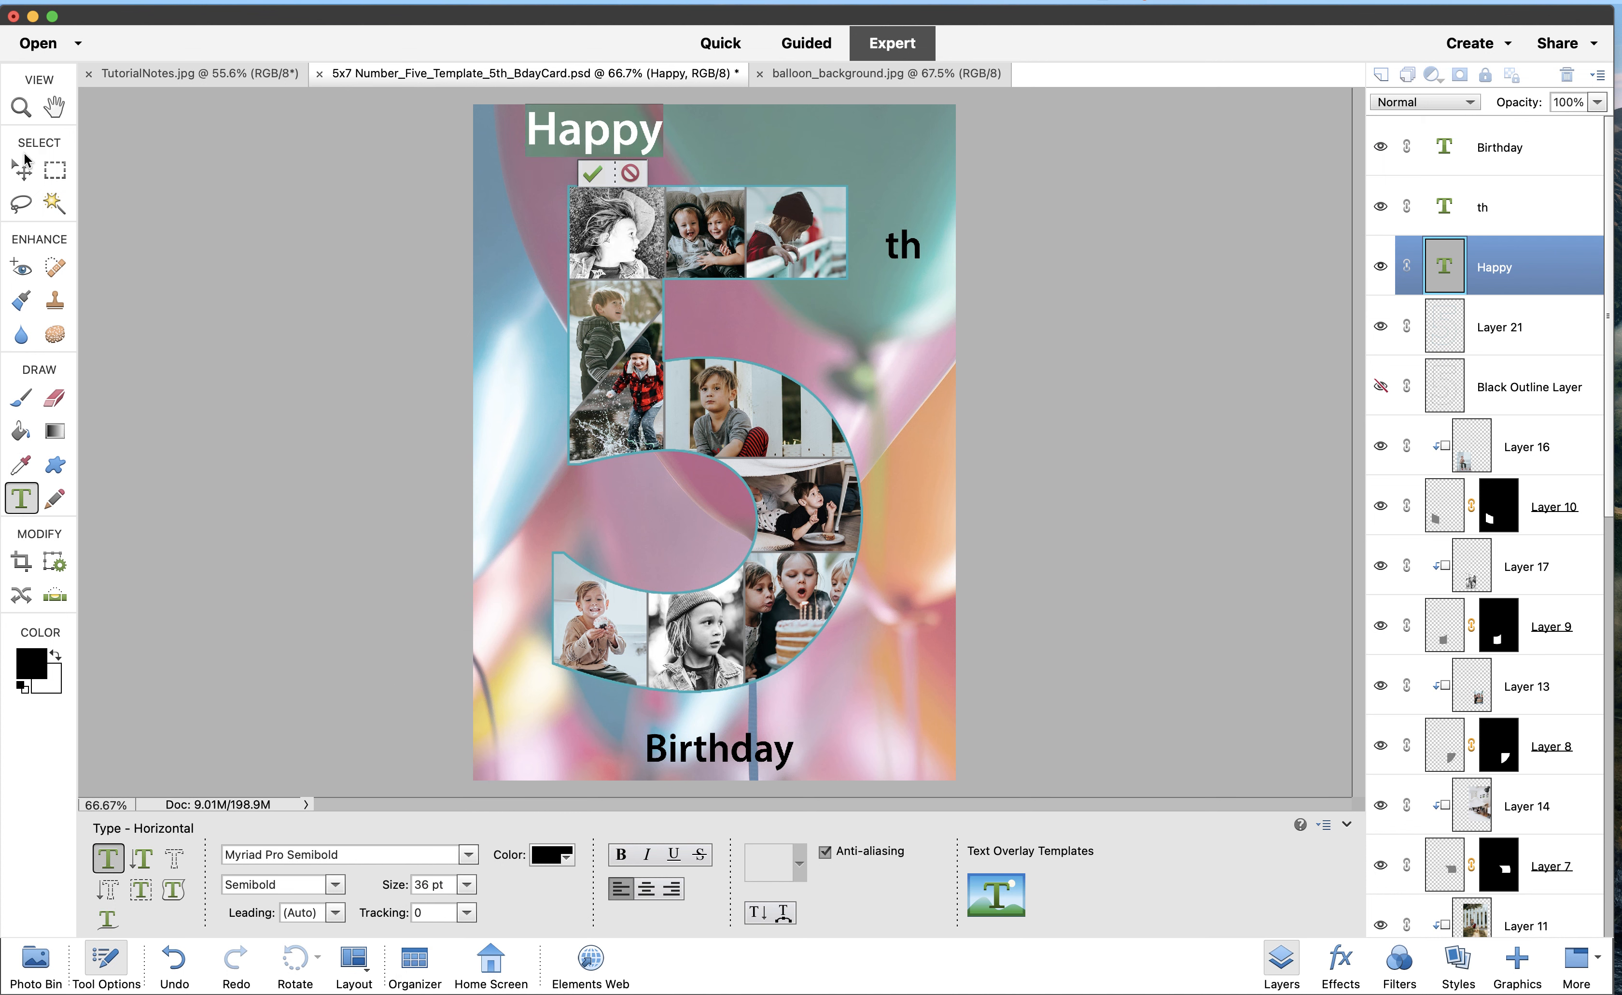
left_click(18, 173)
left_click_drag(606, 143, 627, 161)
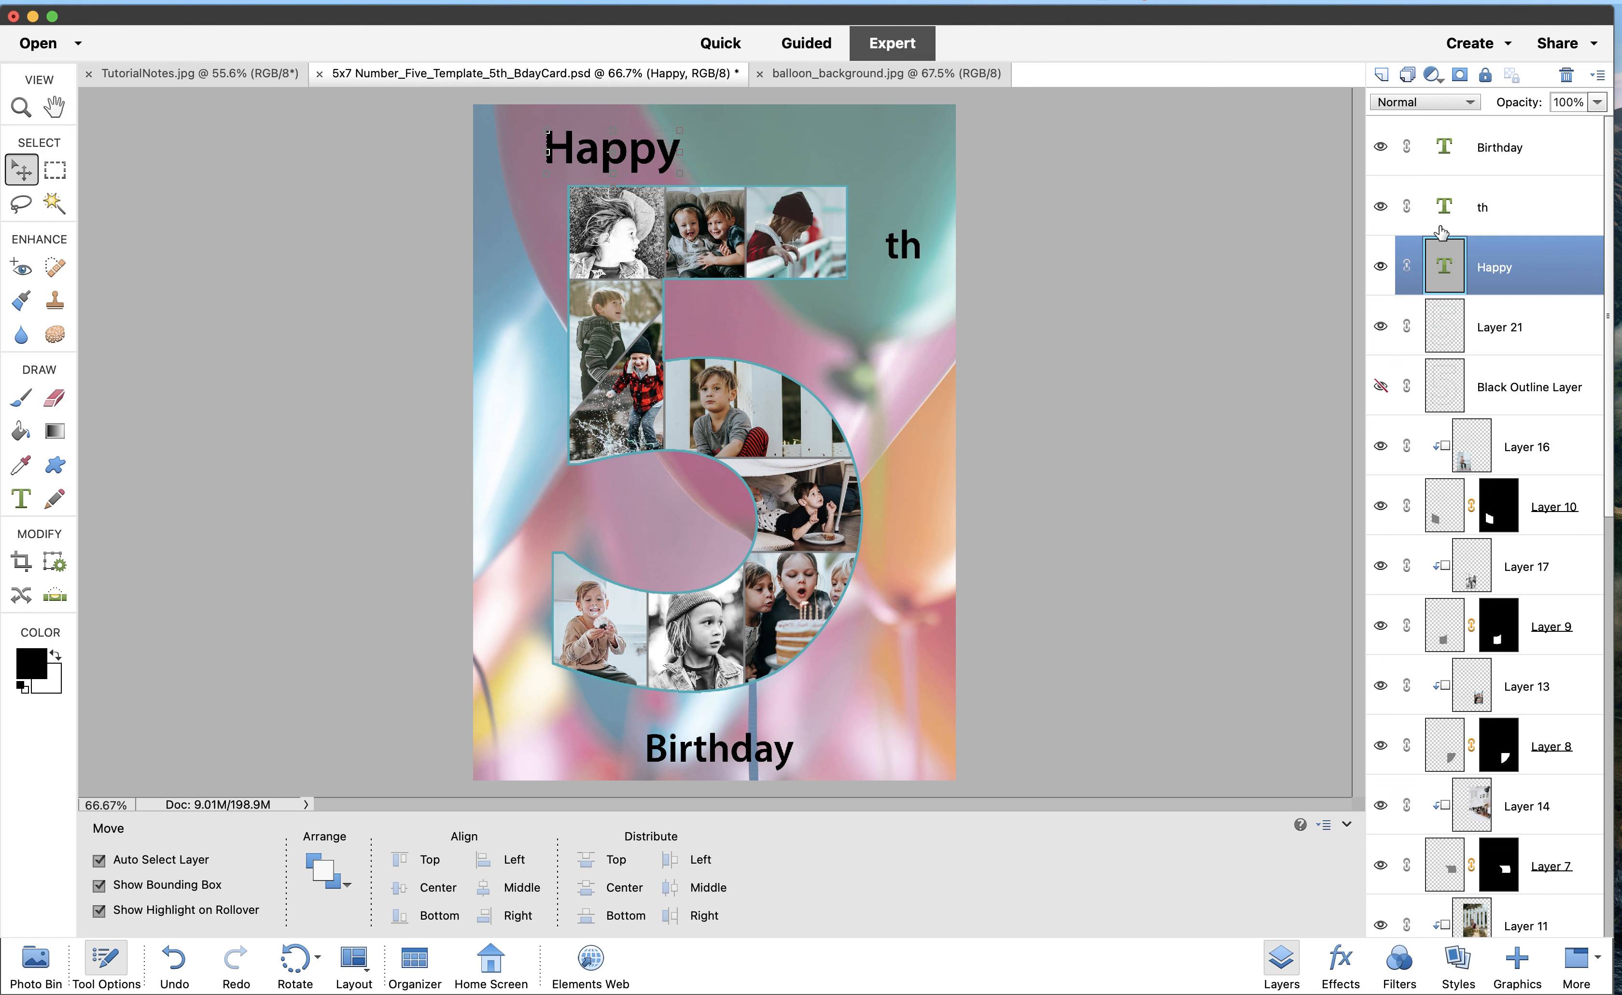
left_click(1464, 223)
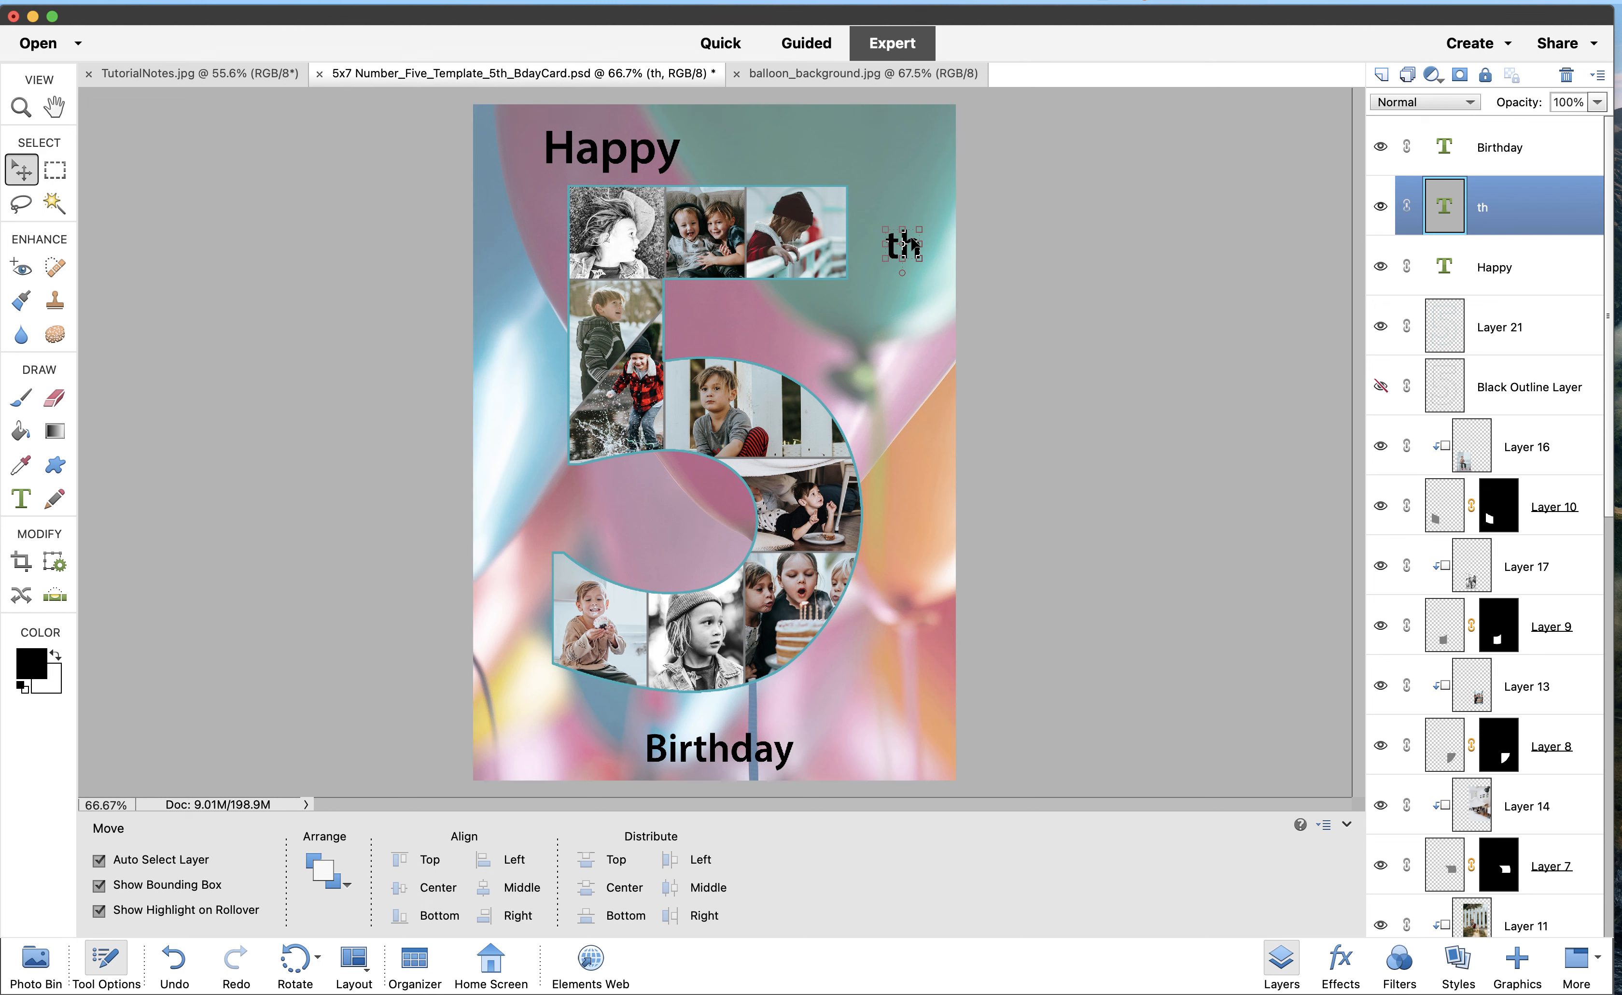
Nudge 'th' left toward the 5, resize Birthday to 36 pt, and move it slightly up
left_click_drag(913, 246, 892, 262)
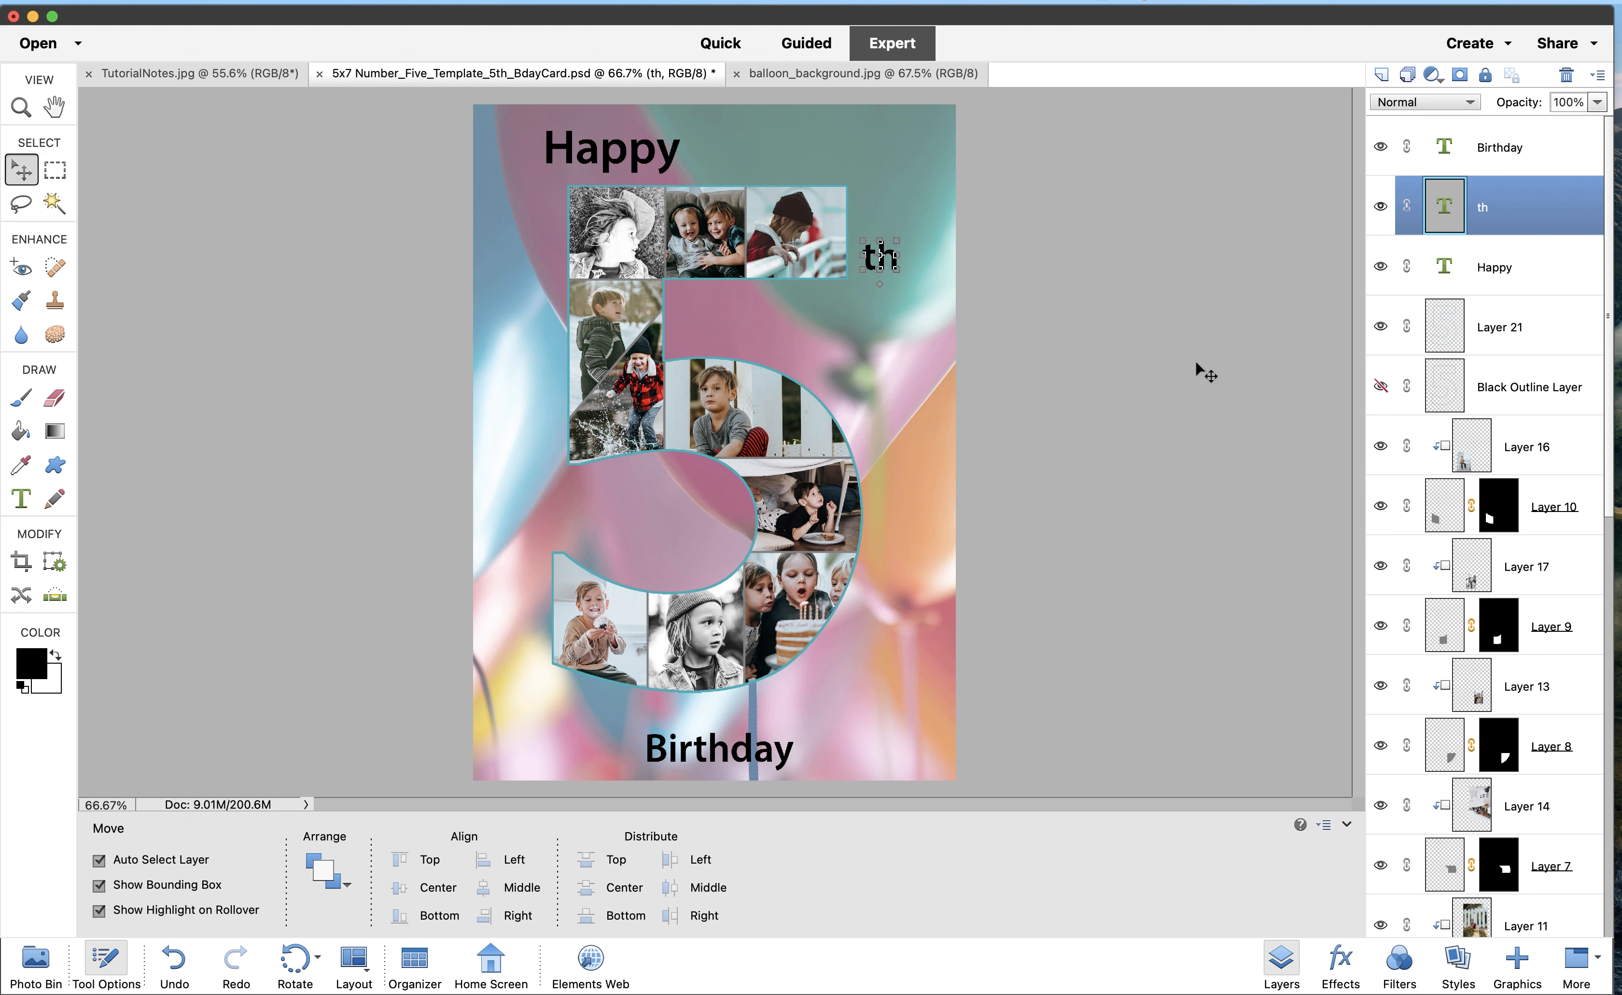
left_click(1500, 152)
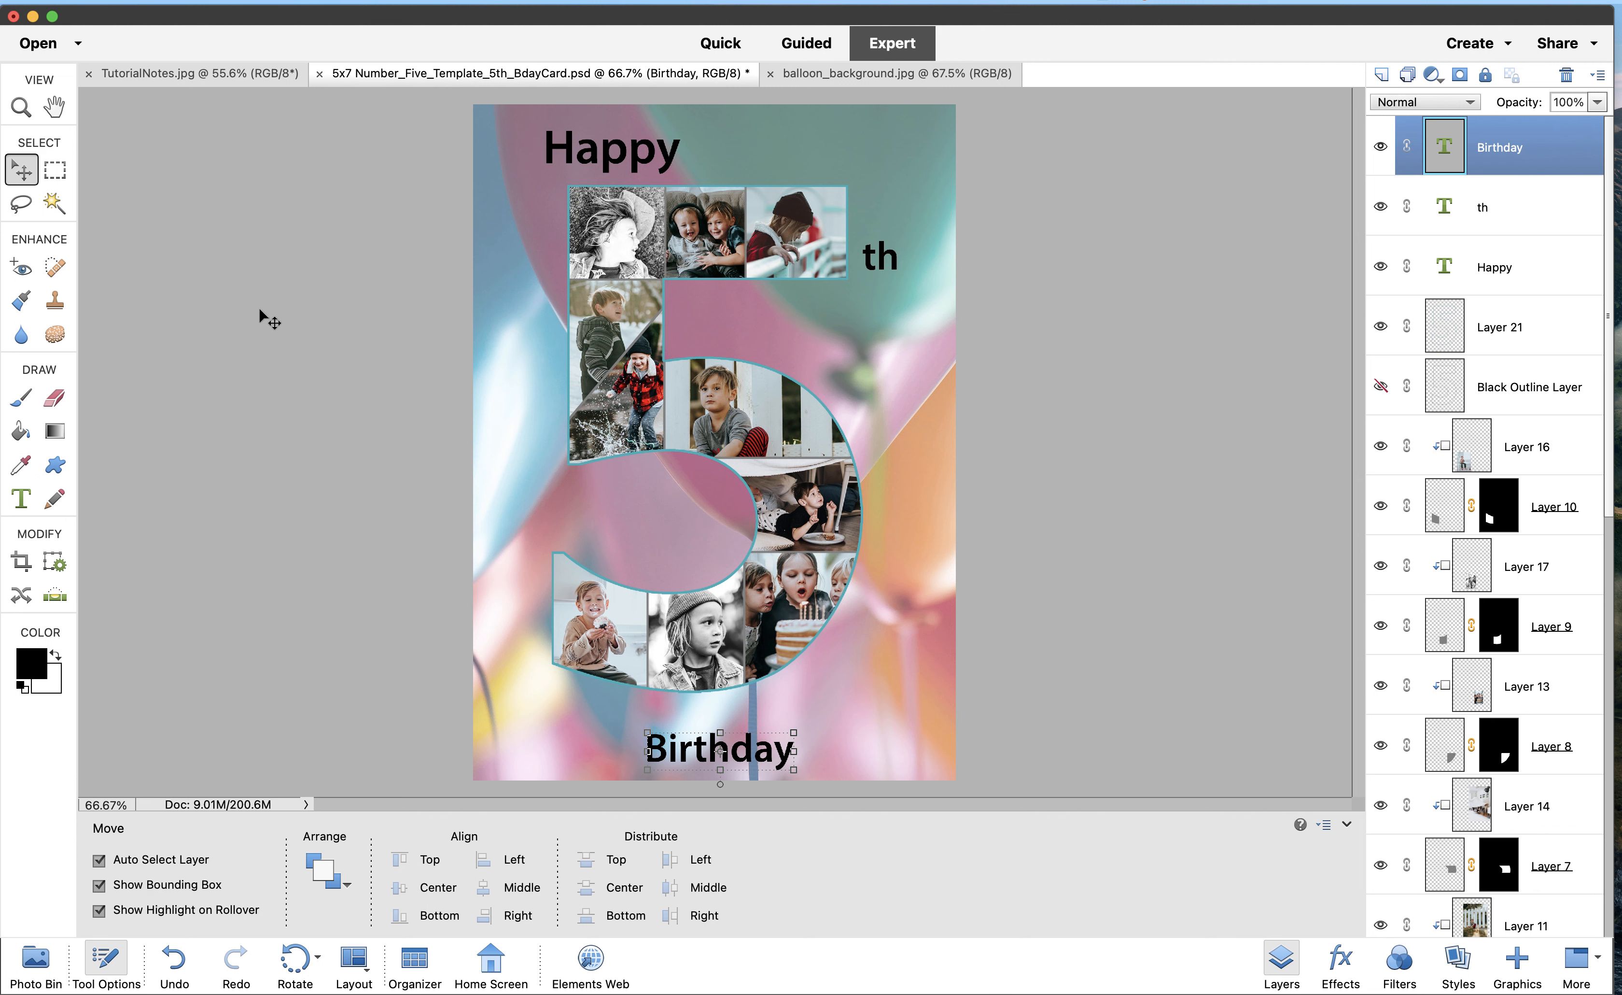
left_click(25, 501)
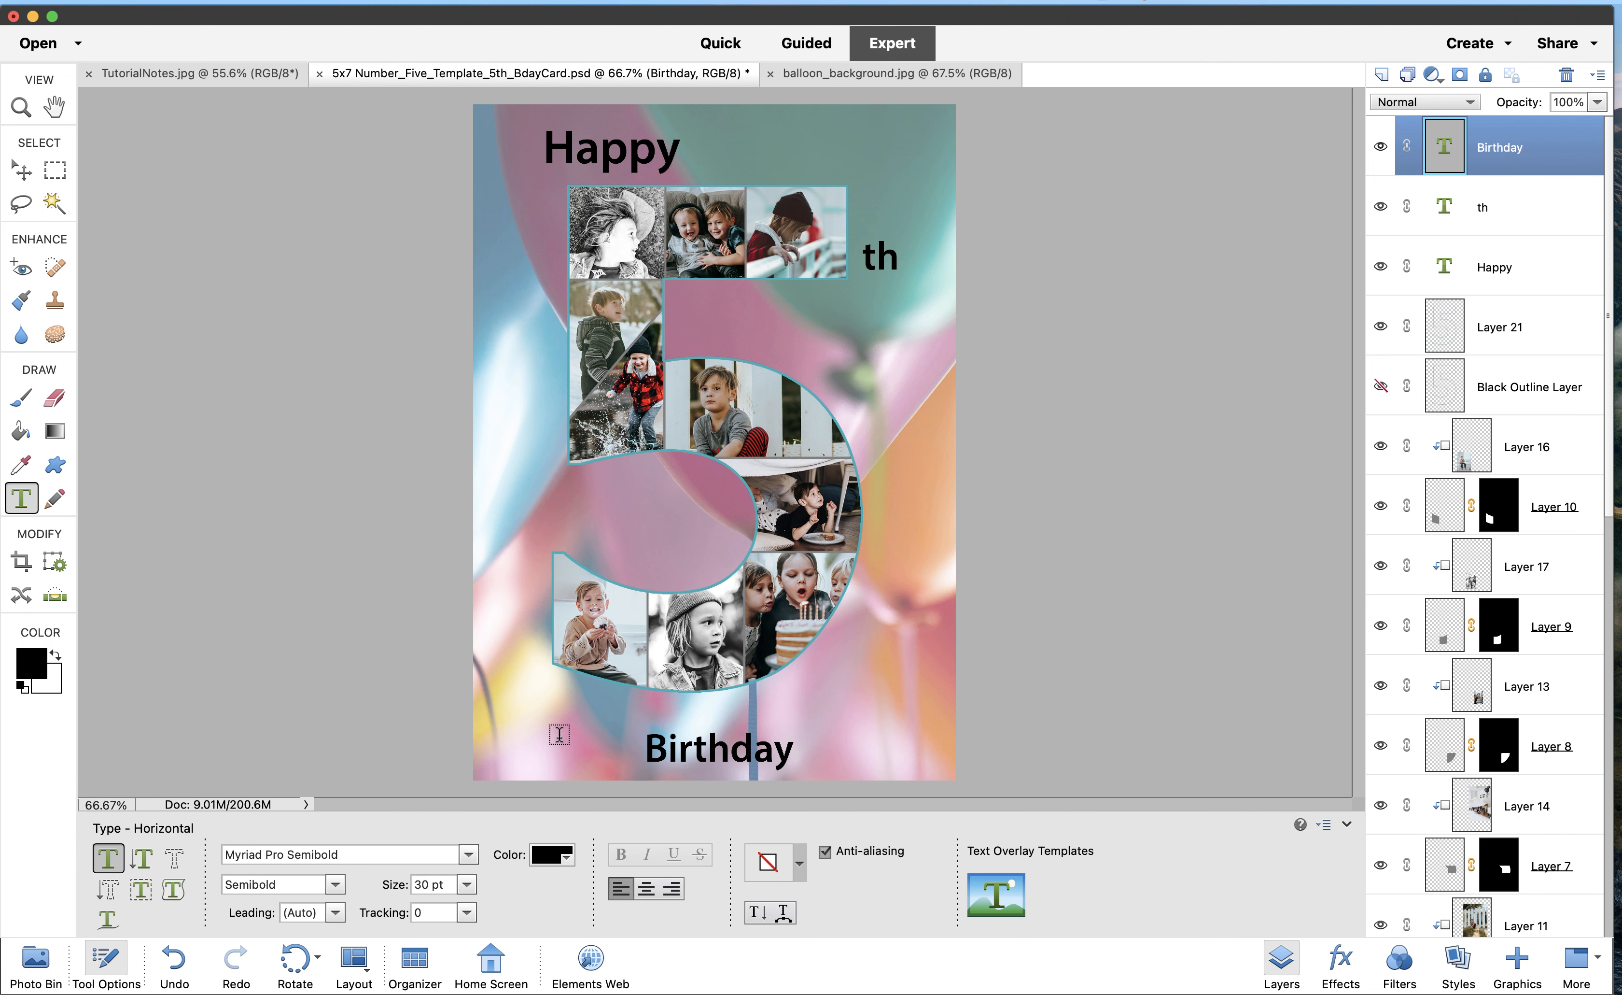
left_click_drag(646, 747, 805, 749)
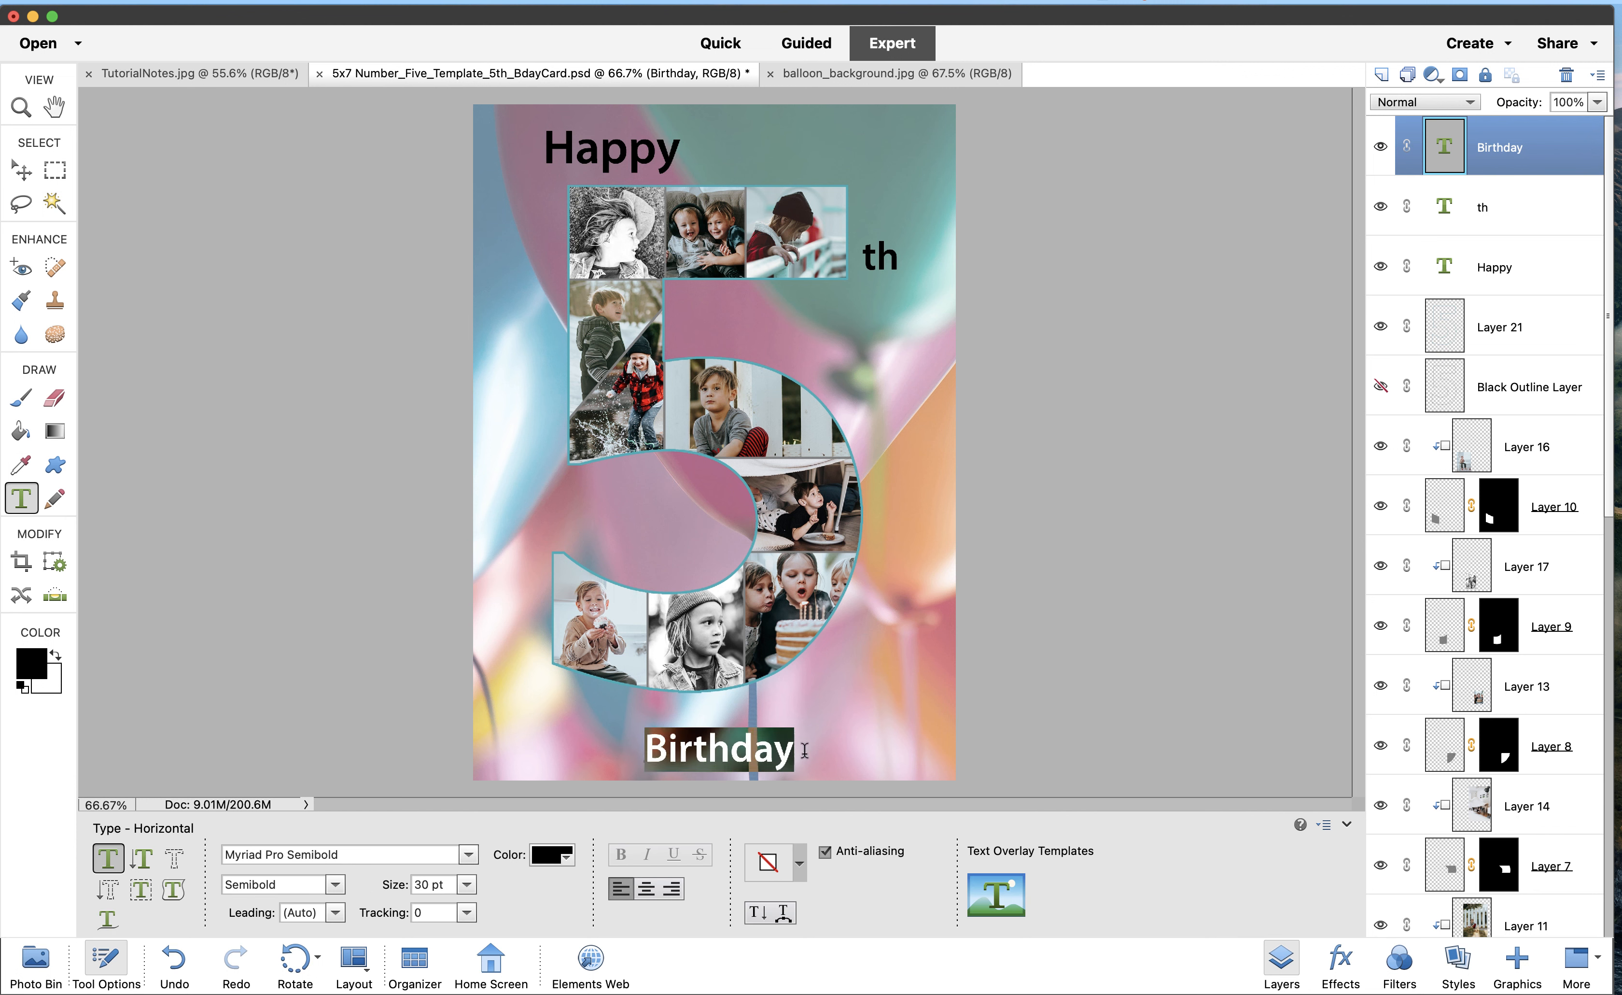
left_click(469, 885)
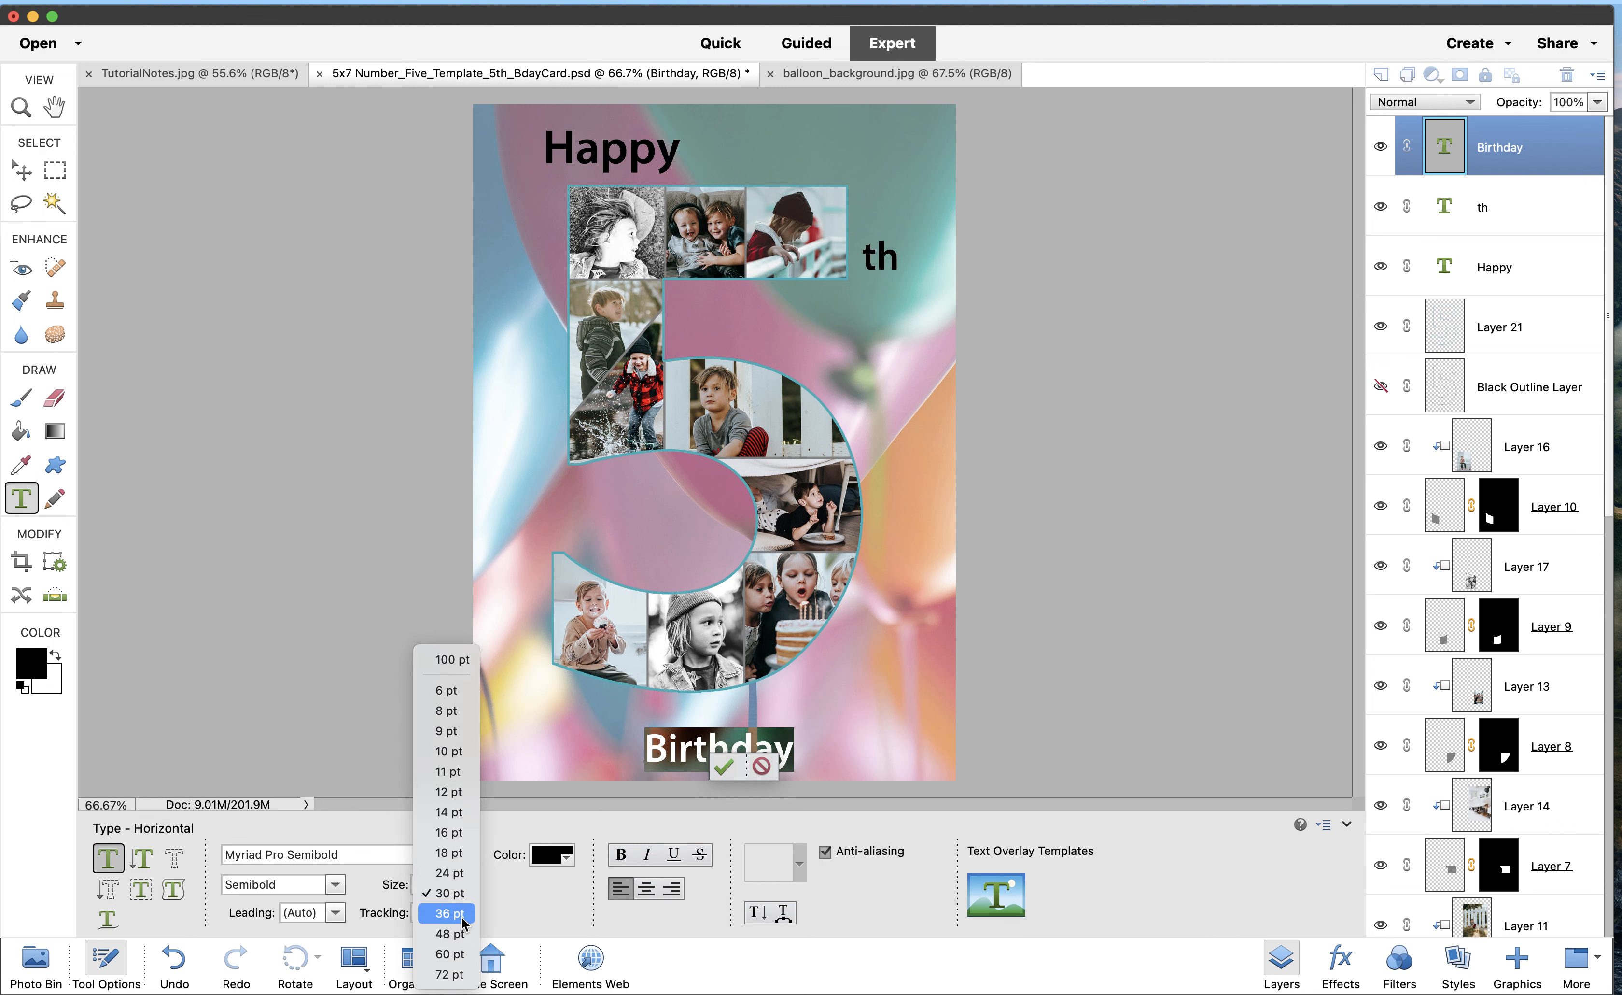
left_click(463, 915)
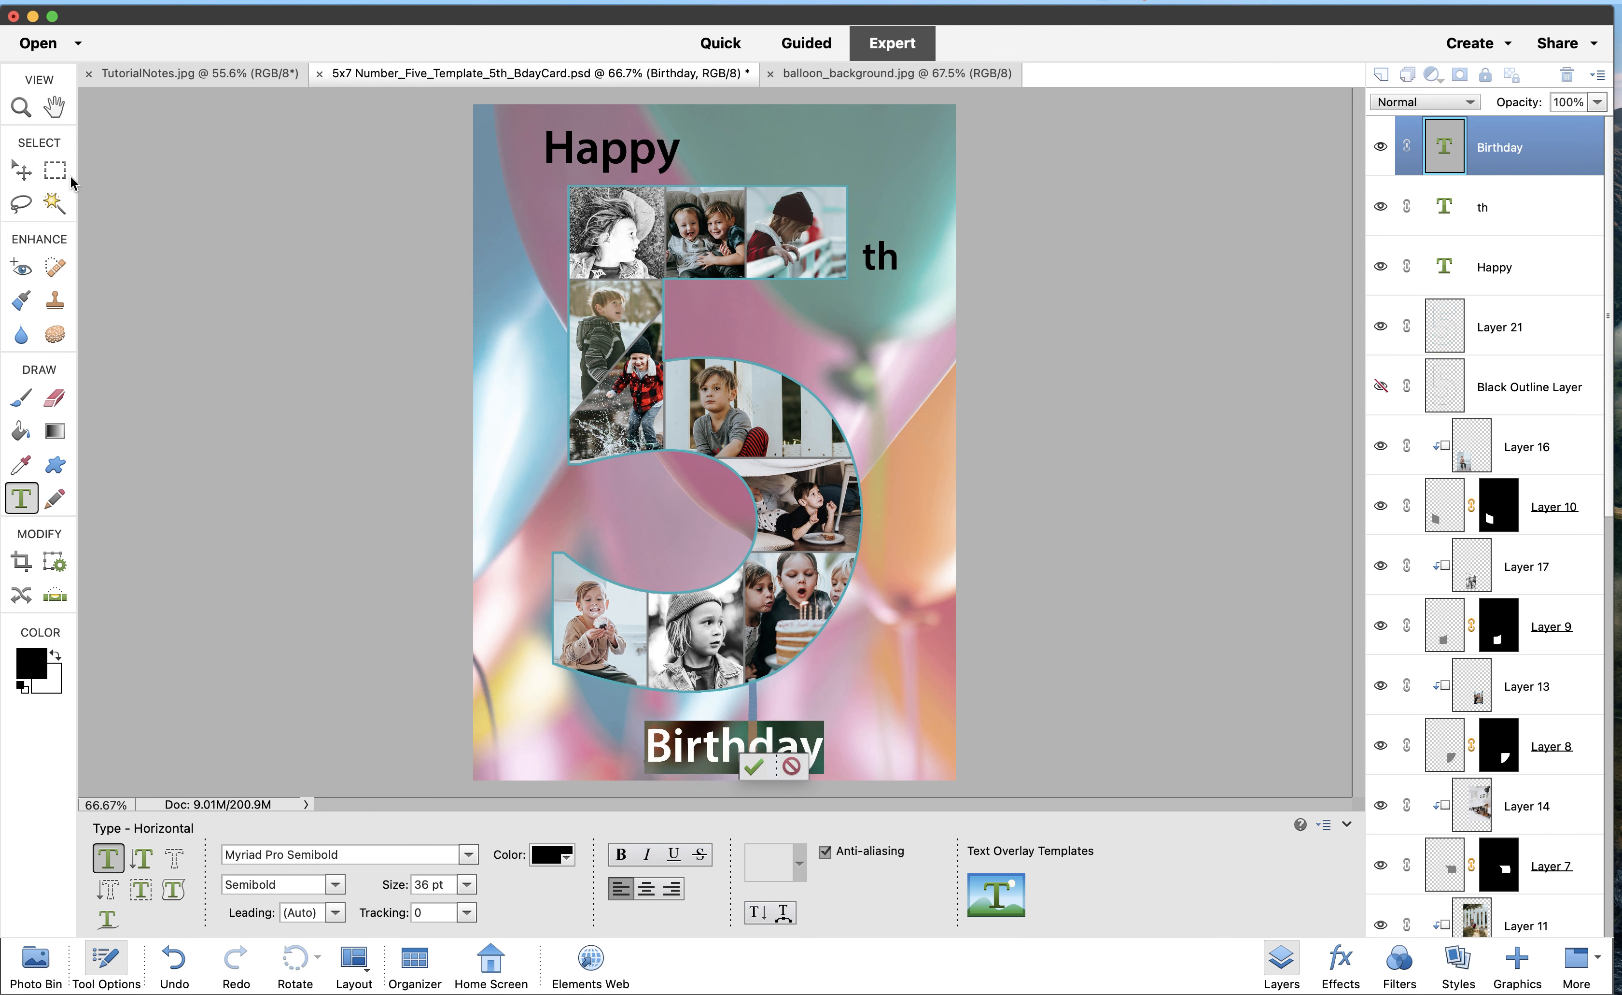
left_click(22, 171)
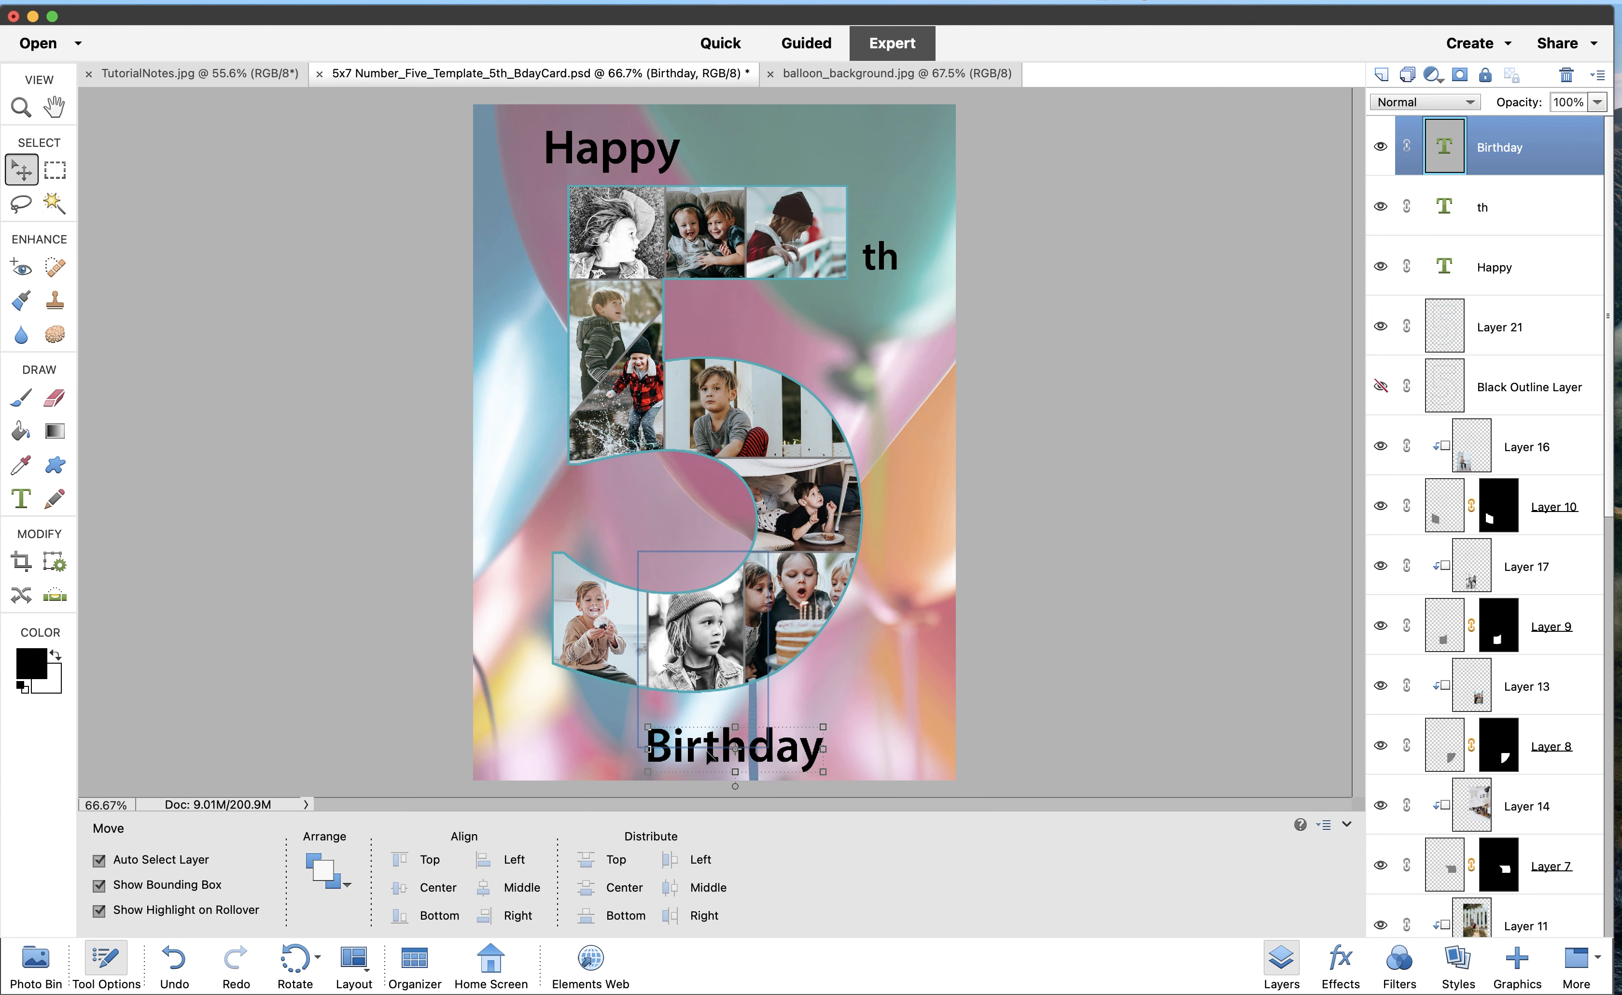
left_click_drag(709, 751, 701, 725)
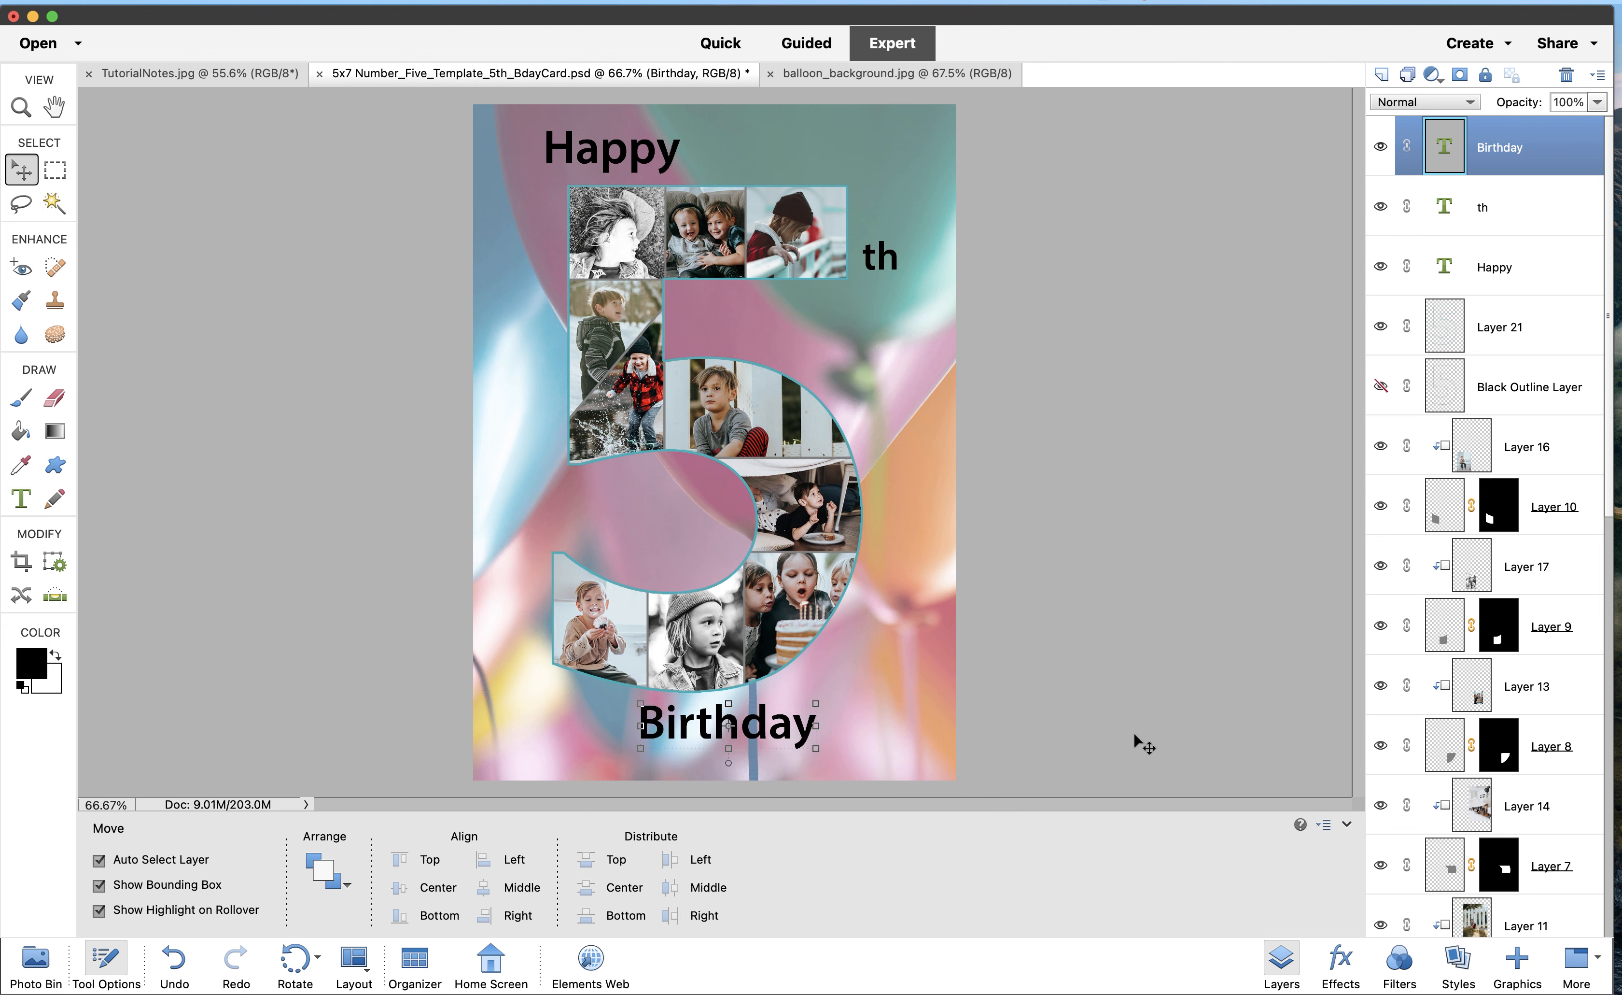
key("Down")
key("Down")
key("Down")
key("Down")
key("Down")
key("Down")
key("Down")
key("Down")
key("Down")
key("Down")
key("Down")
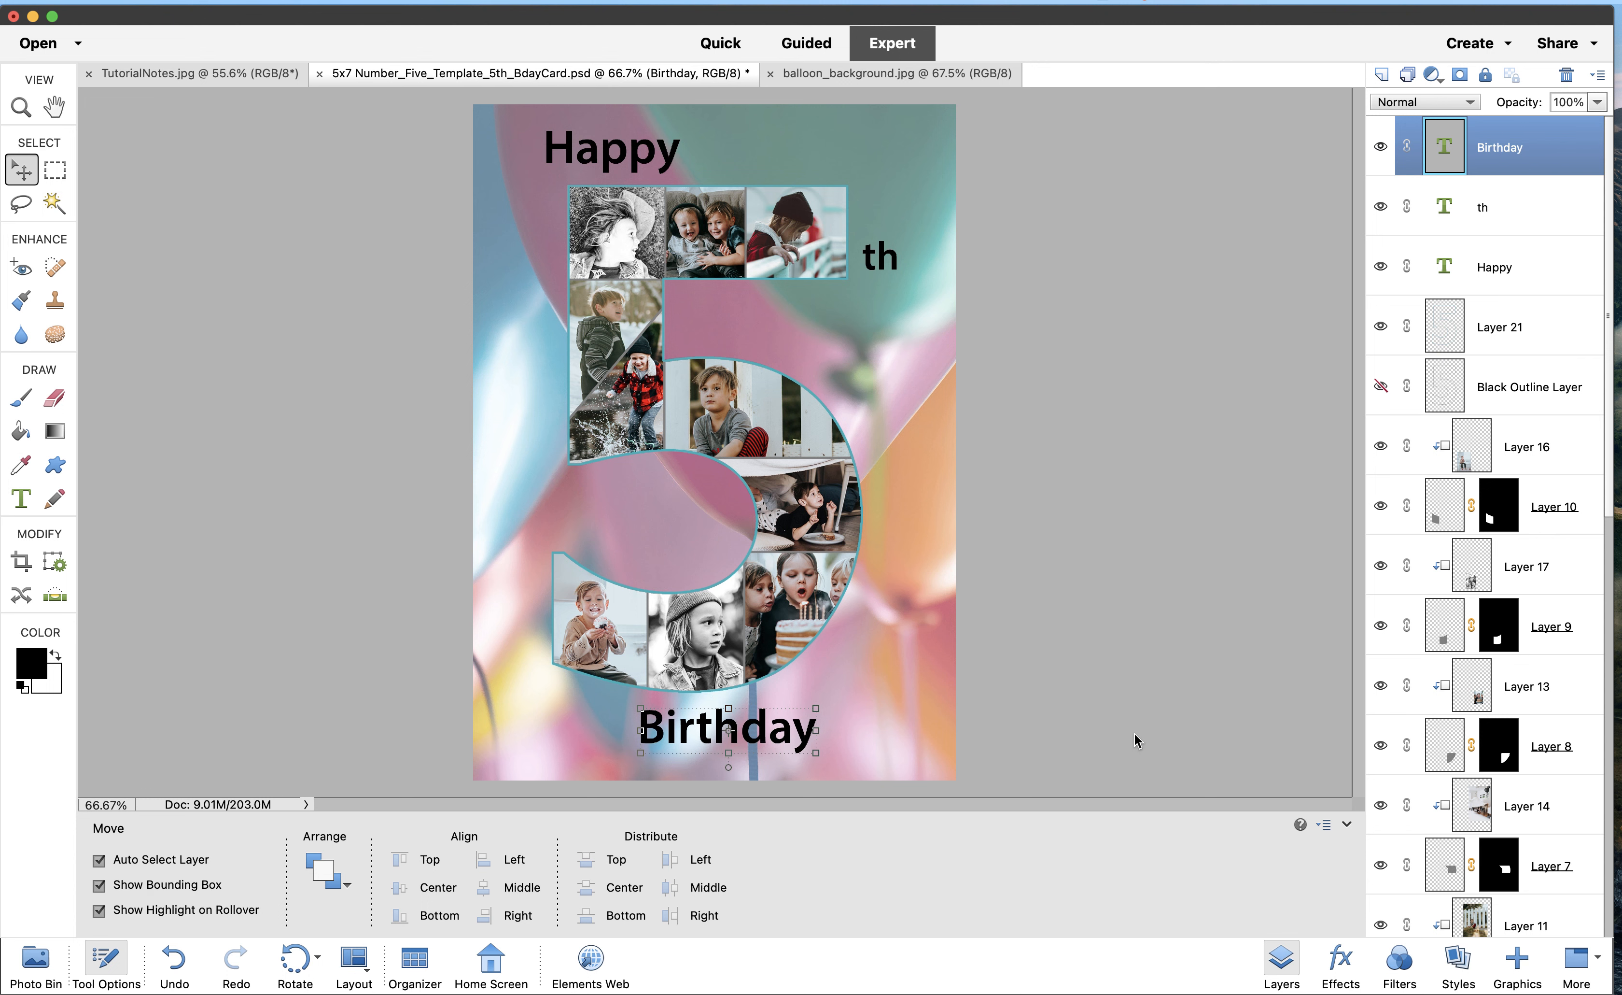
left_click(1134, 719)
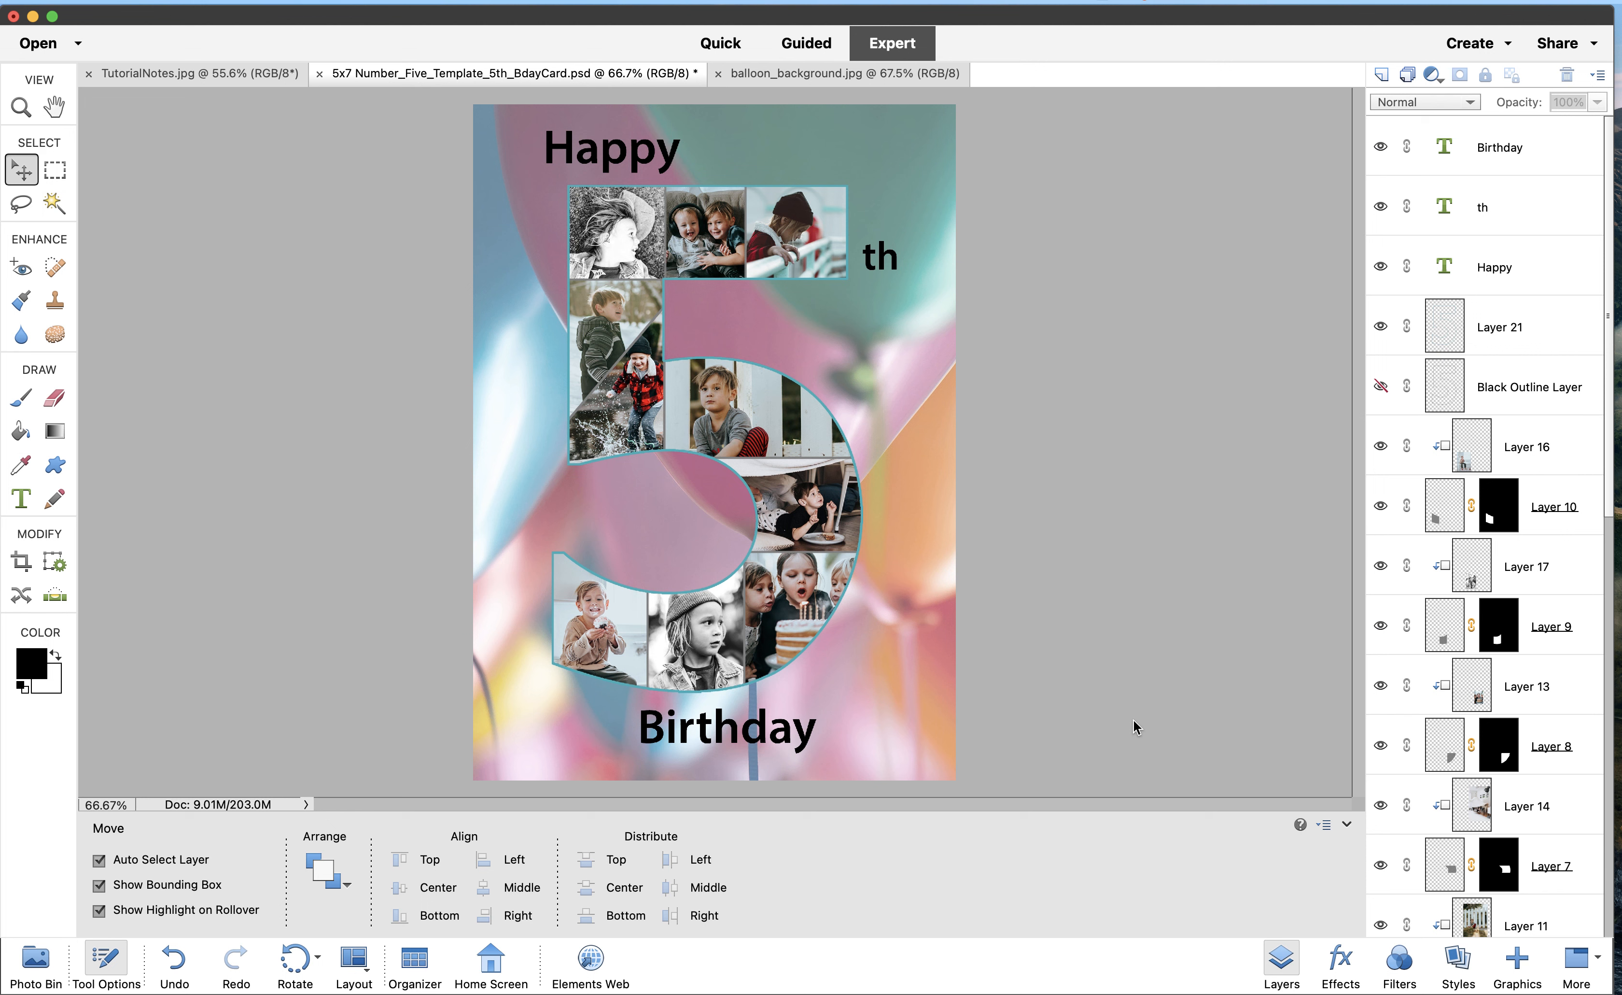
Check TutorialNotes.jpg, then select the Whole Number Image Layer holding the 5 collage
left_click(207, 74)
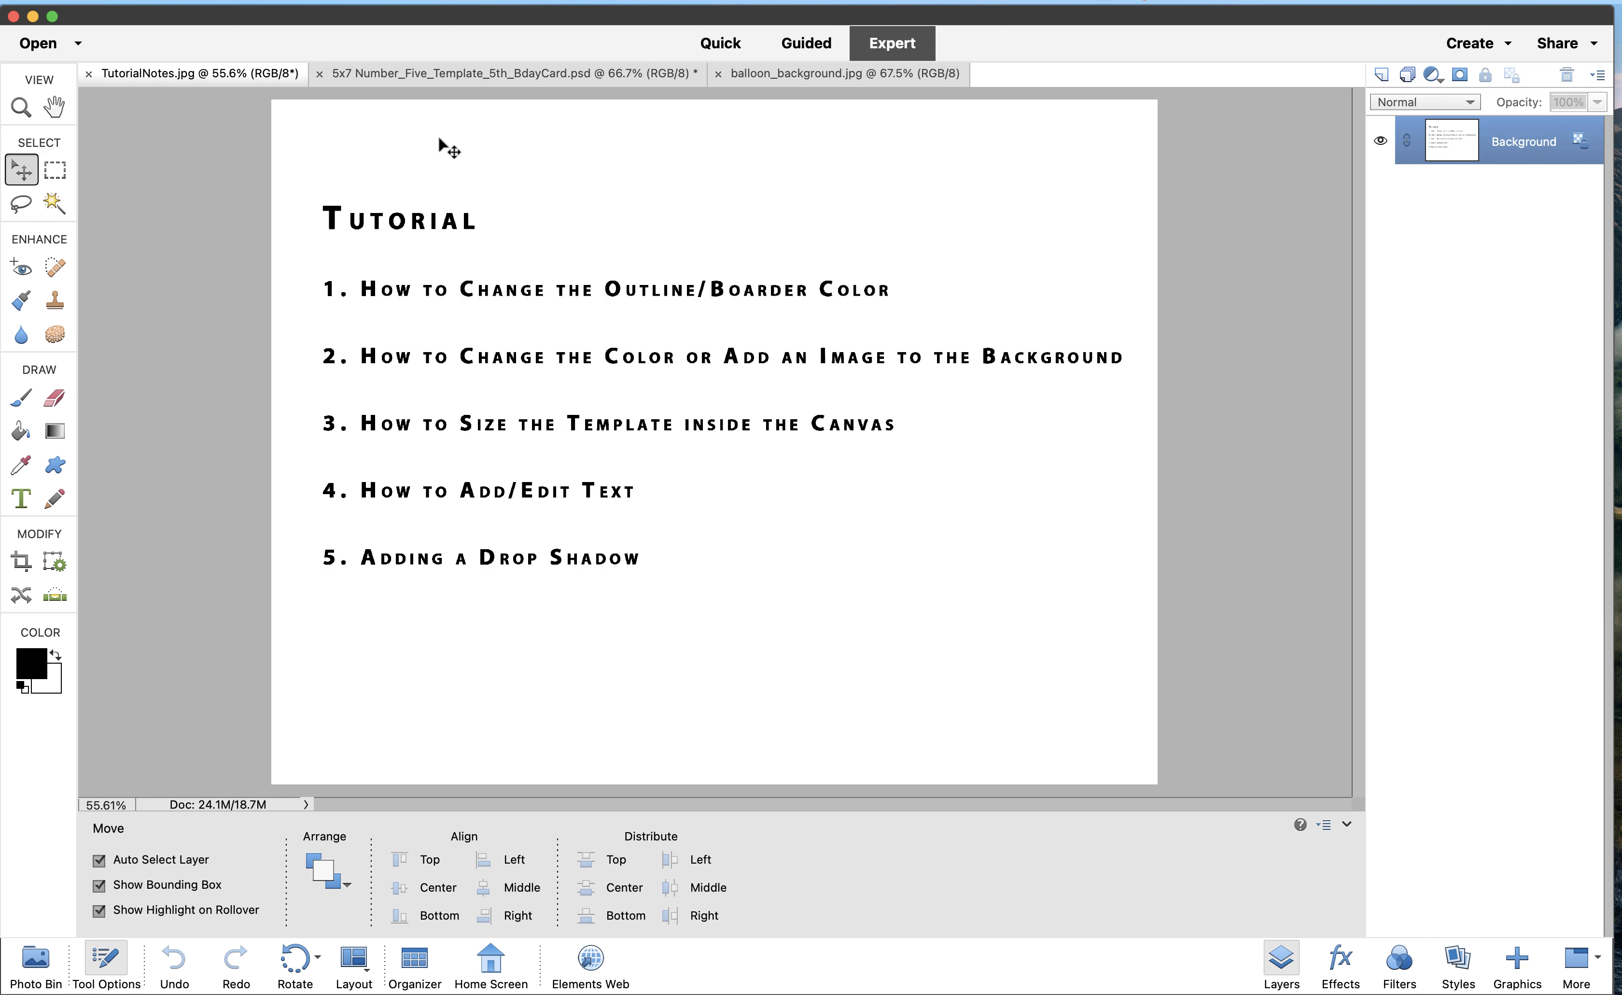
left_click(443, 77)
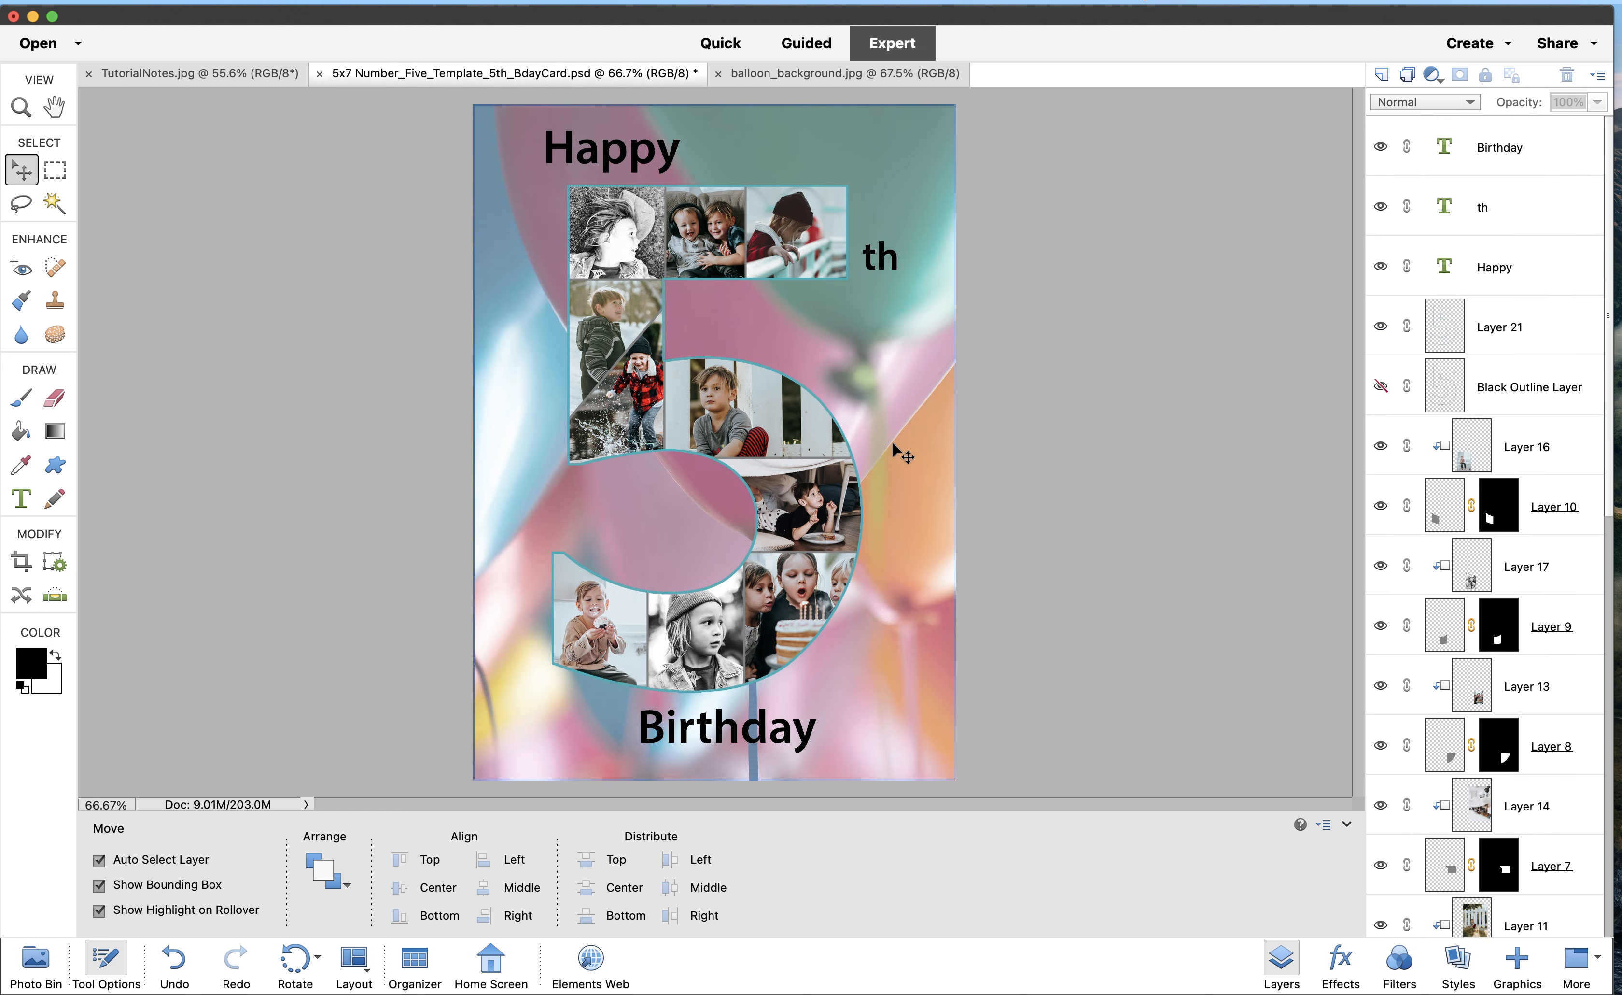
scroll(1478, 613, "down", 15)
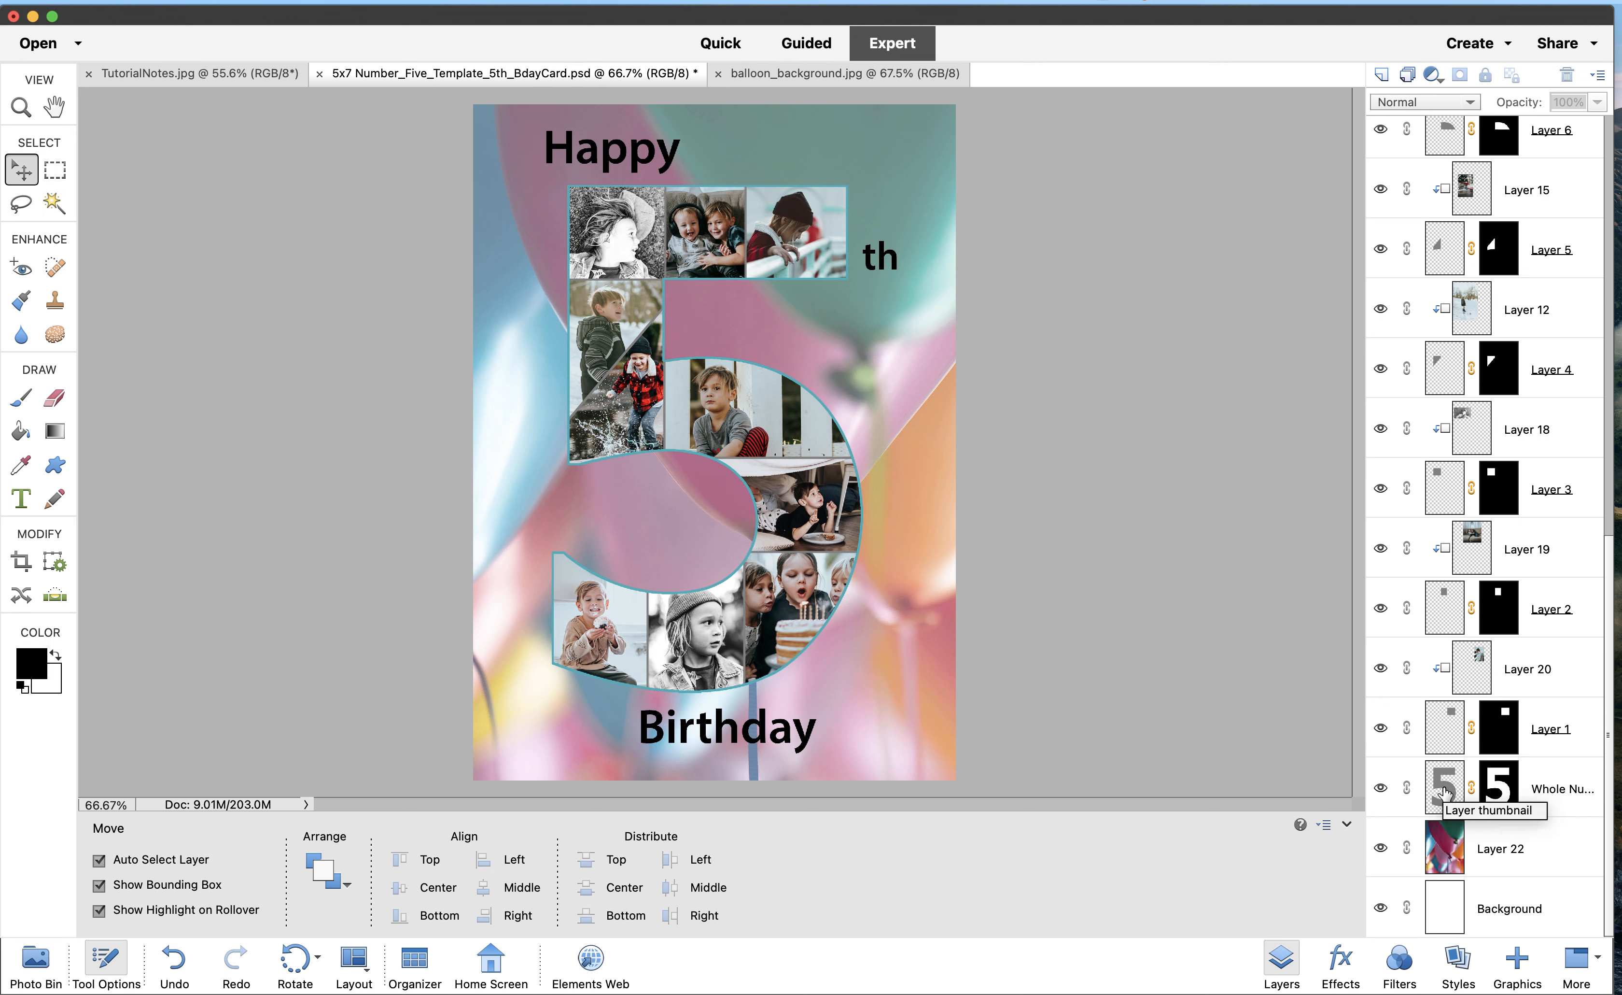
left_click(1444, 792)
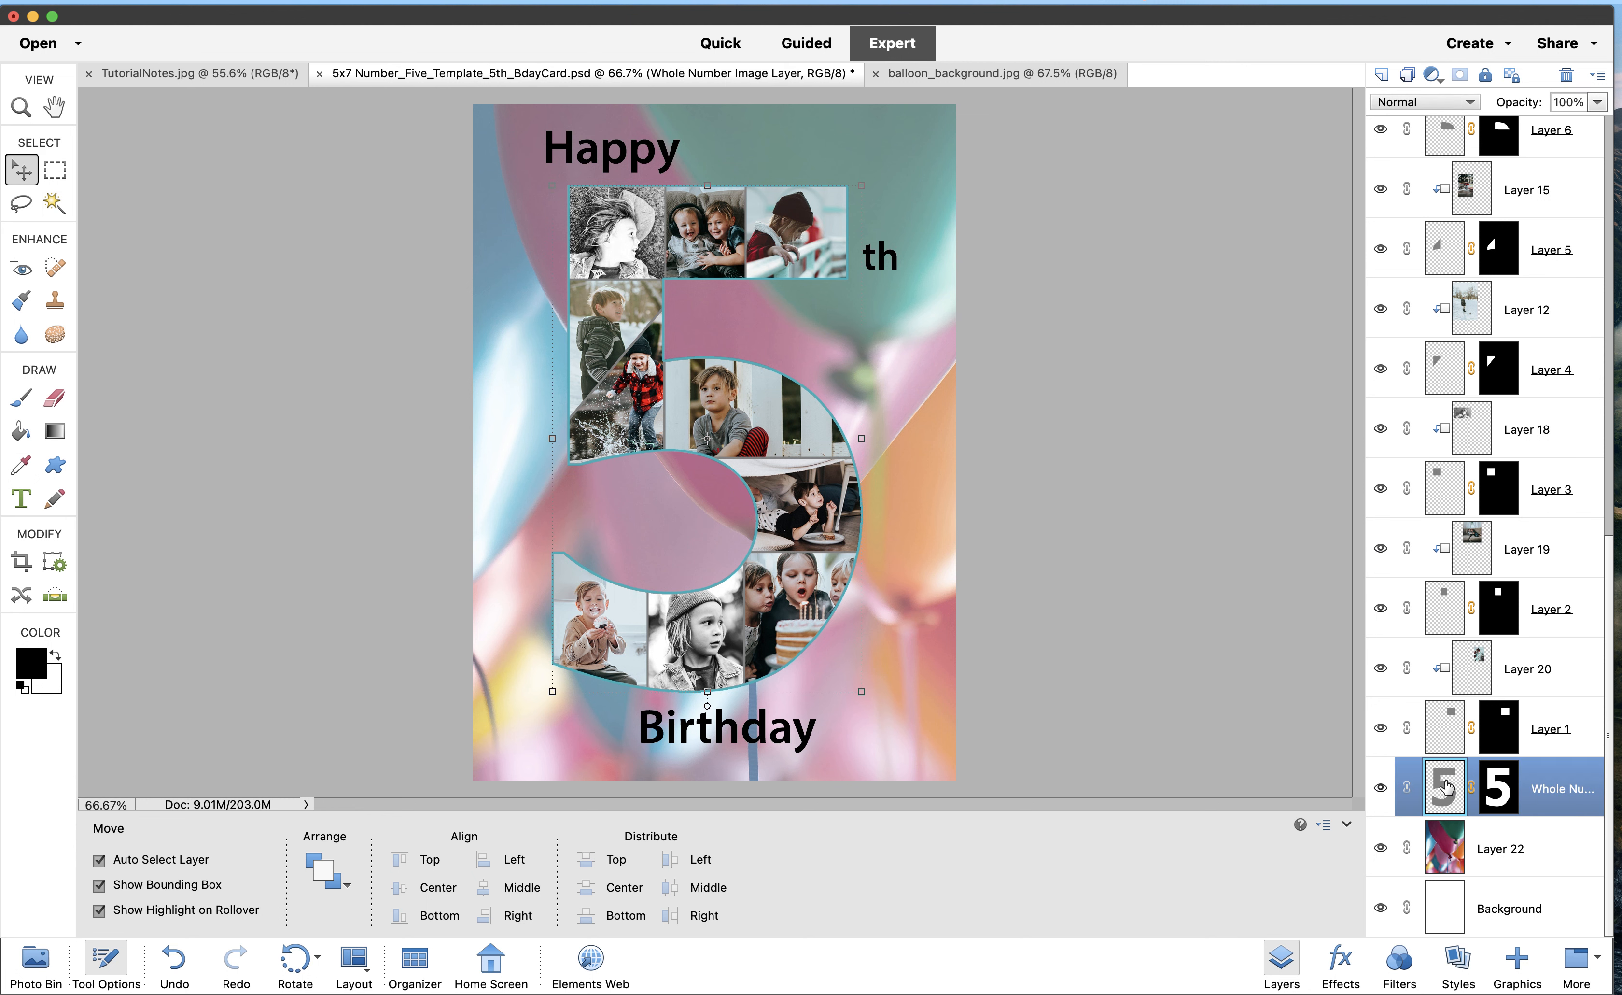
Apply the Low drop shadow style from Drop Shadows to the Whole Number layer
left_click(1401, 958)
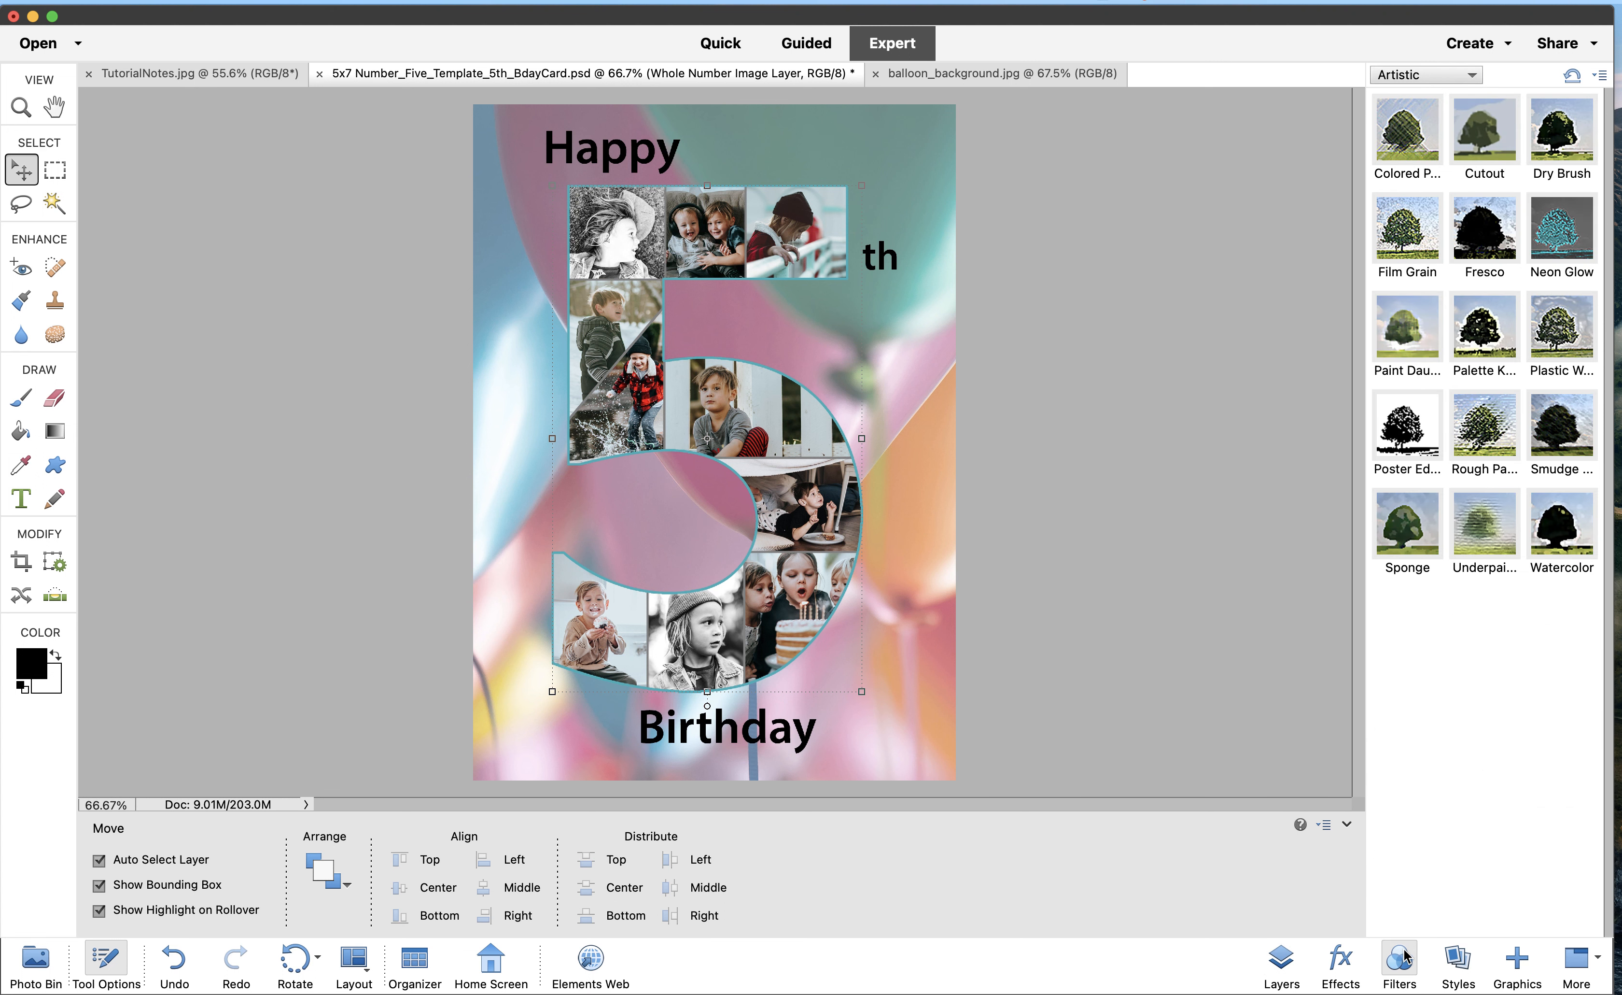
left_click(1453, 956)
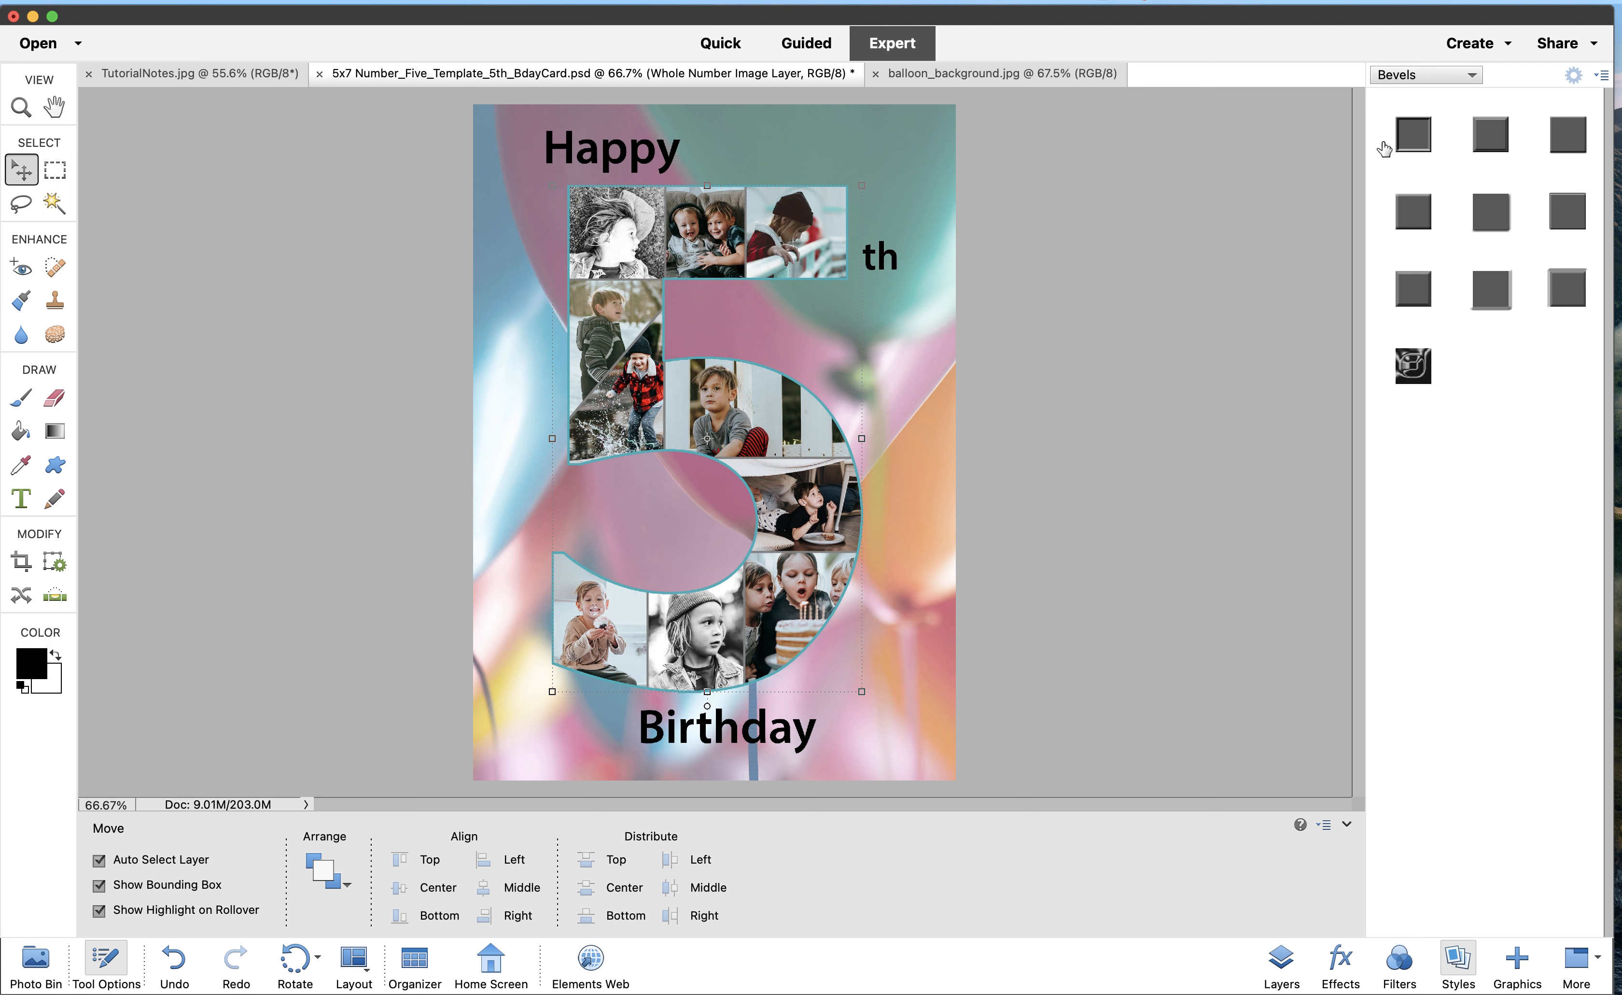
left_click(1410, 77)
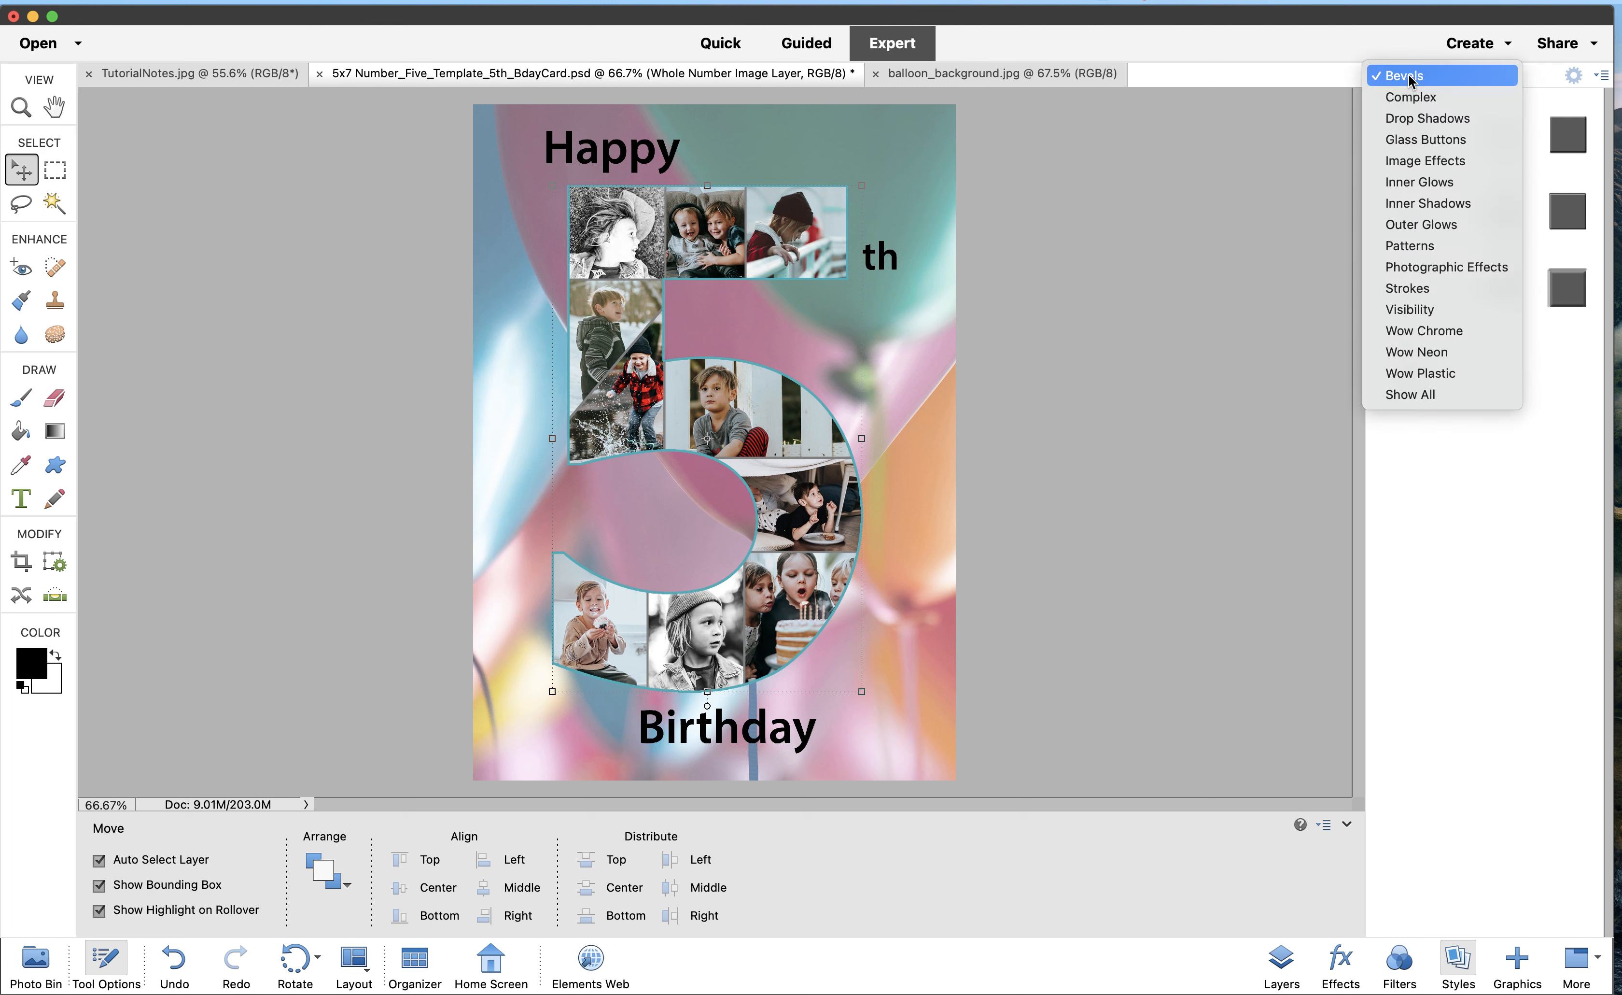
left_click(1409, 119)
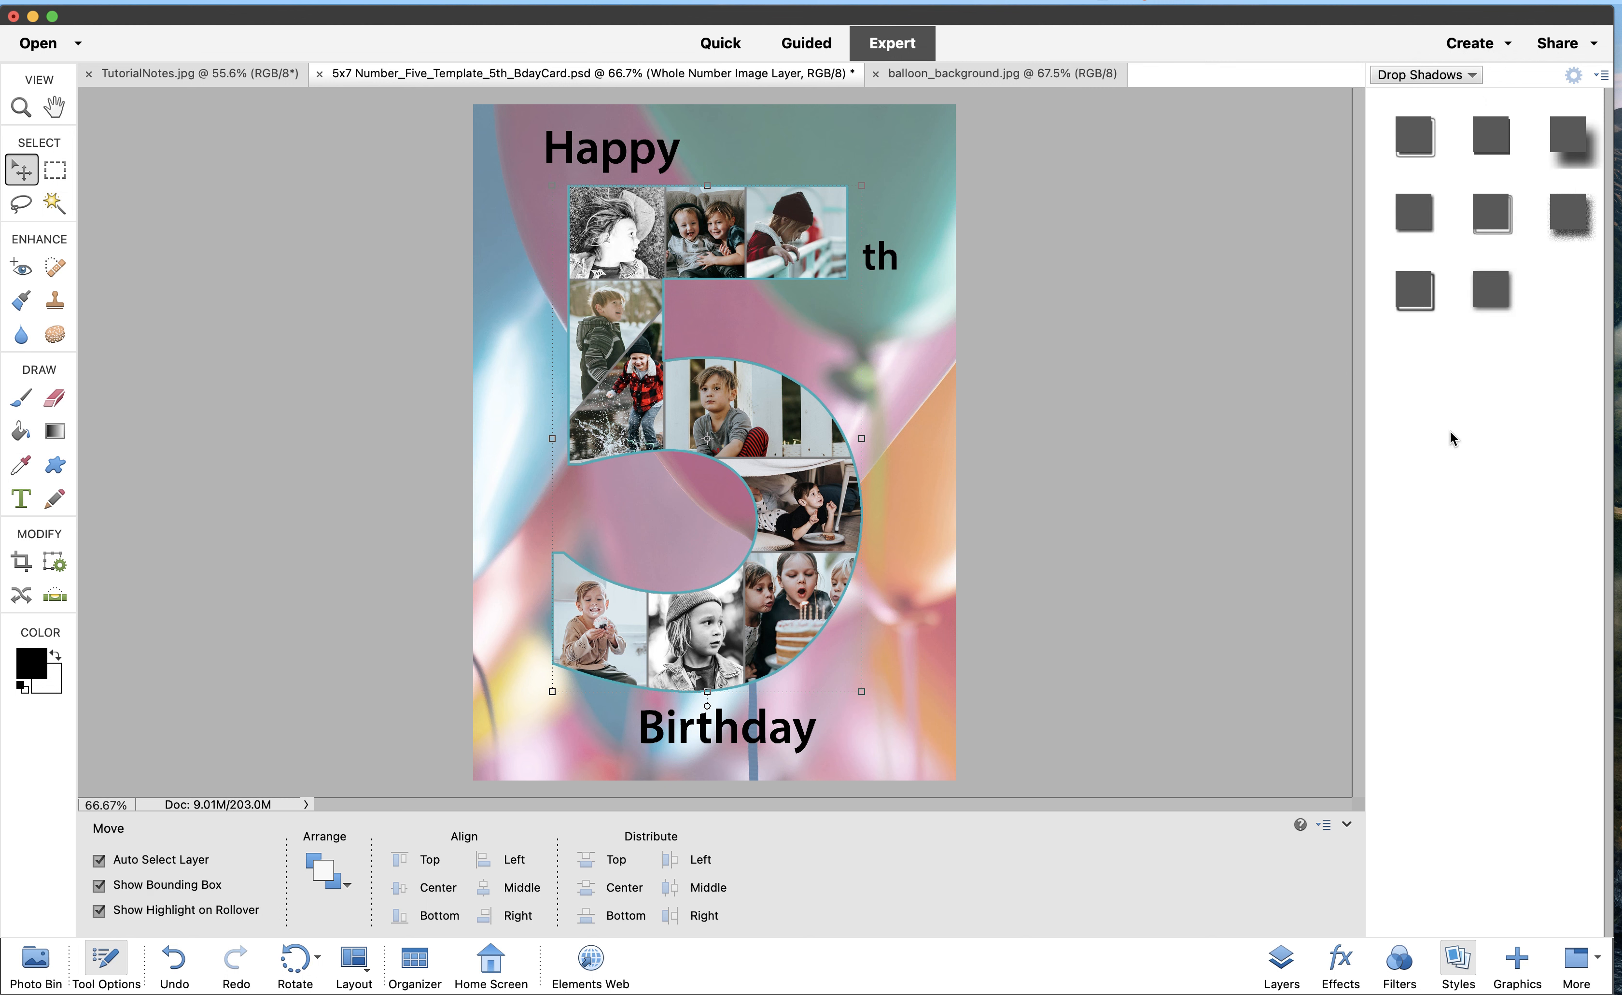
left_click(1415, 220)
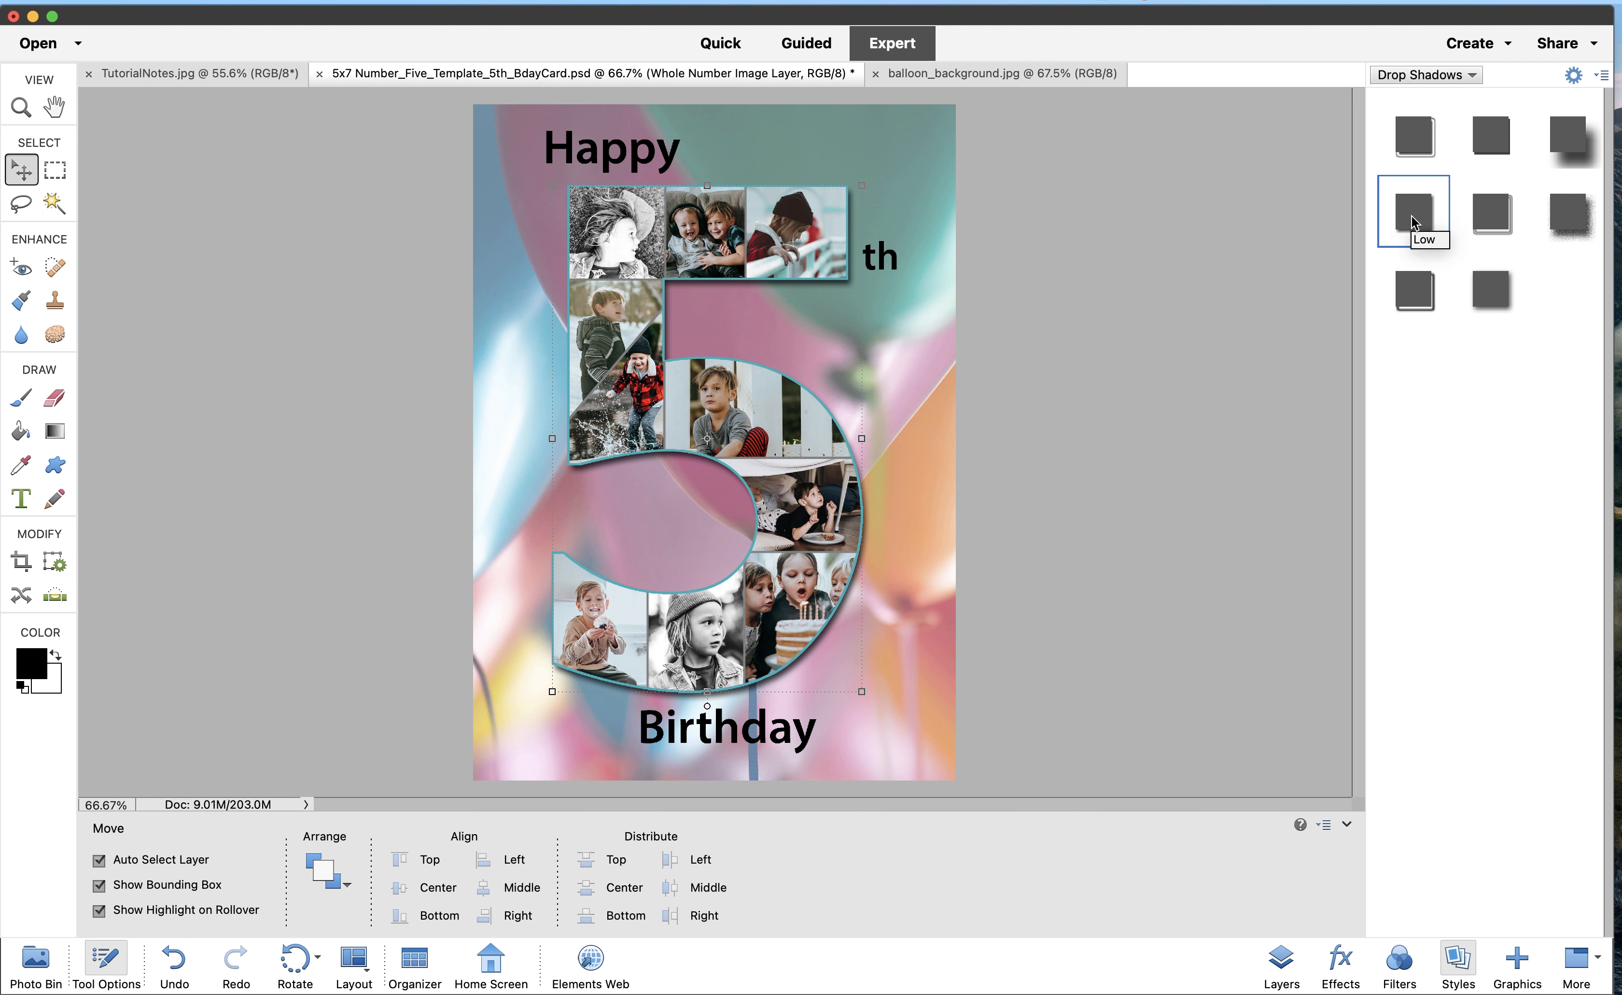
left_click(1487, 288)
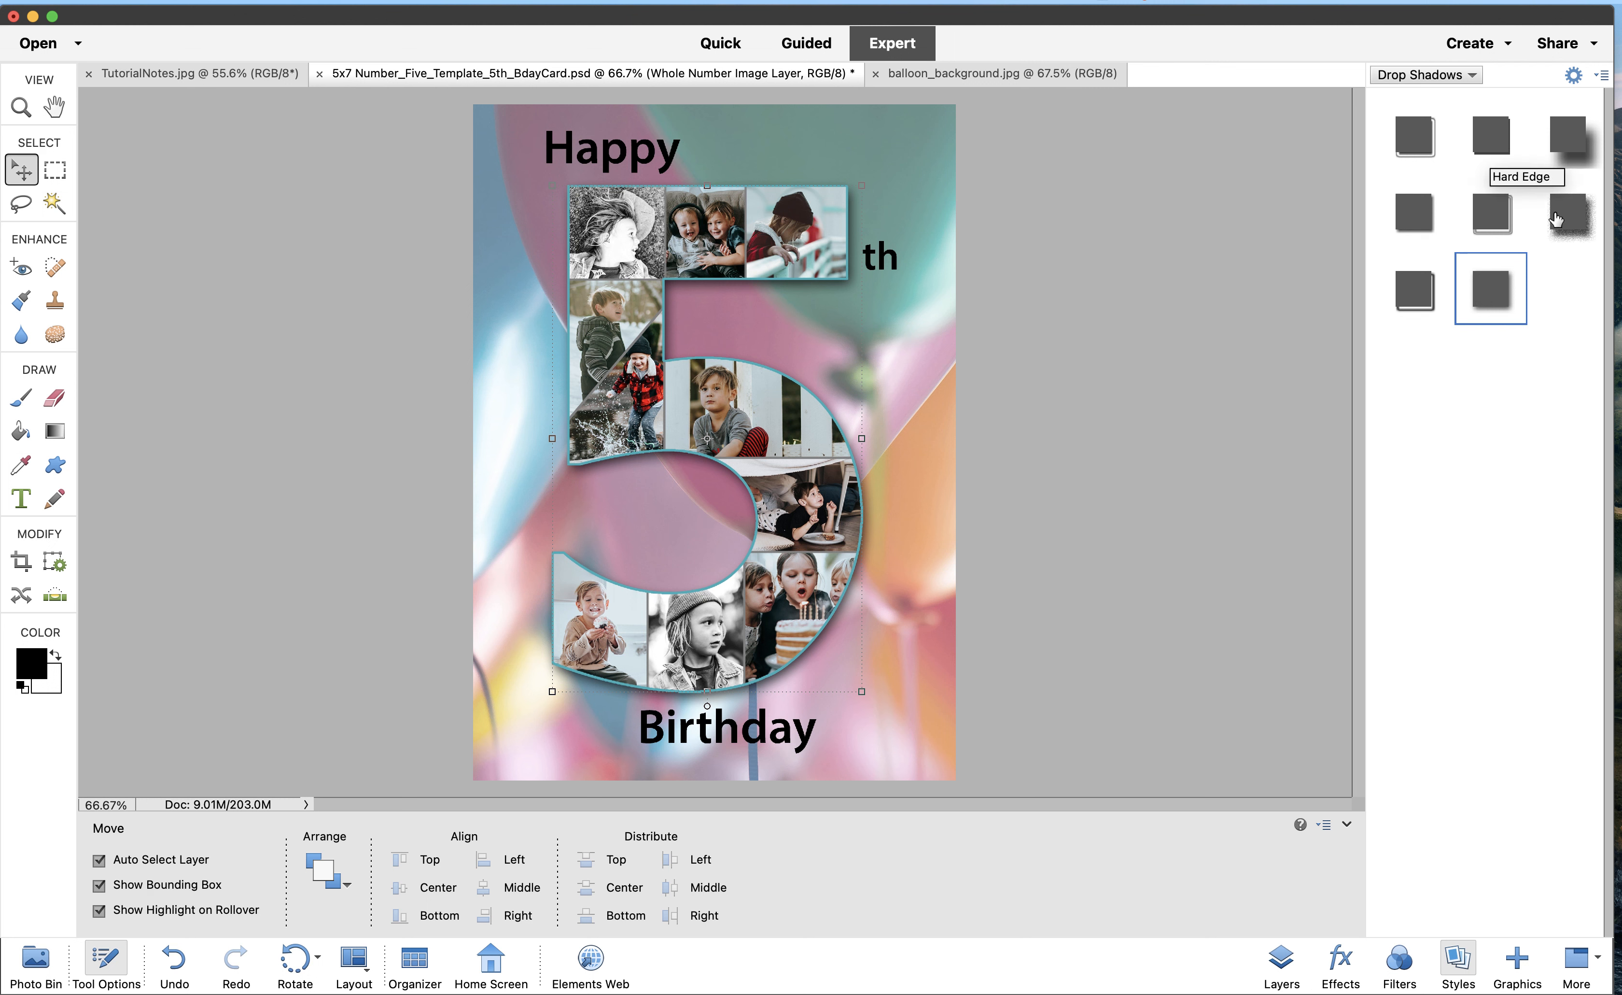
left_click(1422, 215)
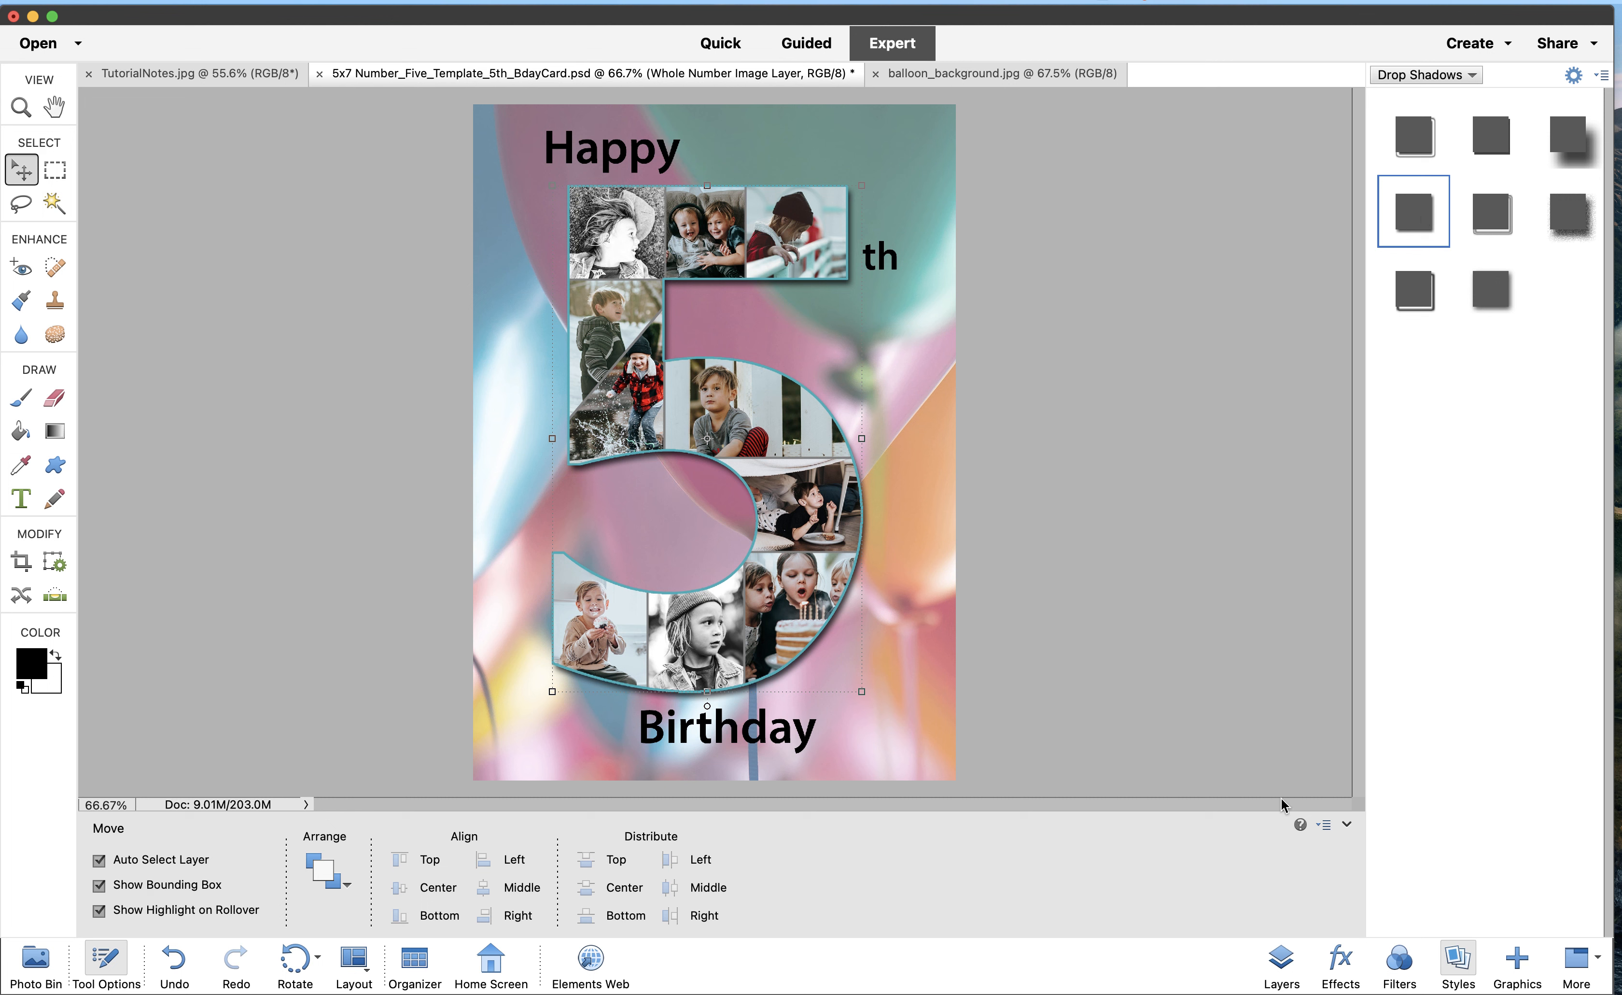
left_click(1280, 959)
left_click(1197, 572)
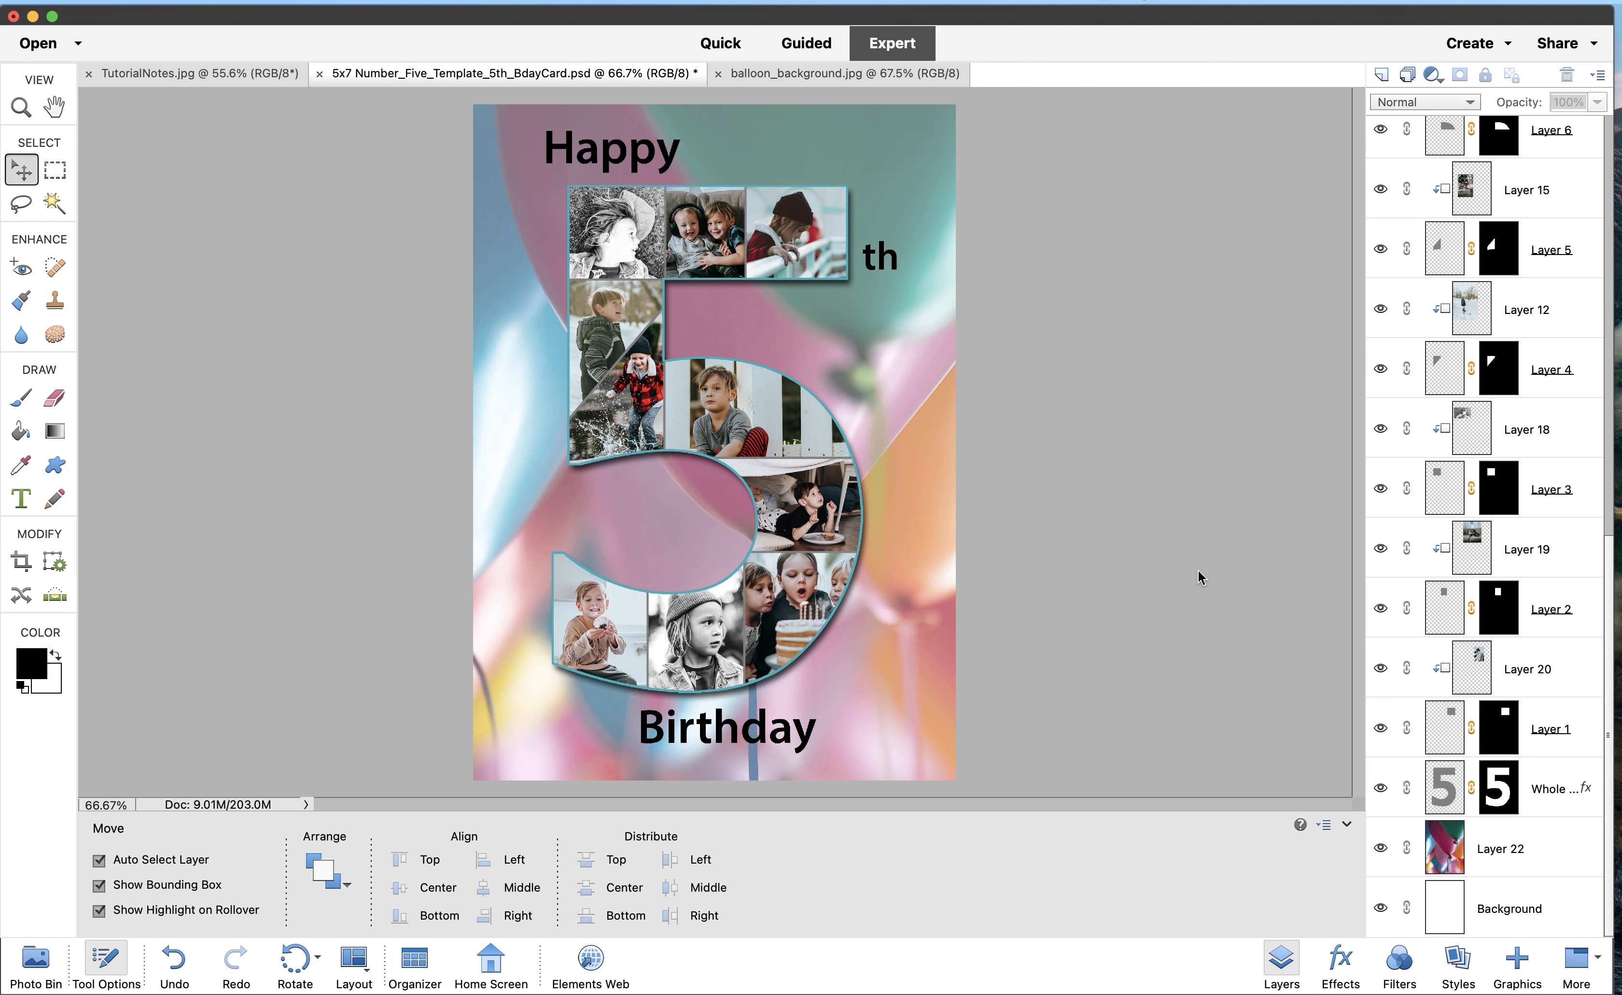